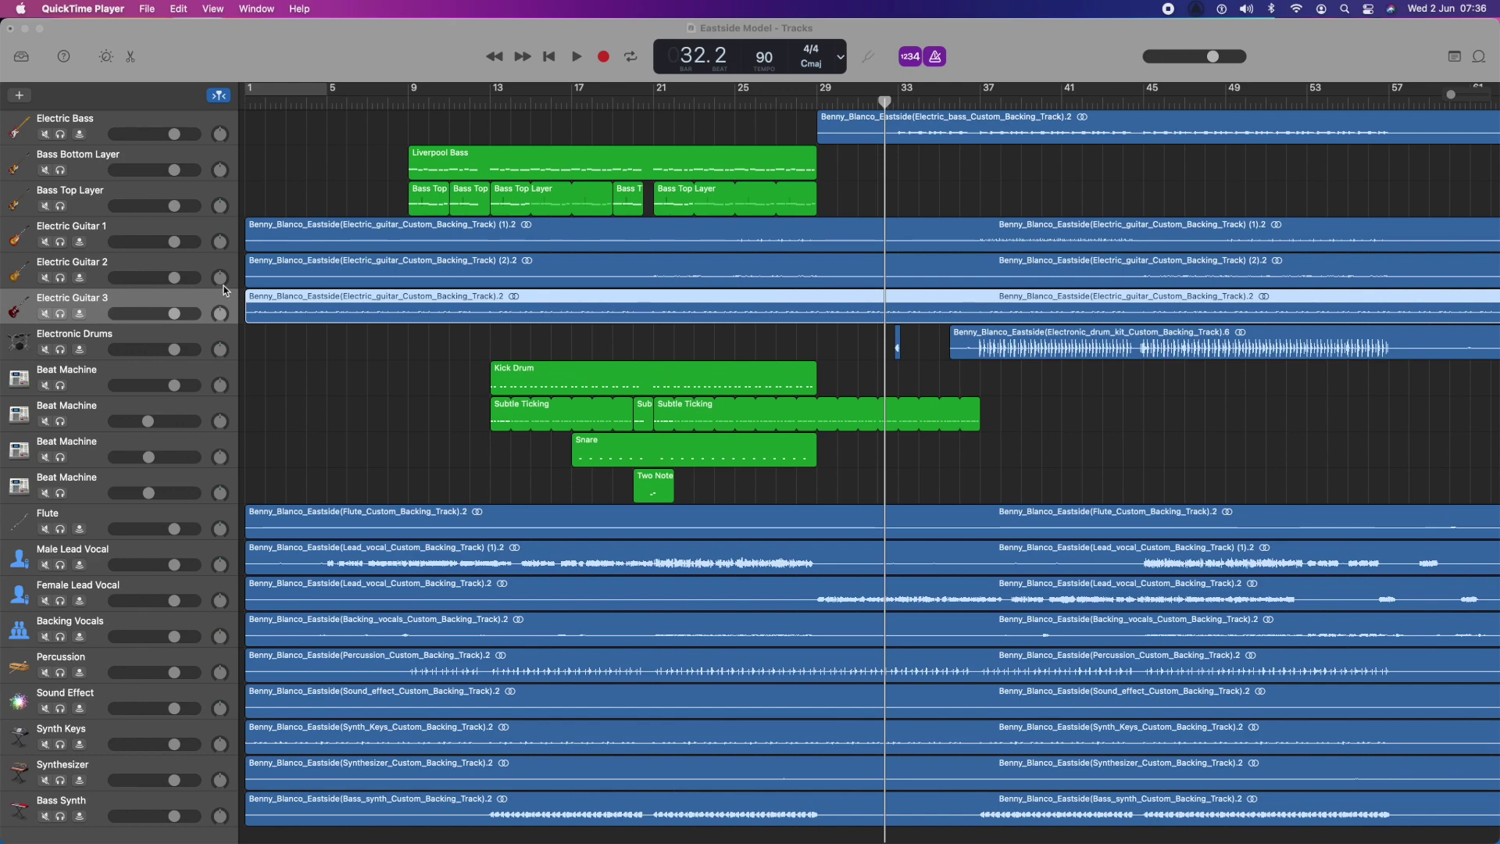
# - Solo the Electric Guitar 3 track, play its opening two bars and return the playhead to the start
pyautogui.click(67, 316)
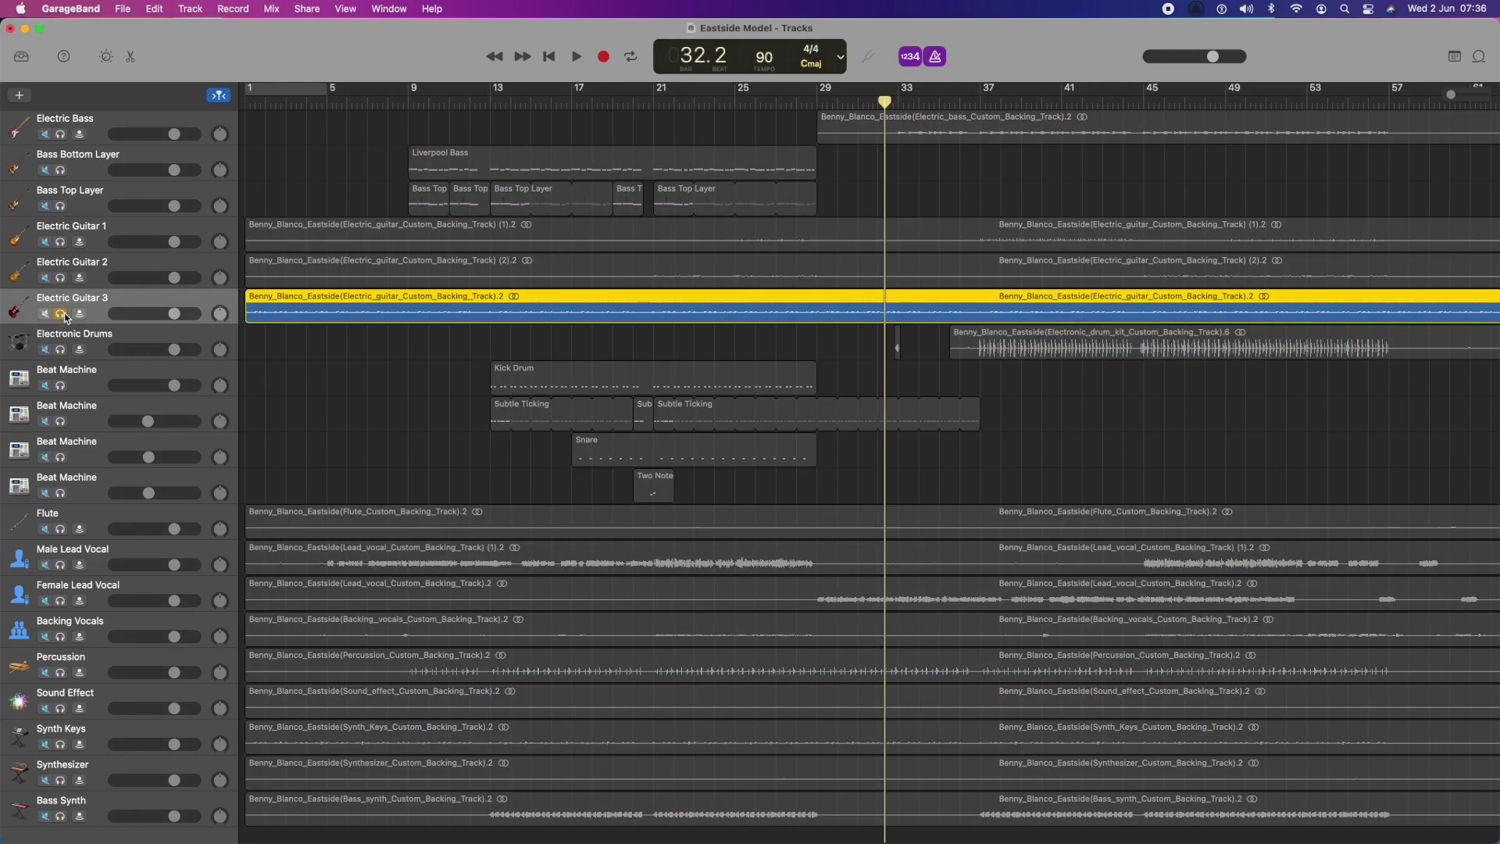
pyautogui.press('Return')
pyautogui.press('space')
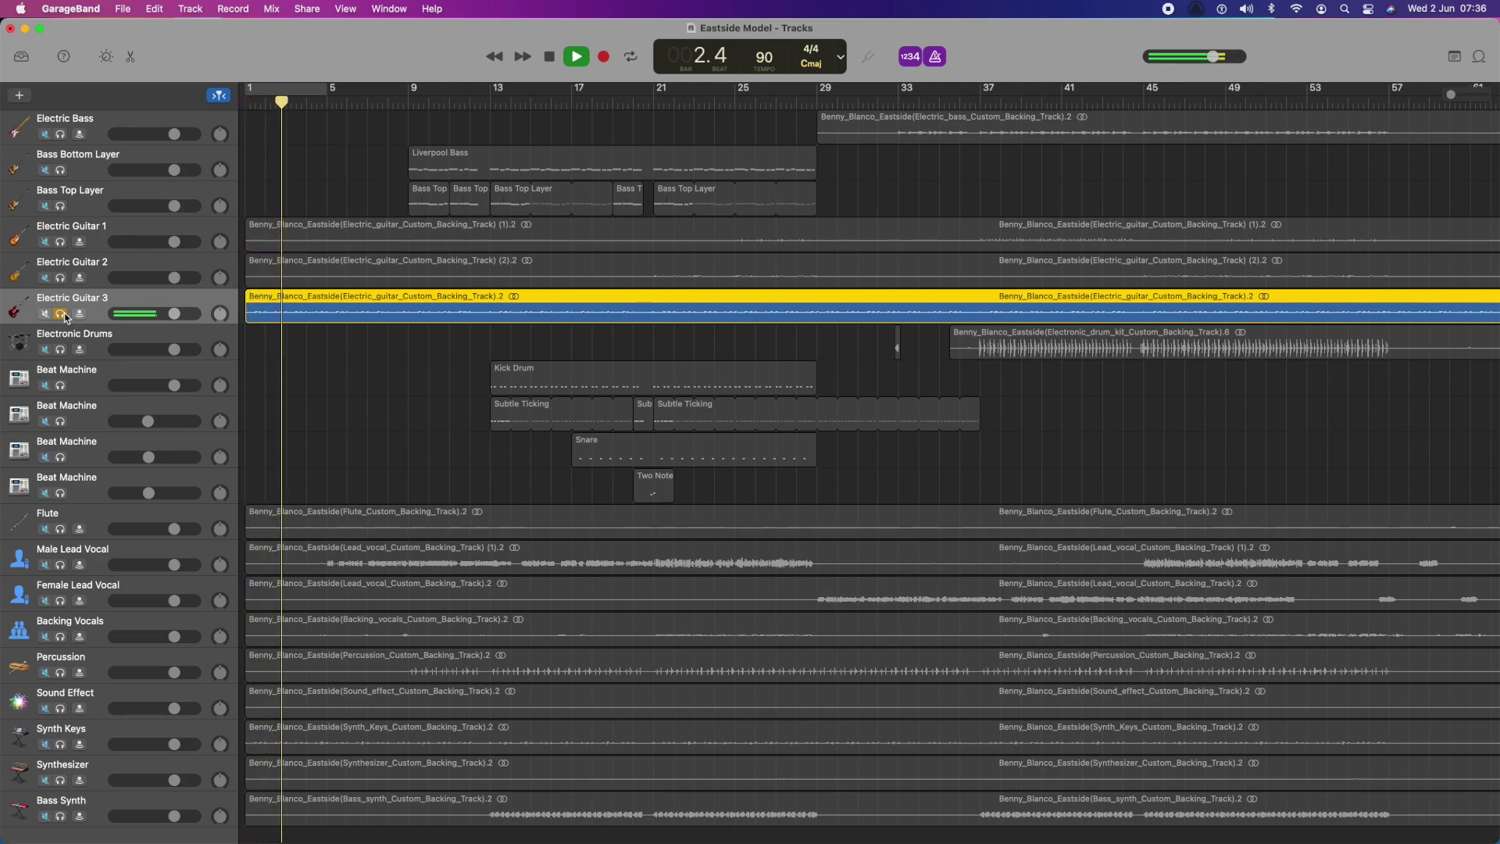
pyautogui.press('space')
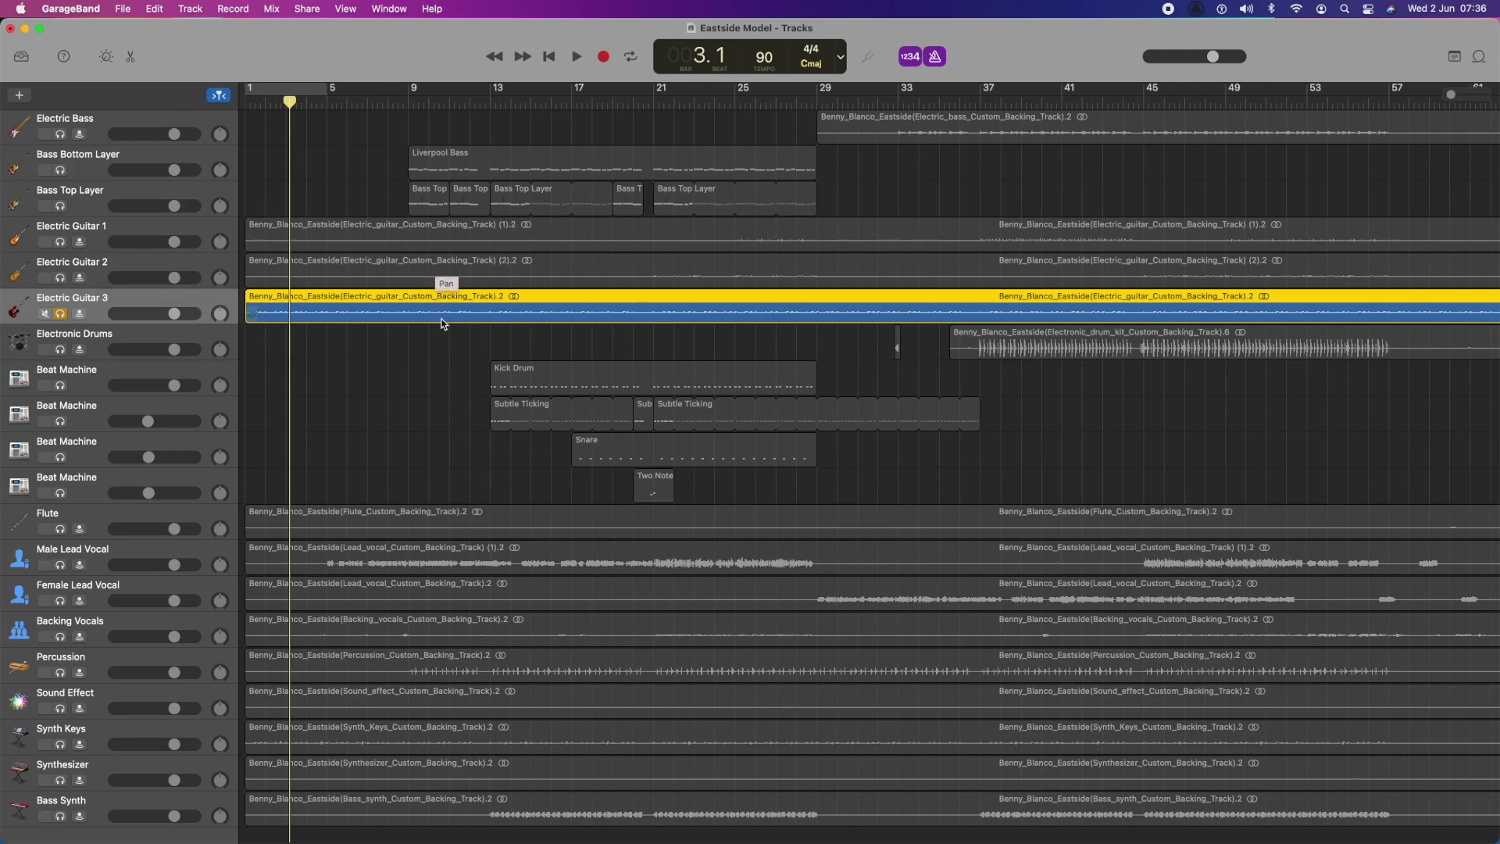
pyautogui.press('Return')
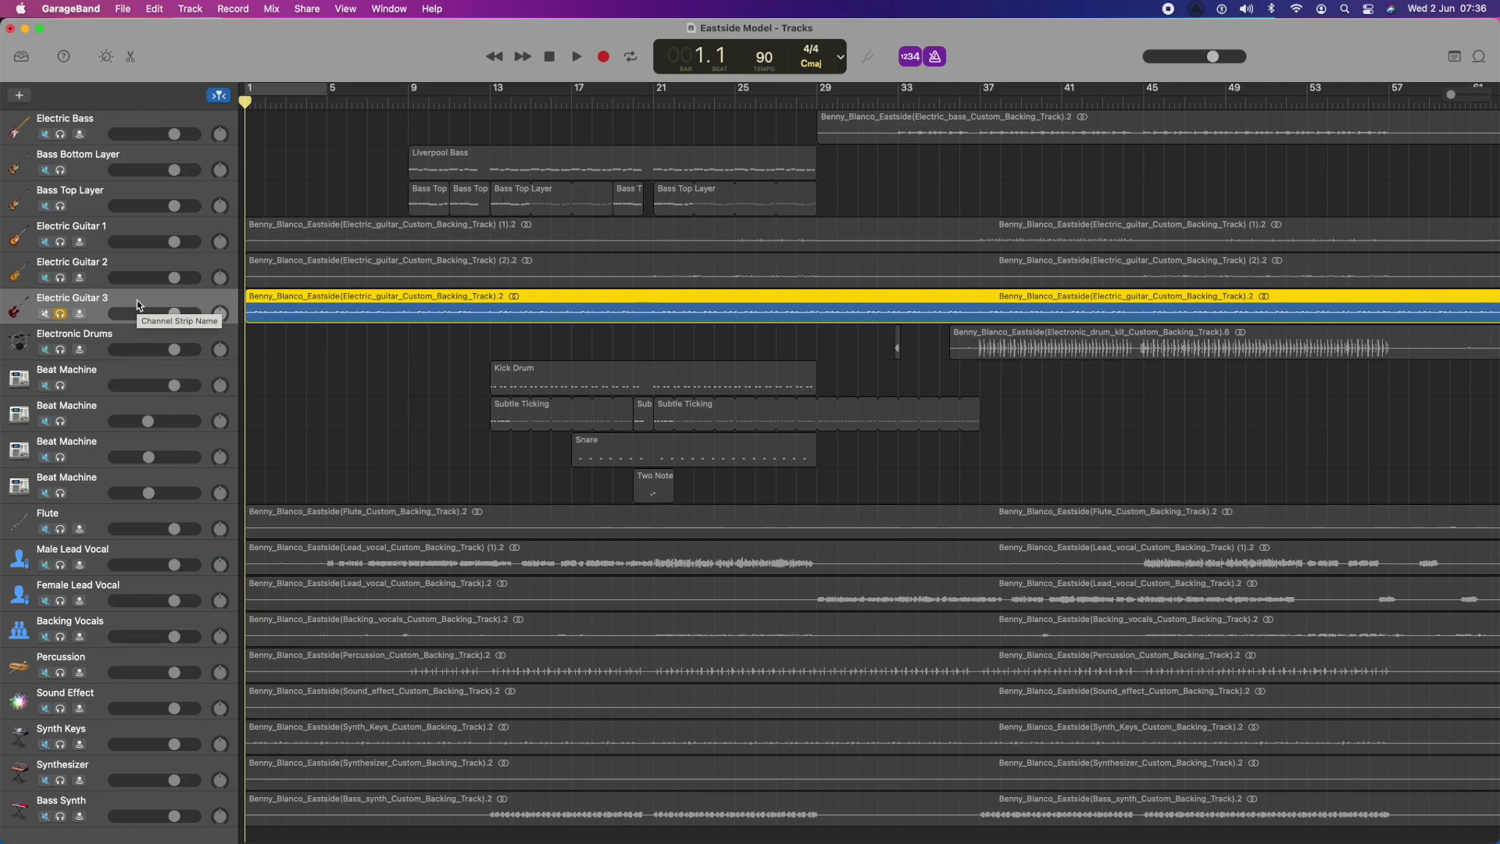
# - Add a software instrument track below Electric Guitar 3 and assign it the Classic Clean guitar sound
pyautogui.click(18, 94)
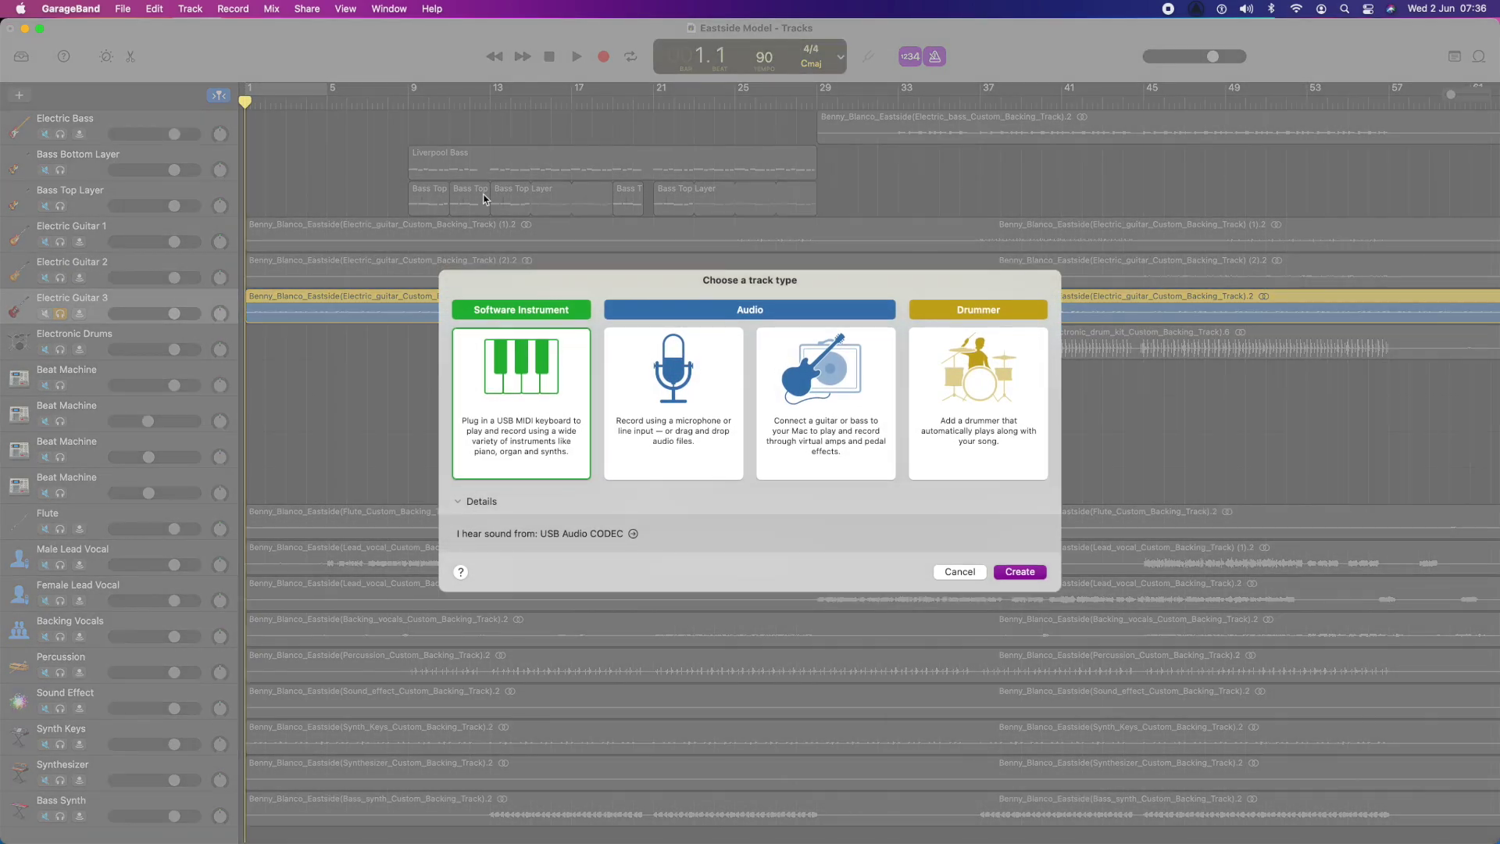
pyautogui.click(536, 398)
pyautogui.click(1019, 572)
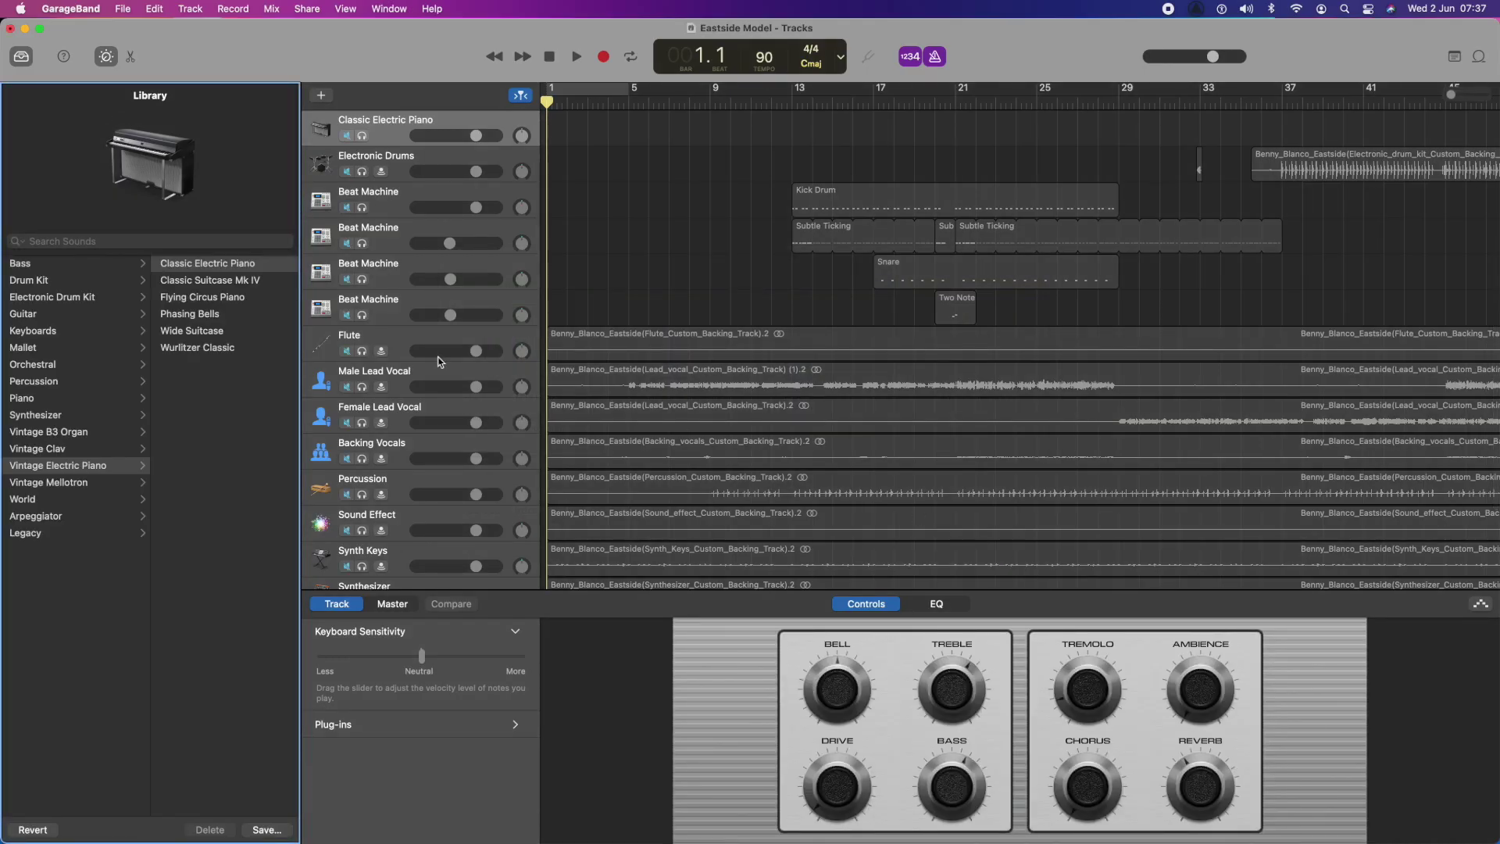
pyautogui.scroll(5, 453, 367)
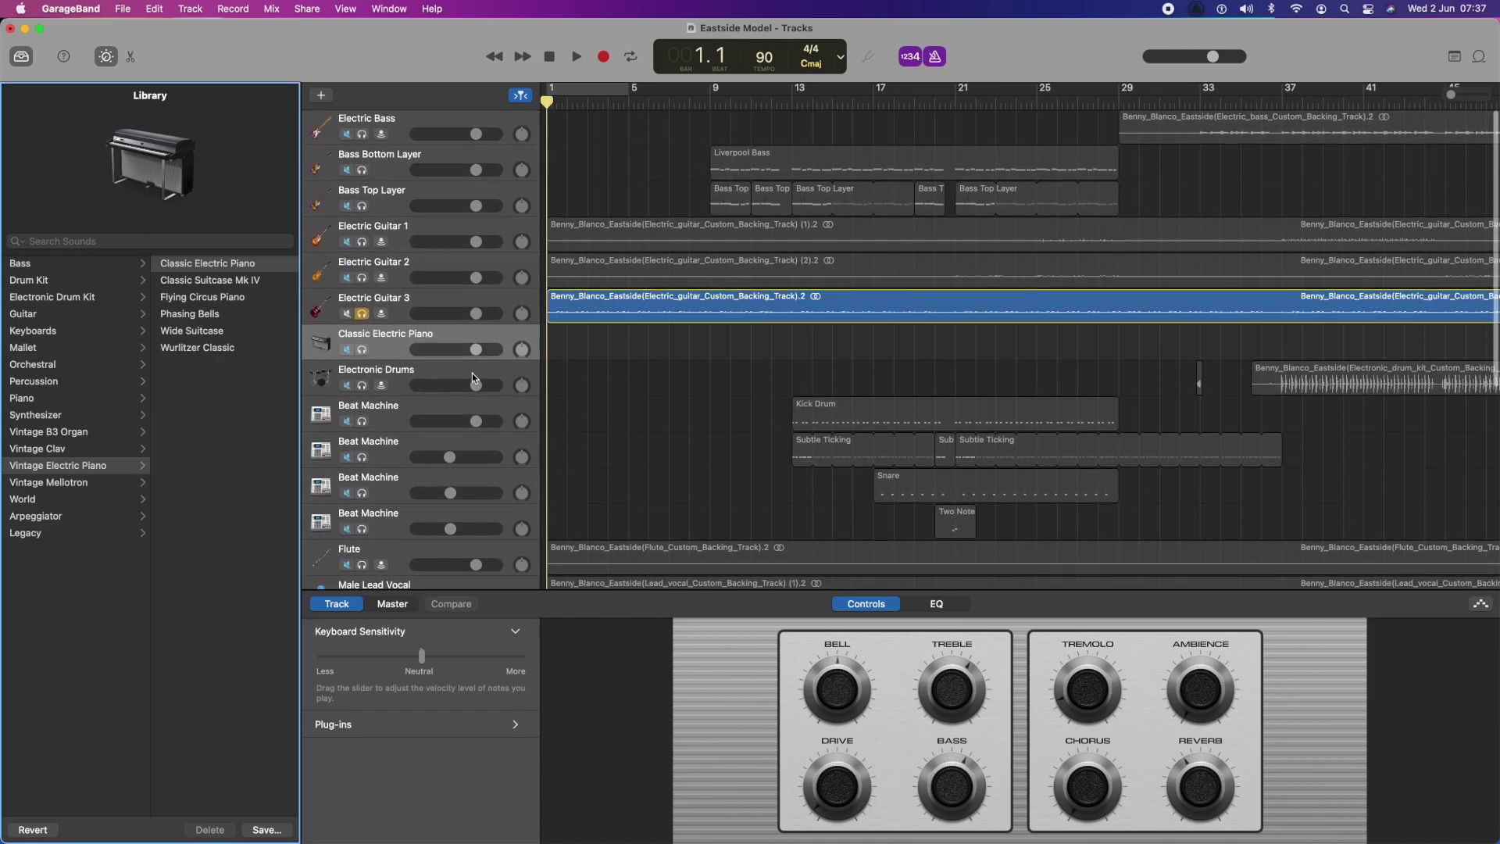
pyautogui.click(393, 346)
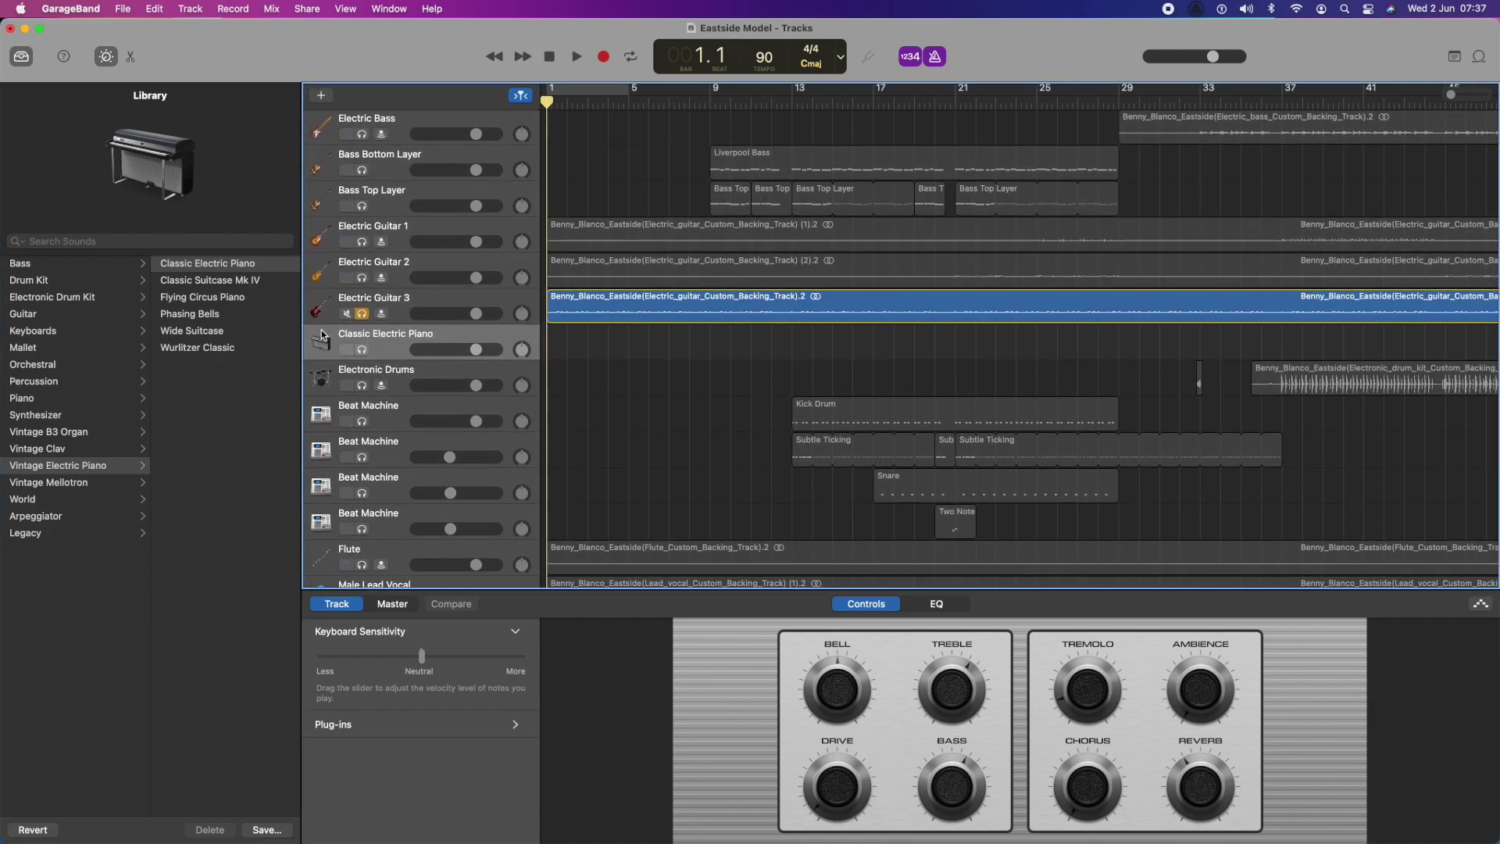
pyautogui.click(31, 314)
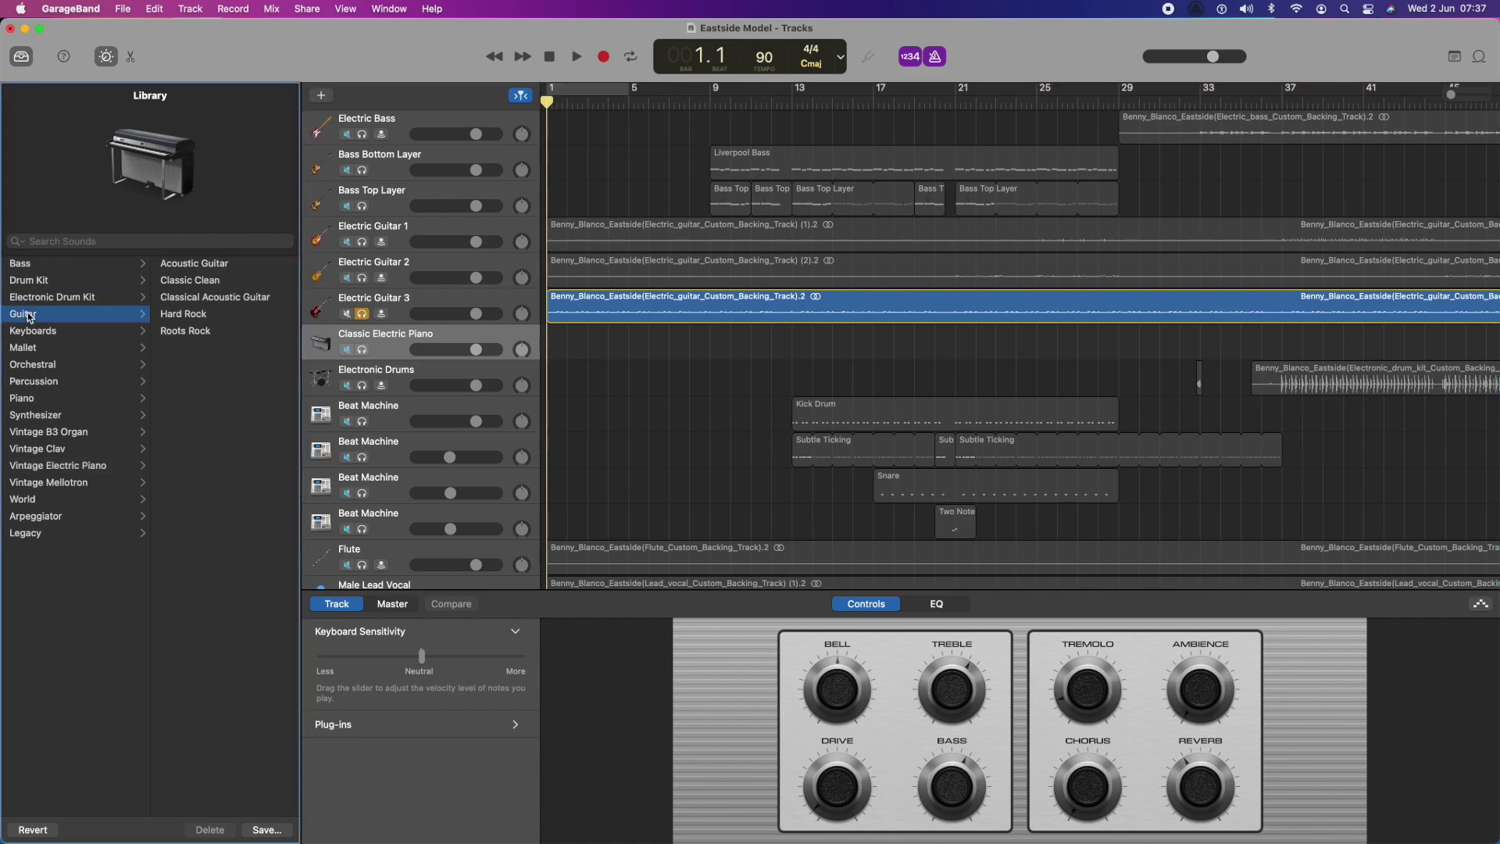
pyautogui.click(188, 282)
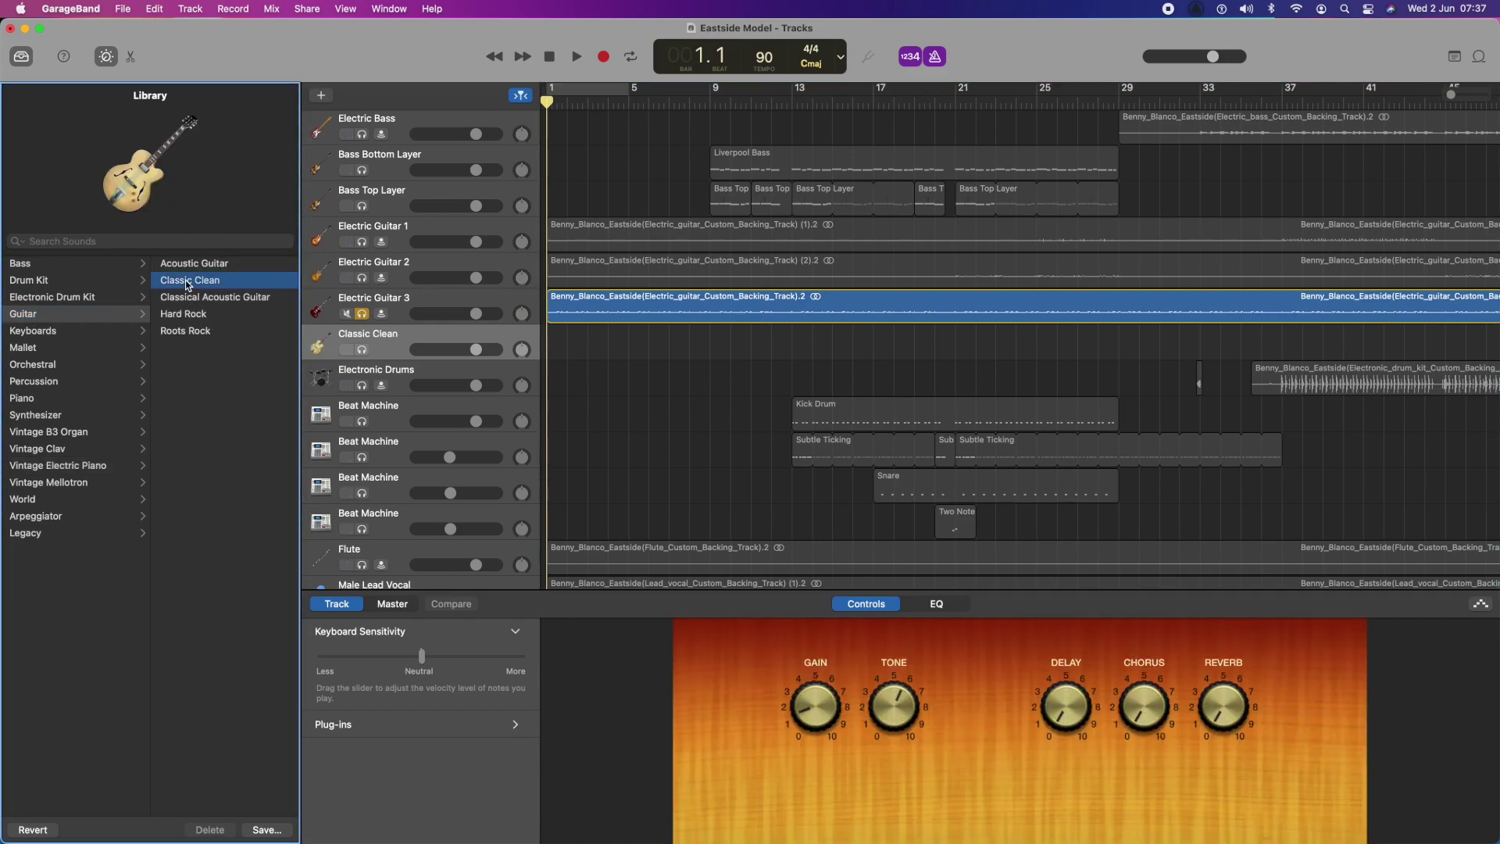
# - Duplicate the Classic Clean track with its settings and solo both Classic Clean tracks
pyautogui.rightClick(388, 351)
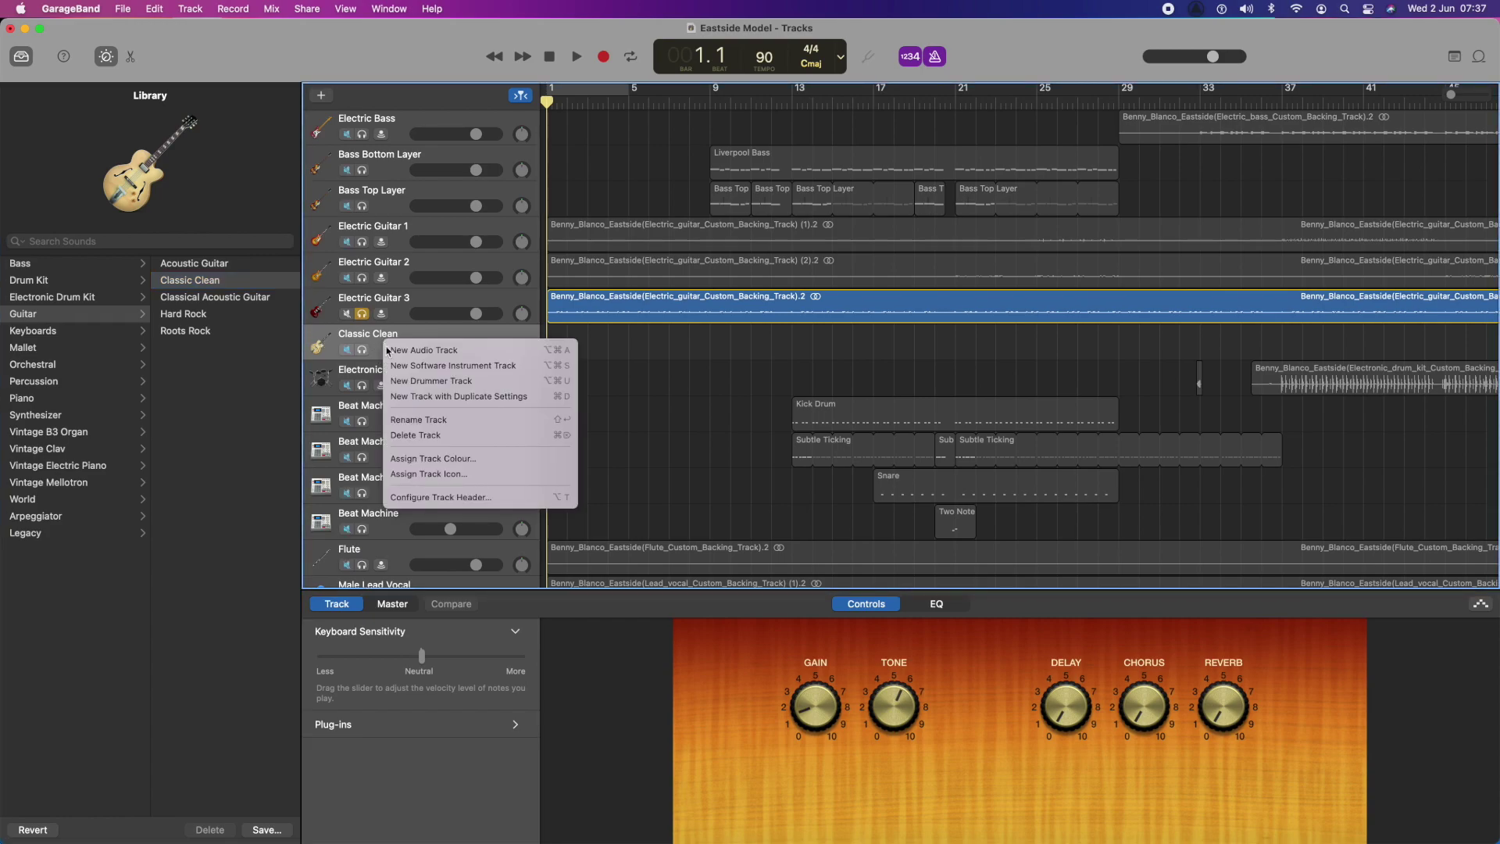
pyautogui.click(417, 397)
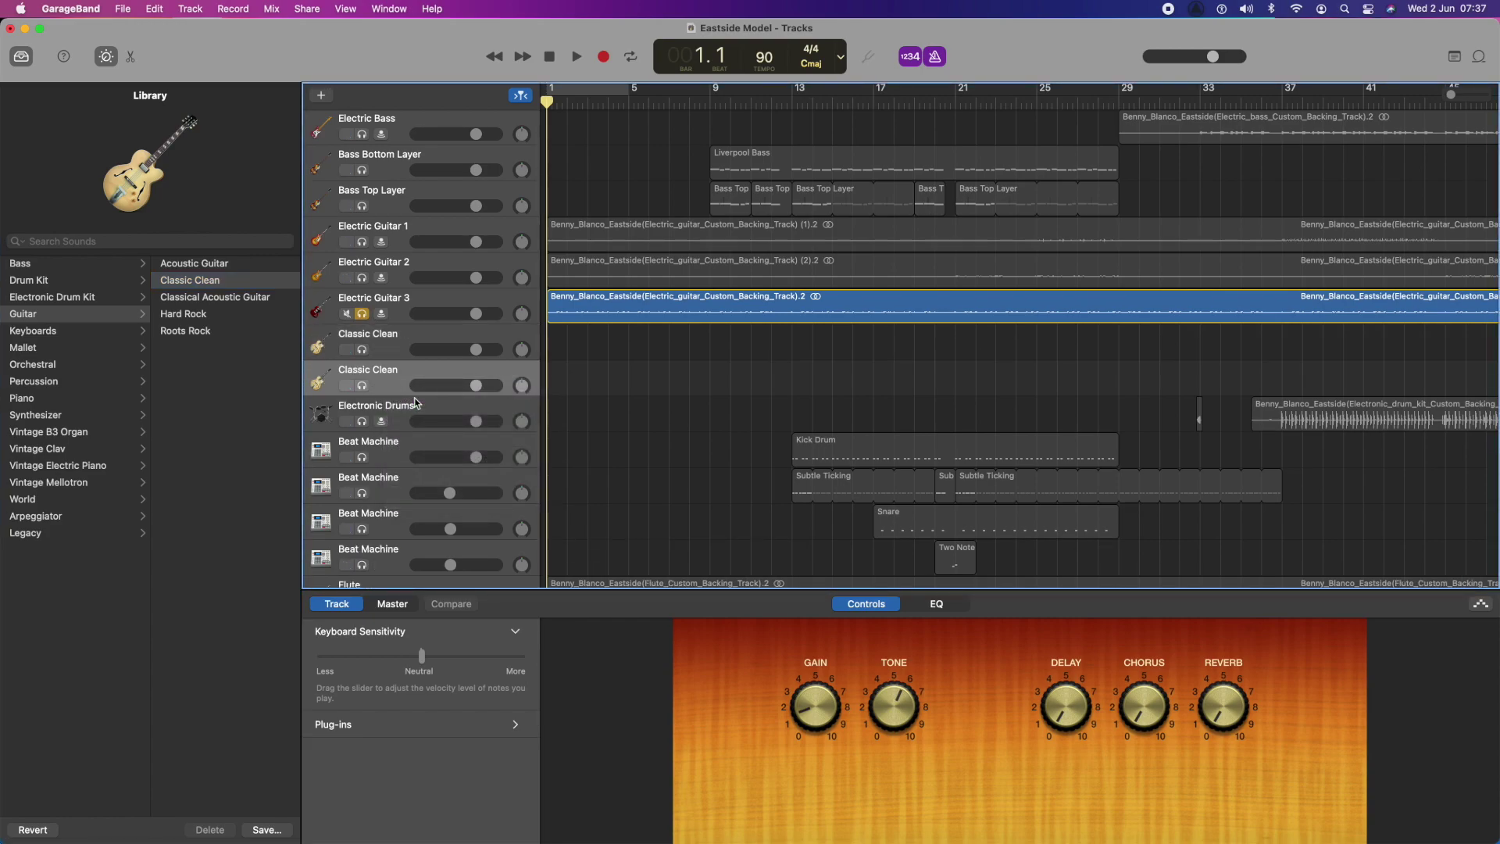
pyautogui.click(362, 349)
# - Rename the upper Classic Clean track "Elctric Guitar 3 Bottom Layer" and the lower one "Electric Guitar 3 Top Layer"
pyautogui.doubleClick(378, 338)
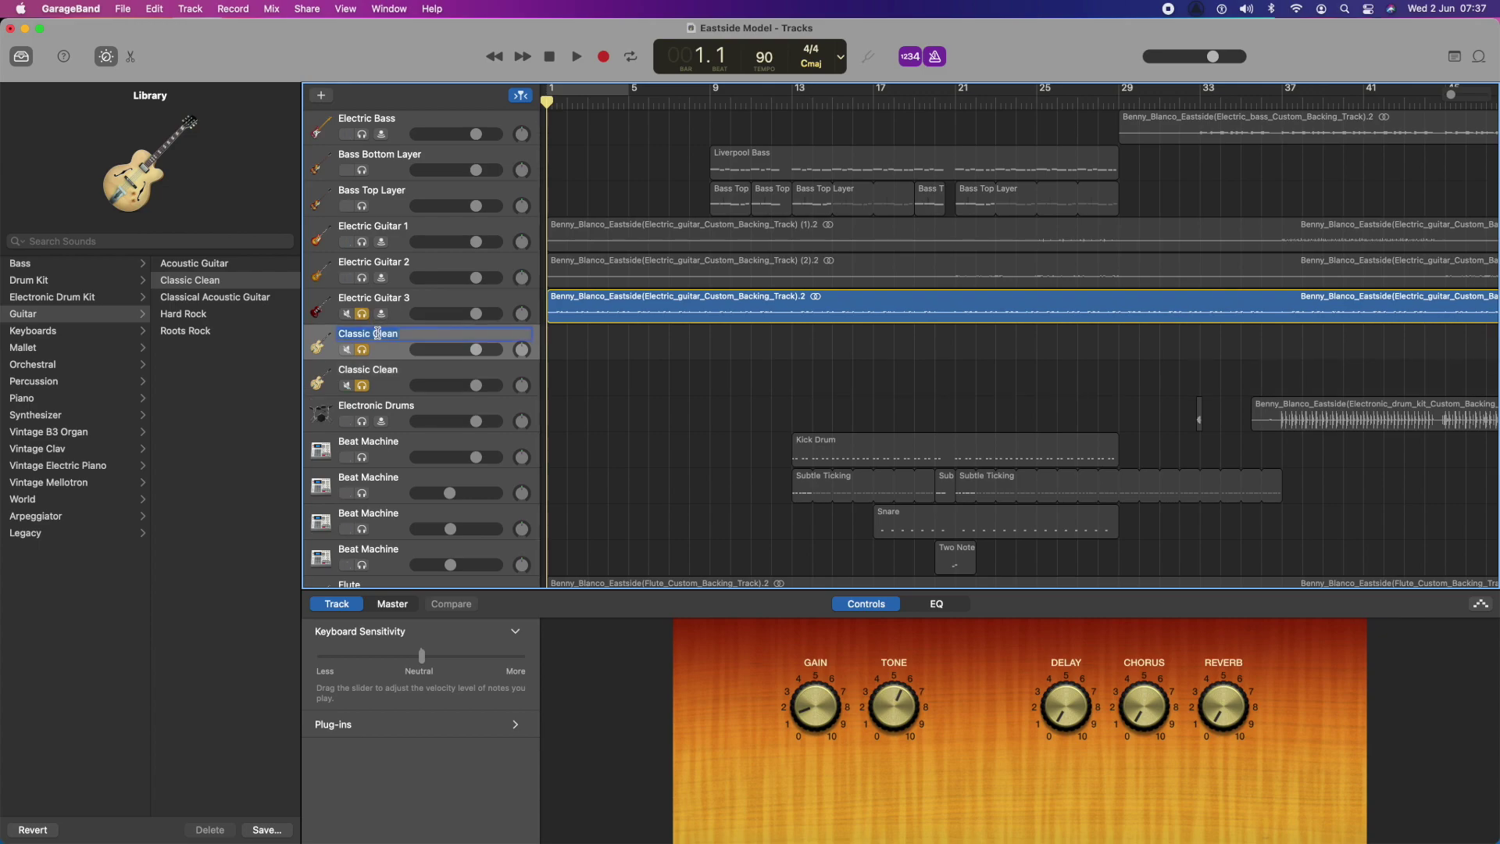
pyautogui.write('Elctric Guitar 3 Bottom Layer')
pyautogui.press('Return')
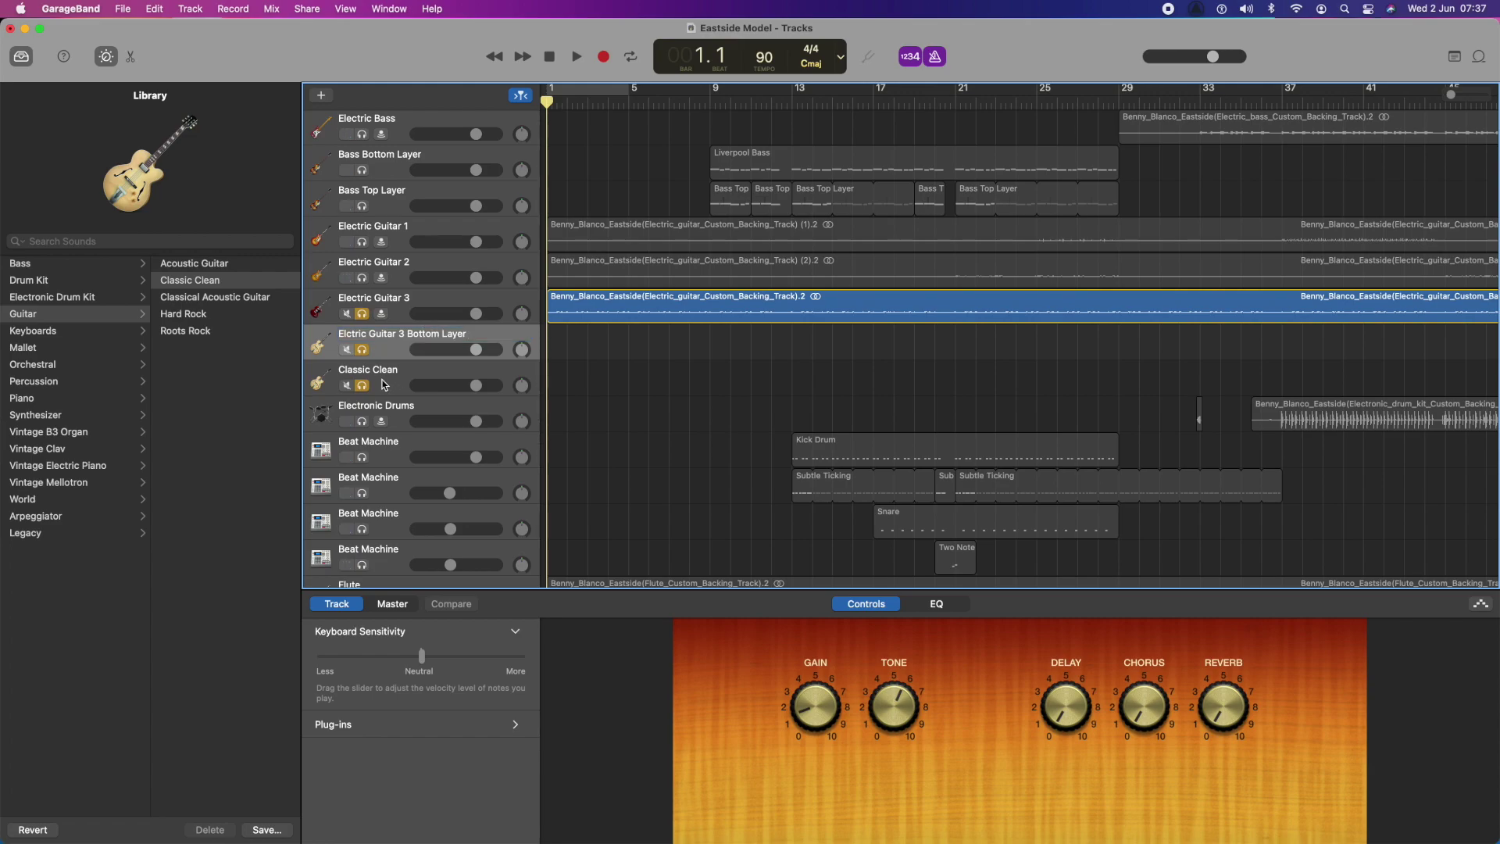
pyautogui.doubleClick(379, 369)
pyautogui.write('Electric Guitar 3 Top Layer')
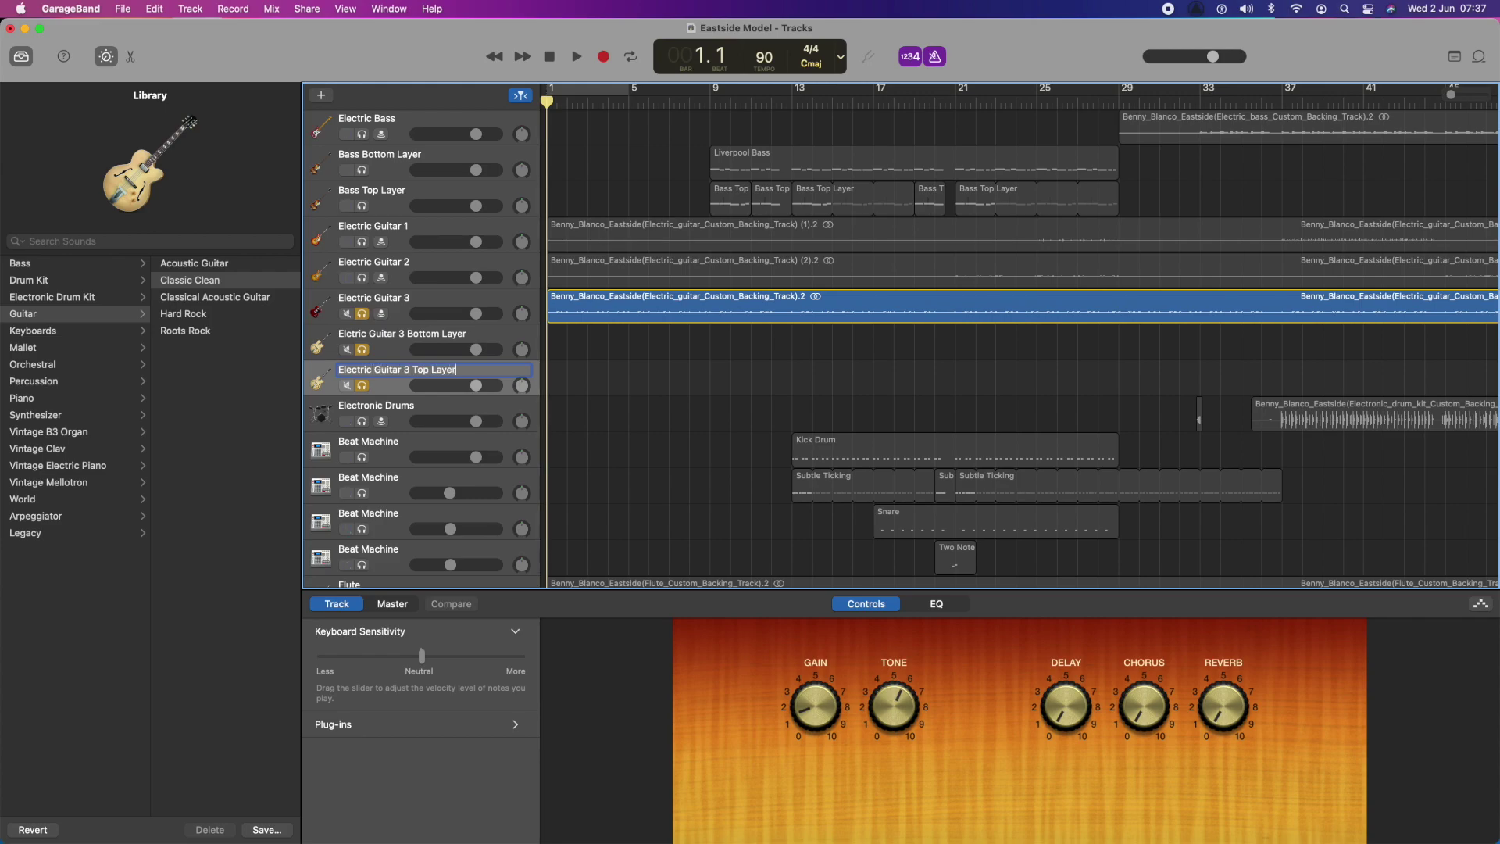
pyautogui.press('Return')
pyautogui.scroll(1, 620, 265)
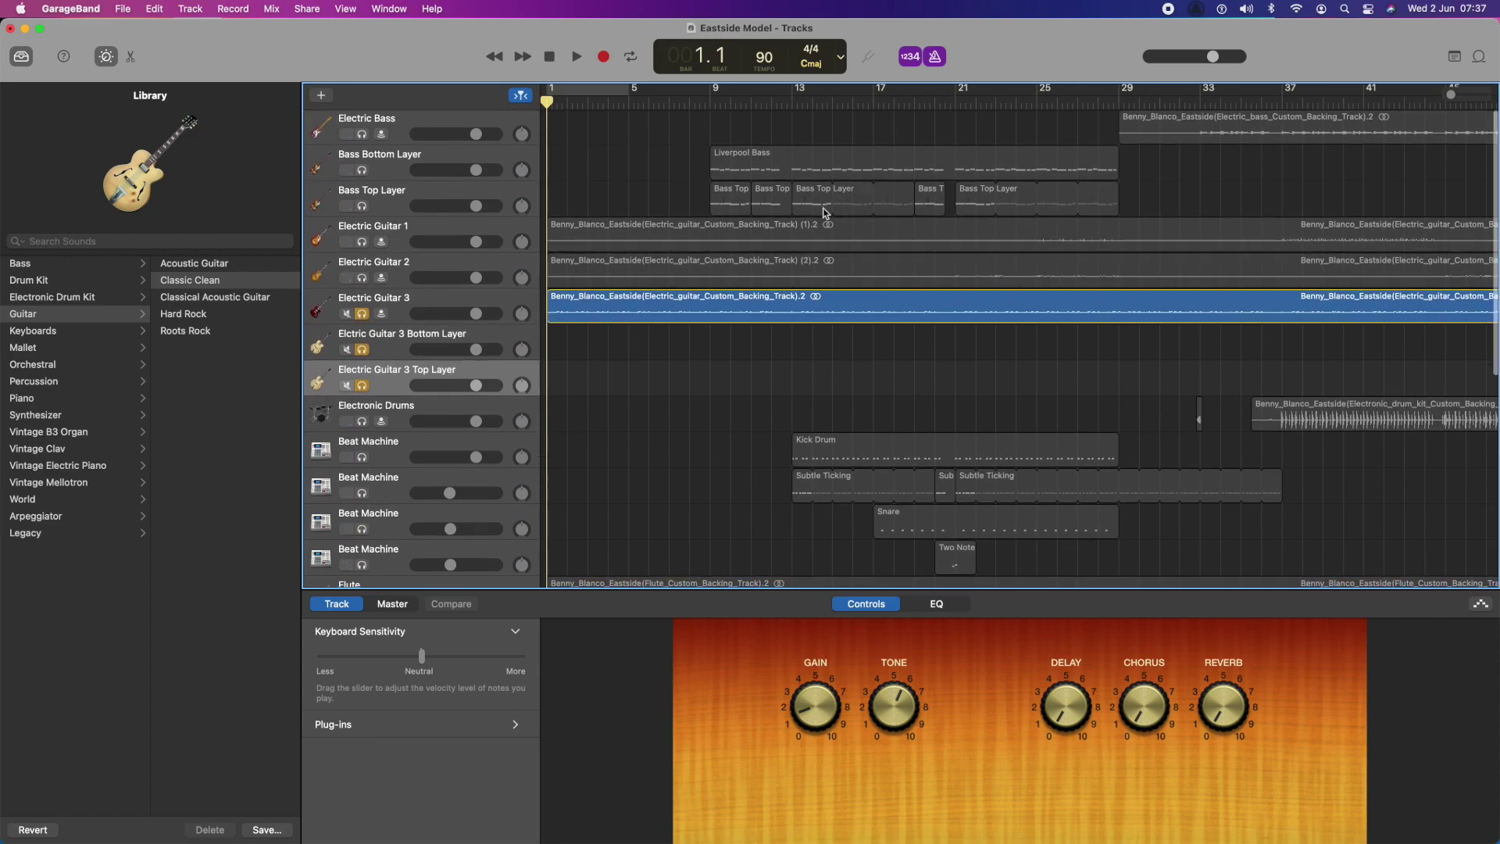
pyautogui.click(776, 168)
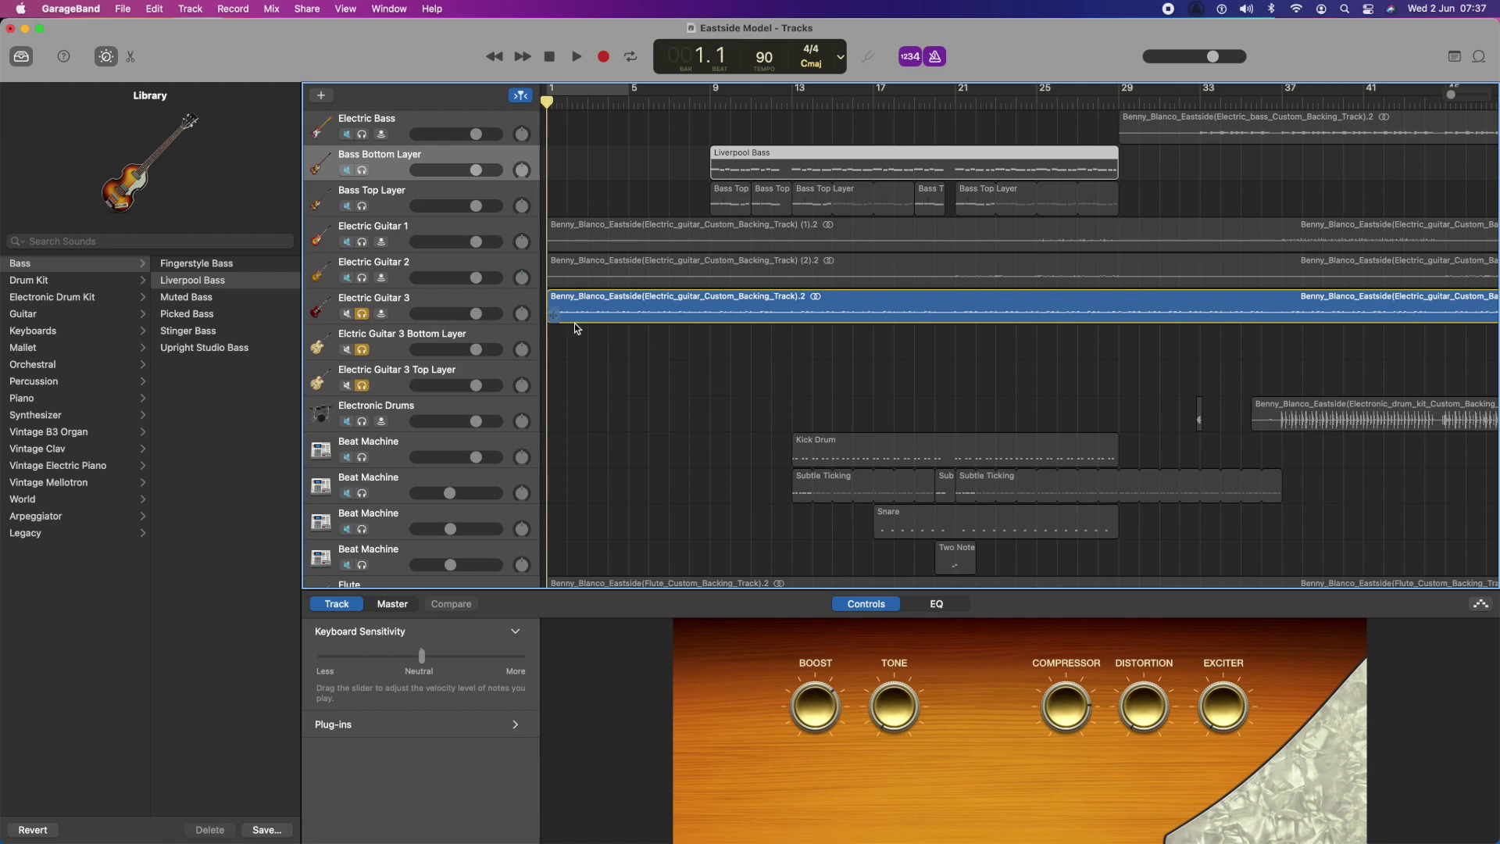
pyautogui.click(556, 341)
pyautogui.press('super+z')
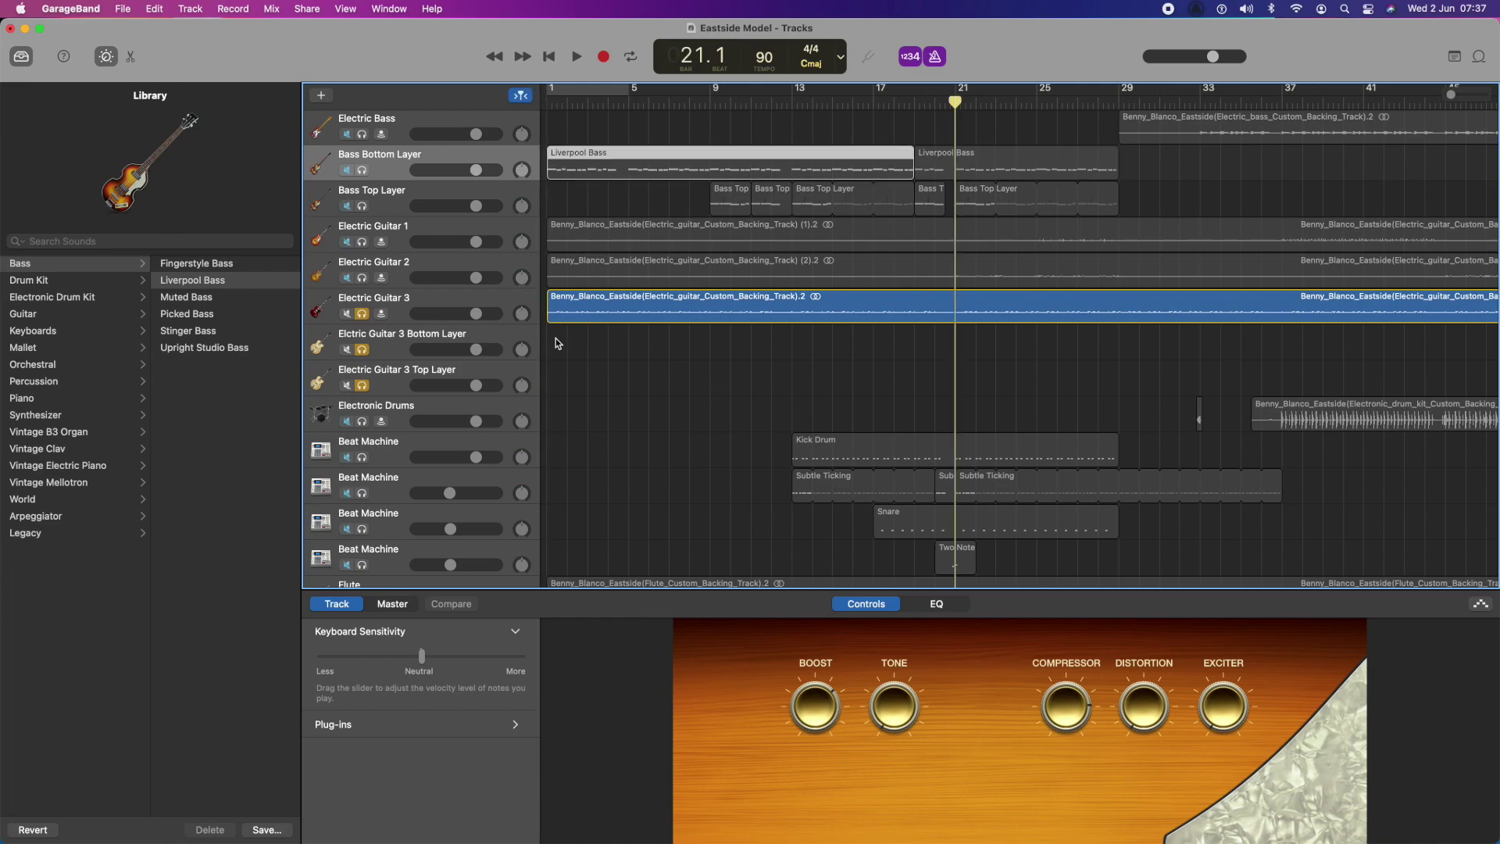
pyautogui.press('super+z')
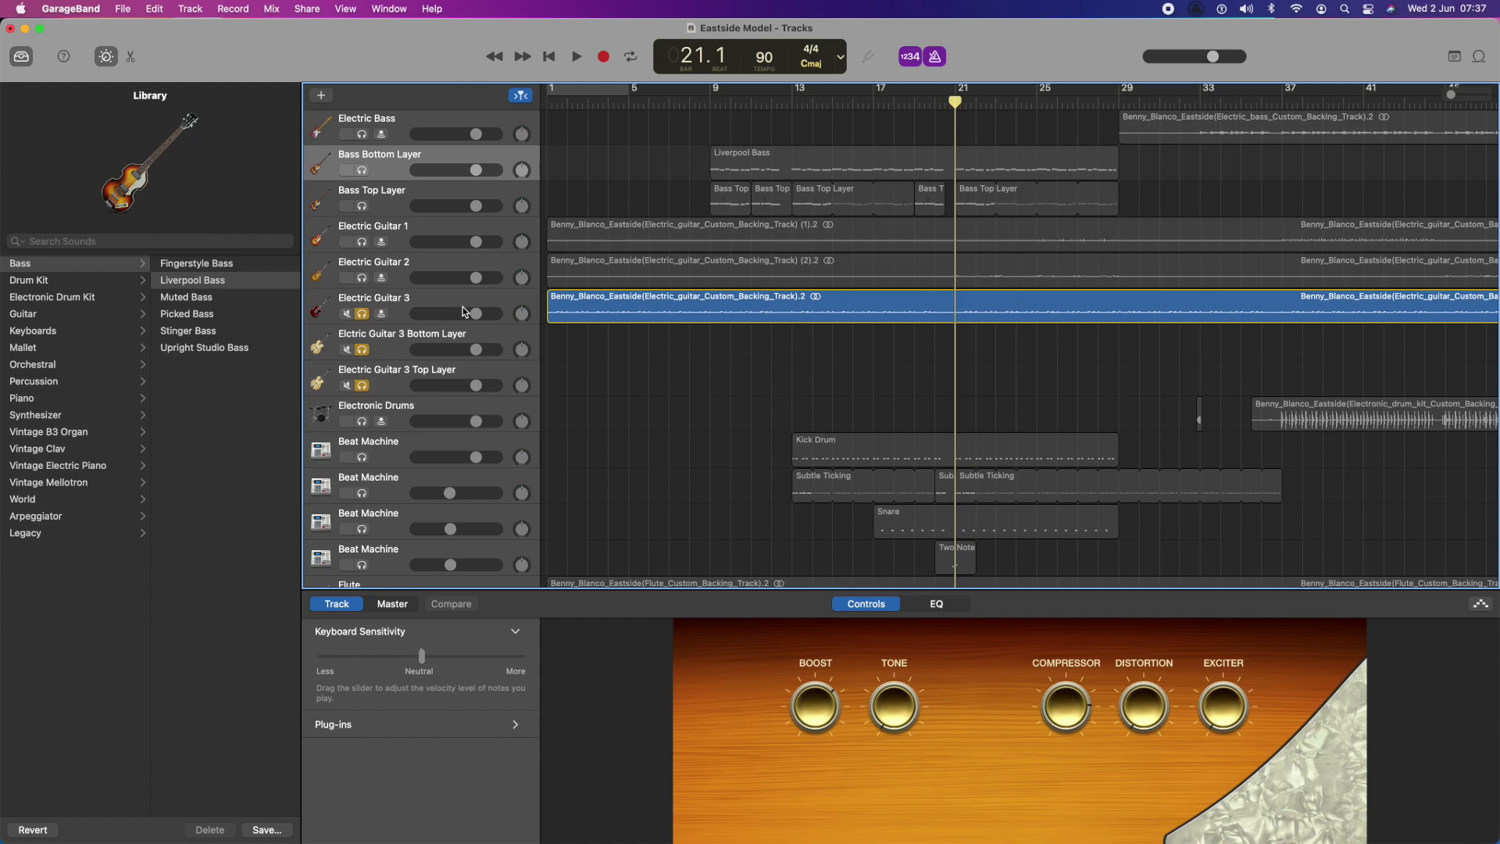
pyautogui.click(442, 342)
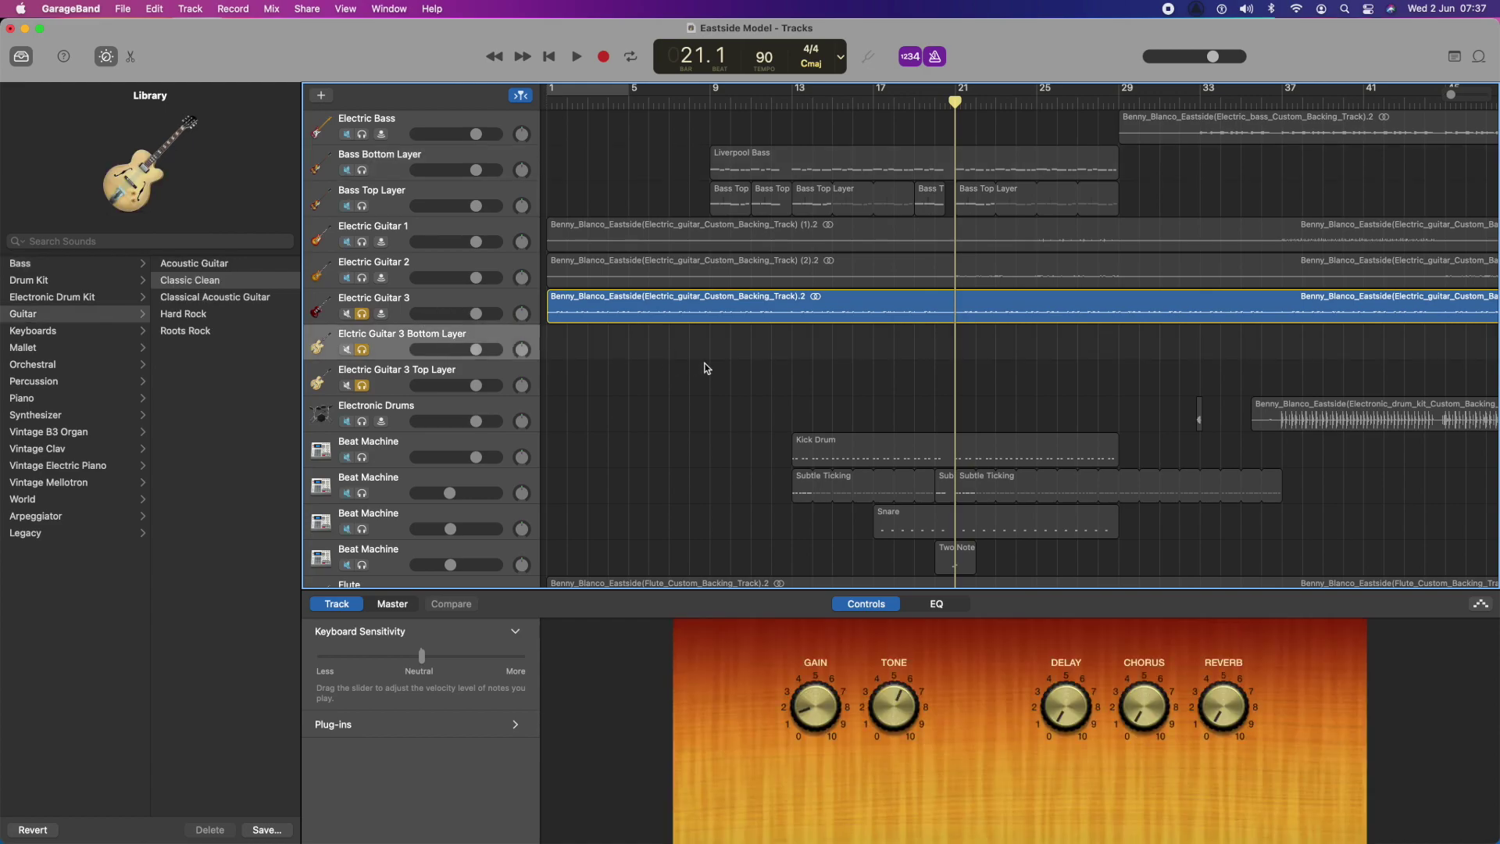
pyautogui.press('Return')
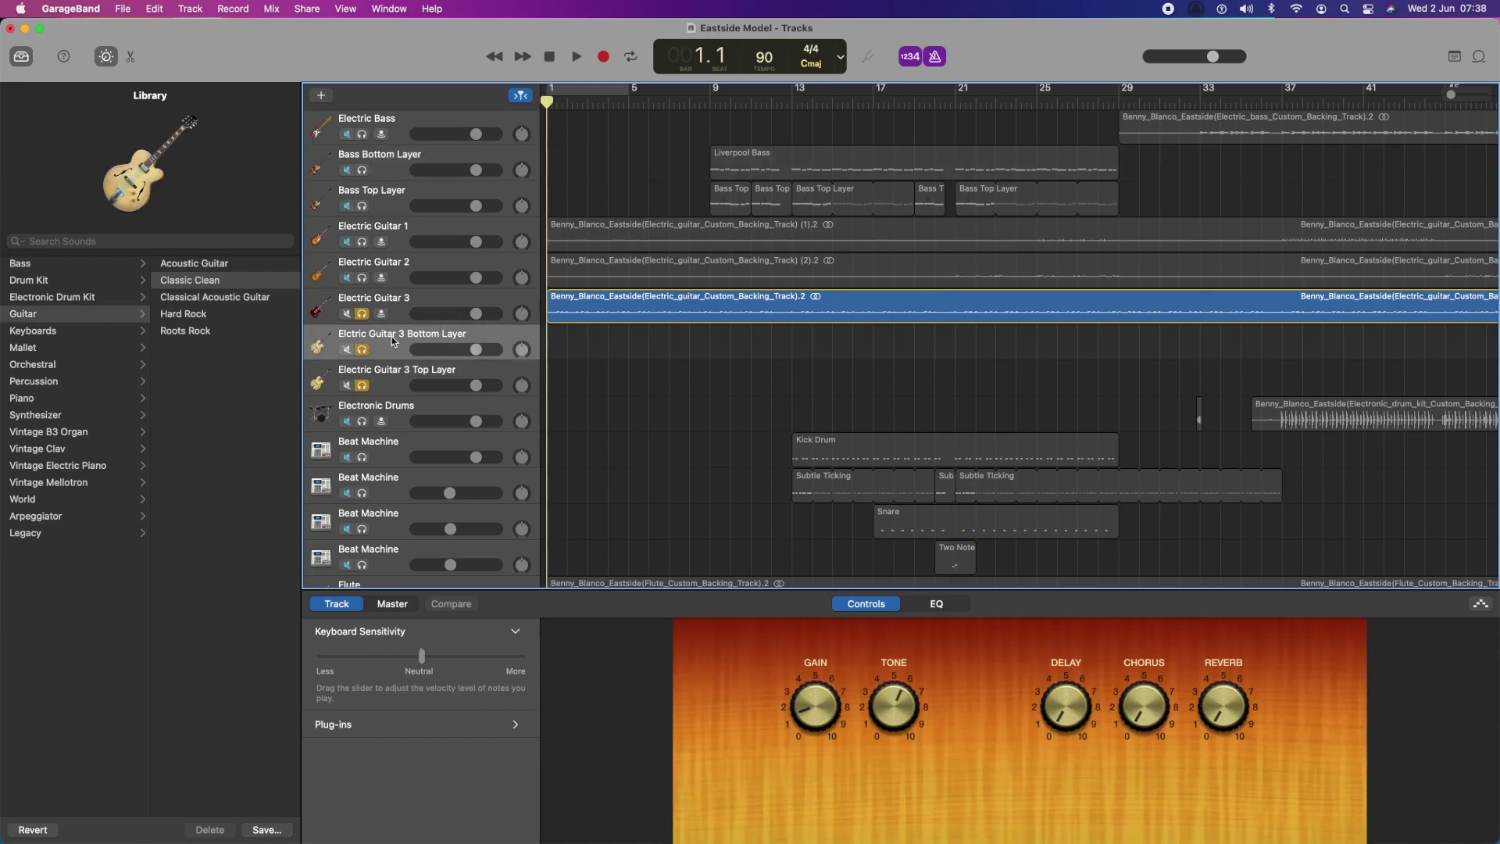
pyautogui.press('super+v')
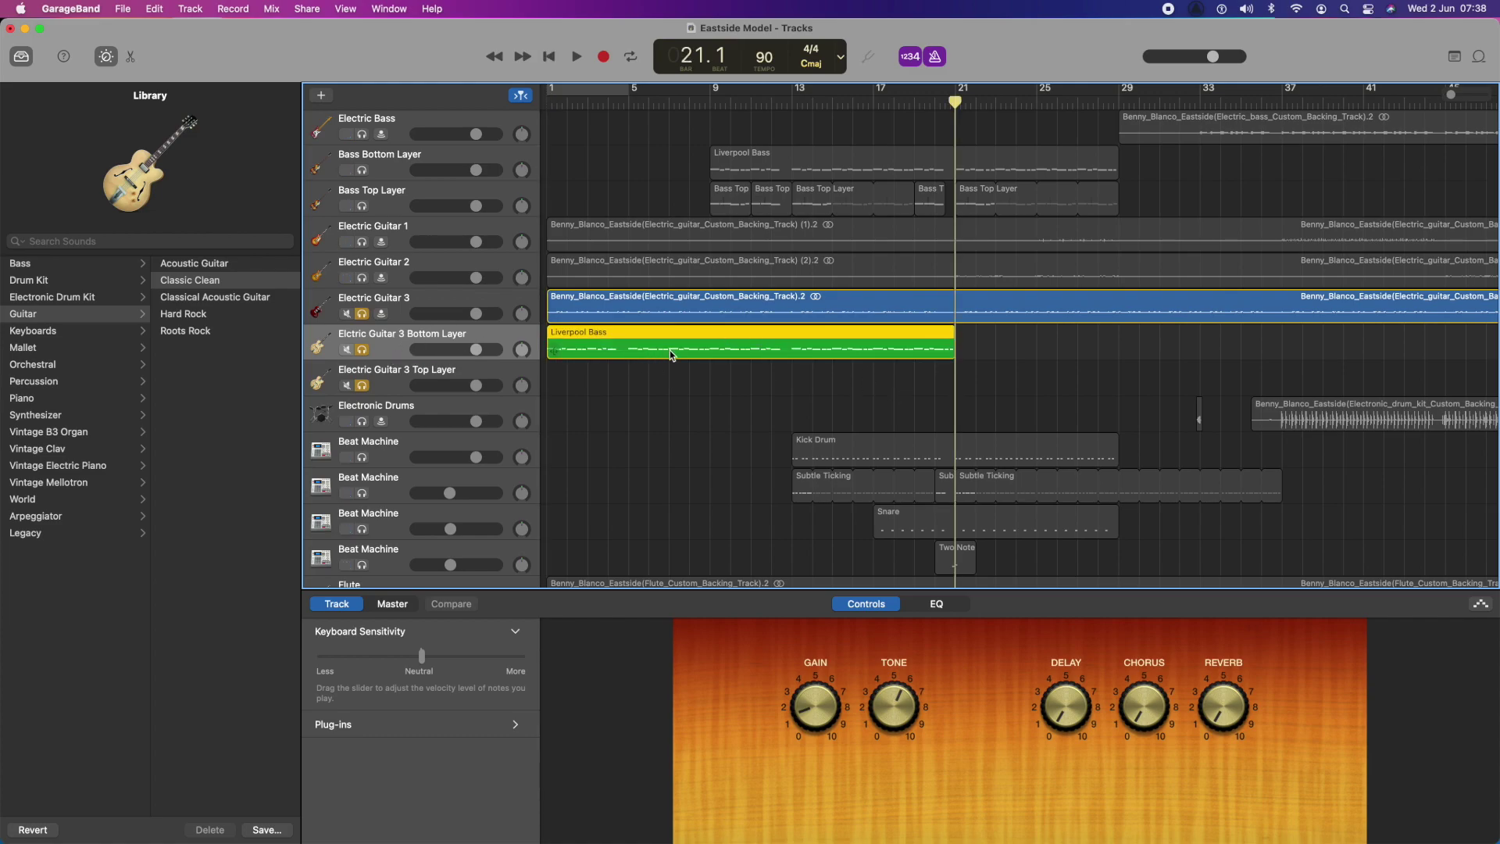
pyautogui.press('Delete')
# - Copy the Liverpool Bass region from Bass Bottom Layer and paste it at bar 1 of the Guitar 3 Bottom Layer track
pyautogui.click(764, 169)
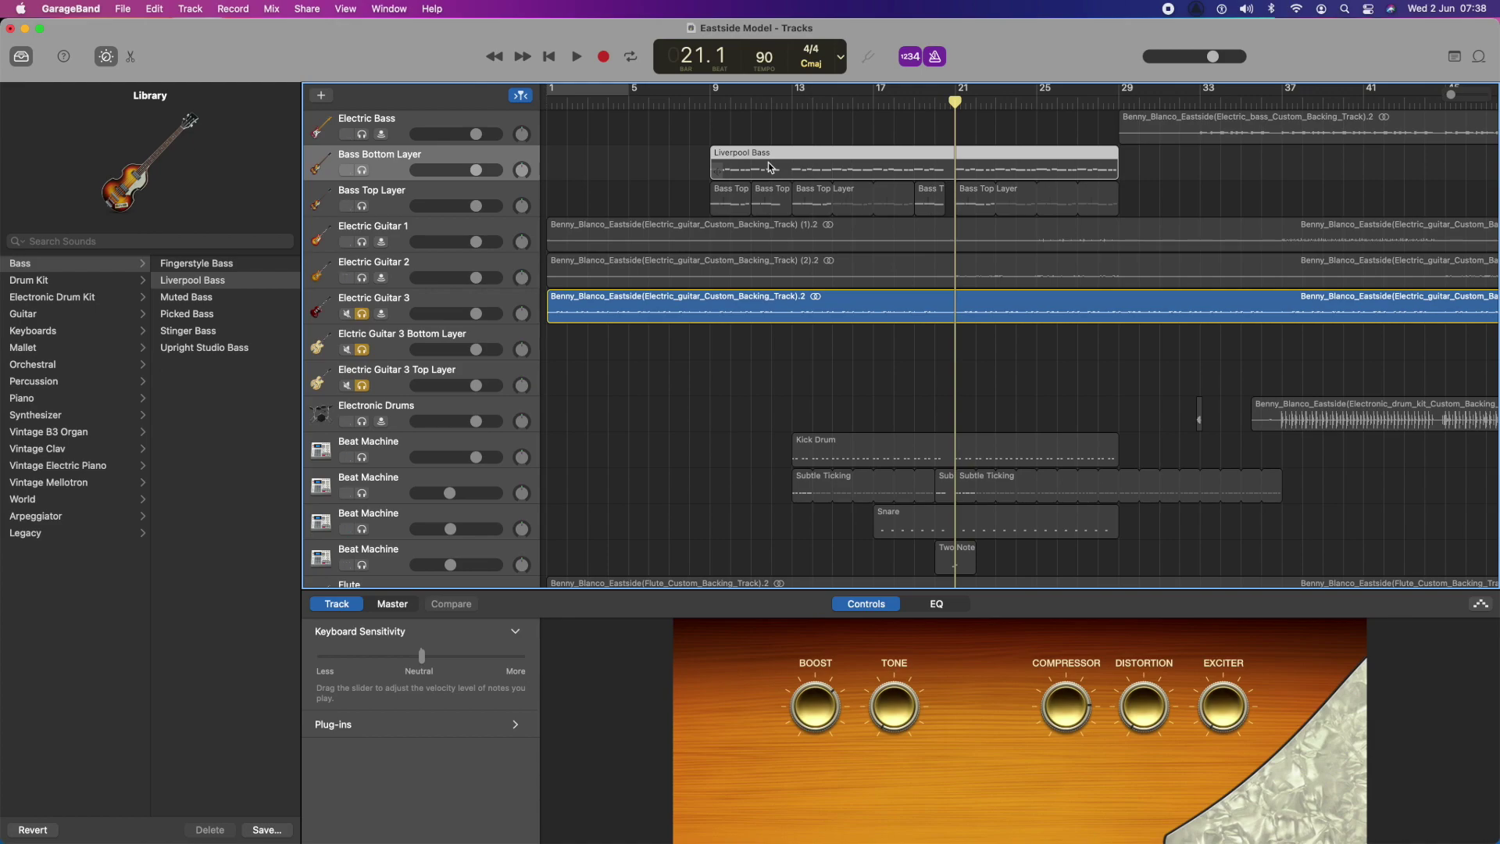
pyautogui.rightClick(769, 166)
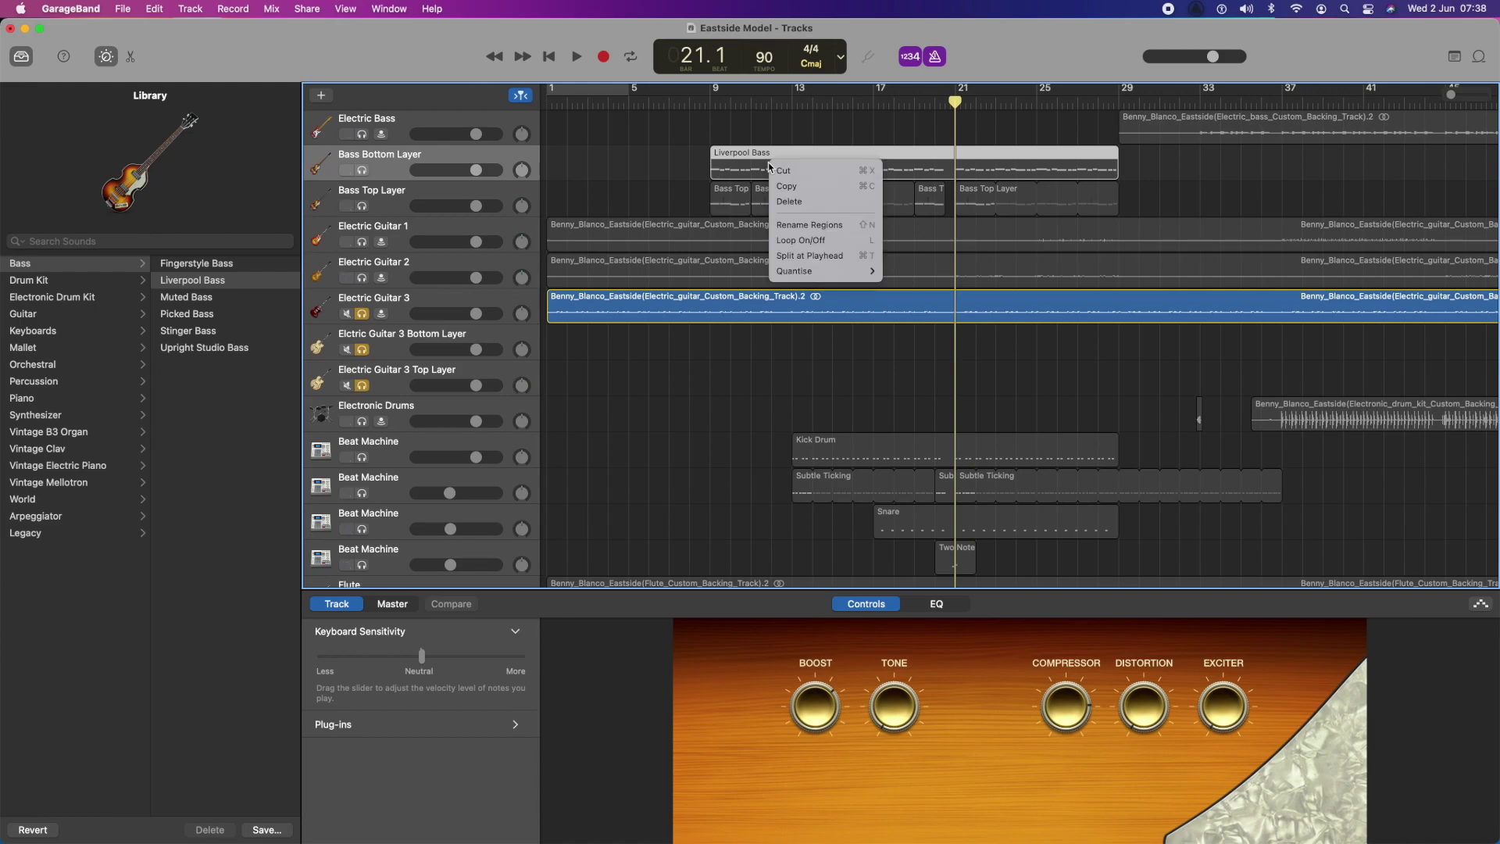
pyautogui.click(787, 186)
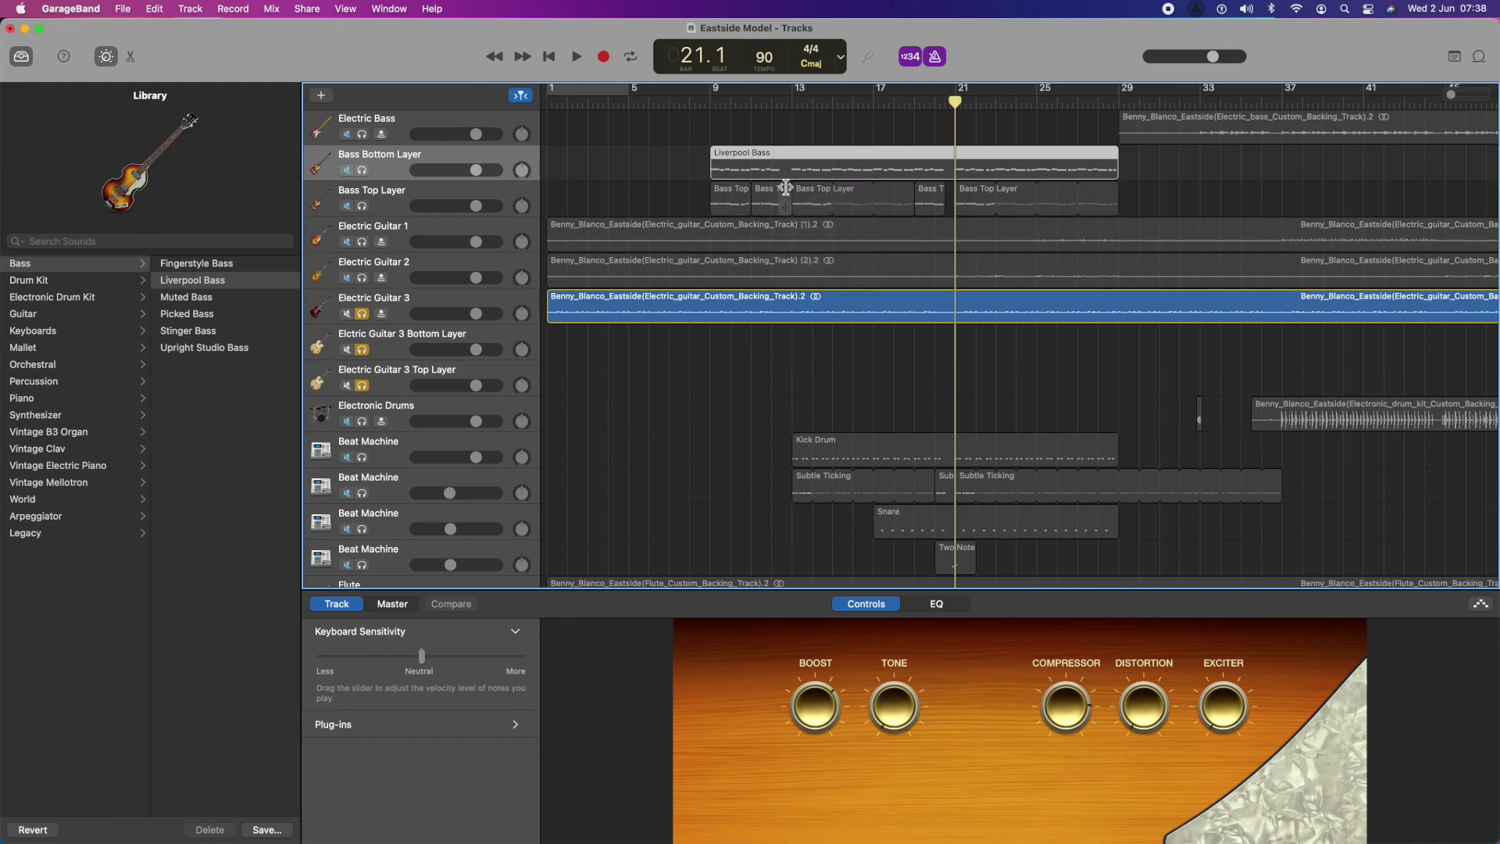
pyautogui.click(401, 337)
pyautogui.press('Return')
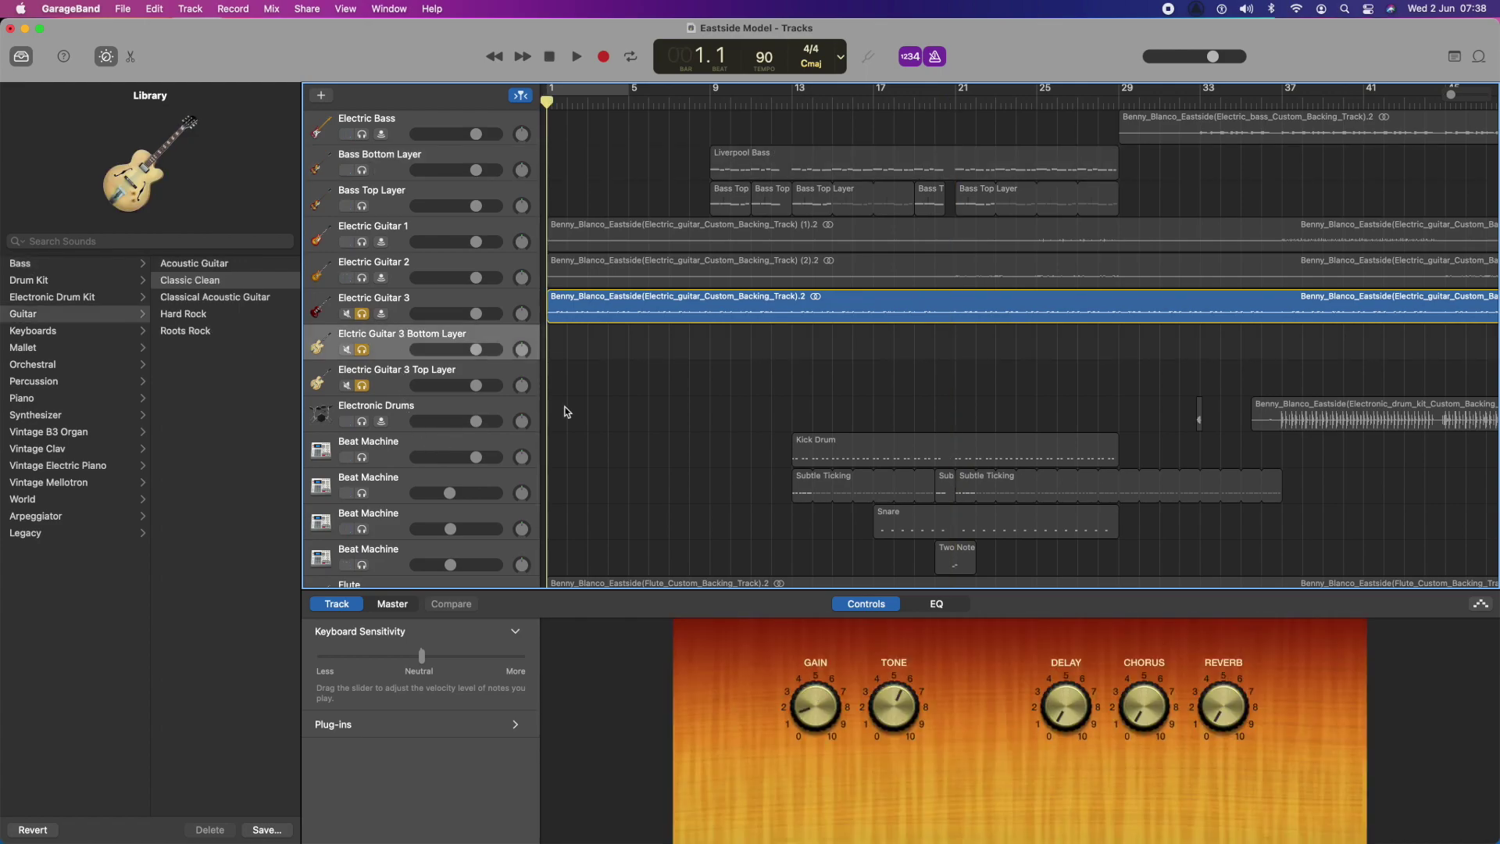
pyautogui.rightClick(560, 350)
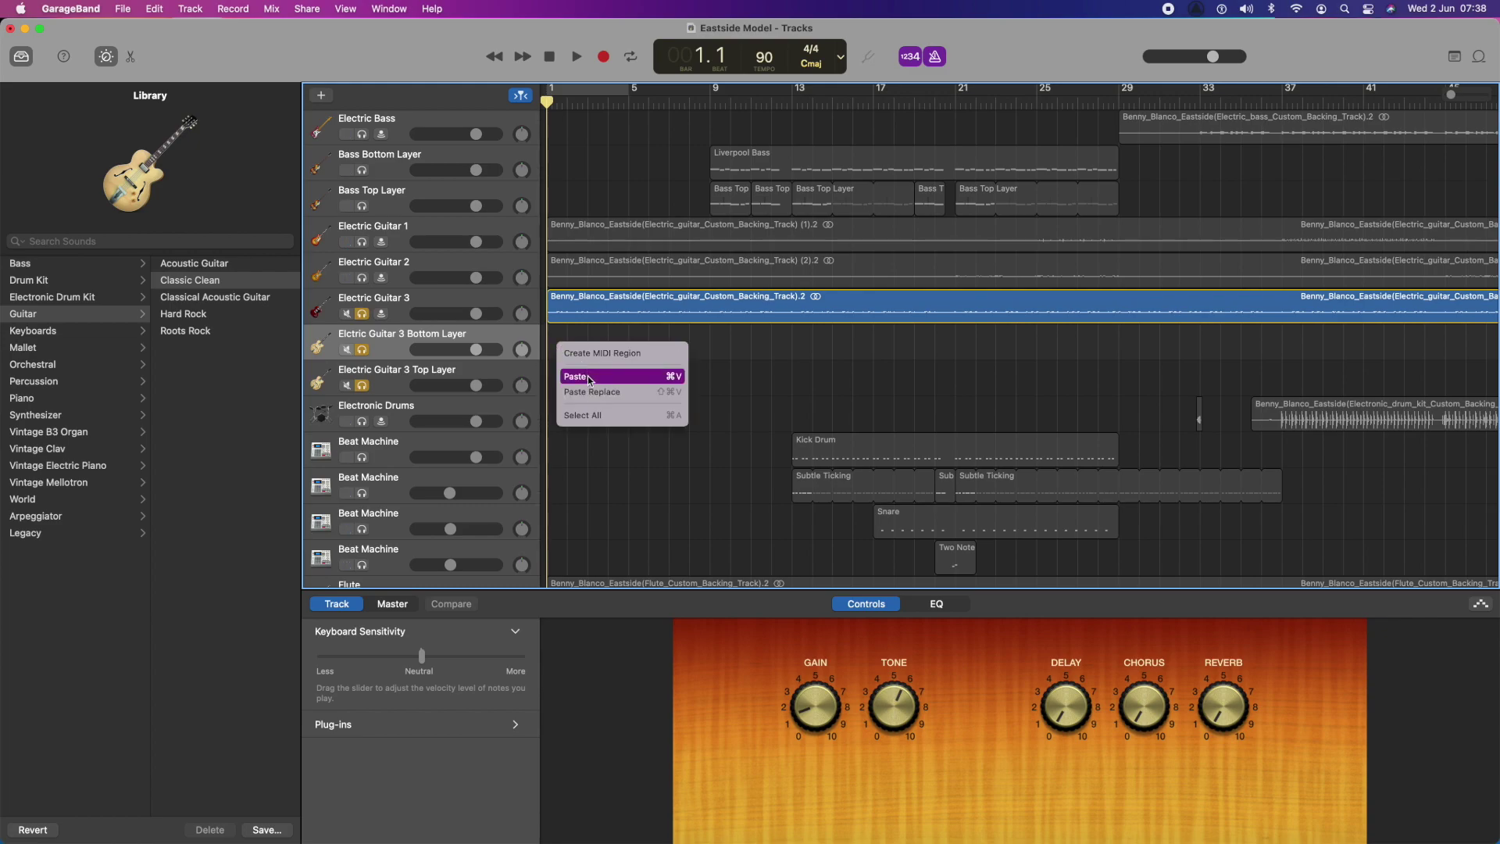
pyautogui.click(590, 379)
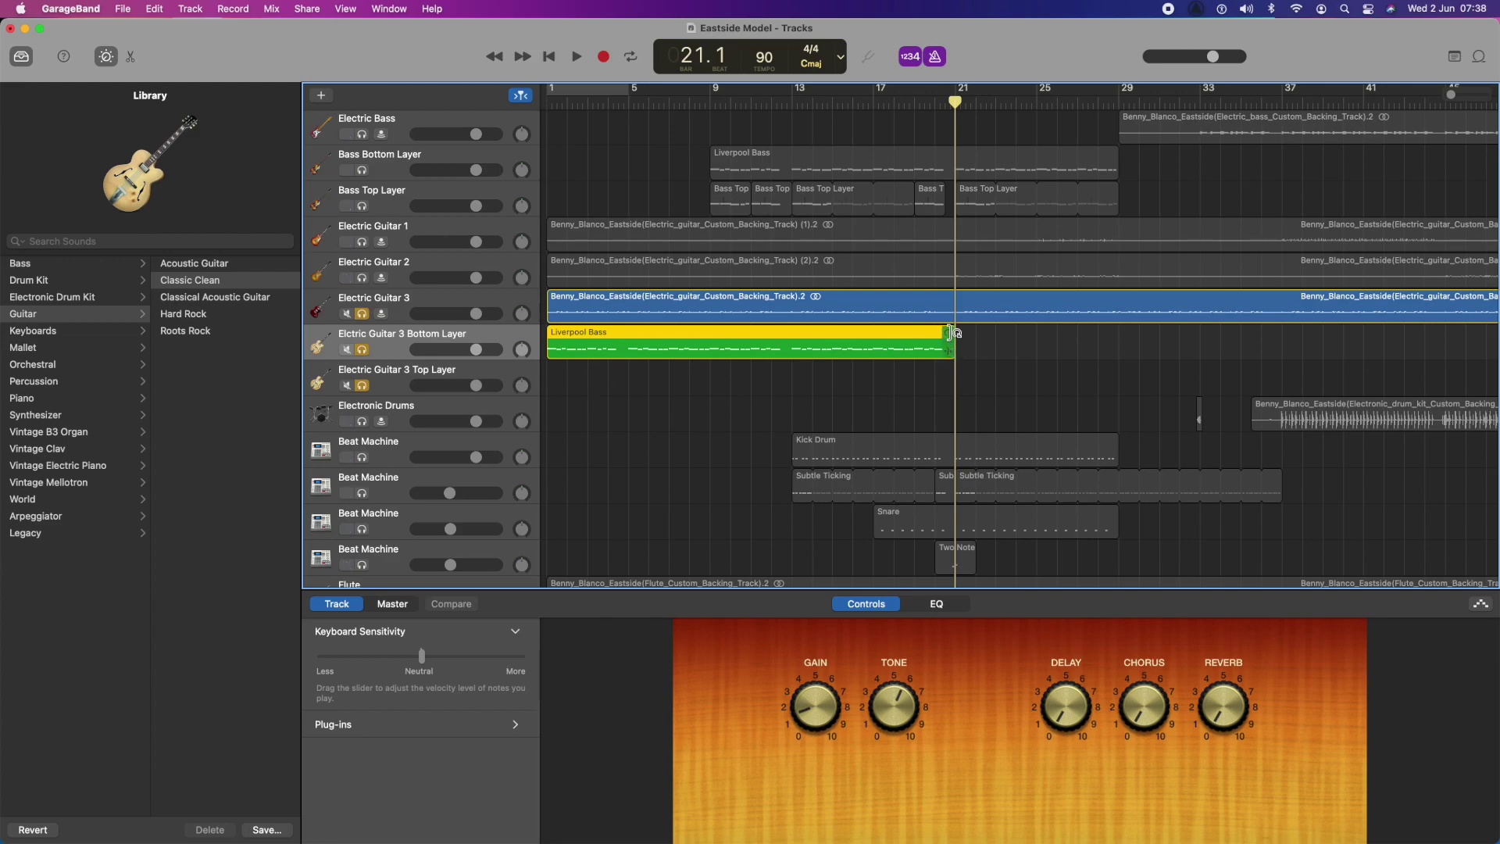
# - Shorten the pasted Liverpool Bass region to its first two bars and play it from the start with Electric Guitar 3
pyautogui.moveTo(950, 348); pyautogui.dragTo(582, 344)
pyautogui.press('Return')
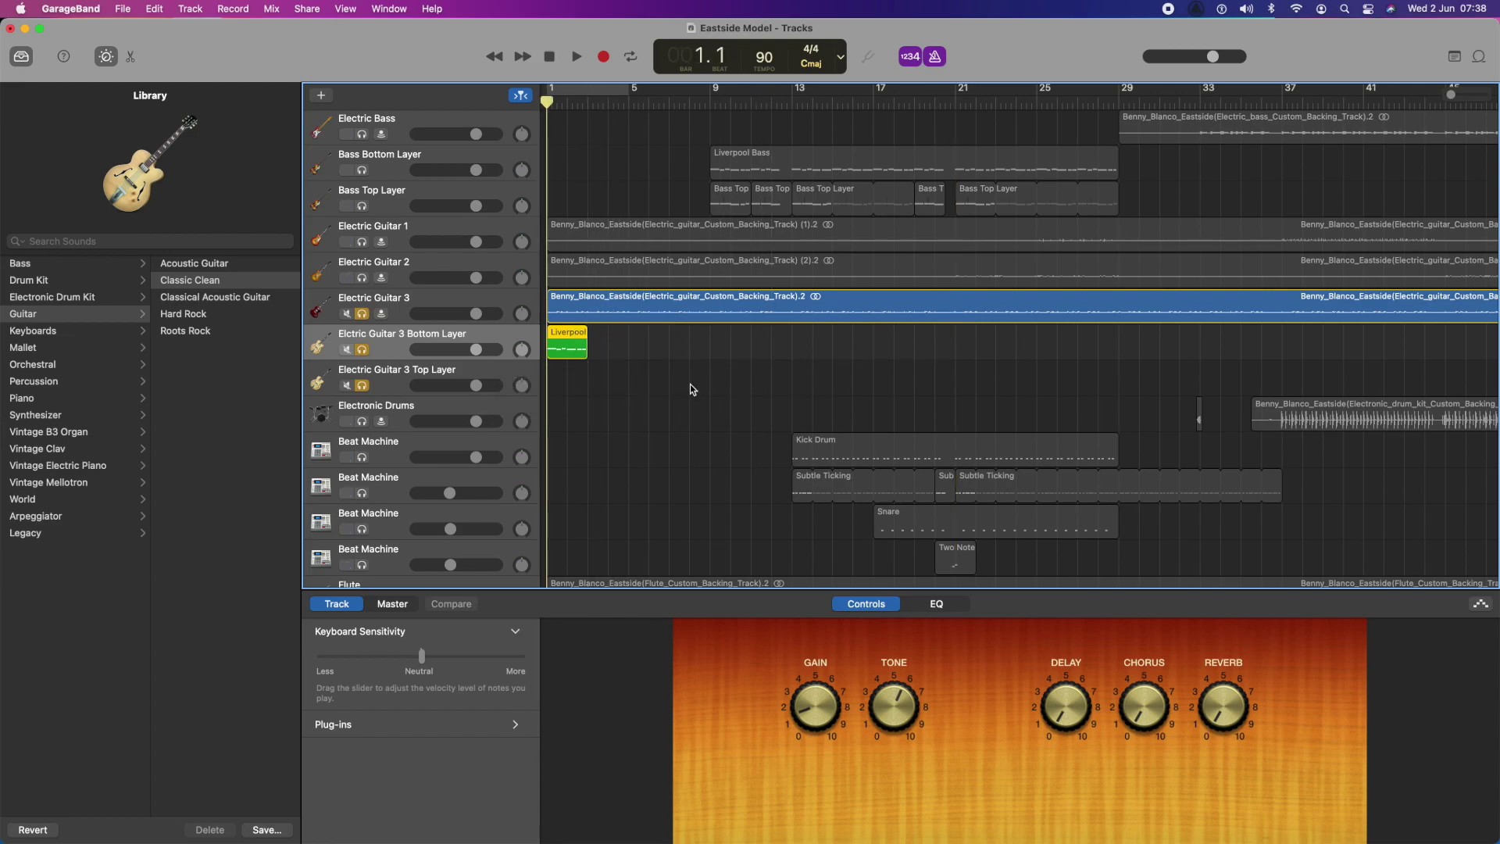
pyautogui.press('space')
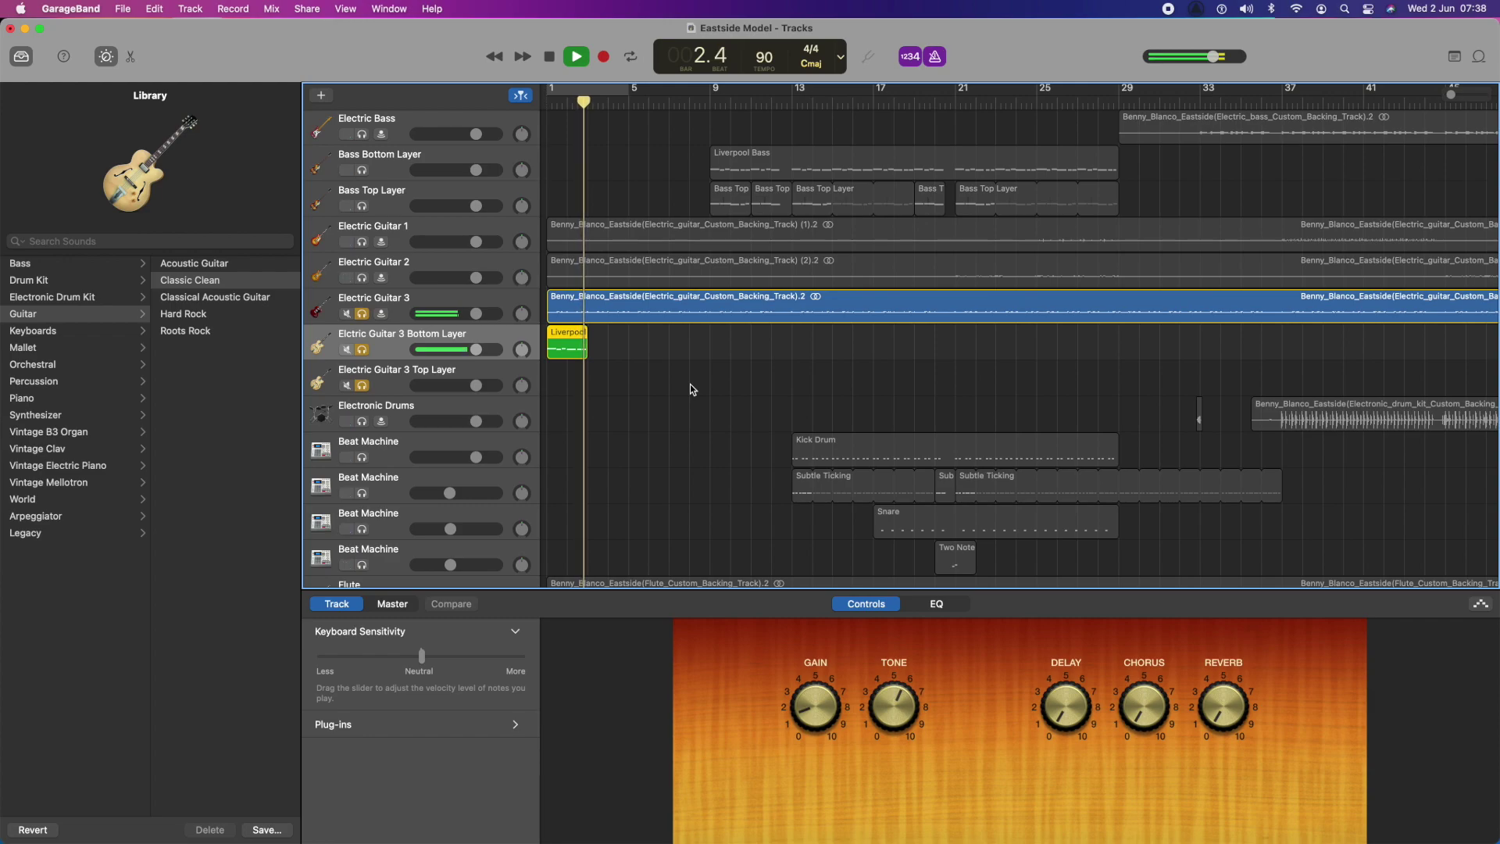
pyautogui.press('space')
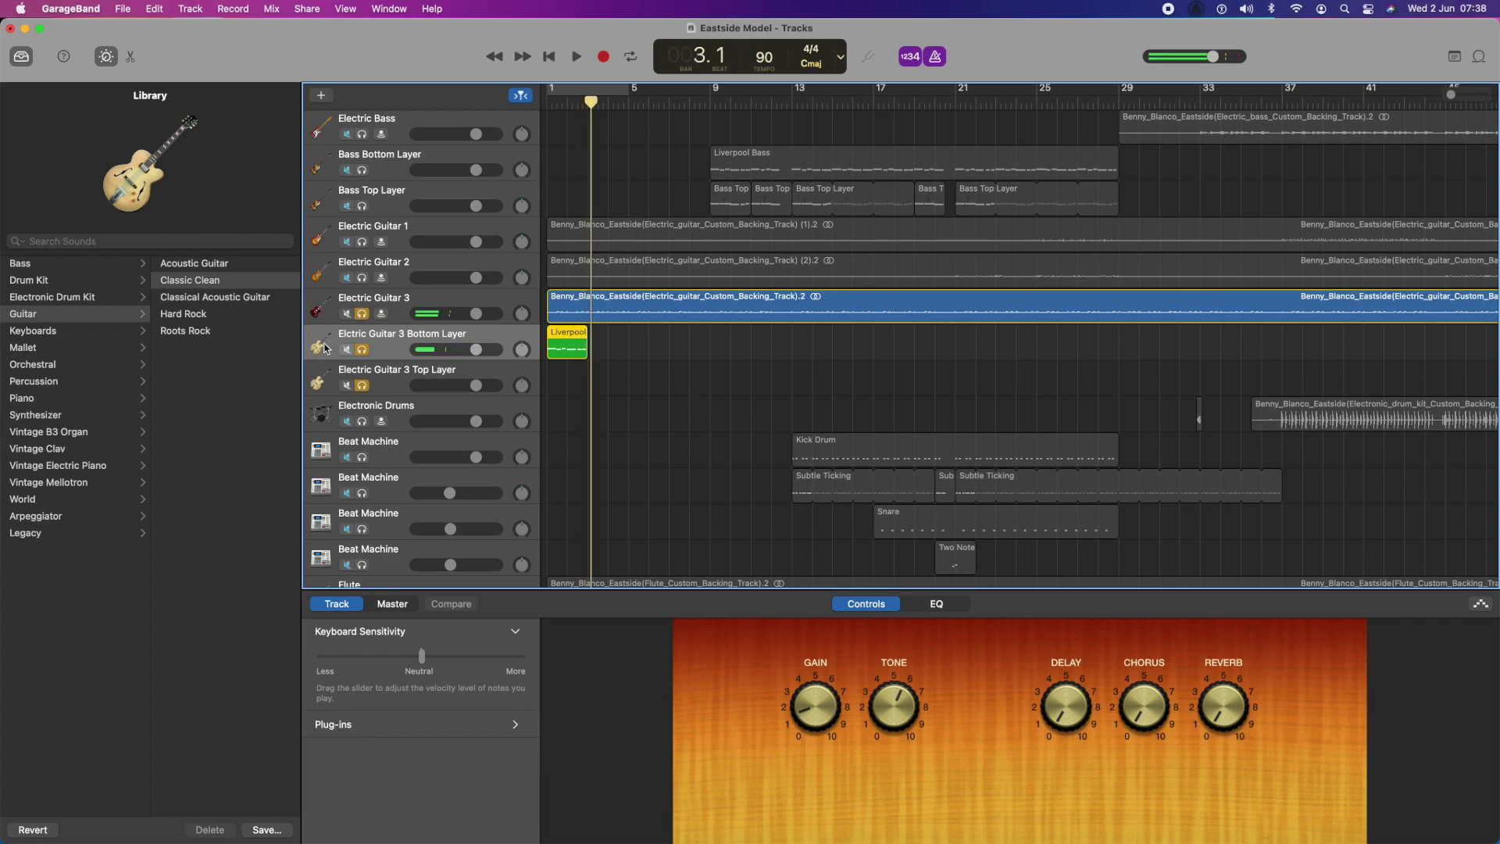
# - Correct the bottom layer track's name to "Electric Guitar 3 Bottom Layer"
pyautogui.doubleClick(375, 334)
pyautogui.click(346, 333)
pyautogui.write('e')
pyautogui.write('e')
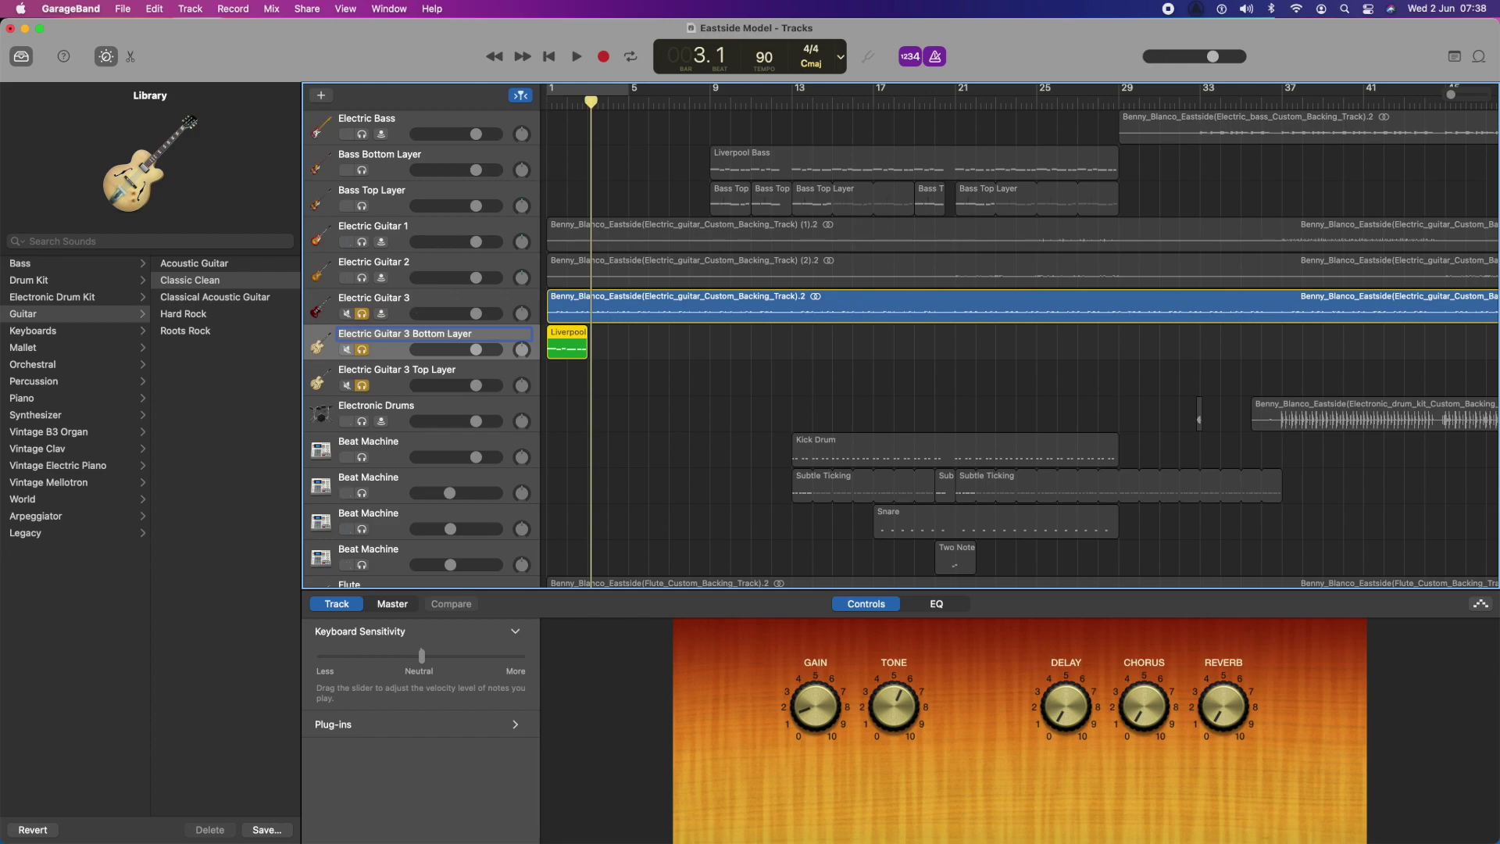
pyautogui.press('Return')
# - Take the Guitar 3 Bottom Layer and Top Layer tracks off solo and play Electric Guitar 3 alone from the start
pyautogui.click(545, 105)
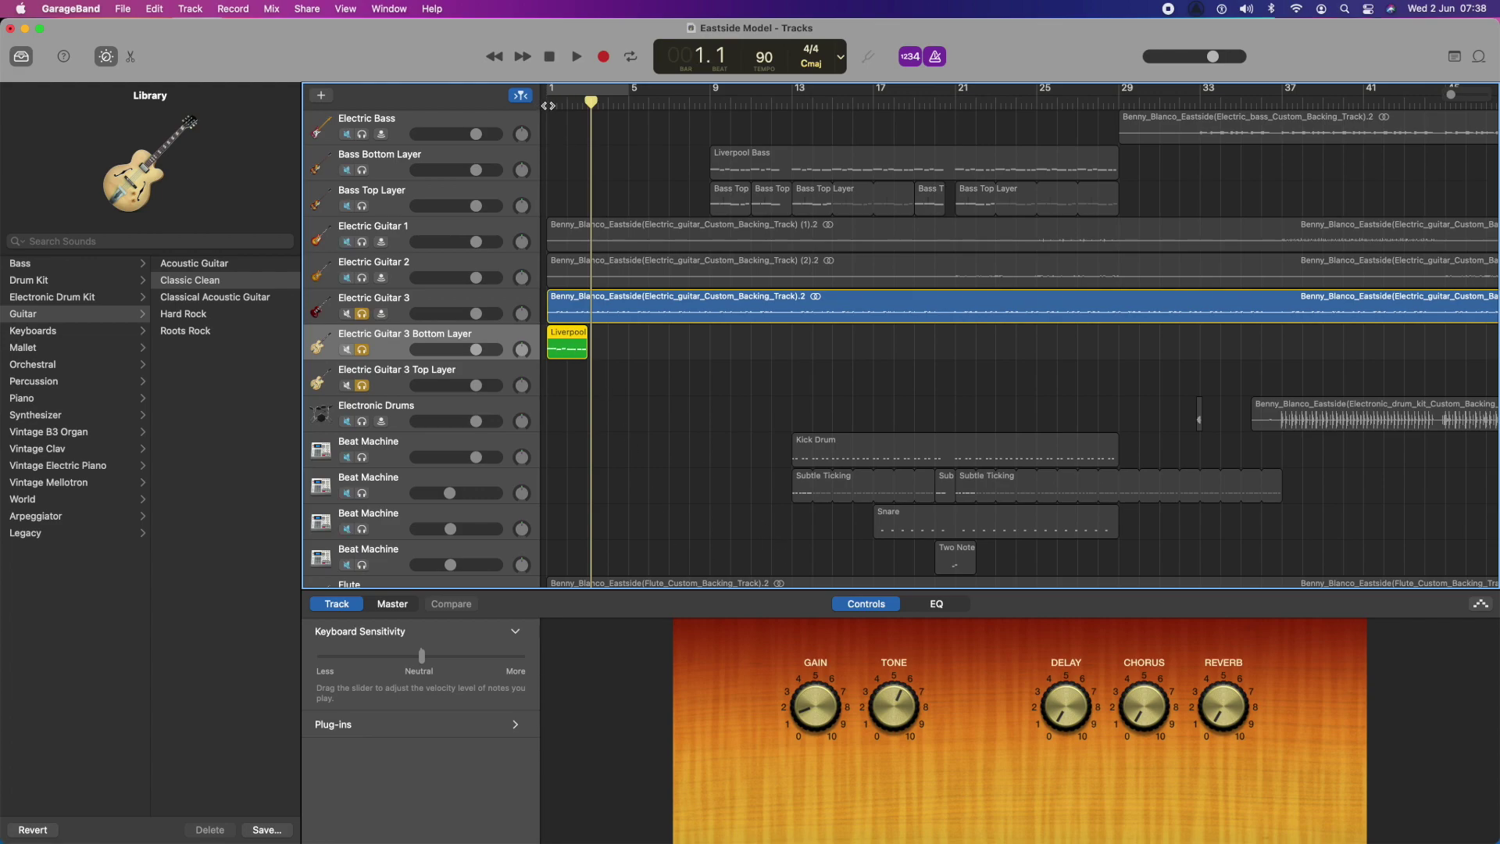
pyautogui.click(362, 313)
pyautogui.click(362, 313)
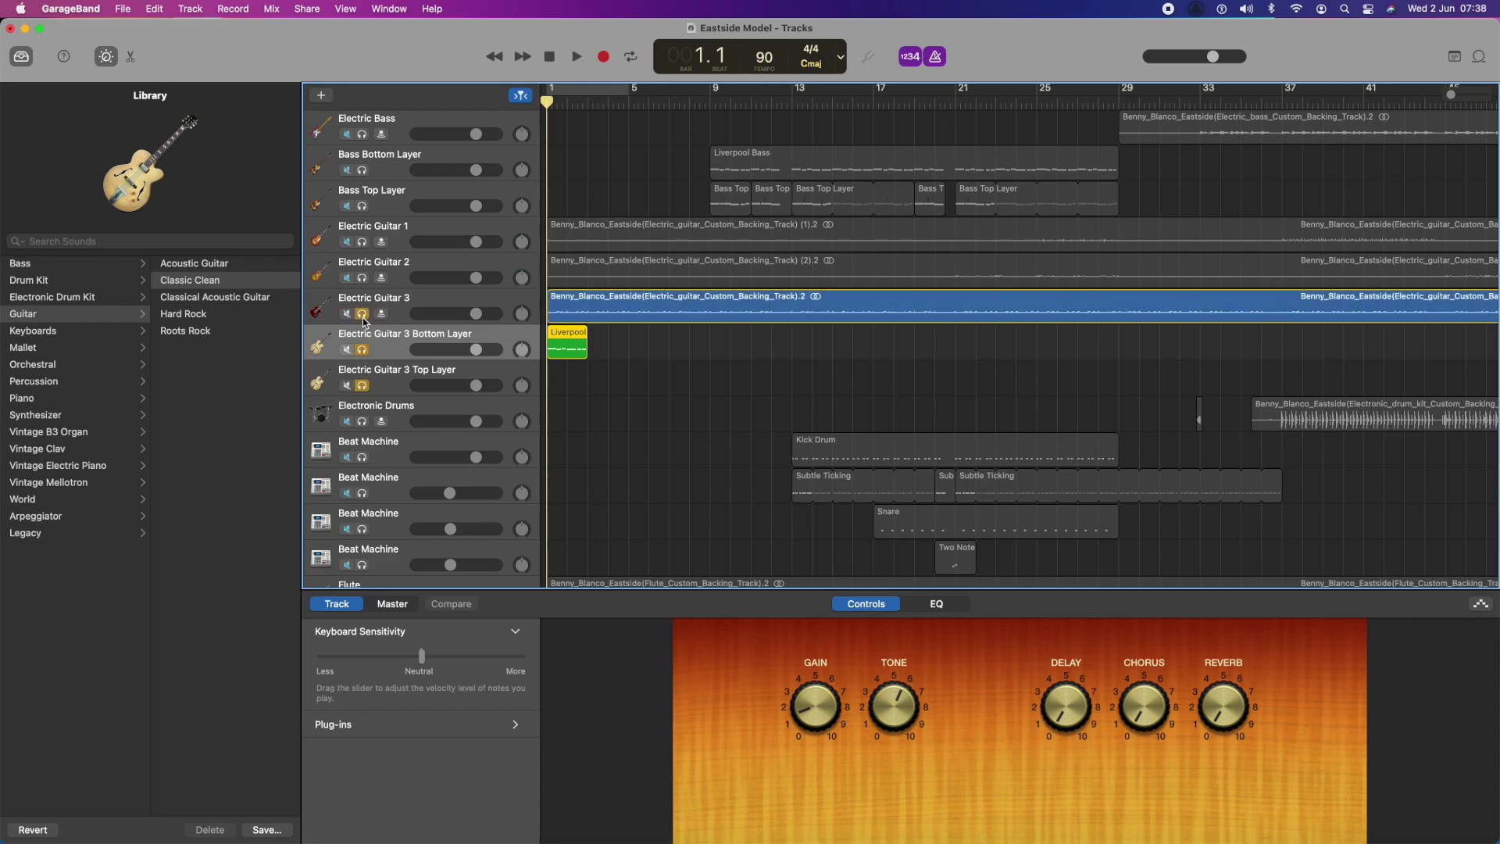
pyautogui.click(362, 350)
pyautogui.click(363, 386)
pyautogui.press('space')
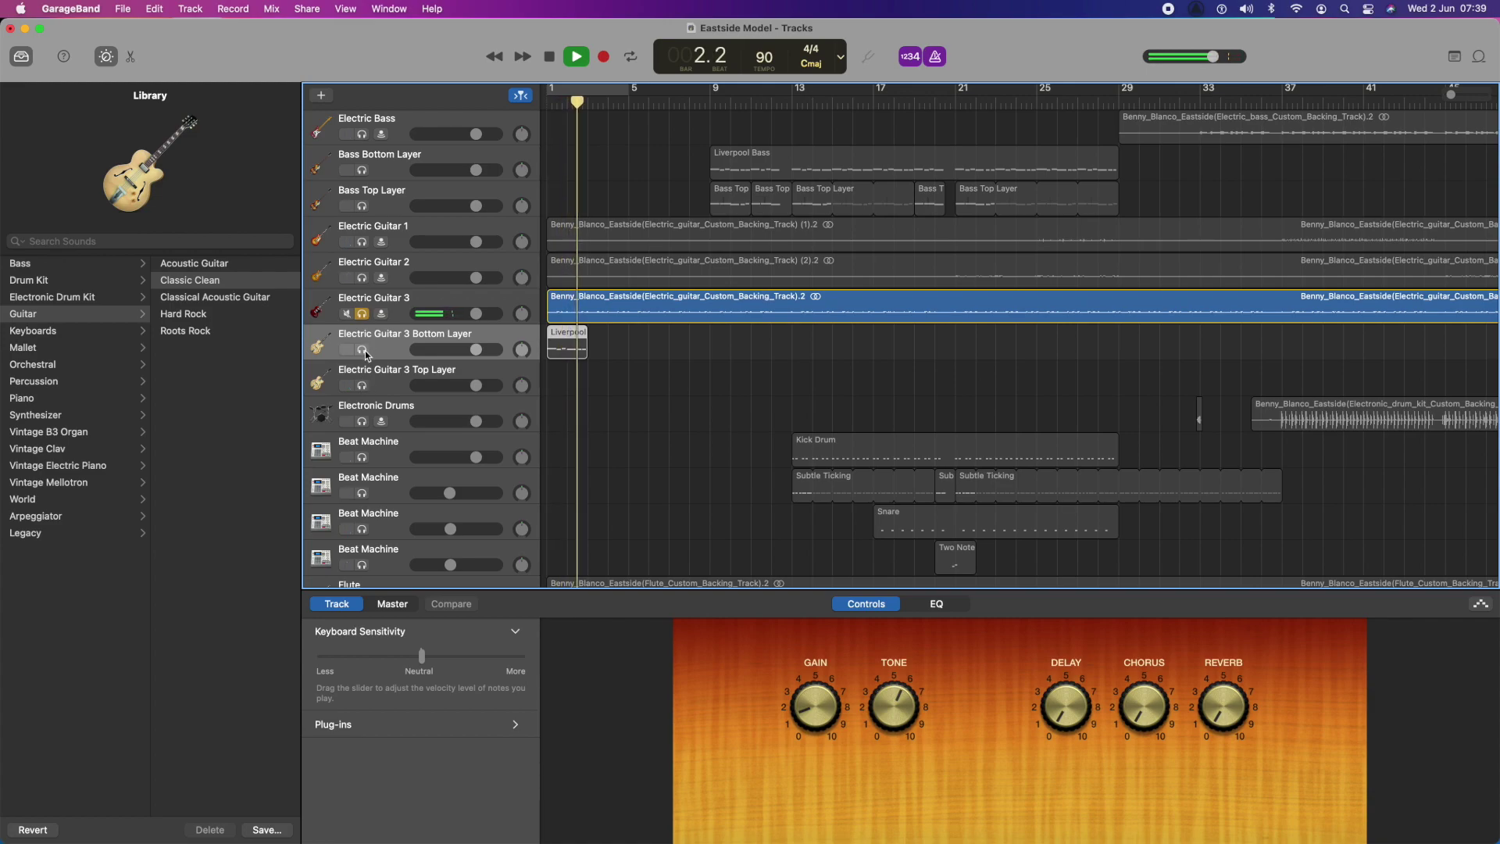
# - Solo Electric Guitar 3 Bottom Layer alongside Electric Guitar 3 and play them from the start through bar 12
pyautogui.press('Return')
pyautogui.click(363, 350)
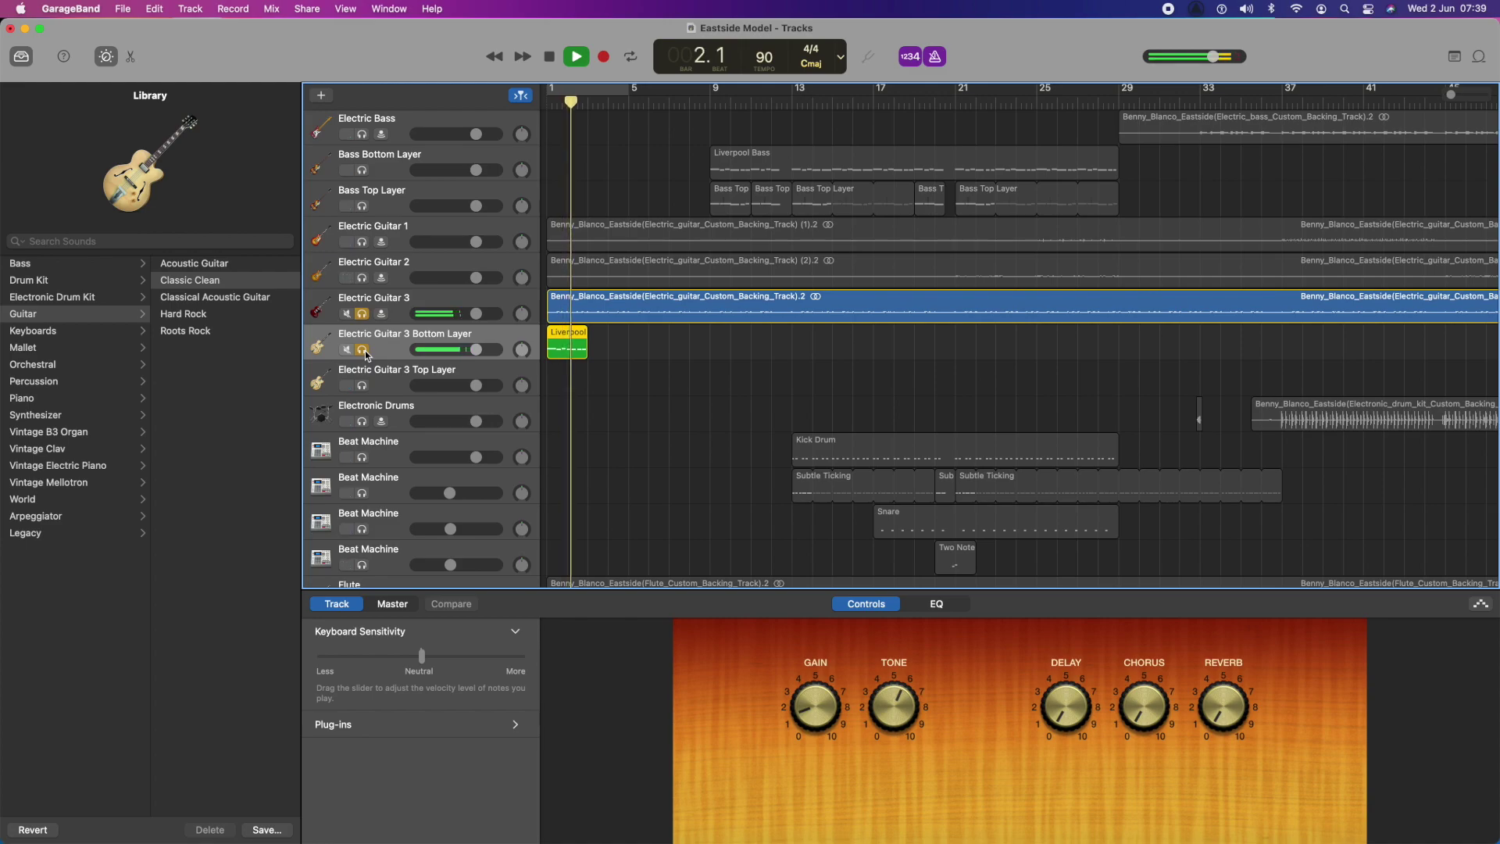
pyautogui.press('space')
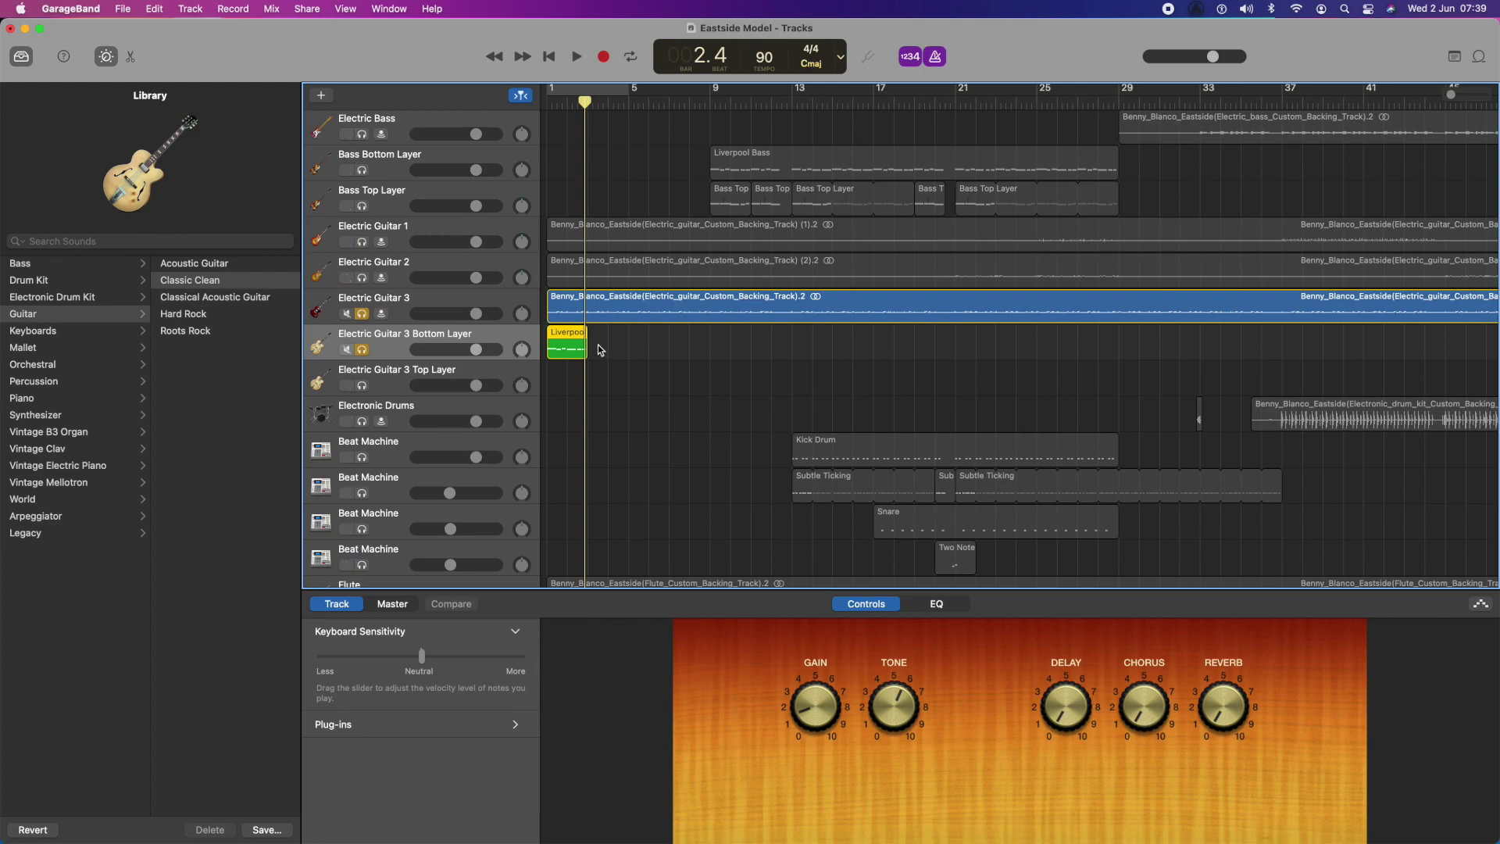
pyautogui.press('space')
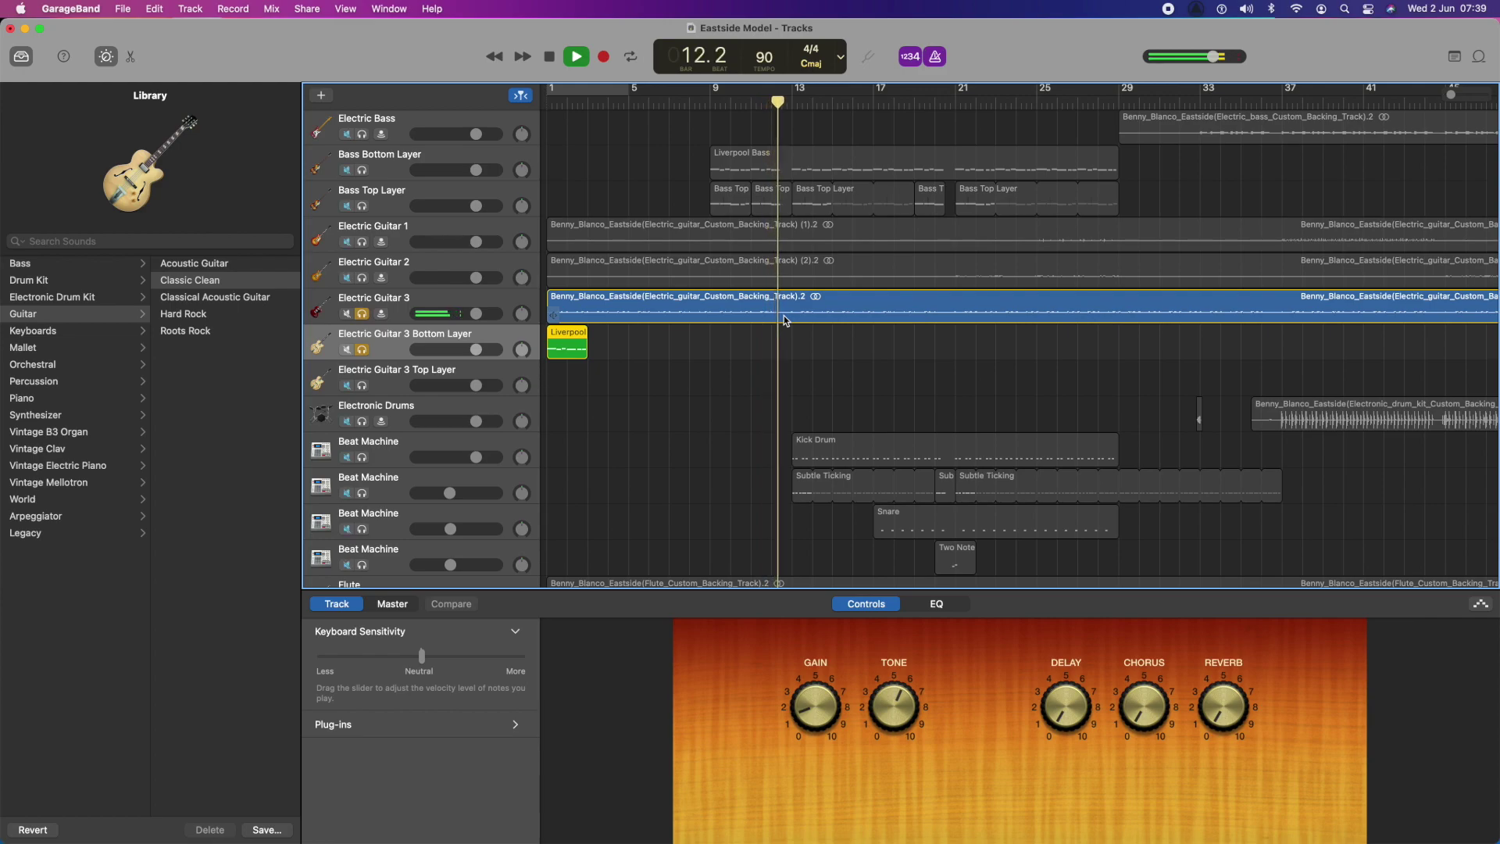
pyautogui.press('space')
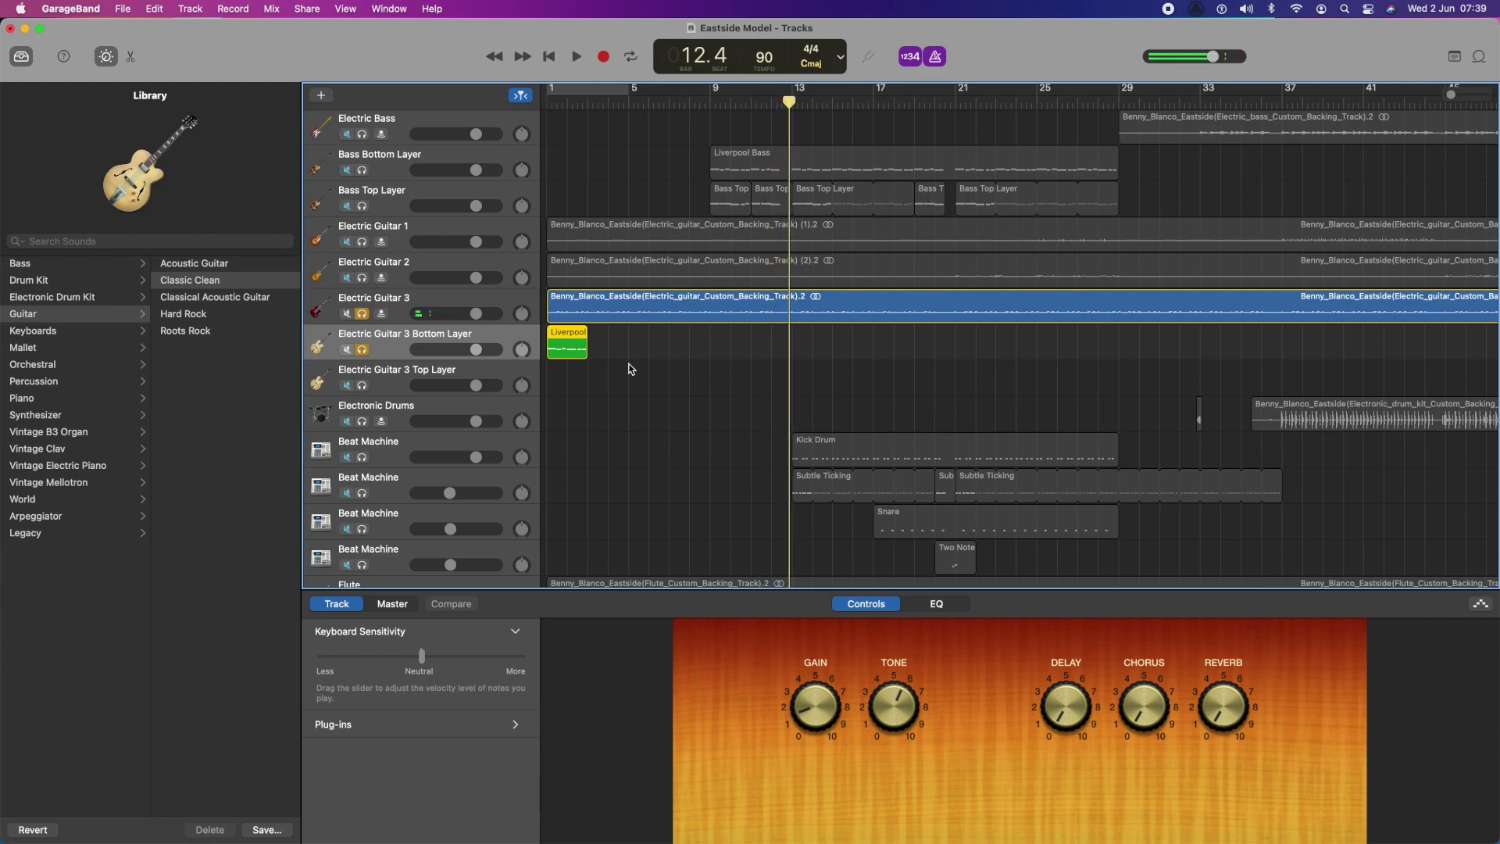
# - Loop the Liverpool Bass region on the Guitar 3 Bottom Layer track until 12.2.1.1 and check the loop's ending by playback
pyautogui.moveTo(583, 335); pyautogui.dragTo(770, 340)
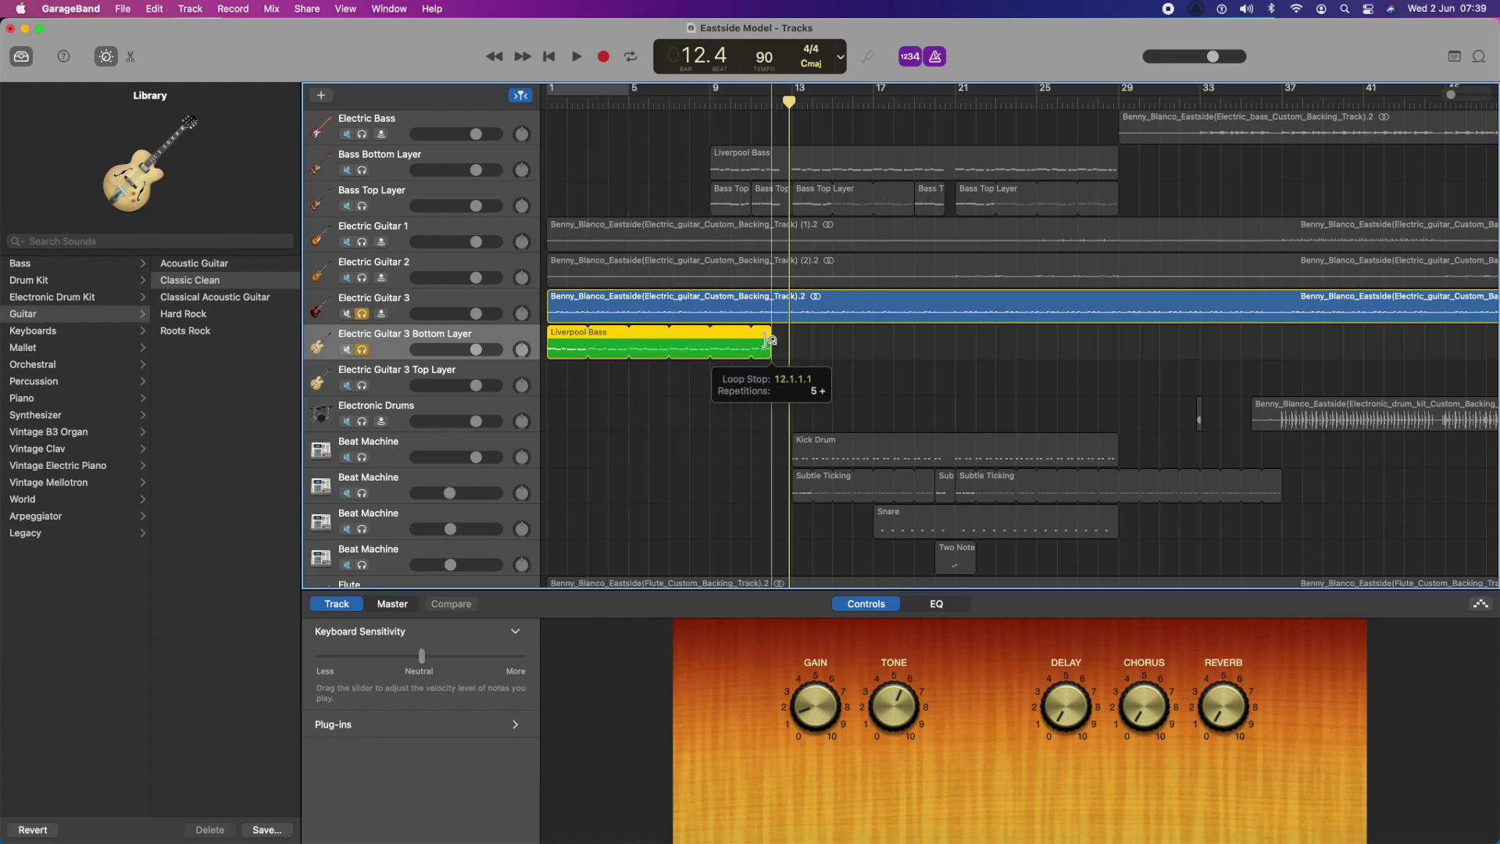
pyautogui.press('space')
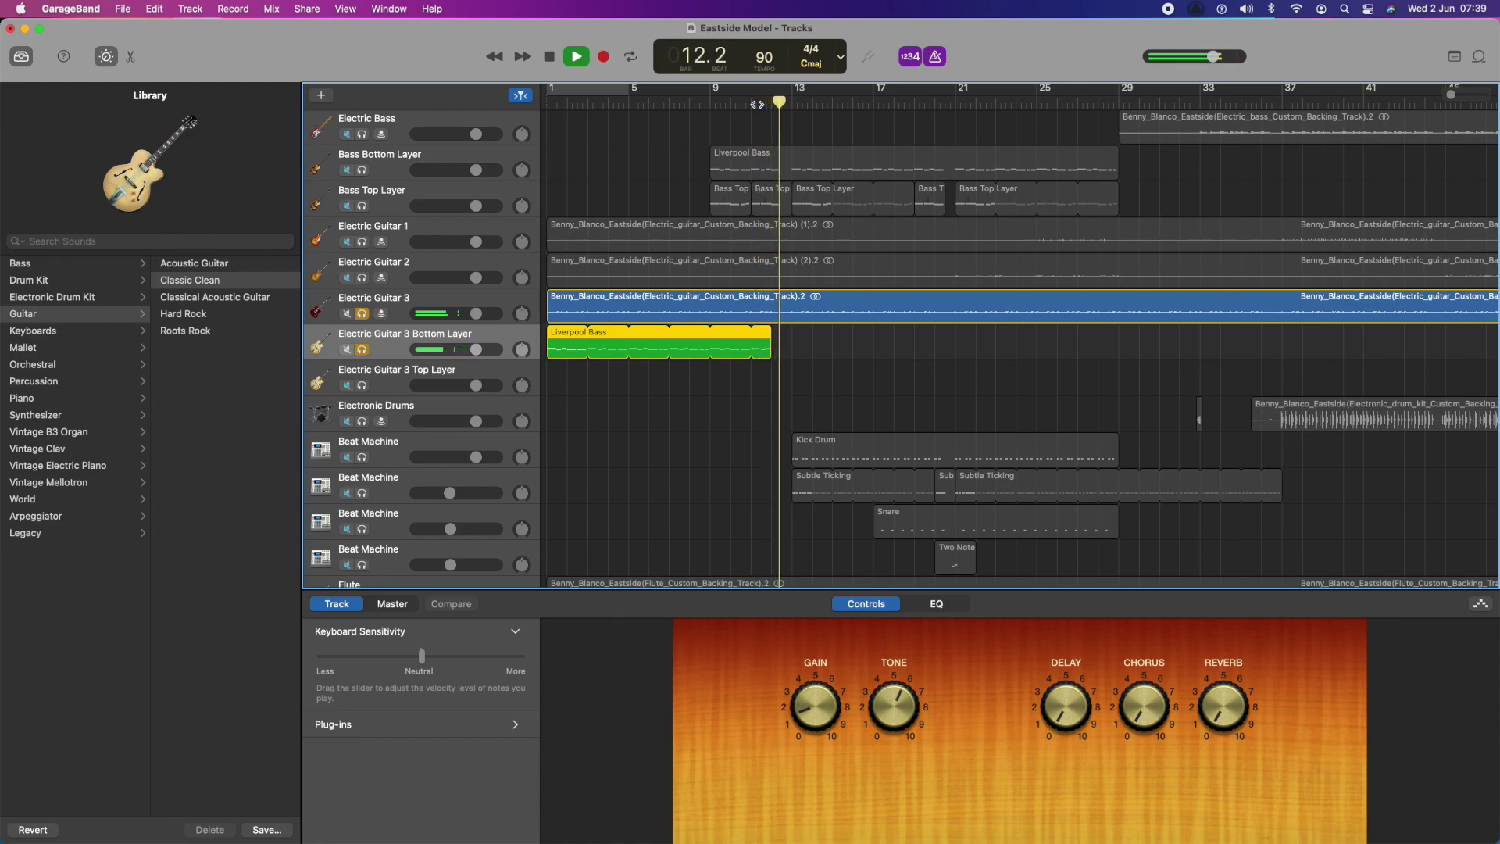
pyautogui.press('space')
pyautogui.moveTo(773, 335); pyautogui.dragTo(778, 336)
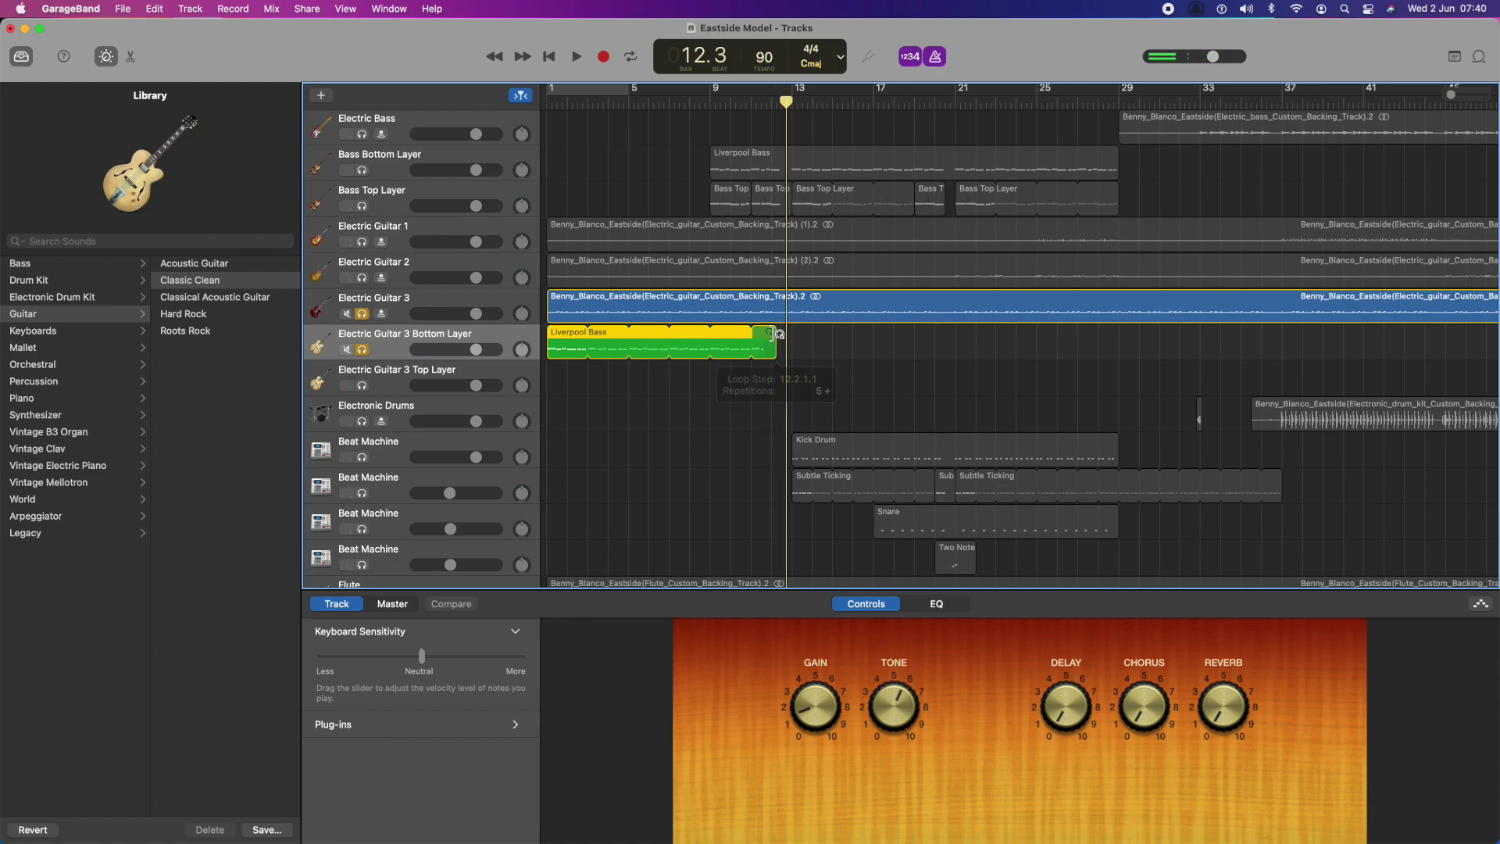
pyautogui.click(745, 99)
pyautogui.press('space')
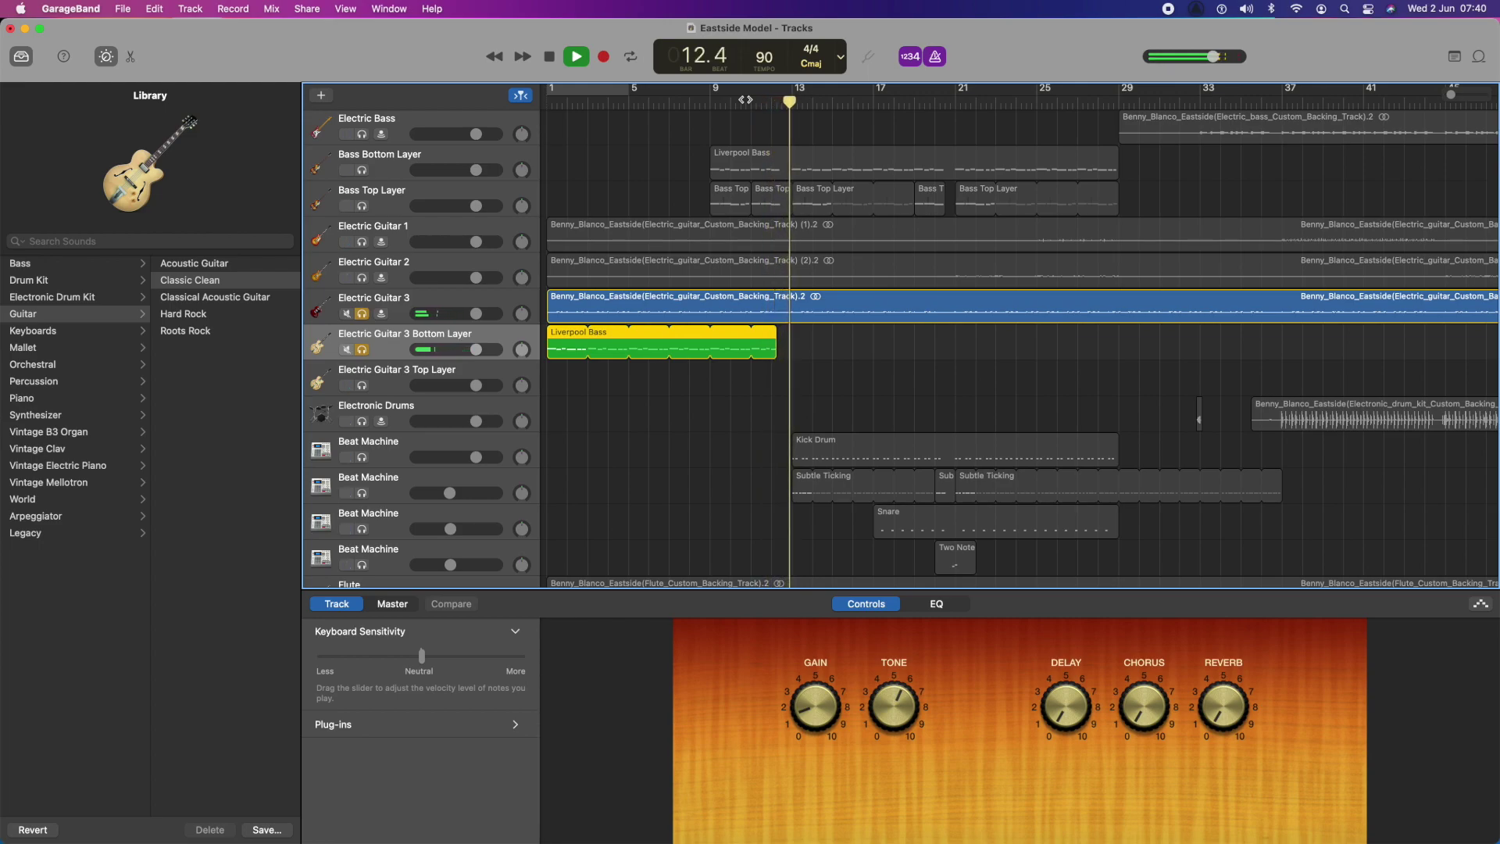
pyautogui.press('space')
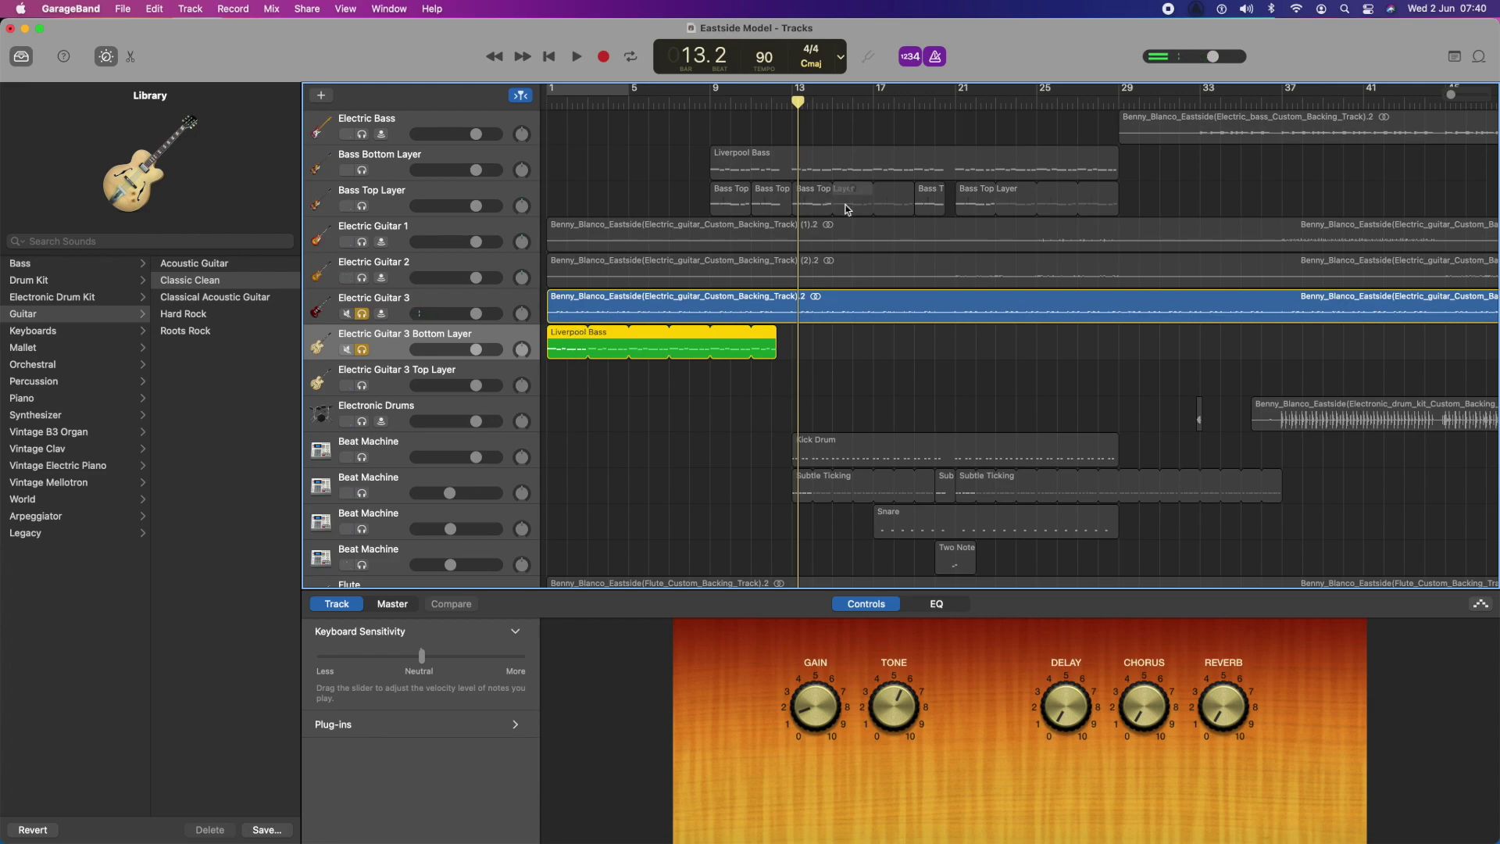
# - Paste the looped Liverpool Bass region at bar 13 of the Guitar 3 Bottom Layer track and play it
pyautogui.moveTo(795, 102); pyautogui.dragTo(792, 103)
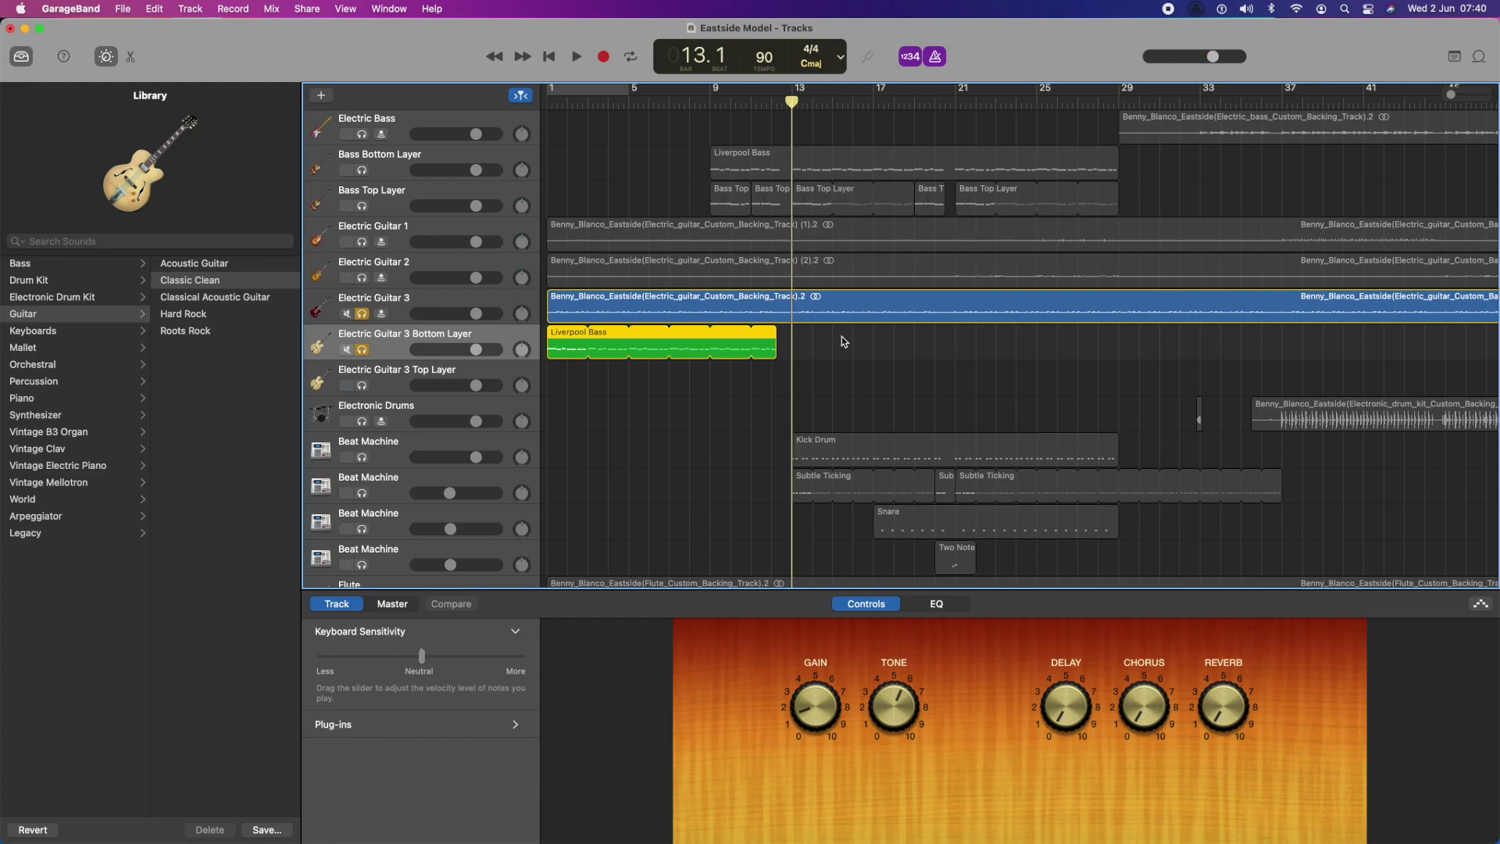
pyautogui.press('super+v')
pyautogui.click(792, 100)
pyautogui.press('space')
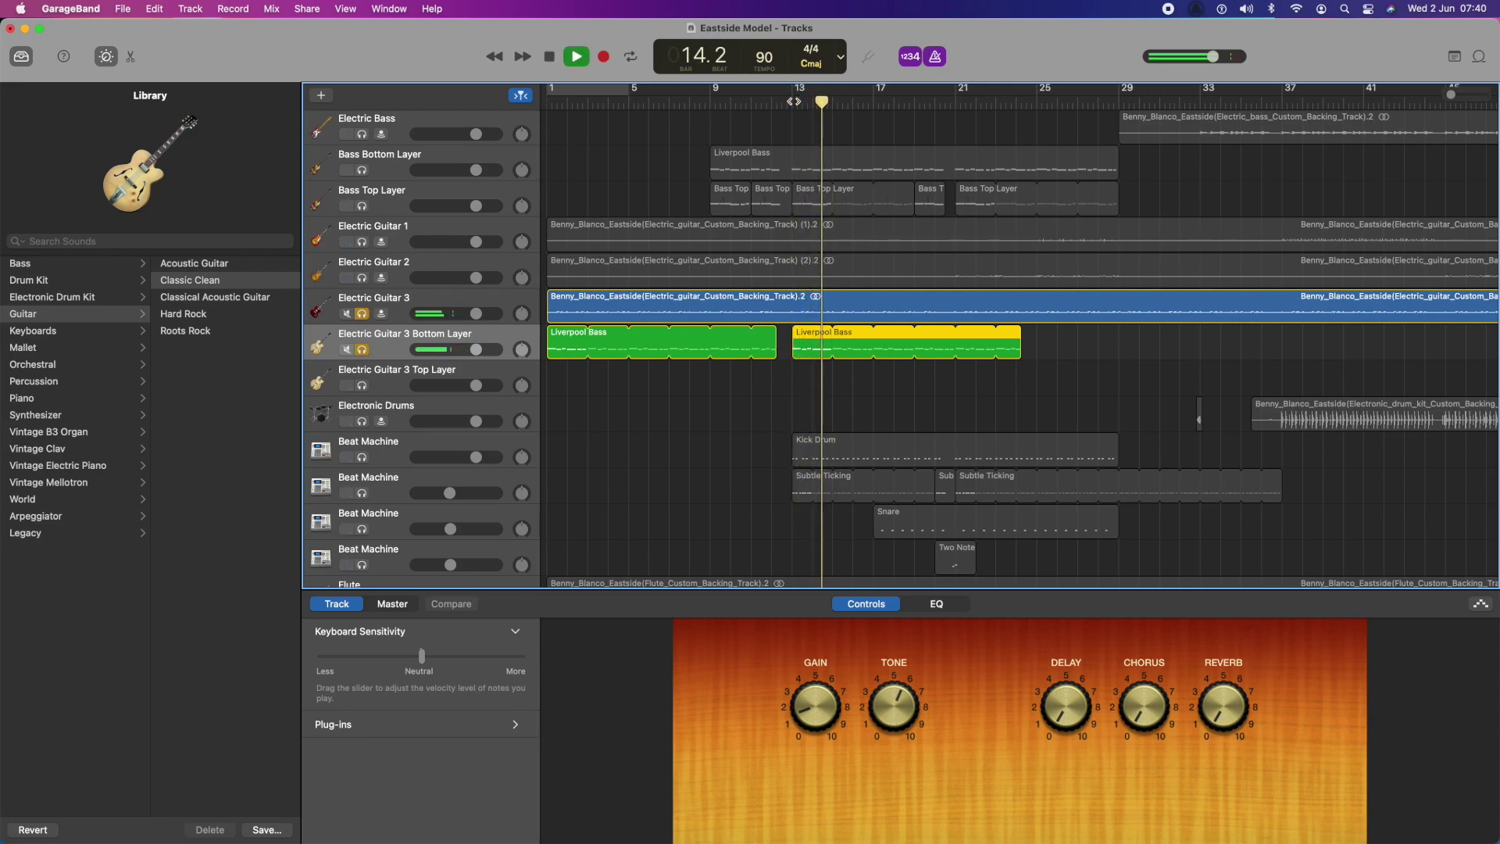
pyautogui.press('space')
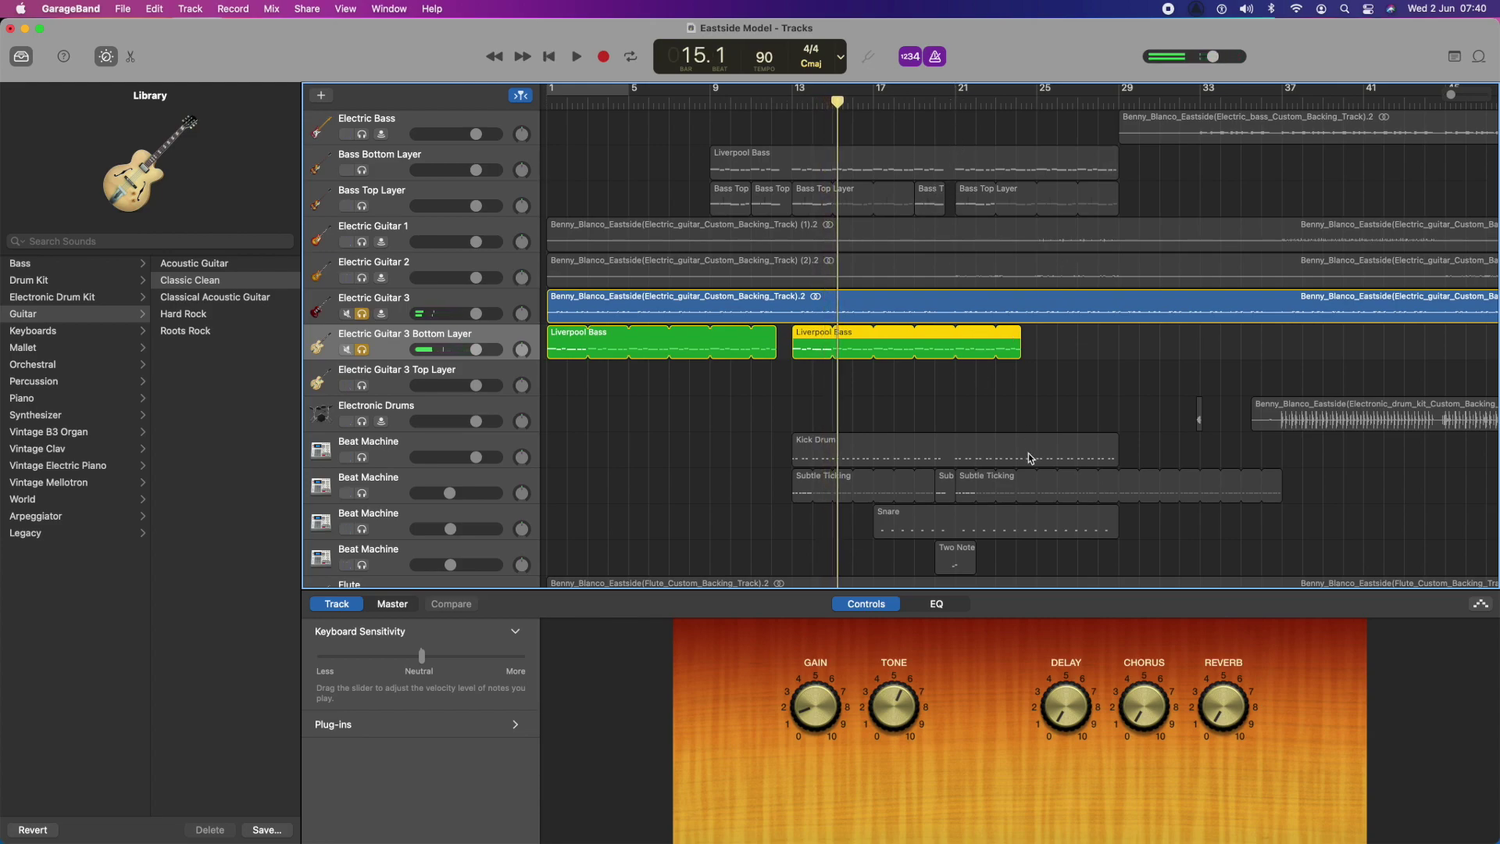
# - Shorten the second Liverpool Bass loop to end early in bar 20 and play its ending against Electric Guitar 3
pyautogui.moveTo(1018, 336); pyautogui.dragTo(939, 338)
pyautogui.click(919, 100)
pyautogui.press('space')
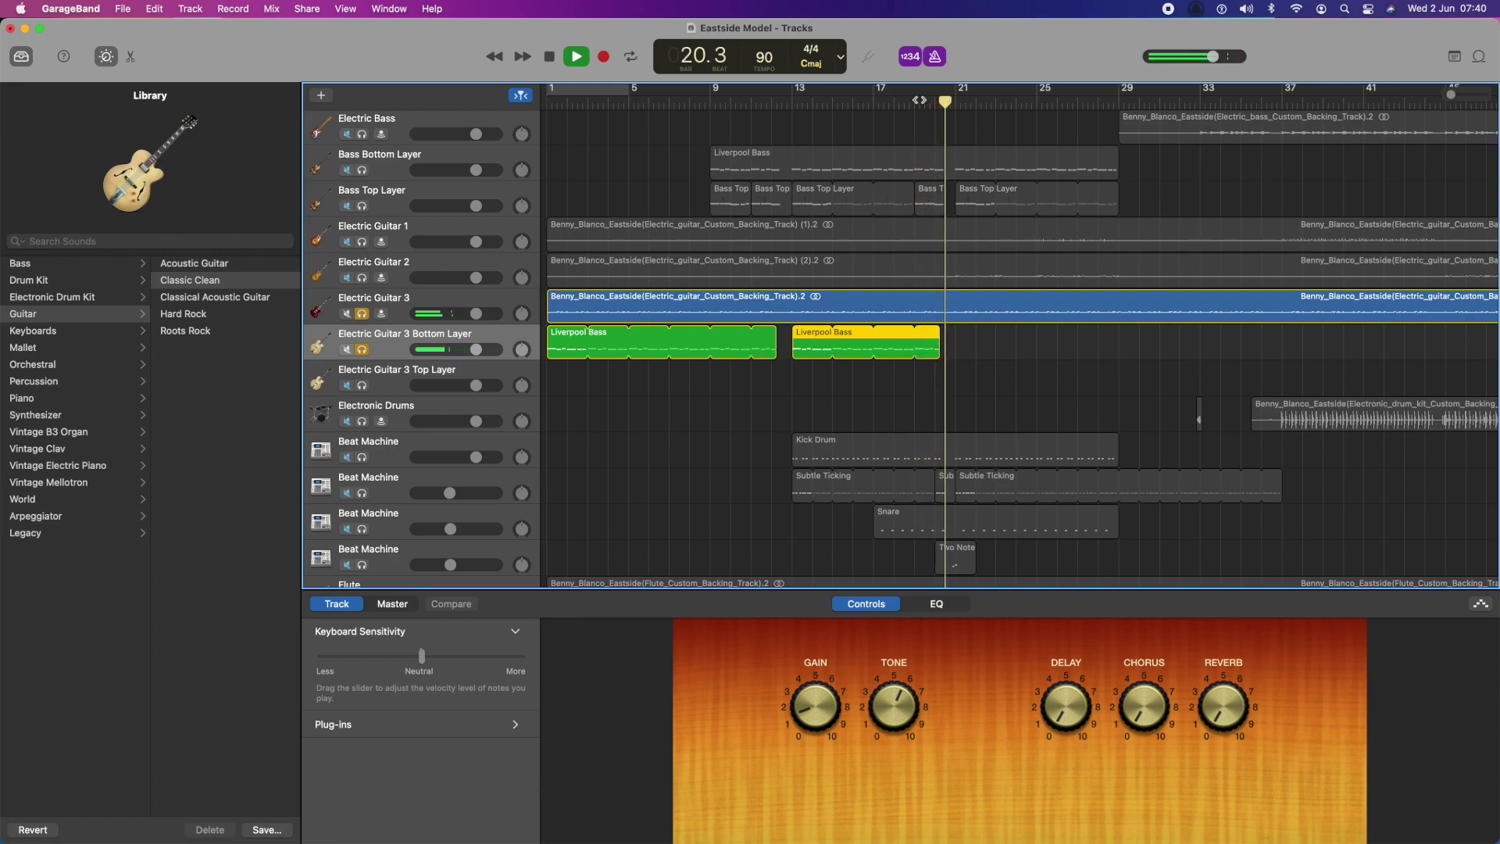
pyautogui.press('space')
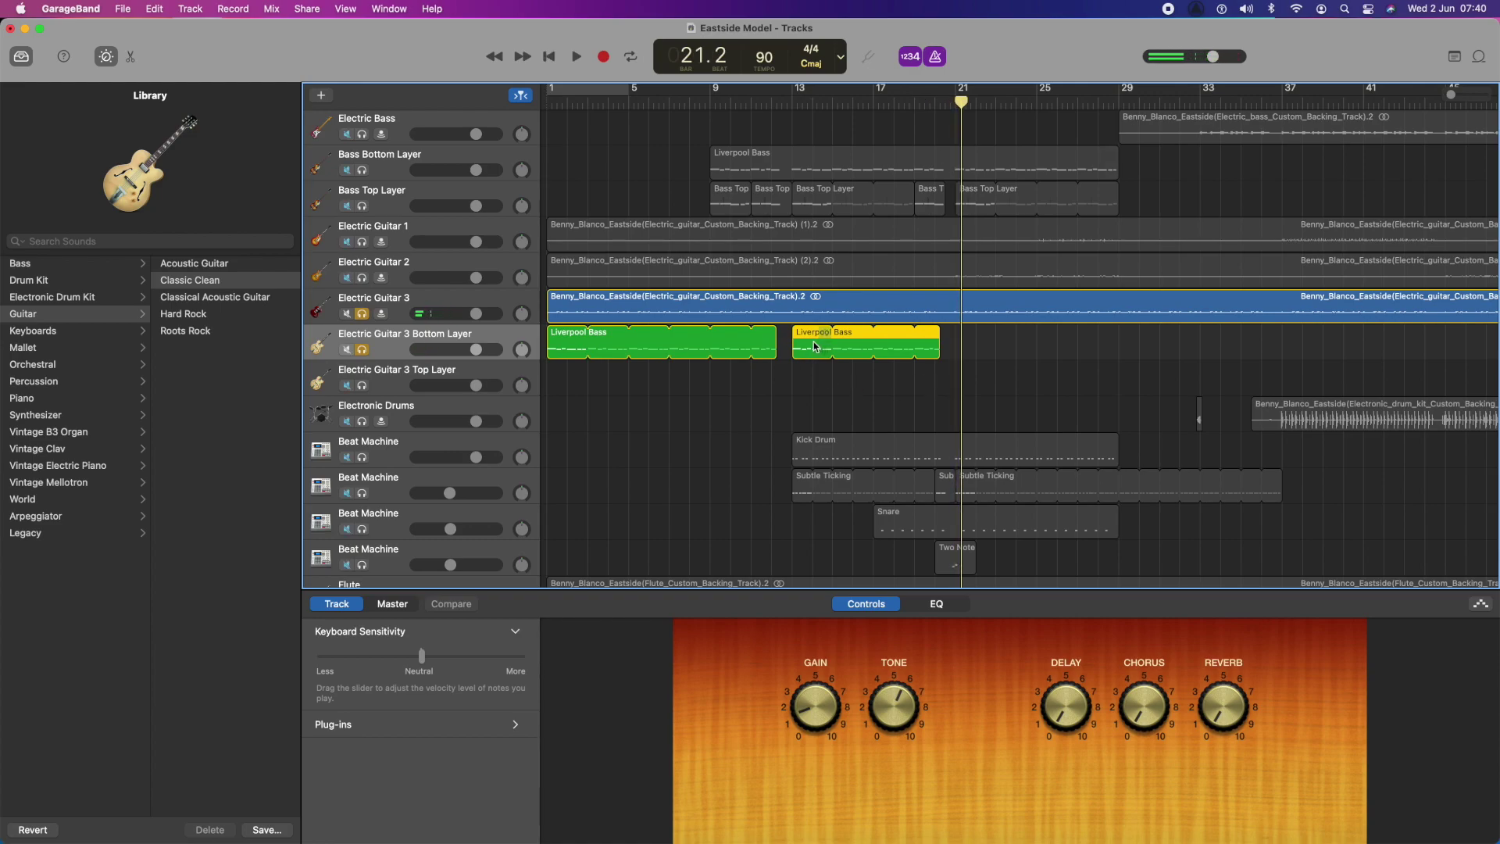
# - Paste another Liverpool Bass loop at bar 21 of the Guitar 3 Bottom Layer track and return the playhead there
pyautogui.click(949, 102)
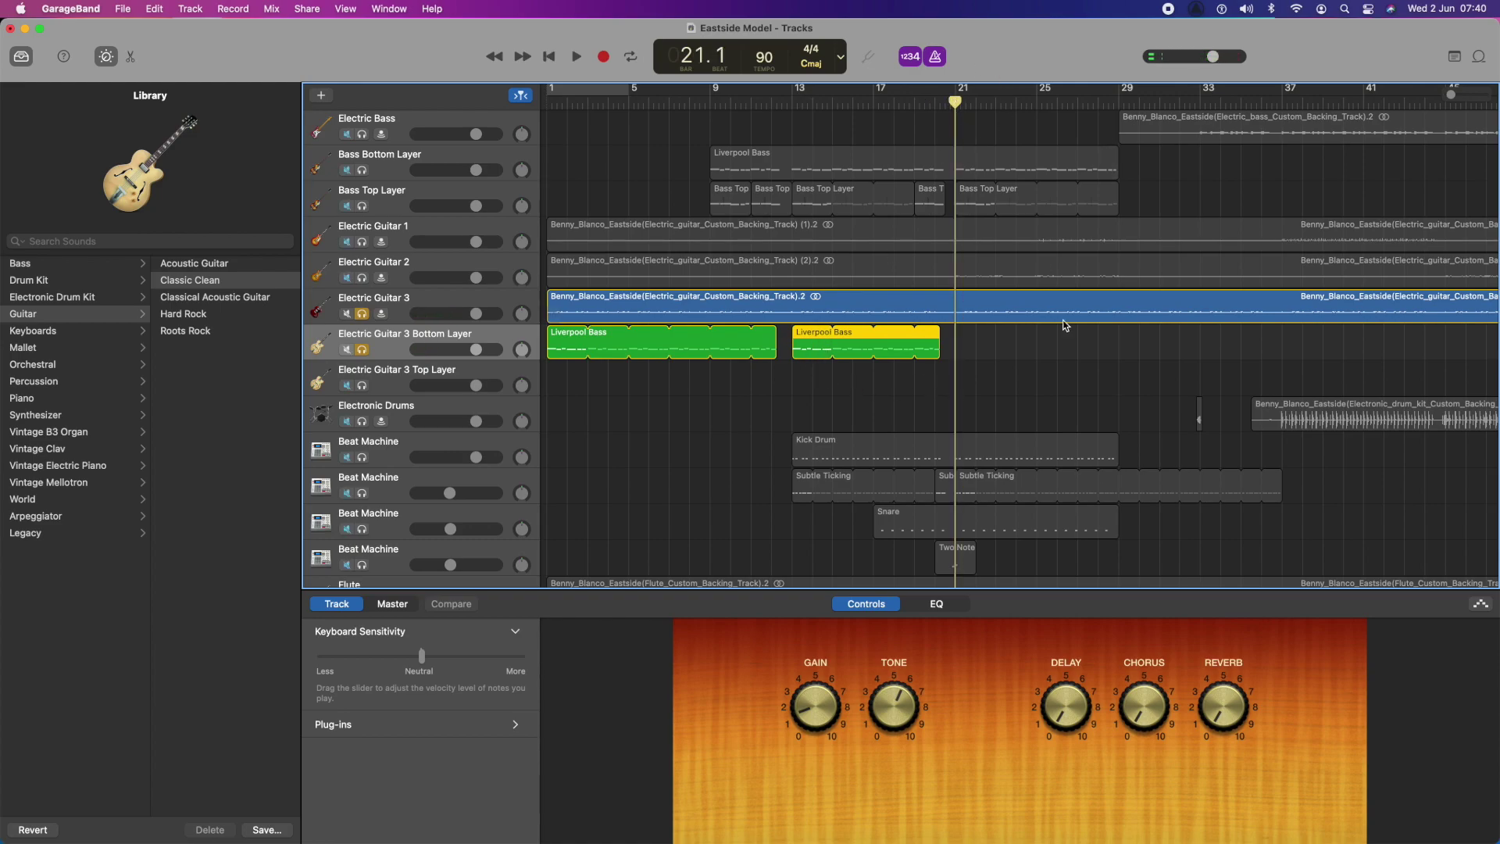
pyautogui.press('super+v')
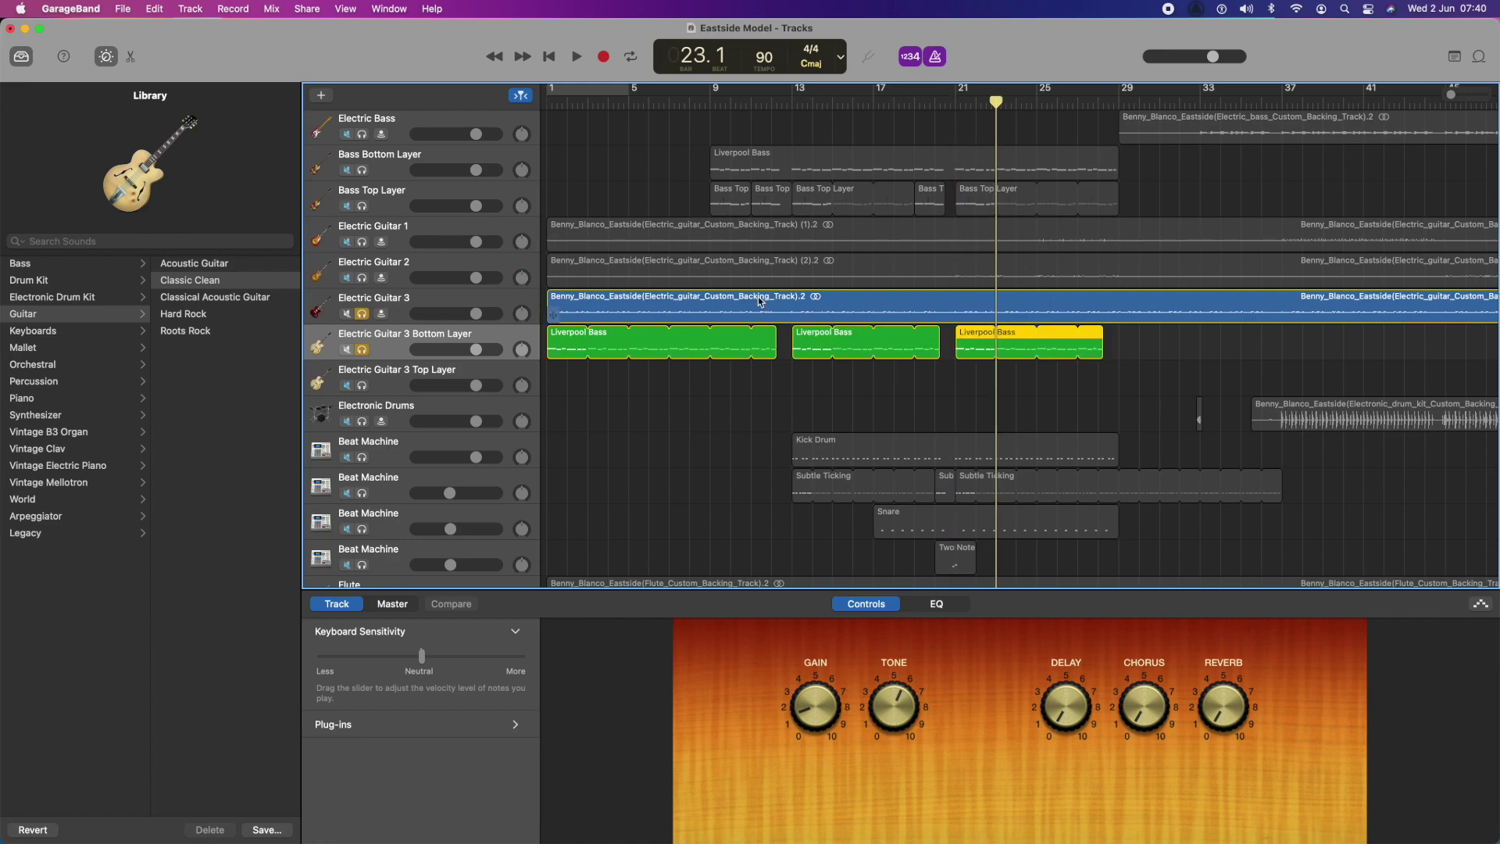
pyautogui.click(956, 102)
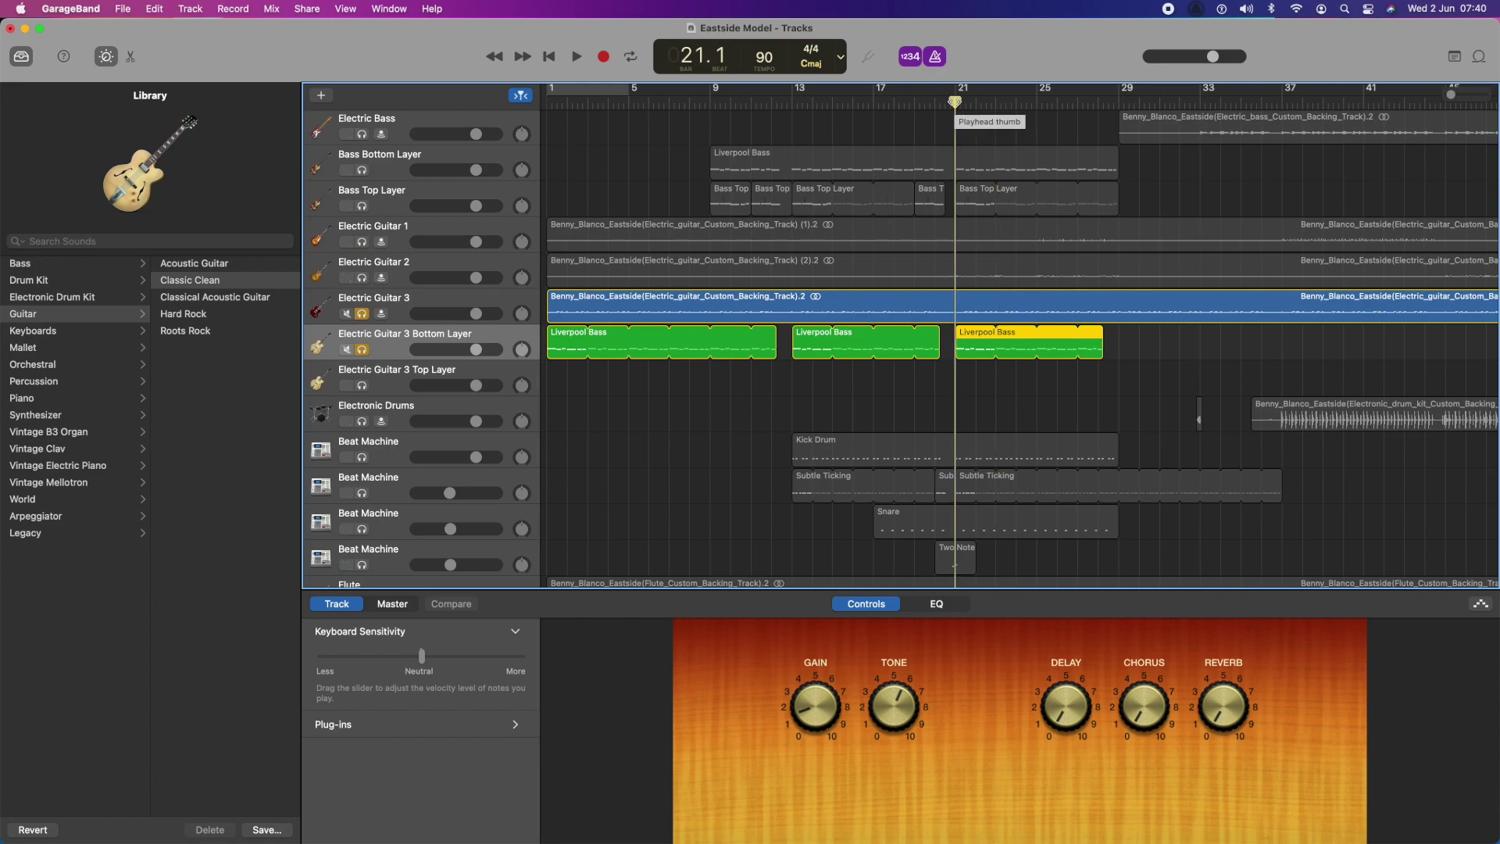
# - Extend the third Liverpool Bass loop into the beginning of bar 36, checking its ending by playback
pyautogui.moveTo(1102, 332); pyautogui.dragTo(1261, 333)
pyautogui.press('space')
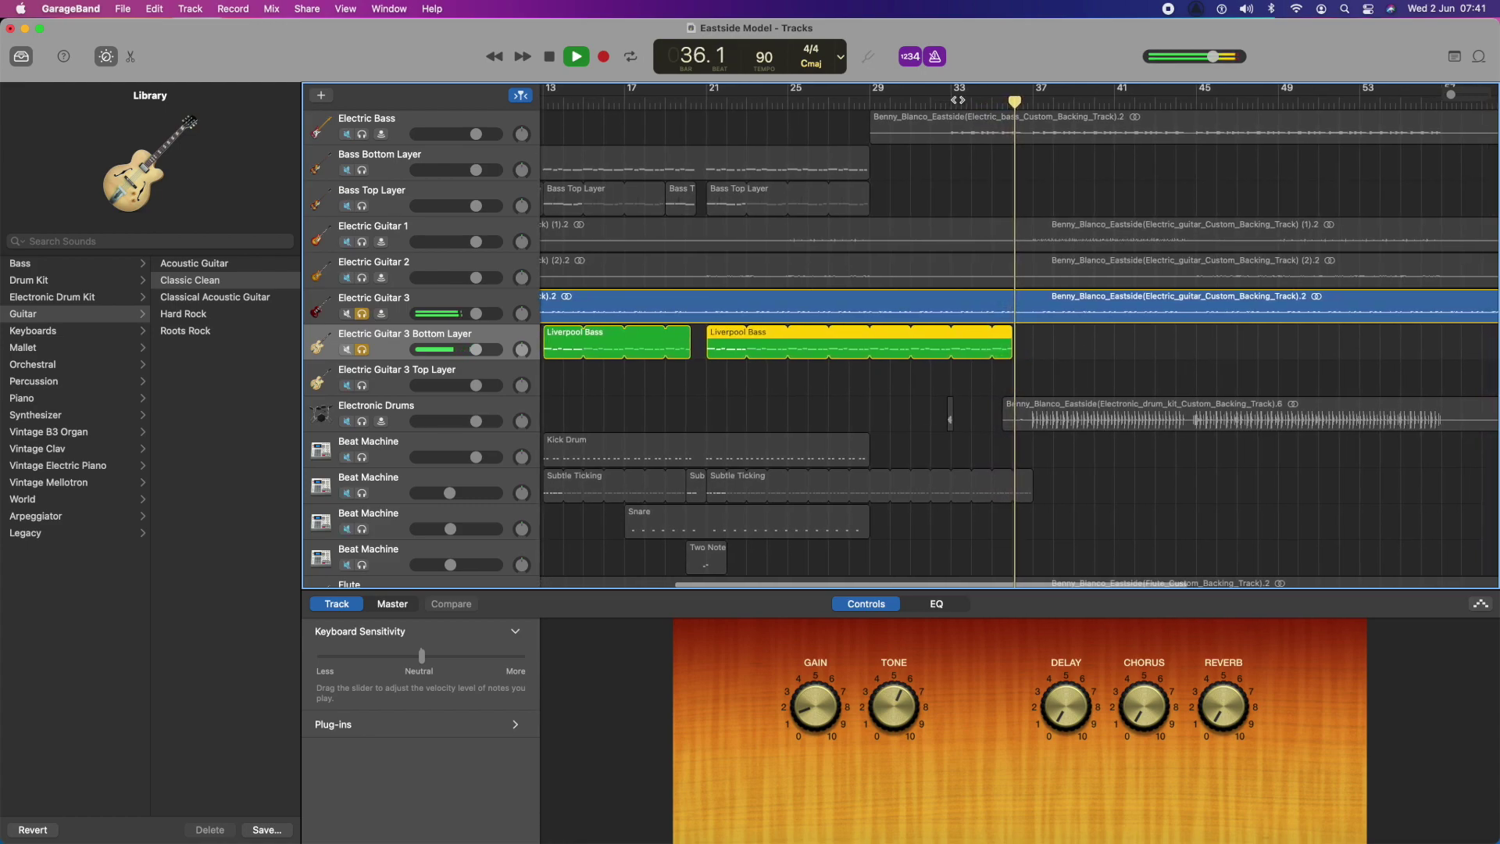
pyautogui.press('space')
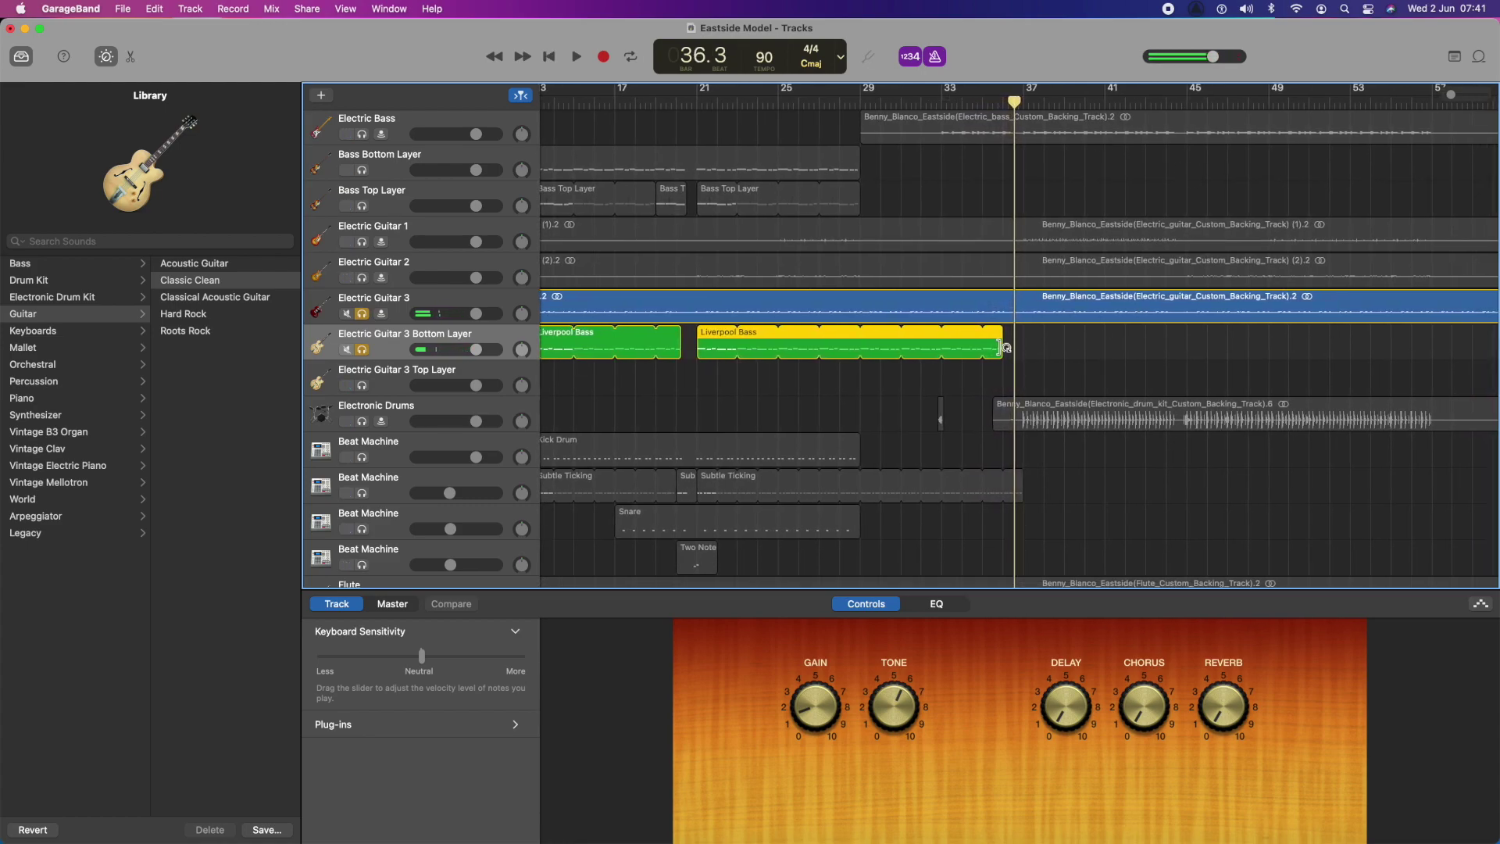
pyautogui.moveTo(1007, 337); pyautogui.dragTo(1008, 334)
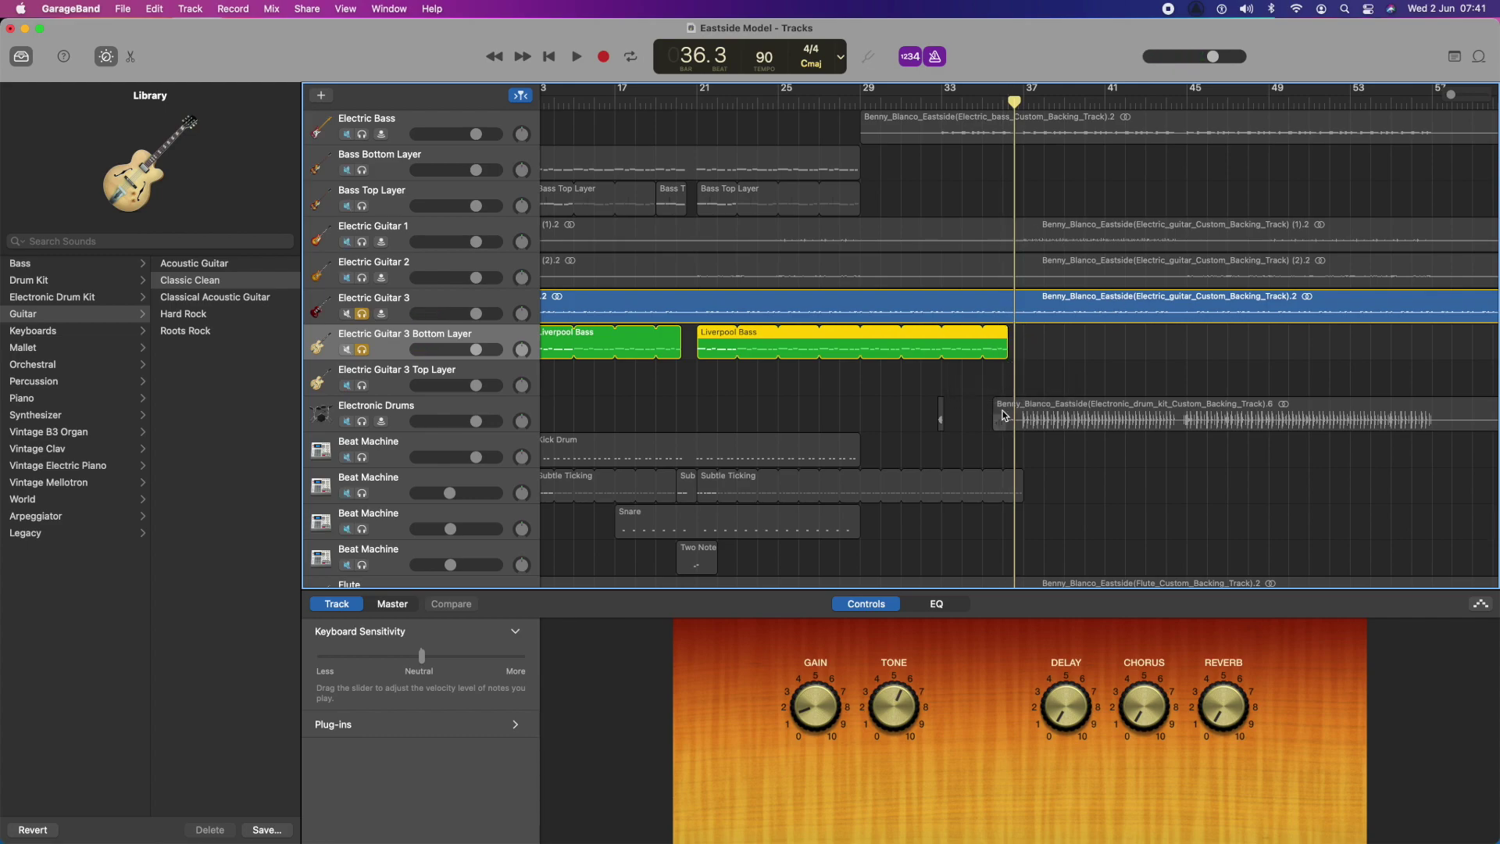
pyautogui.hscroll(-5, 897, 438)
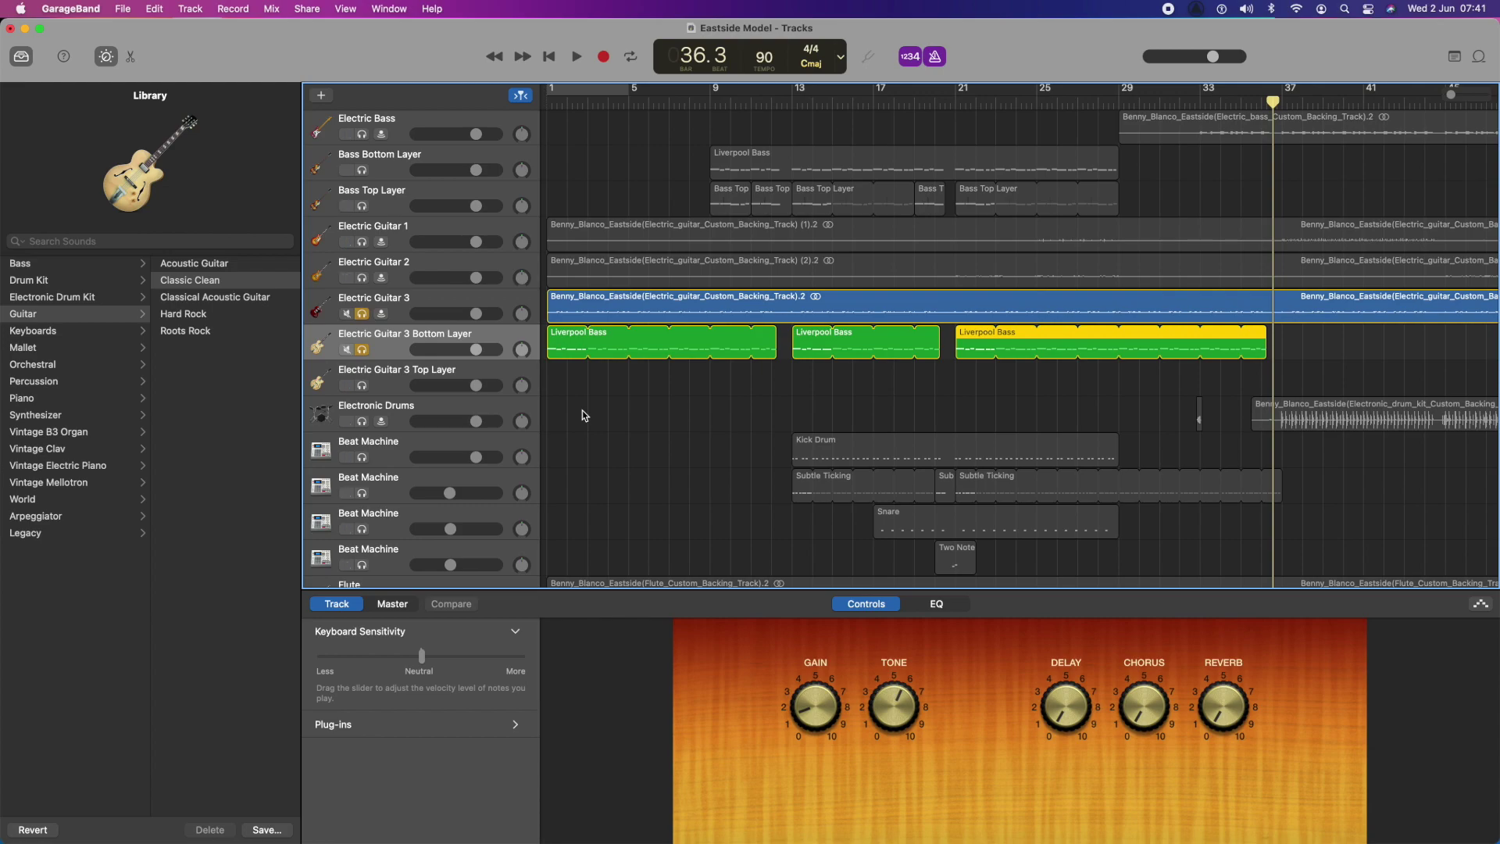
# - Copy the first Bass Top Layer region and paste it at bar 1 of the Electric Guitar 3 Top Layer track
pyautogui.click(729, 194)
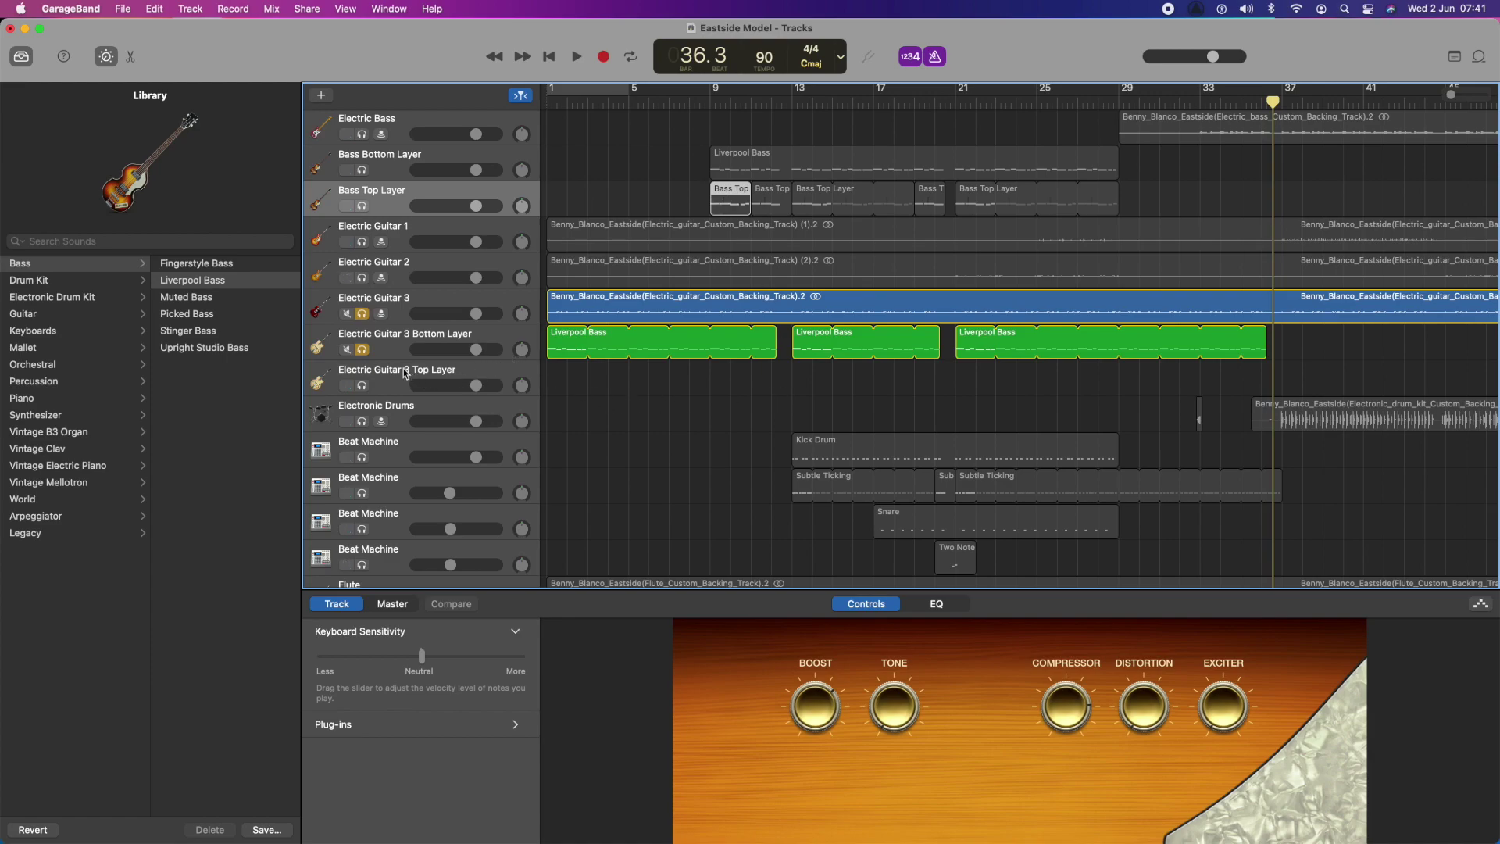
pyautogui.click(436, 372)
pyautogui.press('Return')
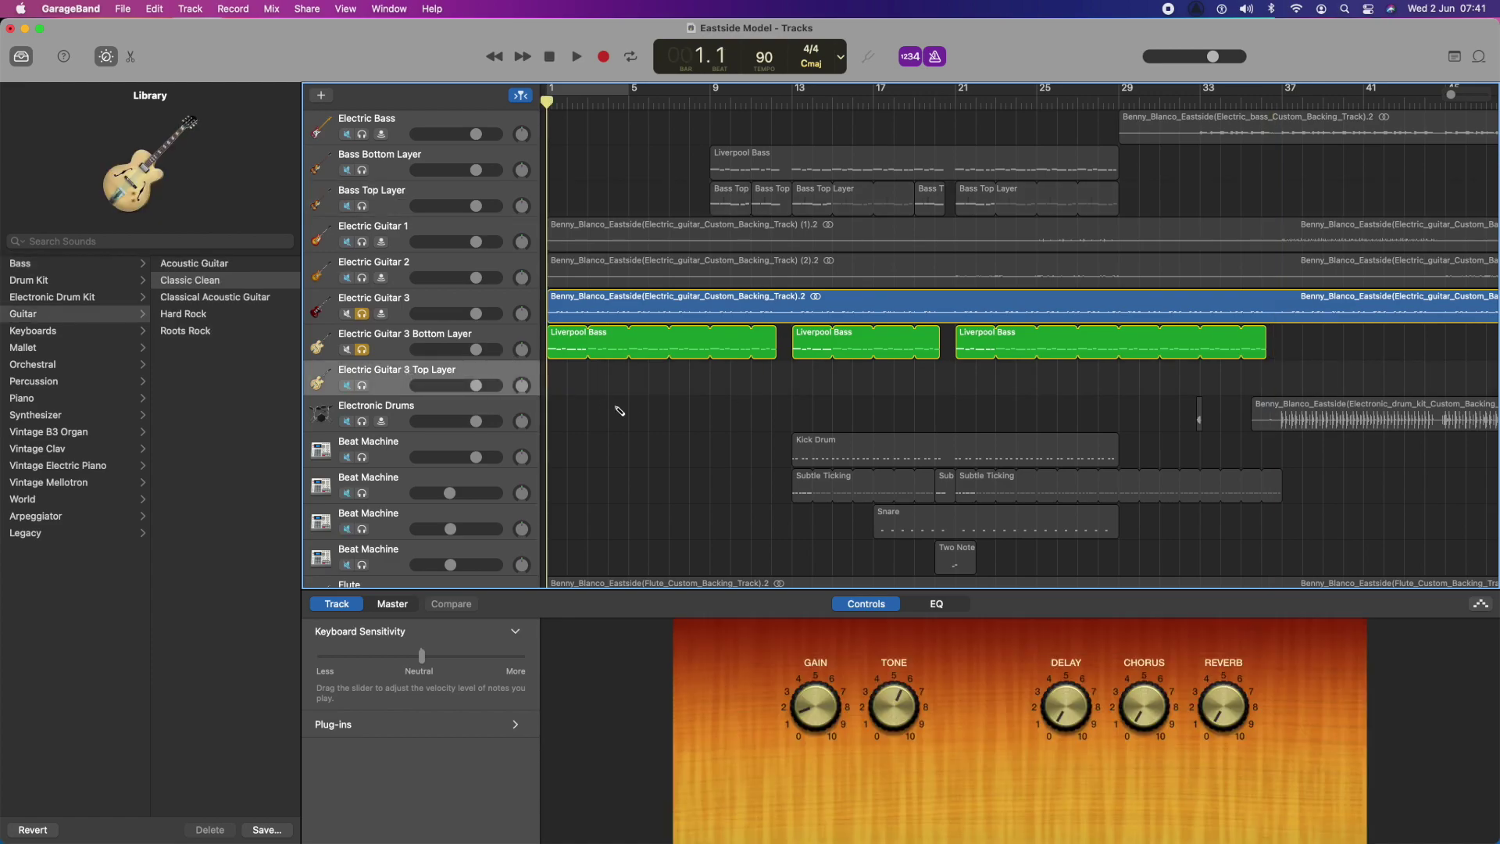
pyautogui.press('super+v')
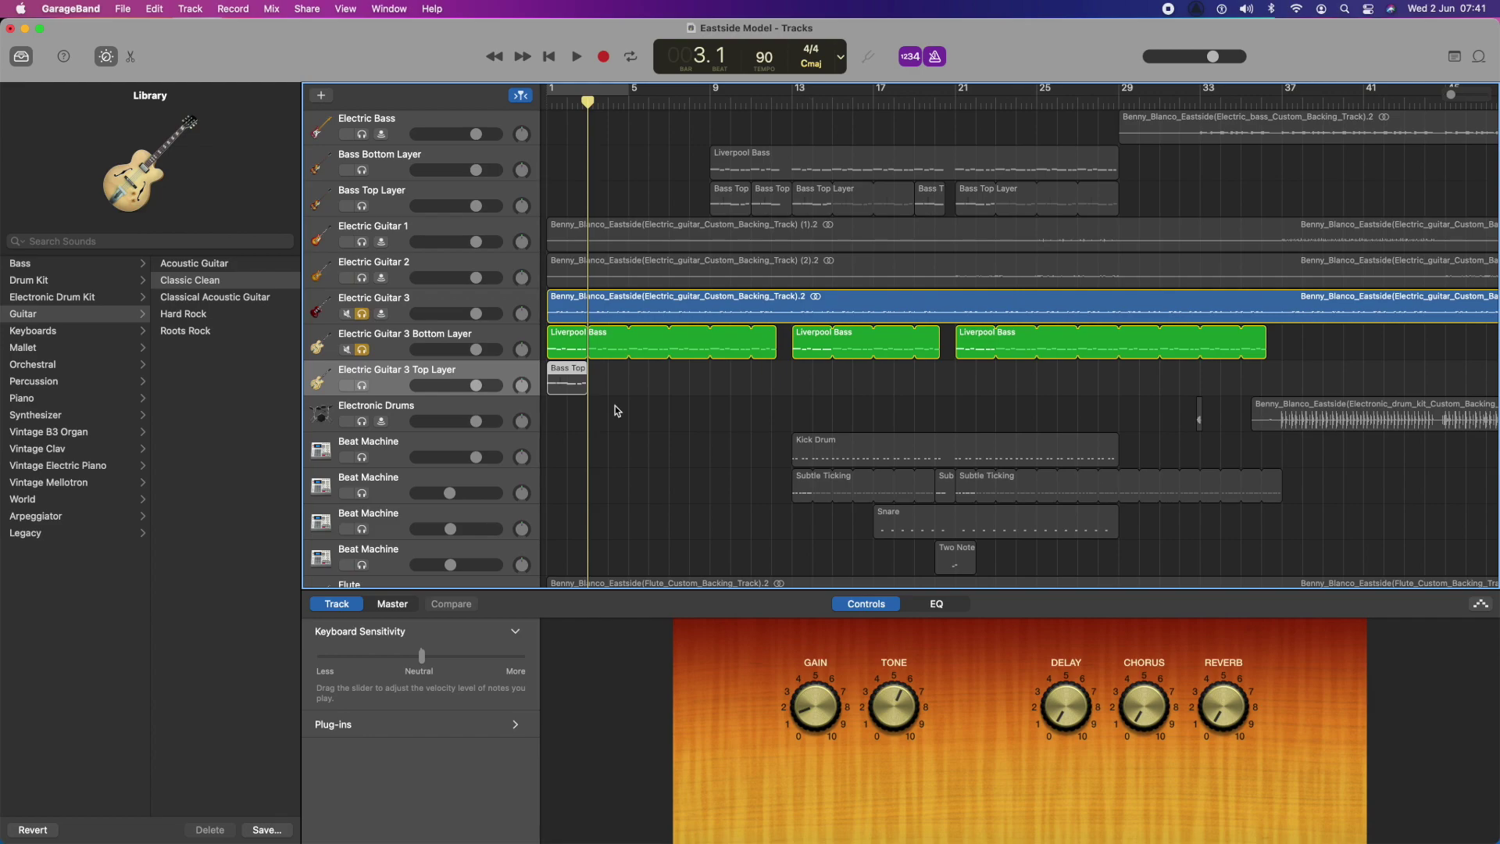
# - Open the pasted Bass Top Layer region in the Piano Roll and play it from the start with only the Guitar 3 Top Layer soloed
pyautogui.click(362, 386)
pyautogui.doubleClick(562, 381)
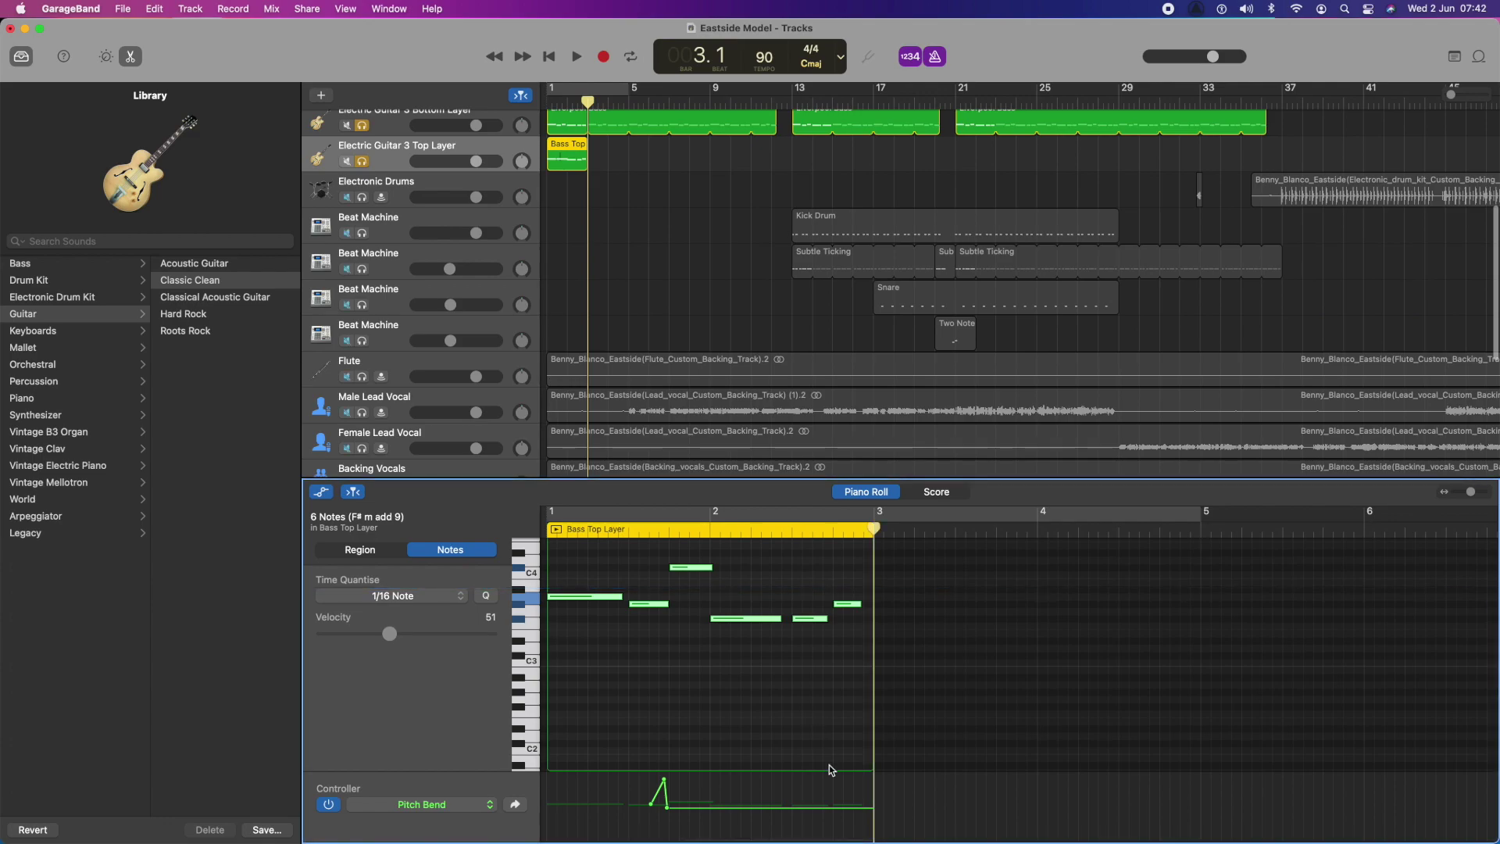
pyautogui.scroll(3, 686, 692)
pyautogui.scroll(2, 686, 693)
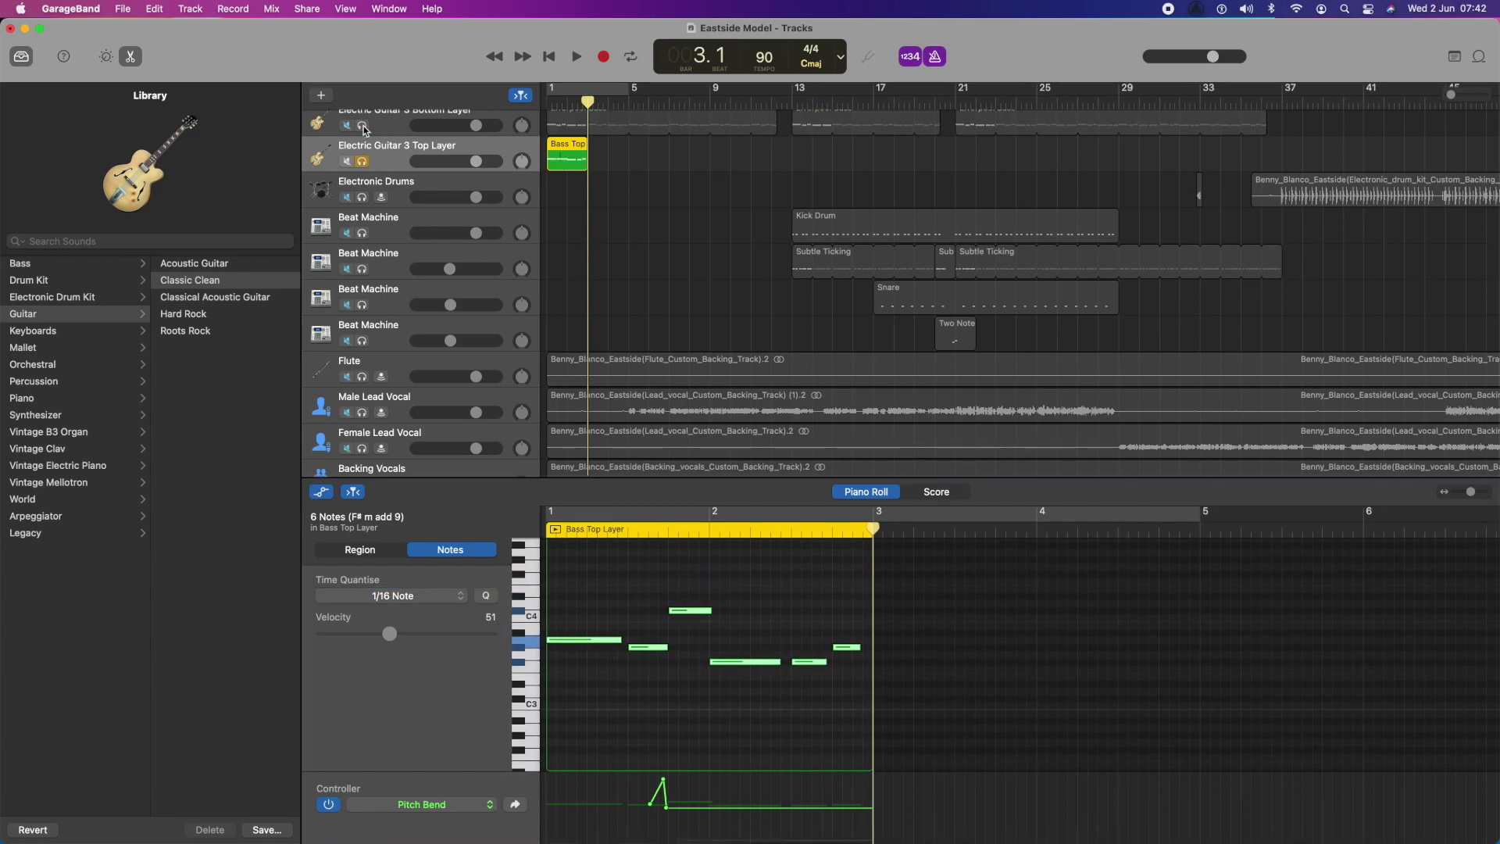
pyautogui.scroll(4, 364, 130)
pyautogui.click(362, 170)
pyautogui.press('Return')
pyautogui.press('space')
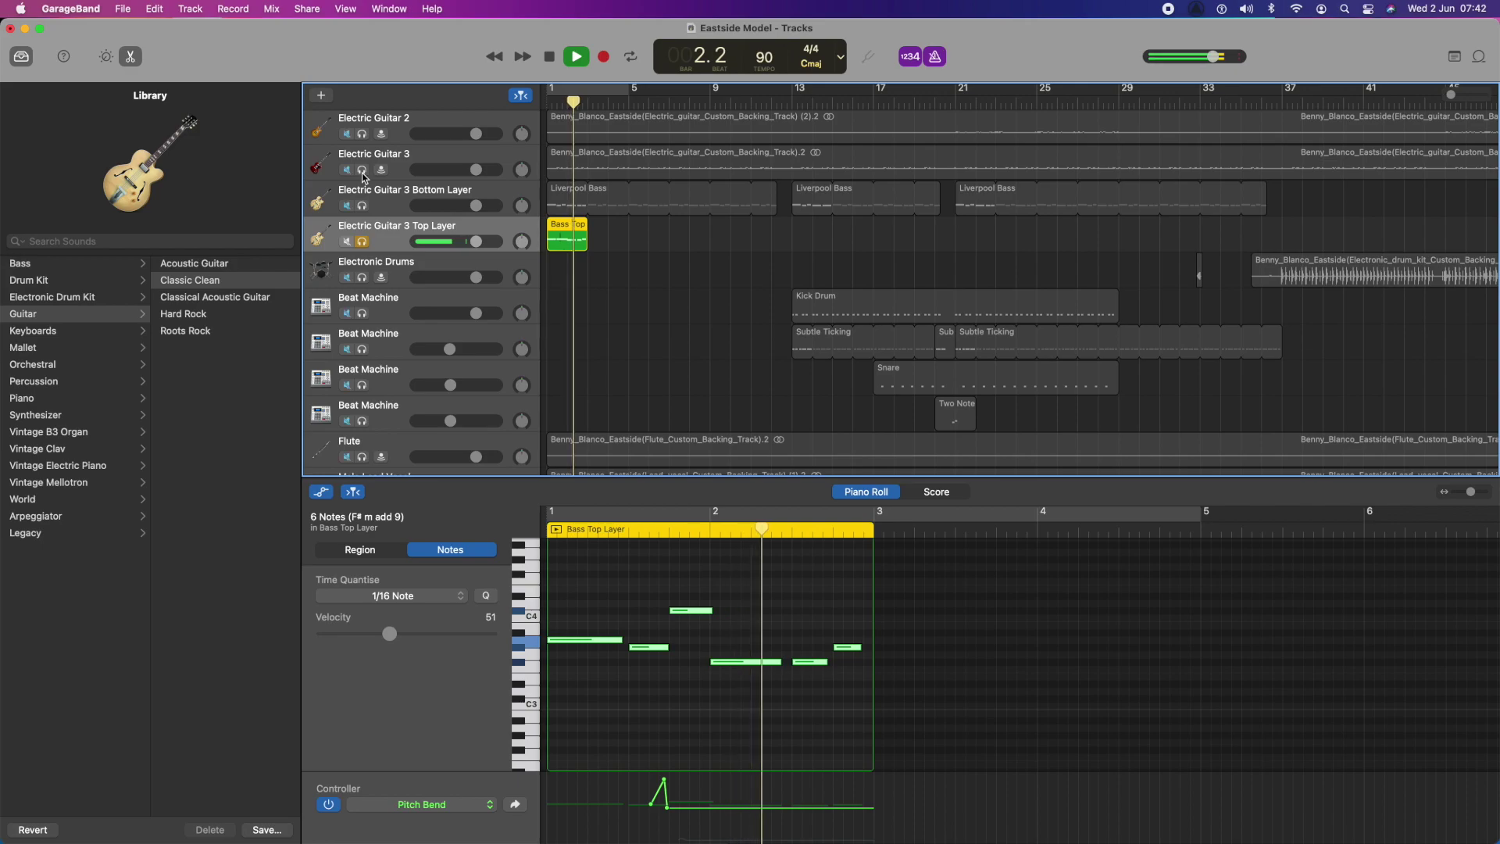
pyautogui.press('space')
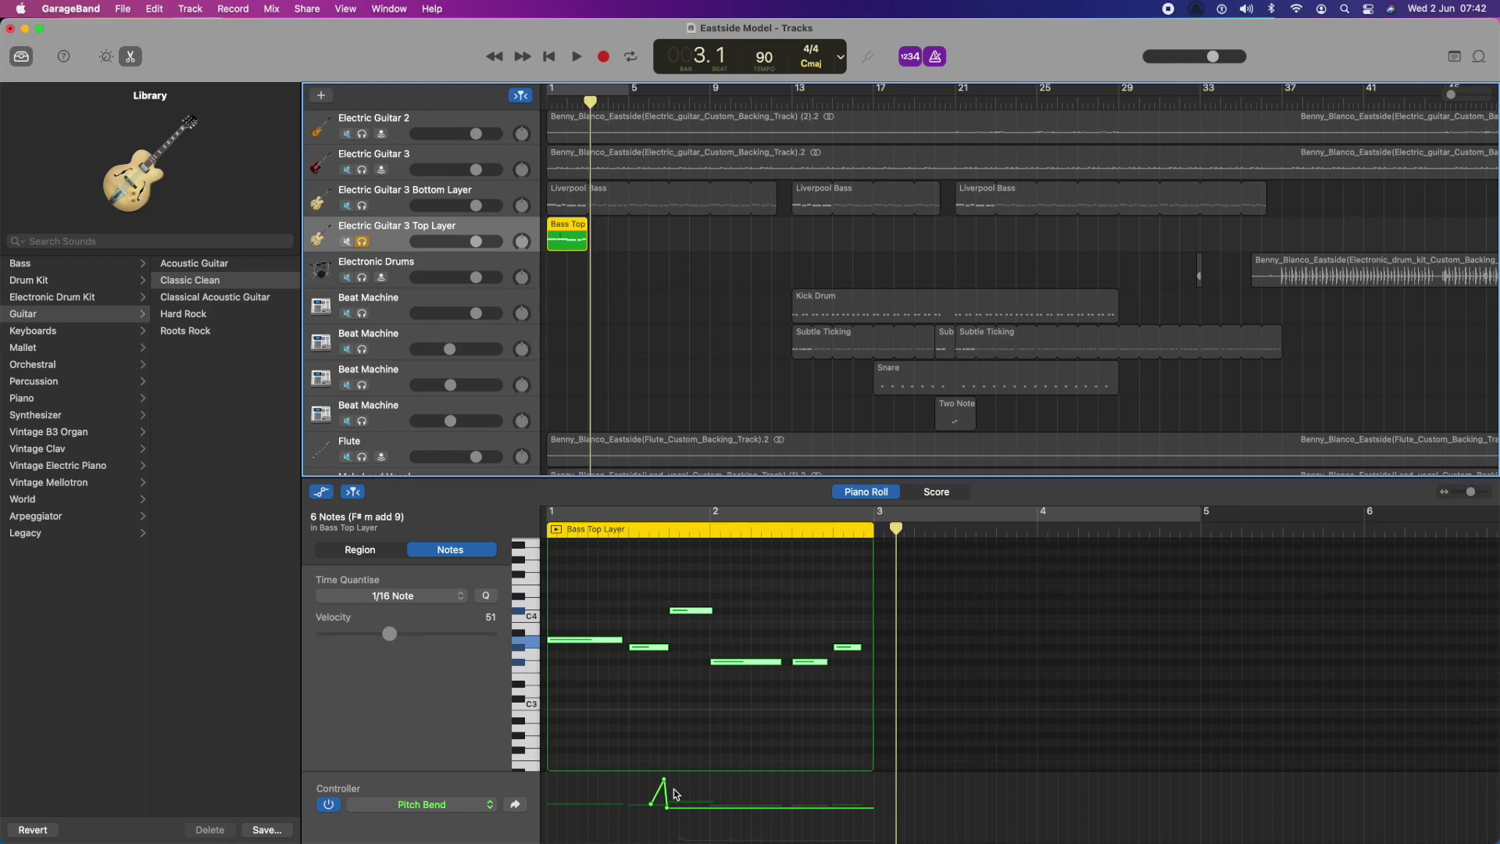
# - Lower the region's pitch bend peak in bar 1 to about 29 and play the region from the start
pyautogui.moveTo(664, 780); pyautogui.dragTo(664, 792)
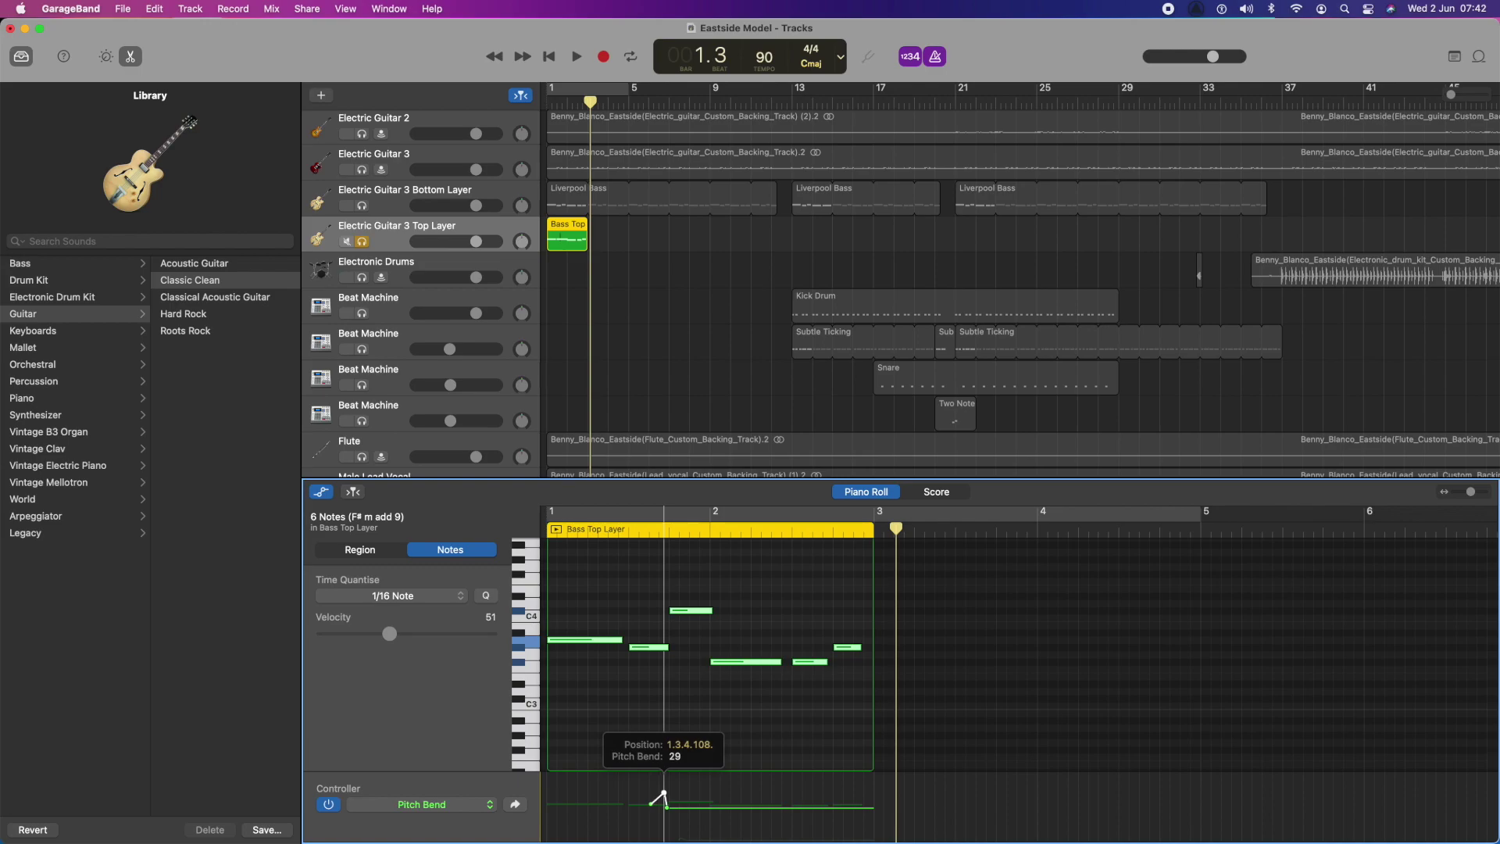
pyautogui.click(567, 566)
pyautogui.press('Return')
pyautogui.moveTo(665, 802); pyautogui.dragTo(666, 798)
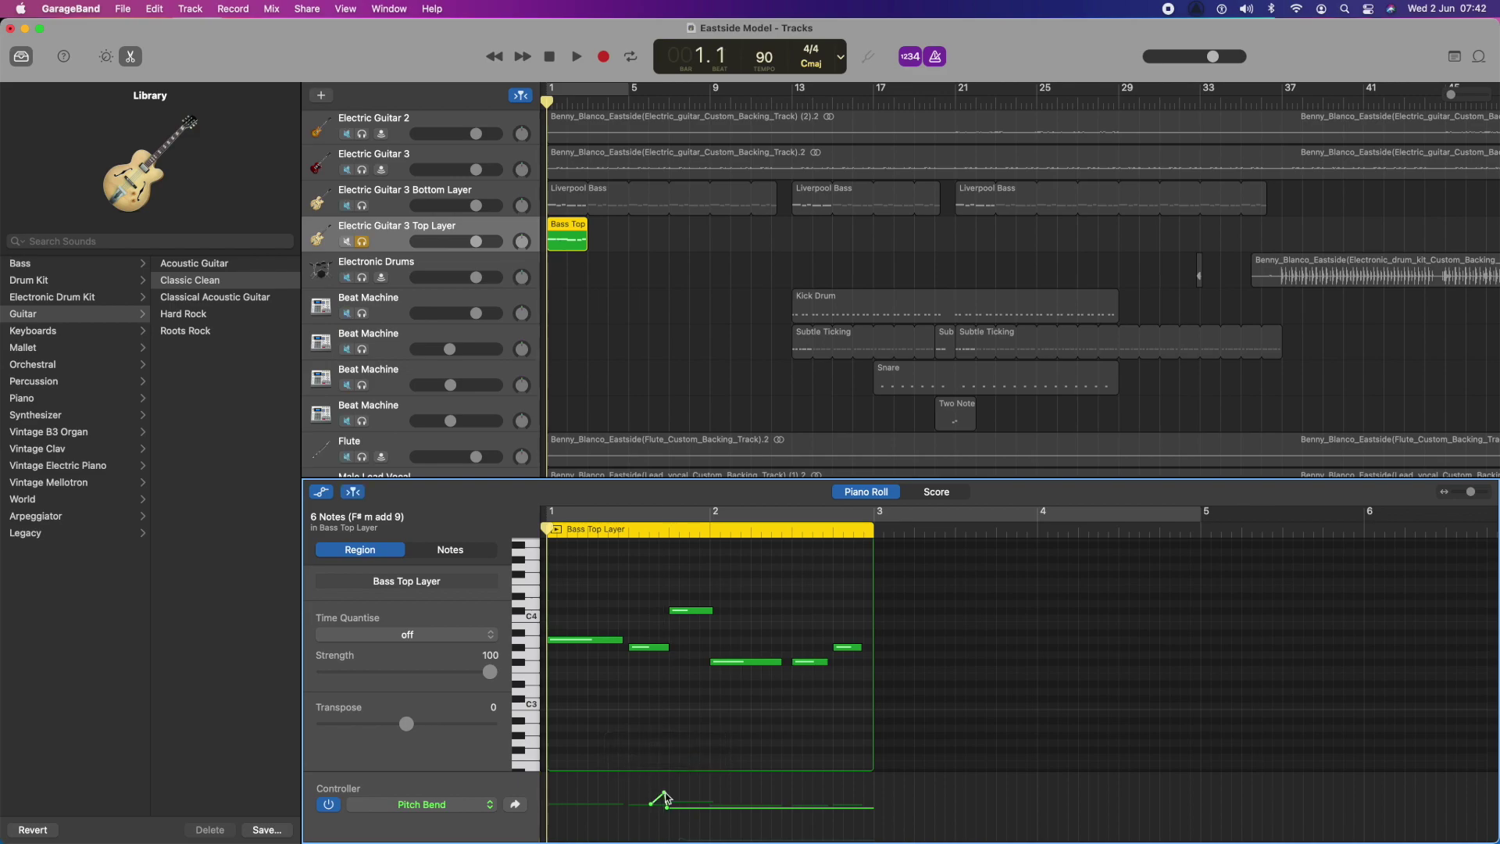
pyautogui.press('space')
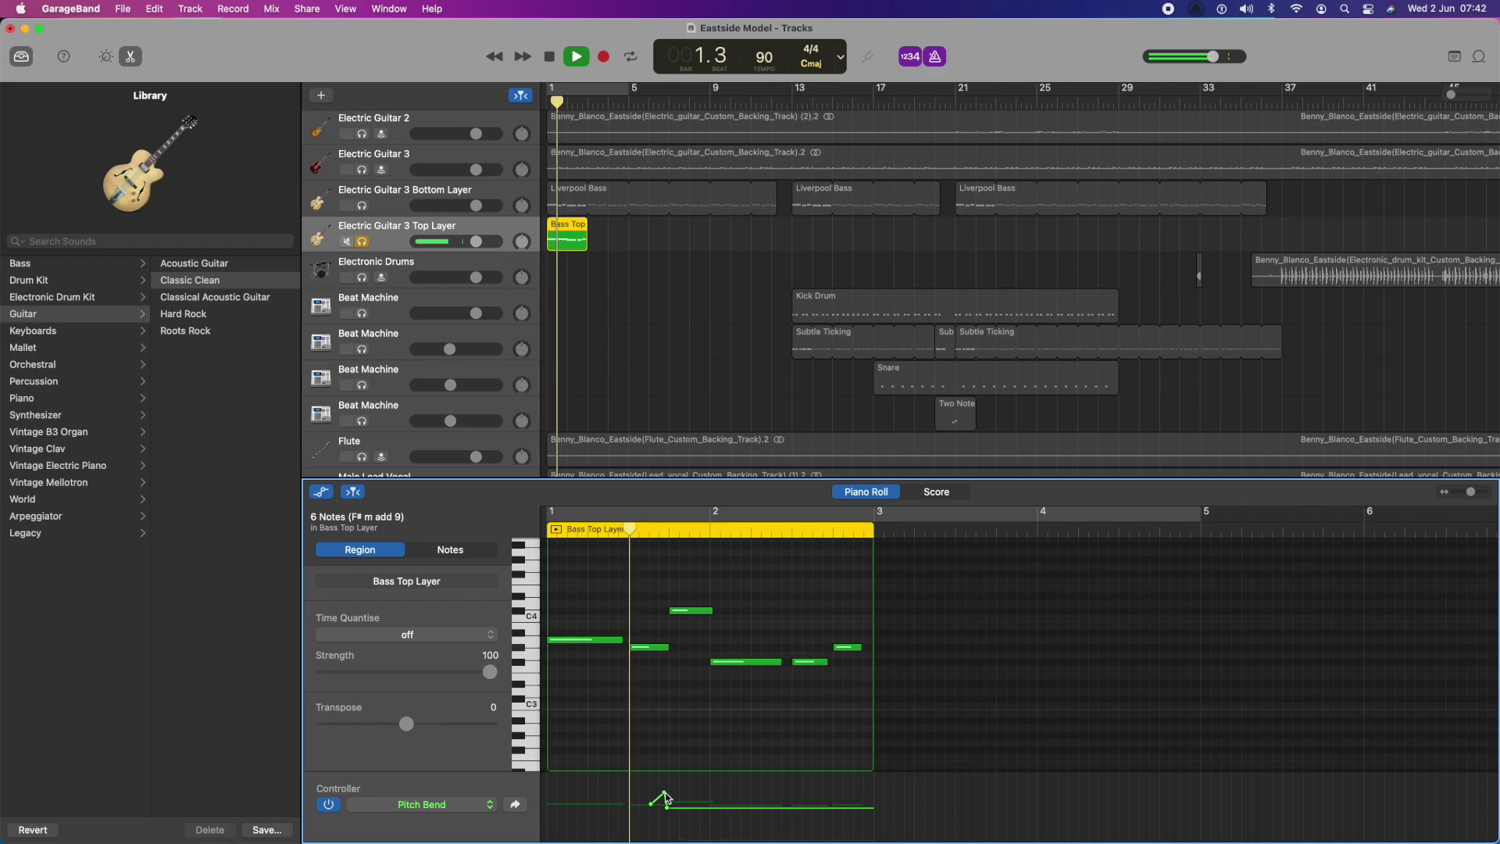
pyautogui.press('space')
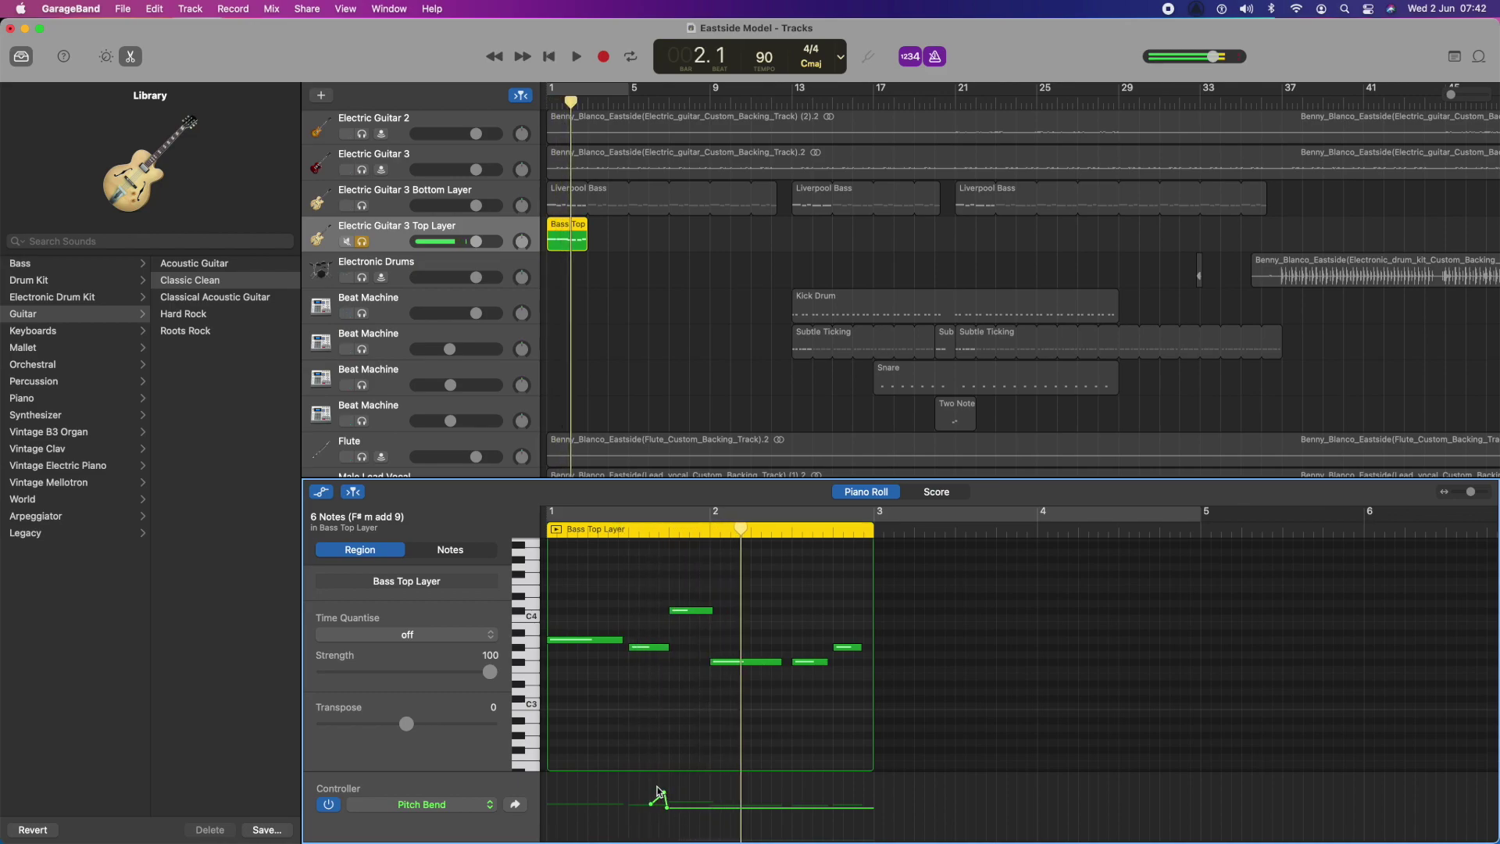
# - Reduce the pitch bend peak further, lower the bend's starting point slightly, and replay the region from the start
pyautogui.moveTo(667, 801); pyautogui.dragTo(666, 805)
pyautogui.press('space')
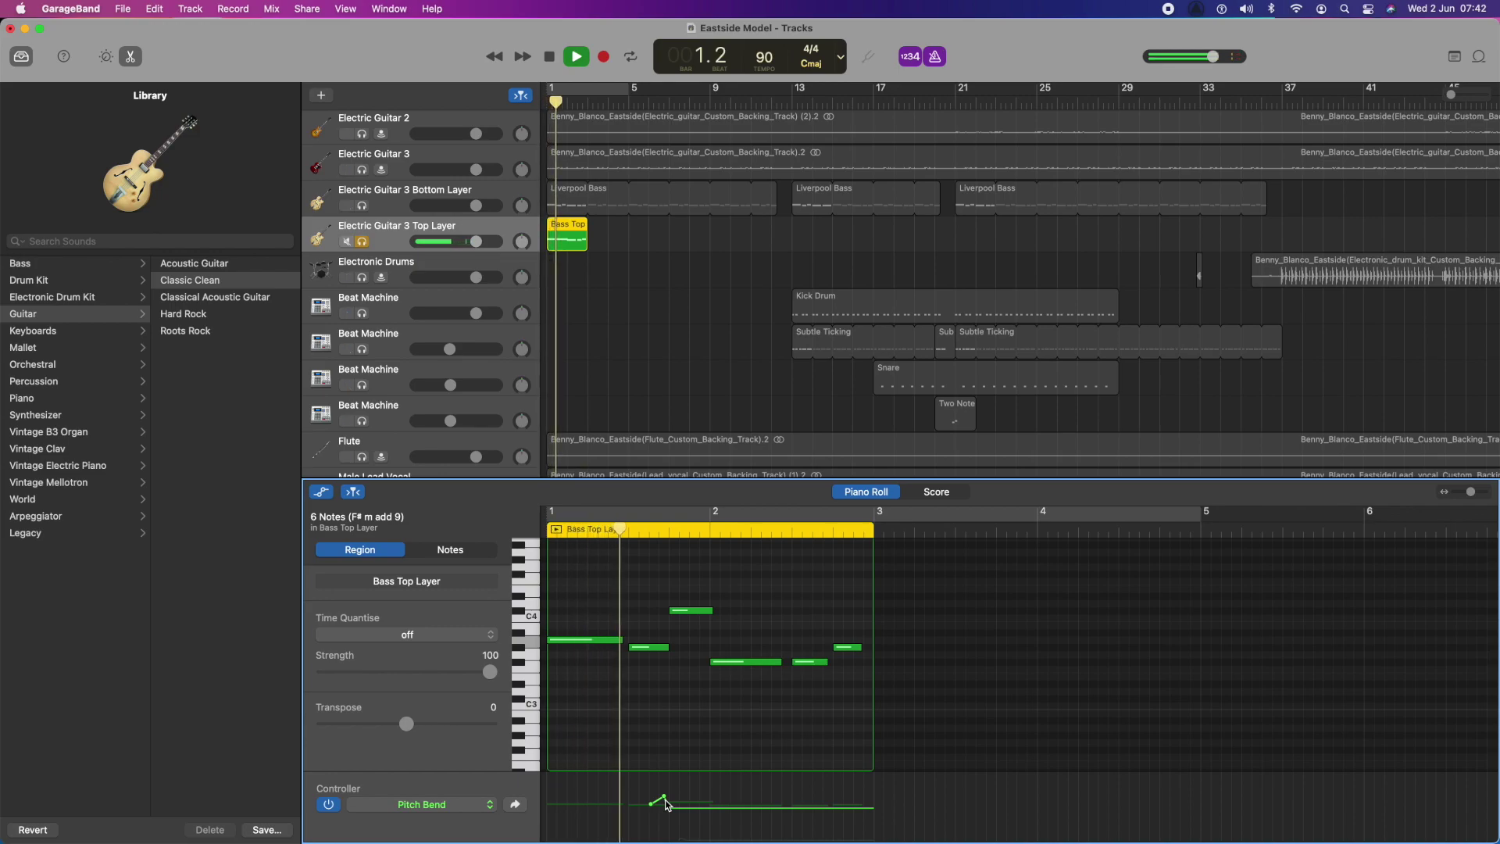
pyautogui.press('space')
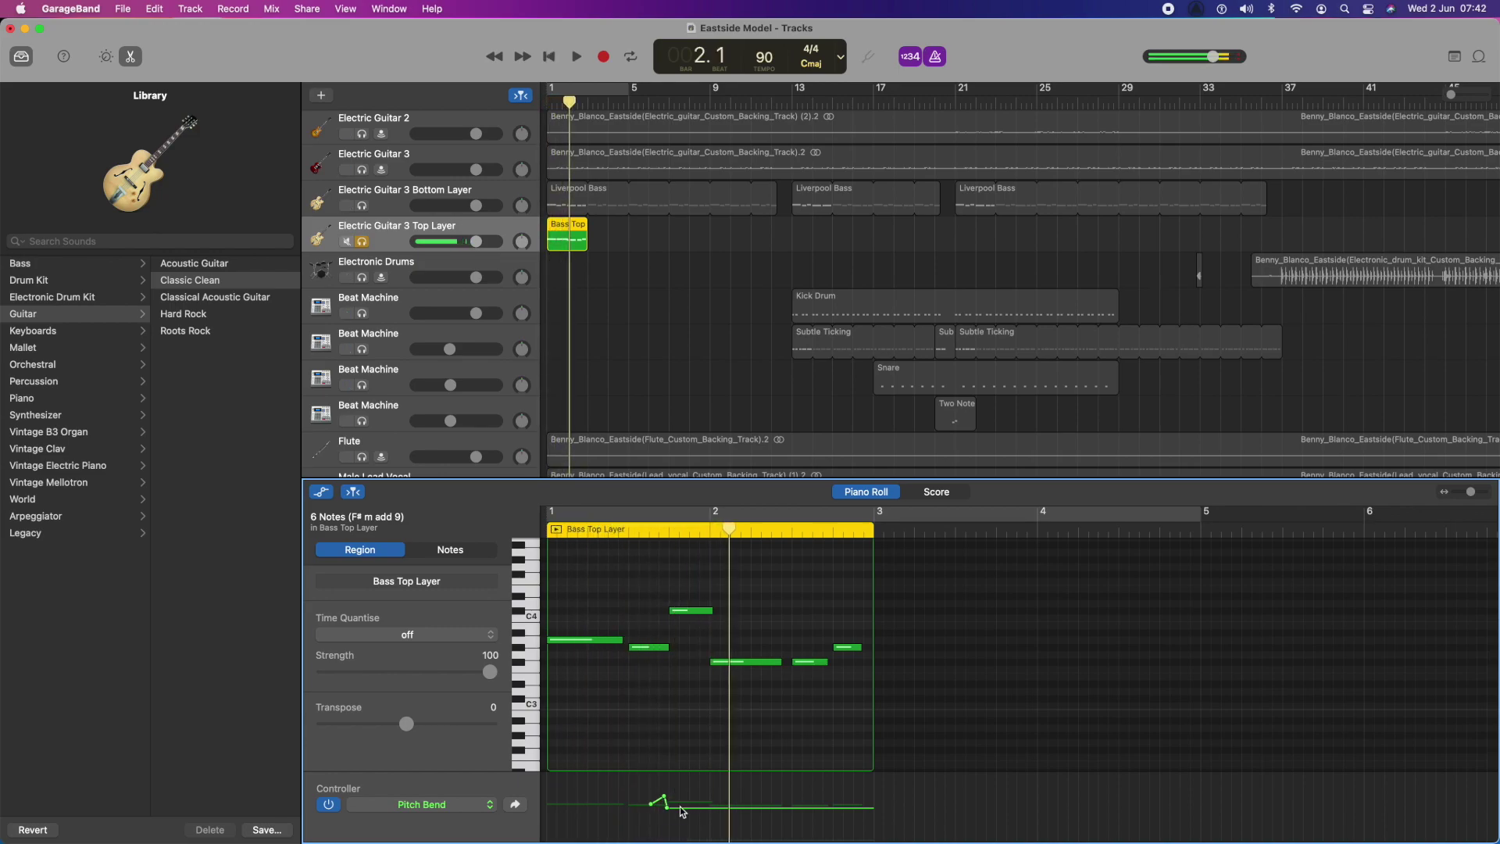
pyautogui.moveTo(667, 803); pyautogui.dragTo(651, 807)
pyautogui.press('Return')
pyautogui.press('space')
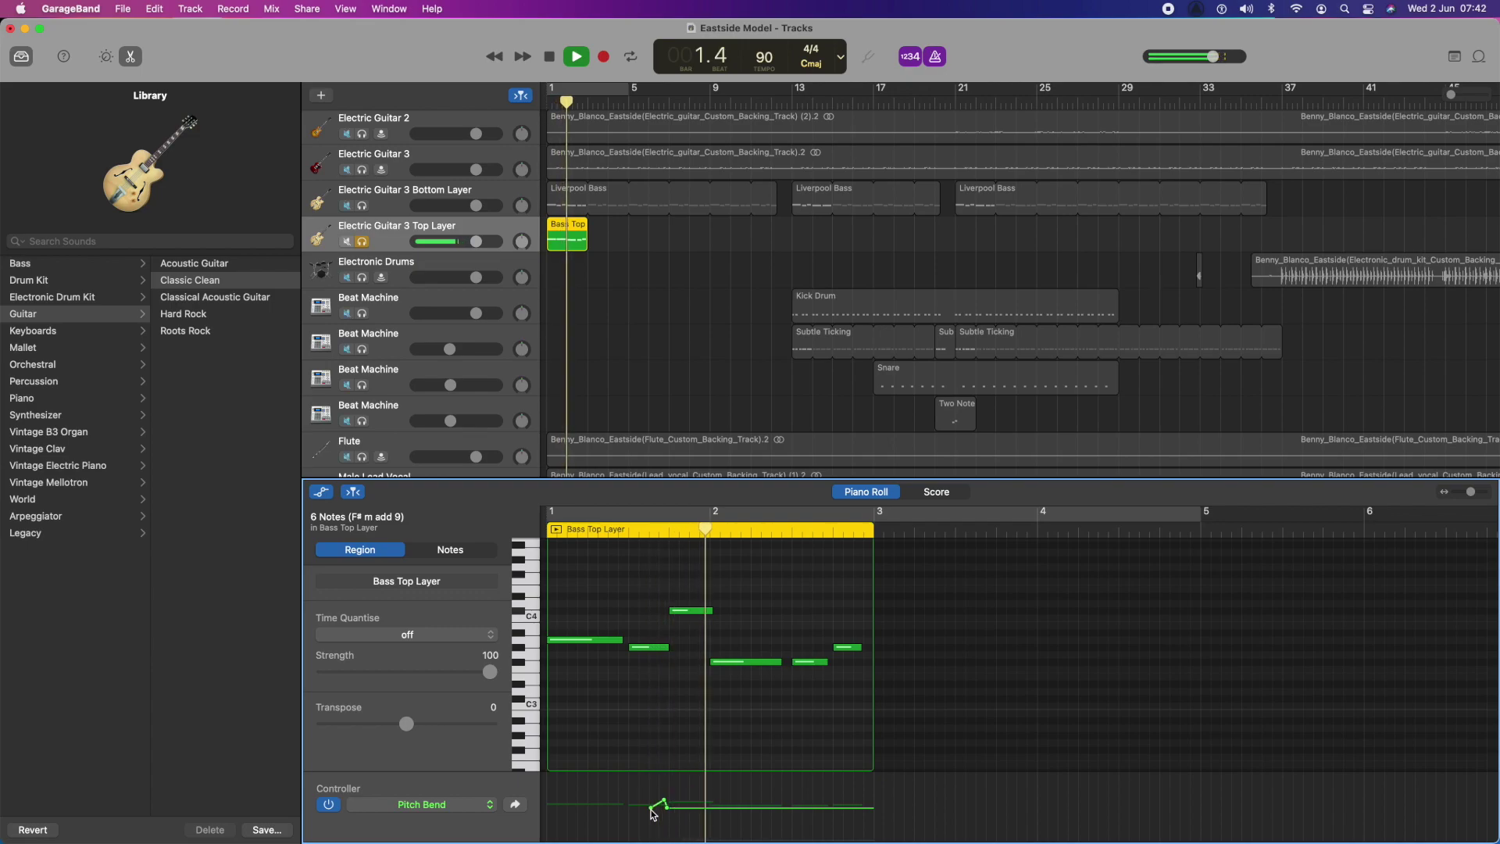
# - Adjust the bar 1 pitch bend's peak and the point beneath it into a straight vertical drop, and replay the region from the start
pyautogui.press('space')
pyautogui.moveTo(670, 808); pyautogui.dragTo(667, 807)
pyautogui.moveTo(667, 808); pyautogui.dragTo(668, 801)
pyautogui.press('Return')
pyautogui.press('space')
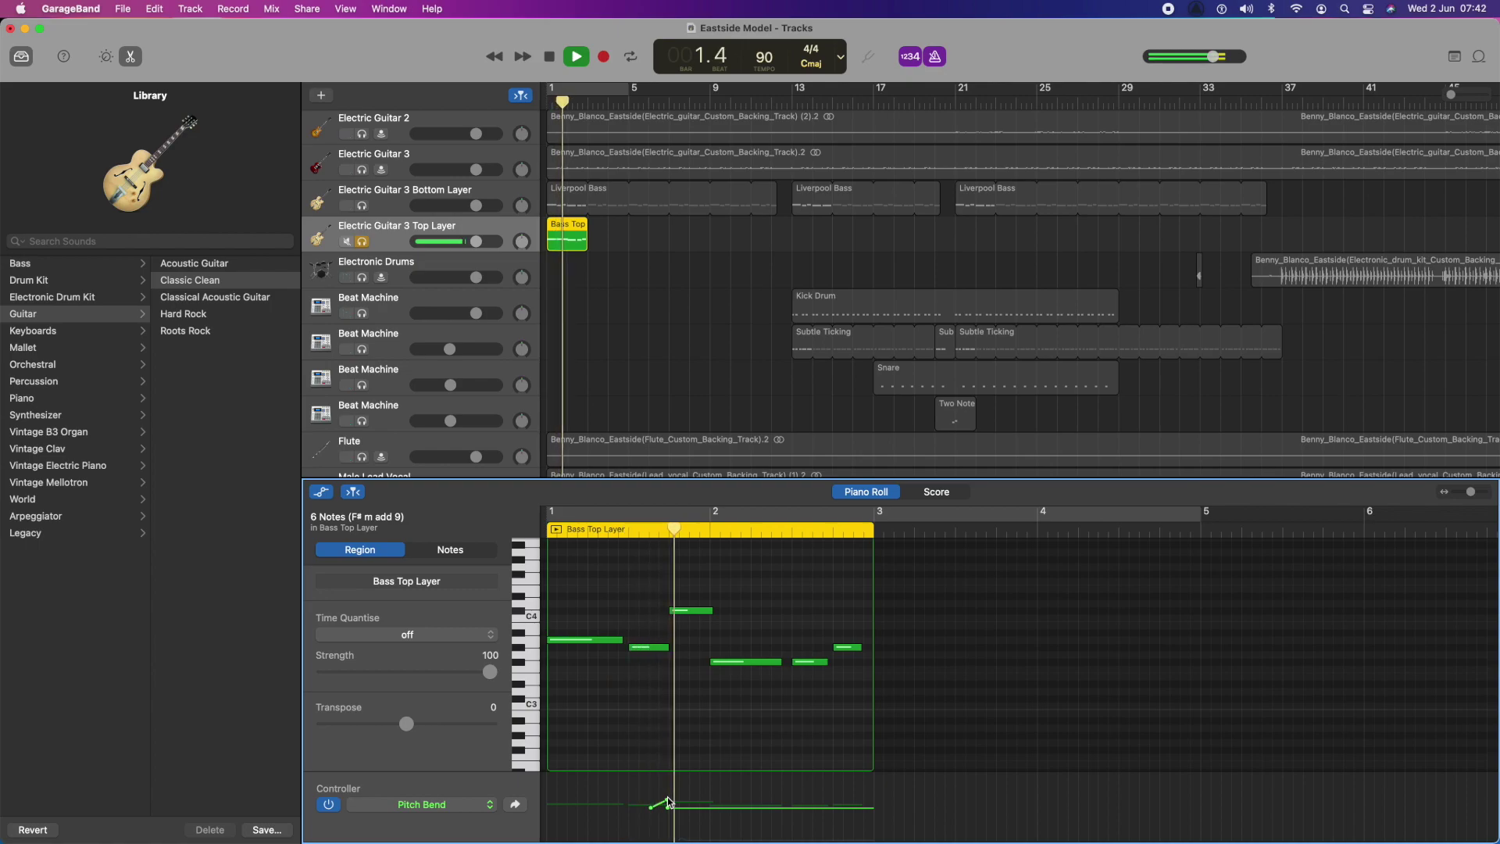
pyautogui.press('Return')
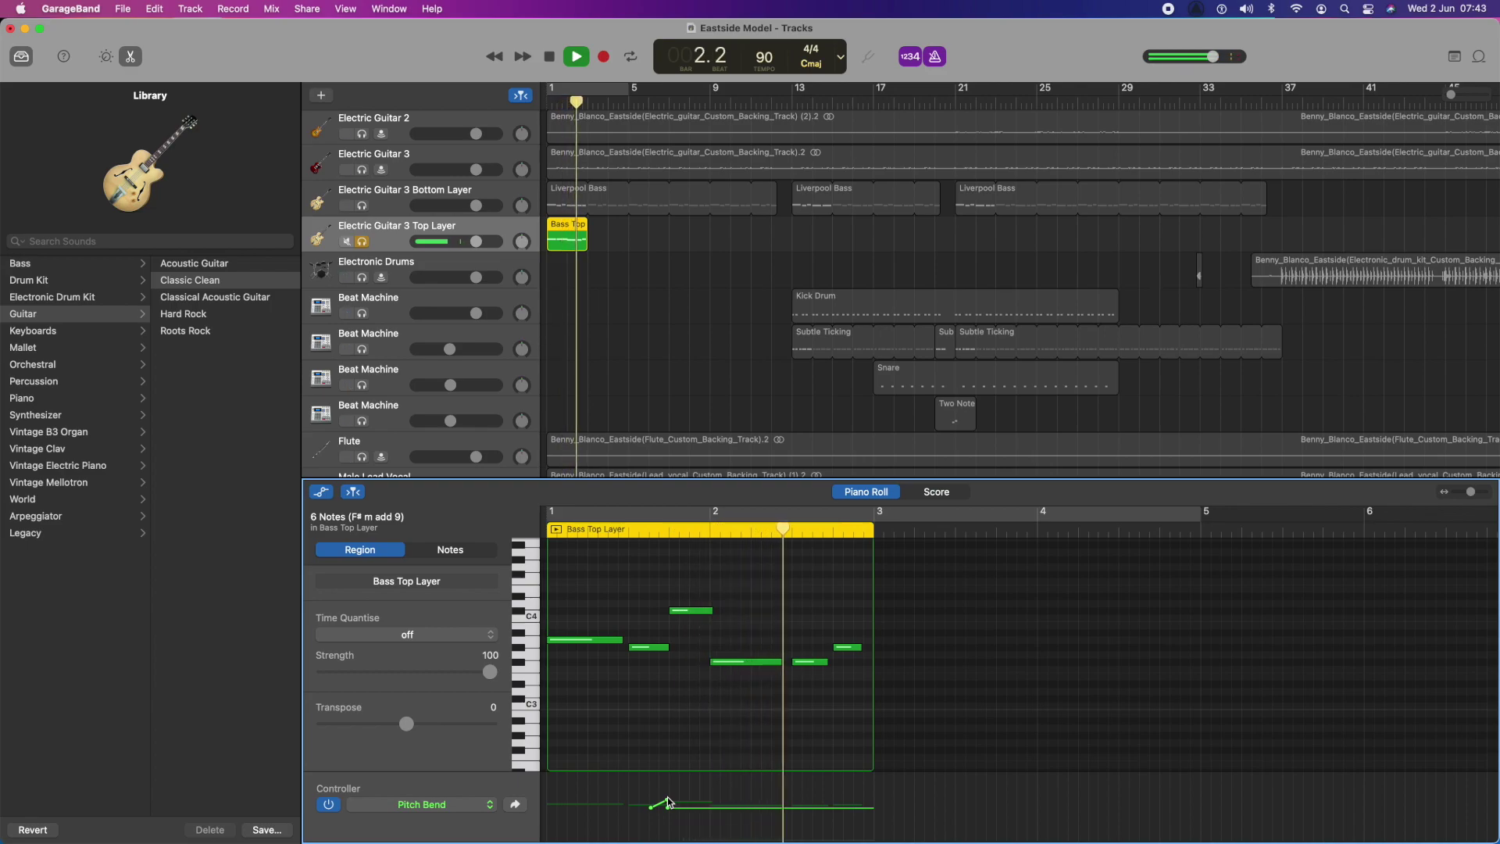
pyautogui.press('space')
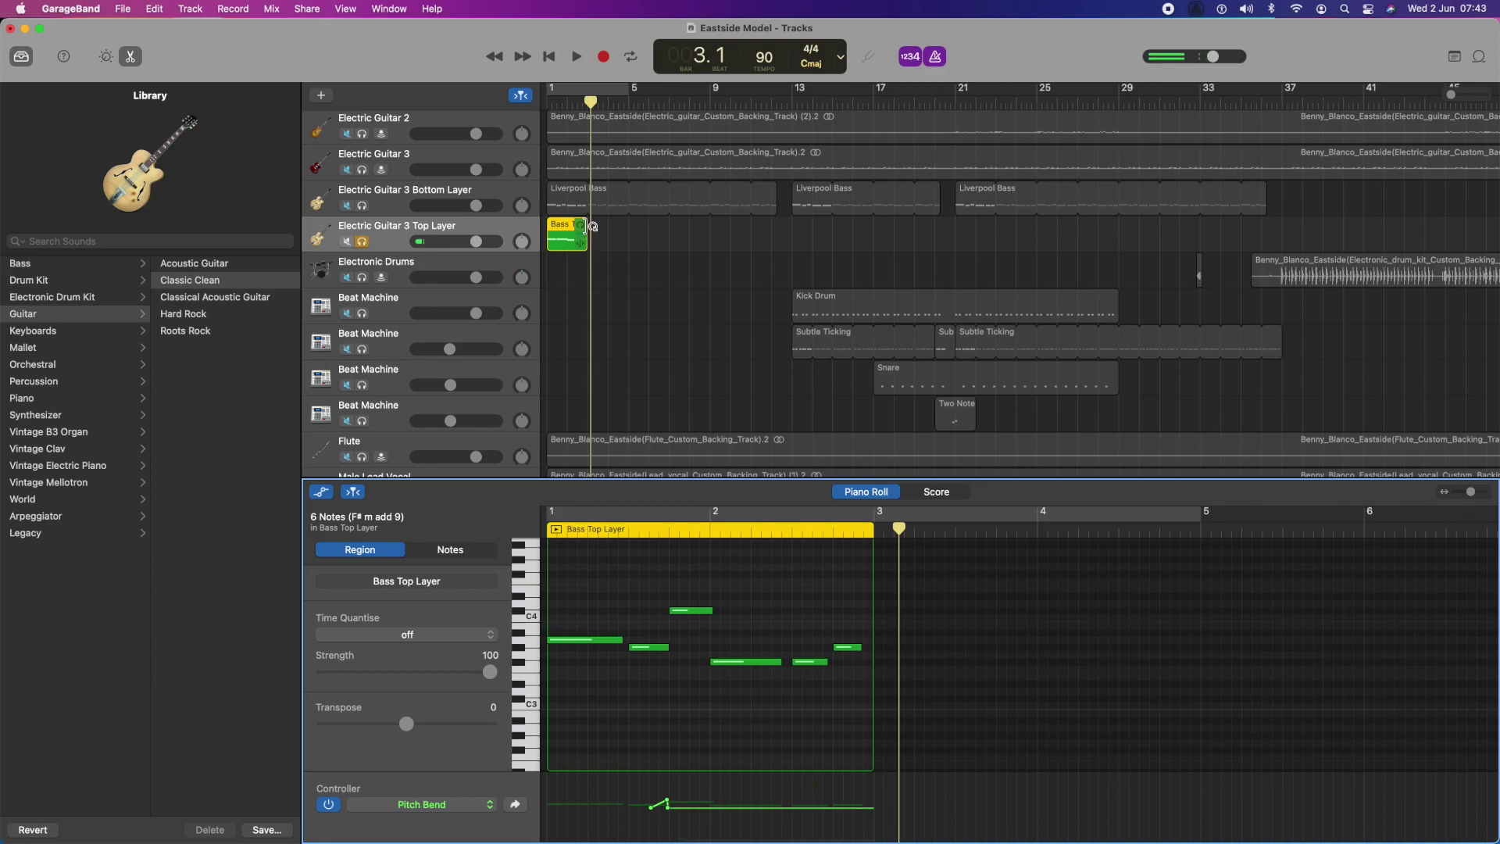
# - Loop the Bass Top Layer region to the end of the first Liverpool Bass region, and paste a copy at bar 13 looped to match the second
pyautogui.moveTo(589, 226); pyautogui.dragTo(777, 229)
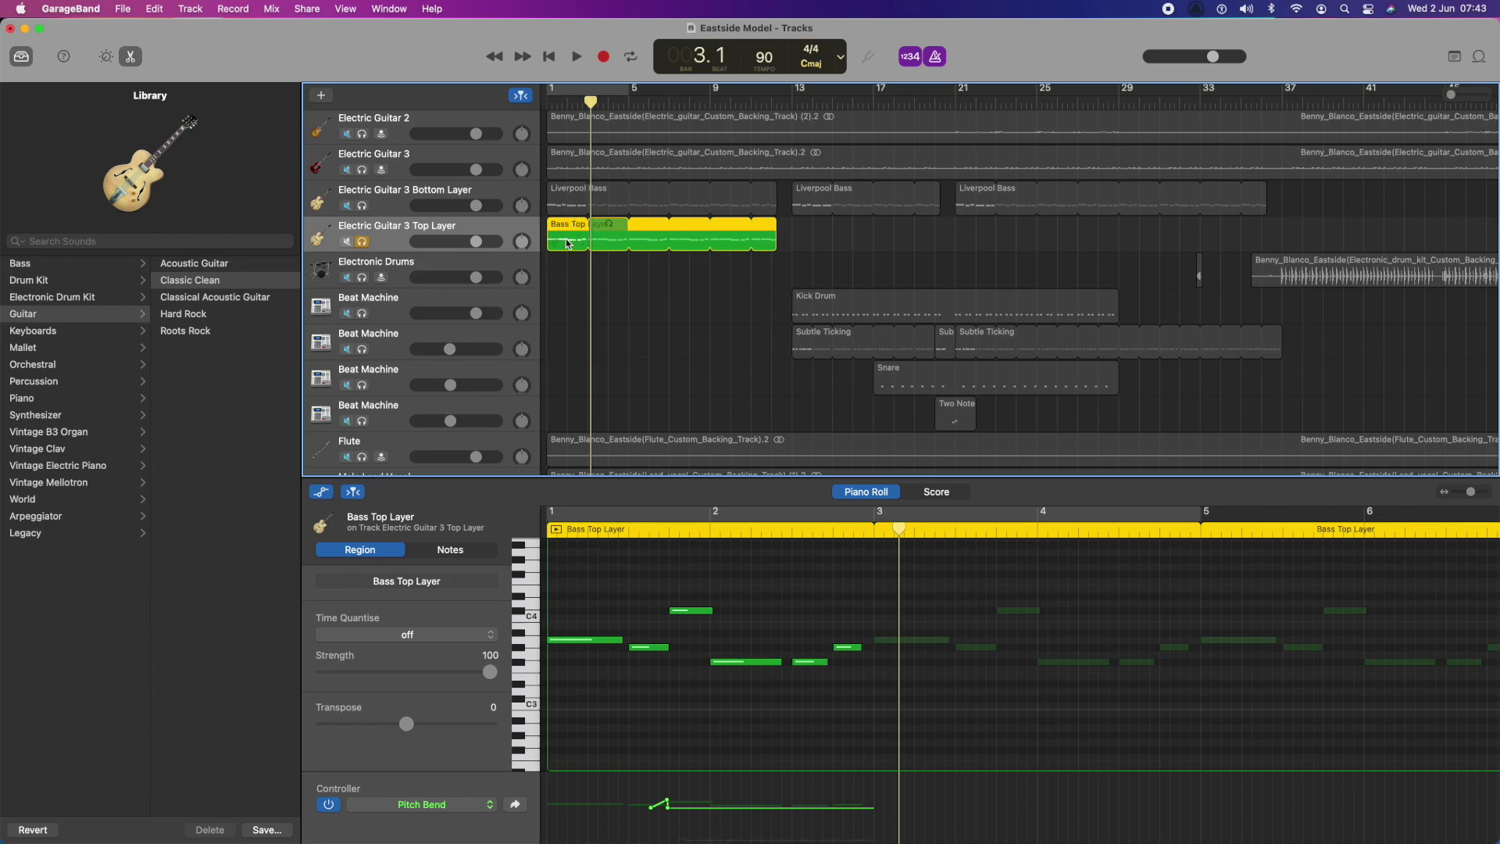
pyautogui.click(791, 100)
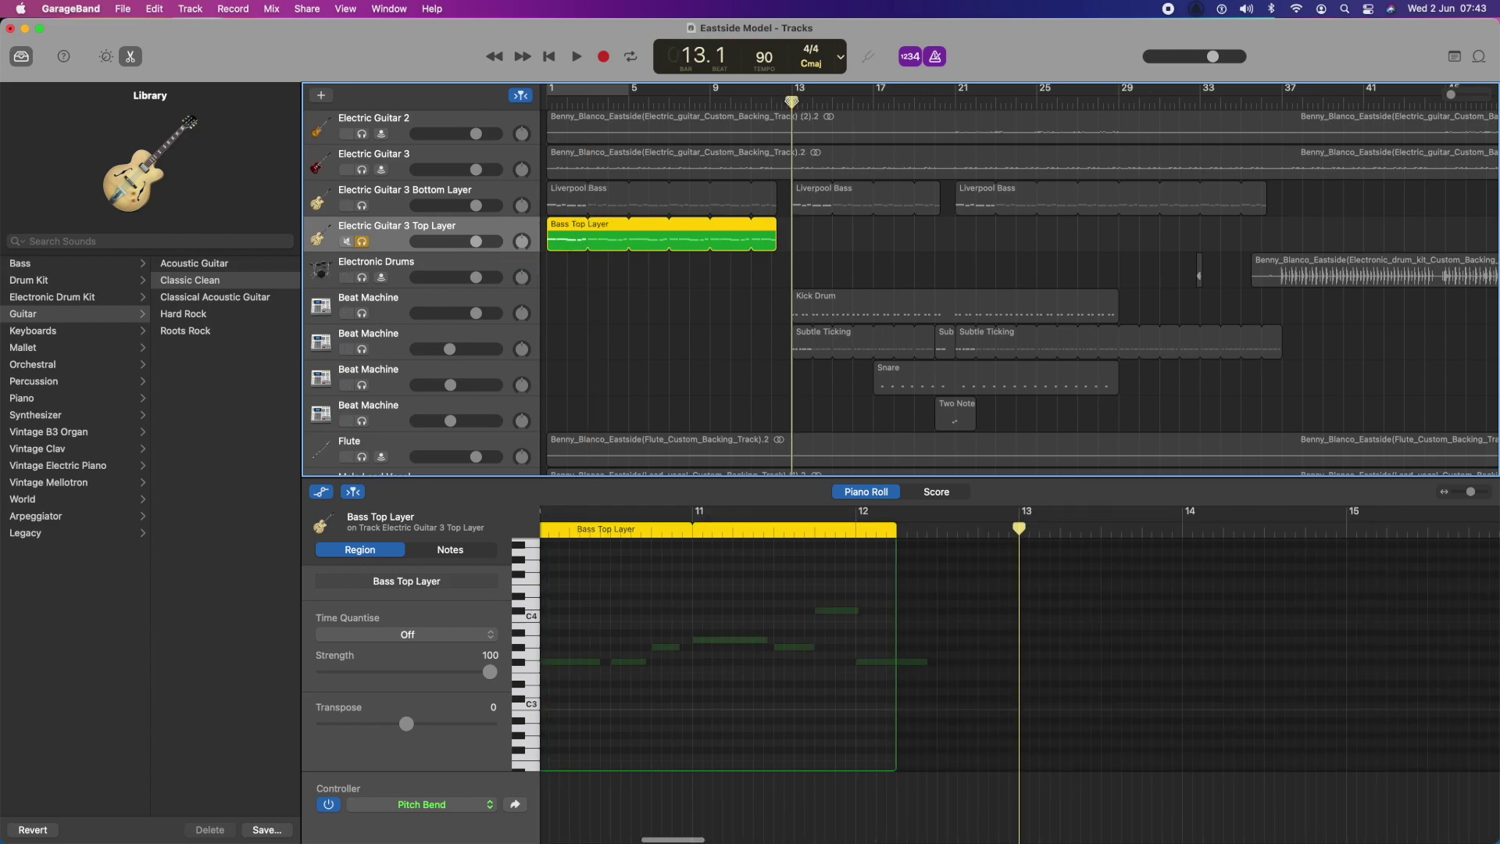
pyautogui.press('super+v')
pyautogui.moveTo(1016, 219); pyautogui.dragTo(937, 225)
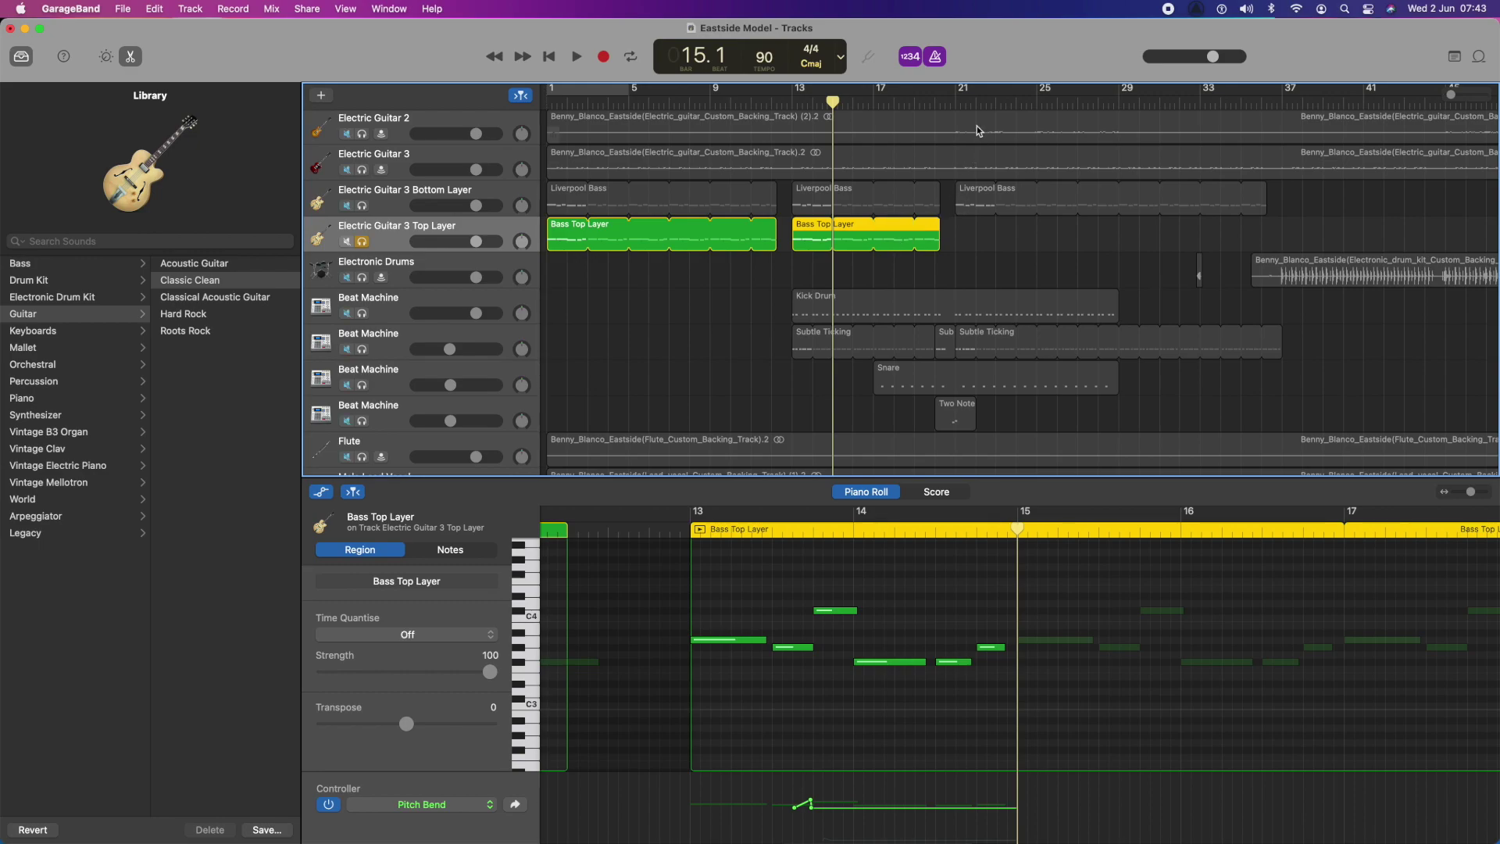
# - Paste another Bass Top Layer copy at bar 21 and loop it to the end of the third Liverpool Bass region
pyautogui.click(957, 101)
pyautogui.press('super+v')
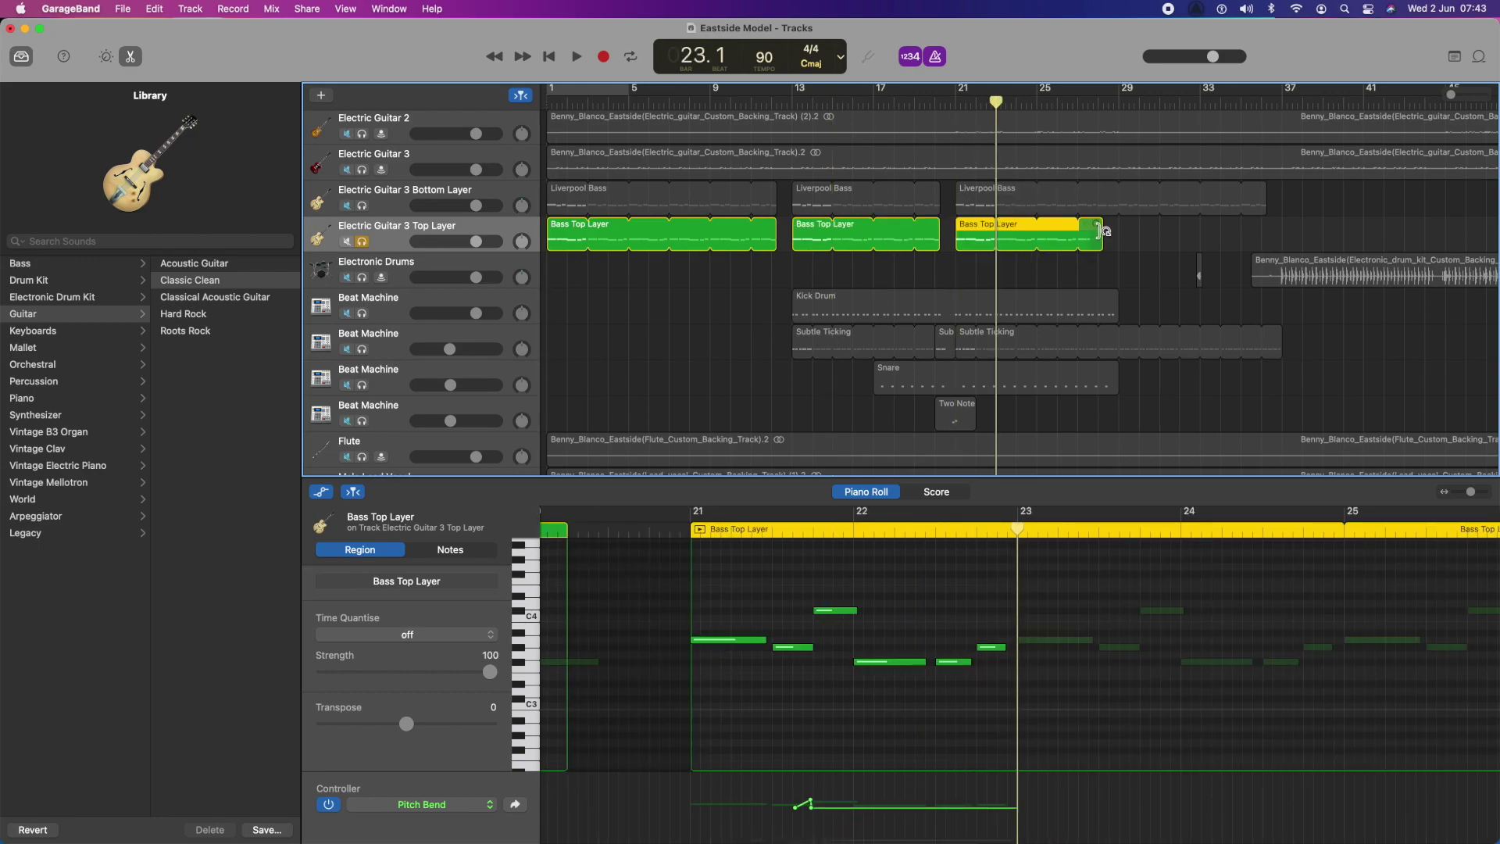
pyautogui.moveTo(1099, 226); pyautogui.dragTo(1264, 226)
# - Add Electric Guitar 3 Bottom Layer to the solo and play both guitar layers together from the start
pyautogui.scroll(2, 667, 309)
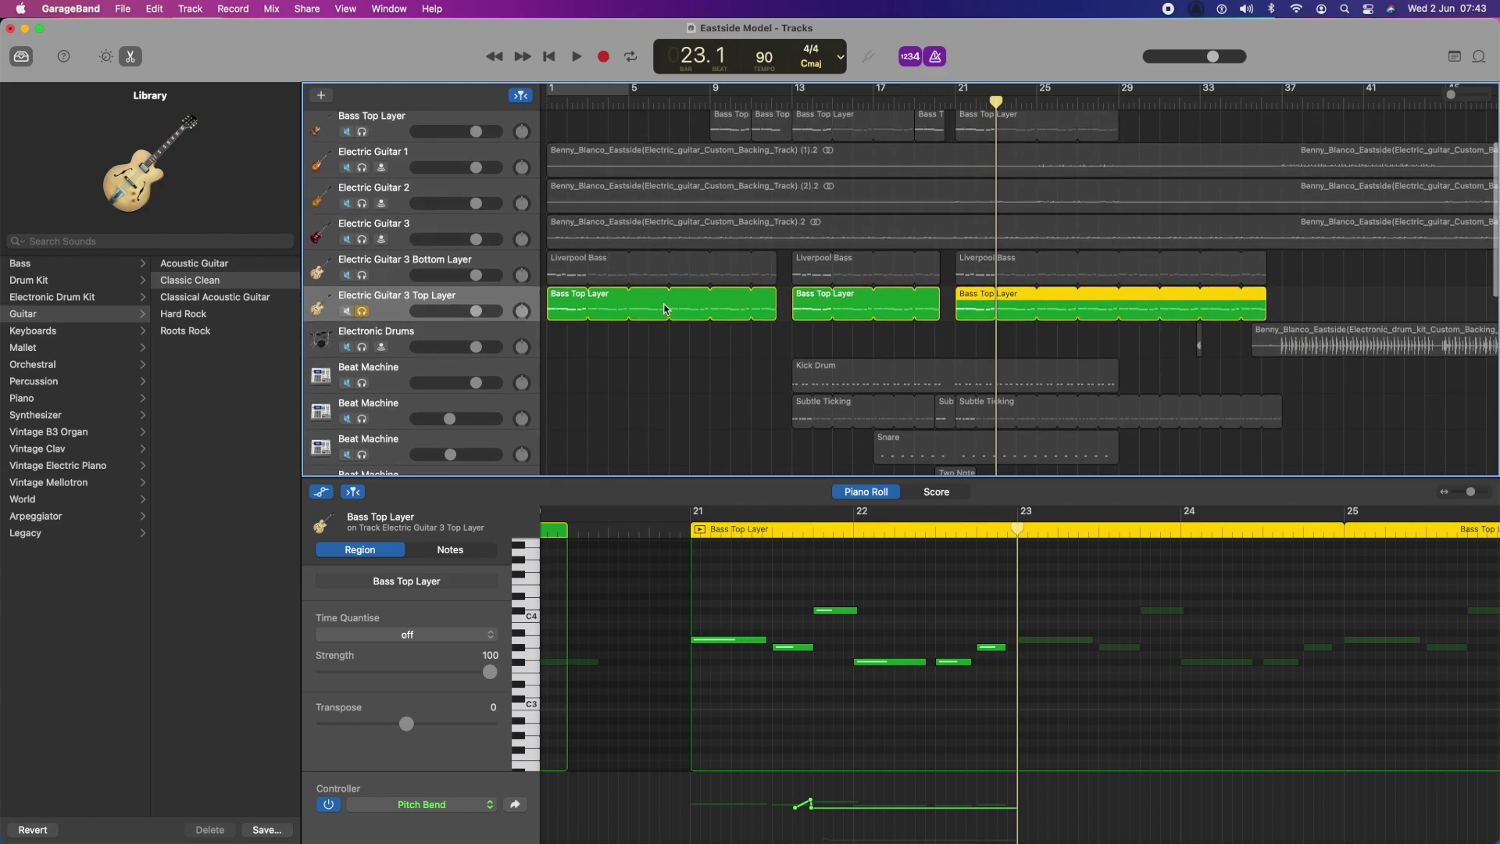
pyautogui.click(361, 275)
pyautogui.press('Return')
pyautogui.press('space')
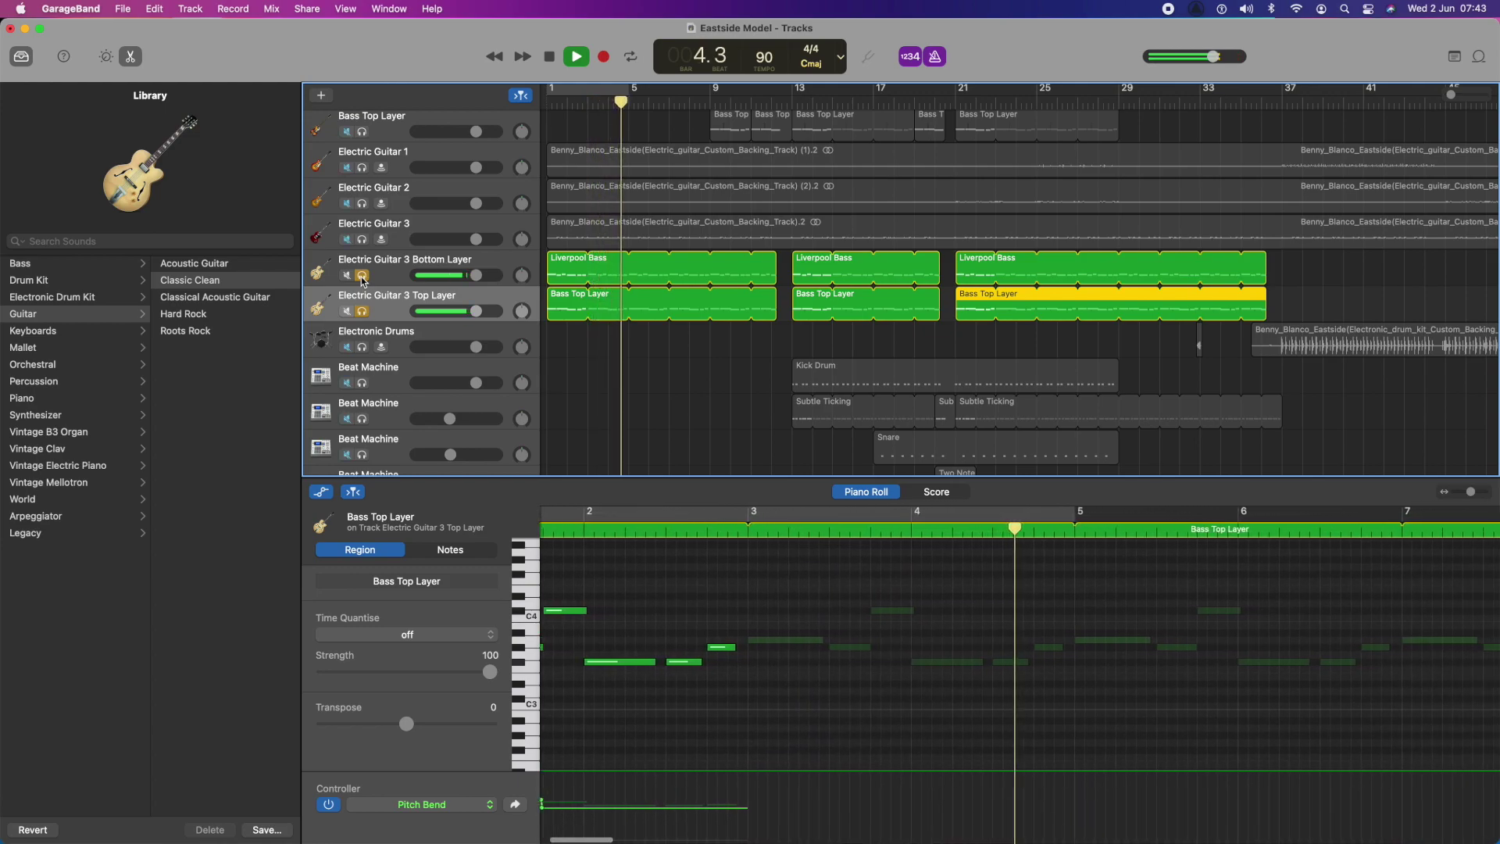
pyautogui.press('space')
# - Trim the start of the Electric Guitar 3 audio region to about bar 36, and unsolo both Electric Guitar 3 layers
pyautogui.scroll(2, 617, 337)
pyautogui.moveTo(551, 314); pyautogui.dragTo(1272, 314)
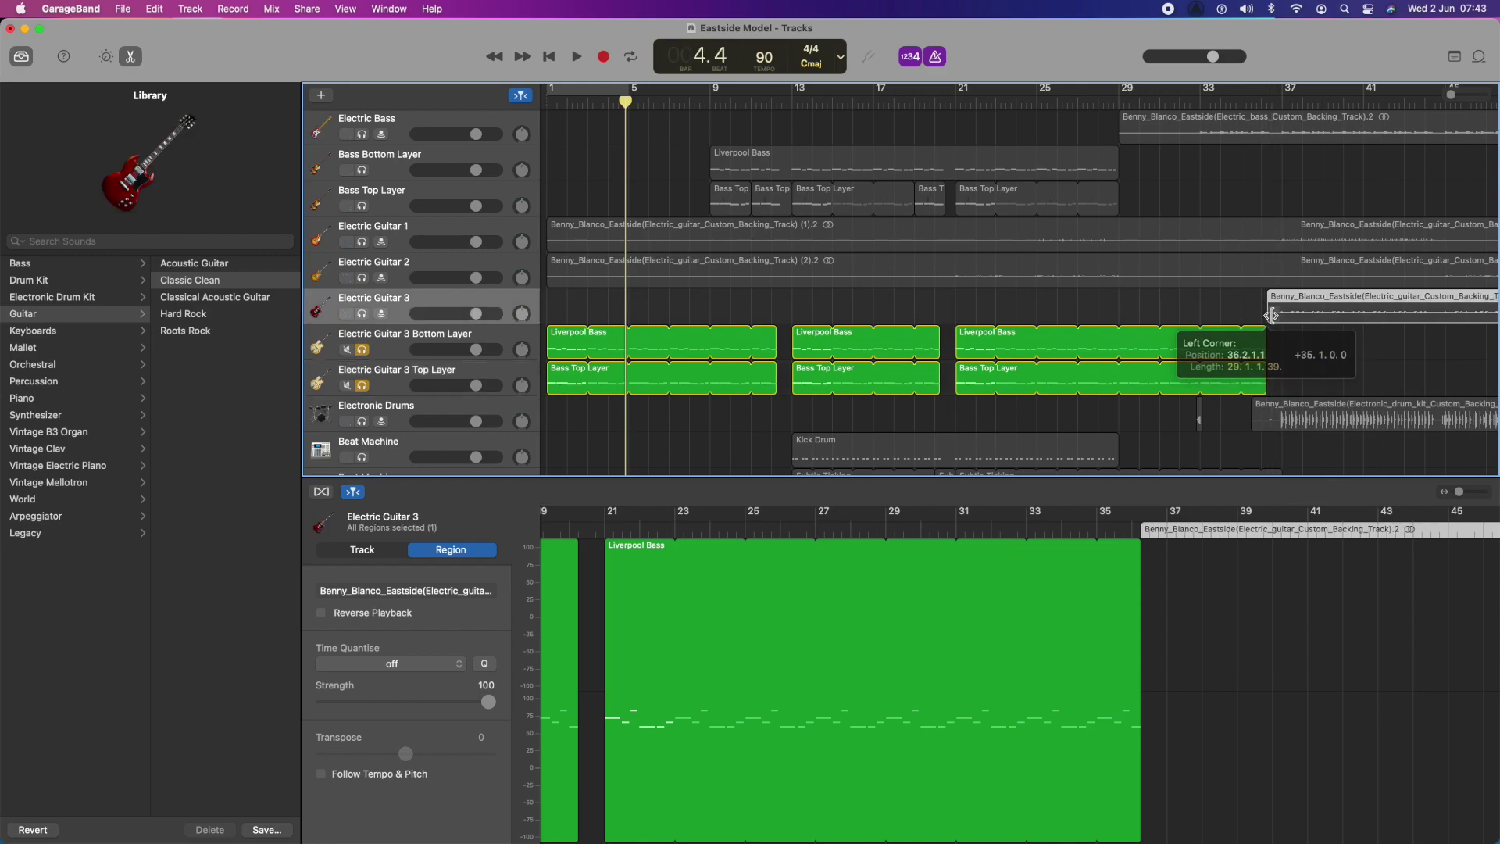
pyautogui.click(363, 351)
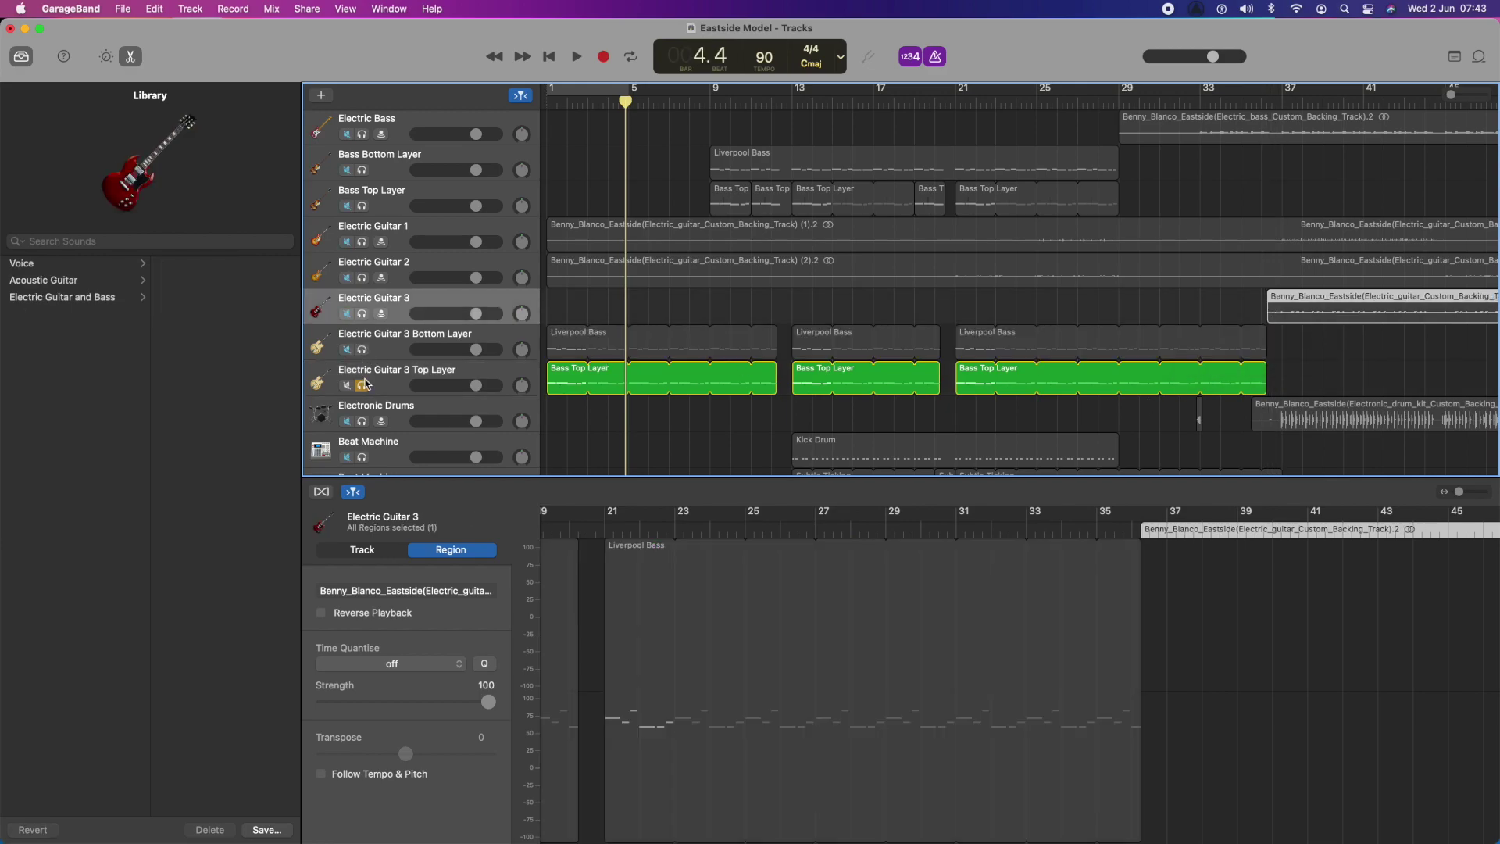
pyautogui.click(362, 387)
# - Play the full arrangement from the start to hear the new guitar layers with all other tracks
pyautogui.press('Return')
pyautogui.press('space')
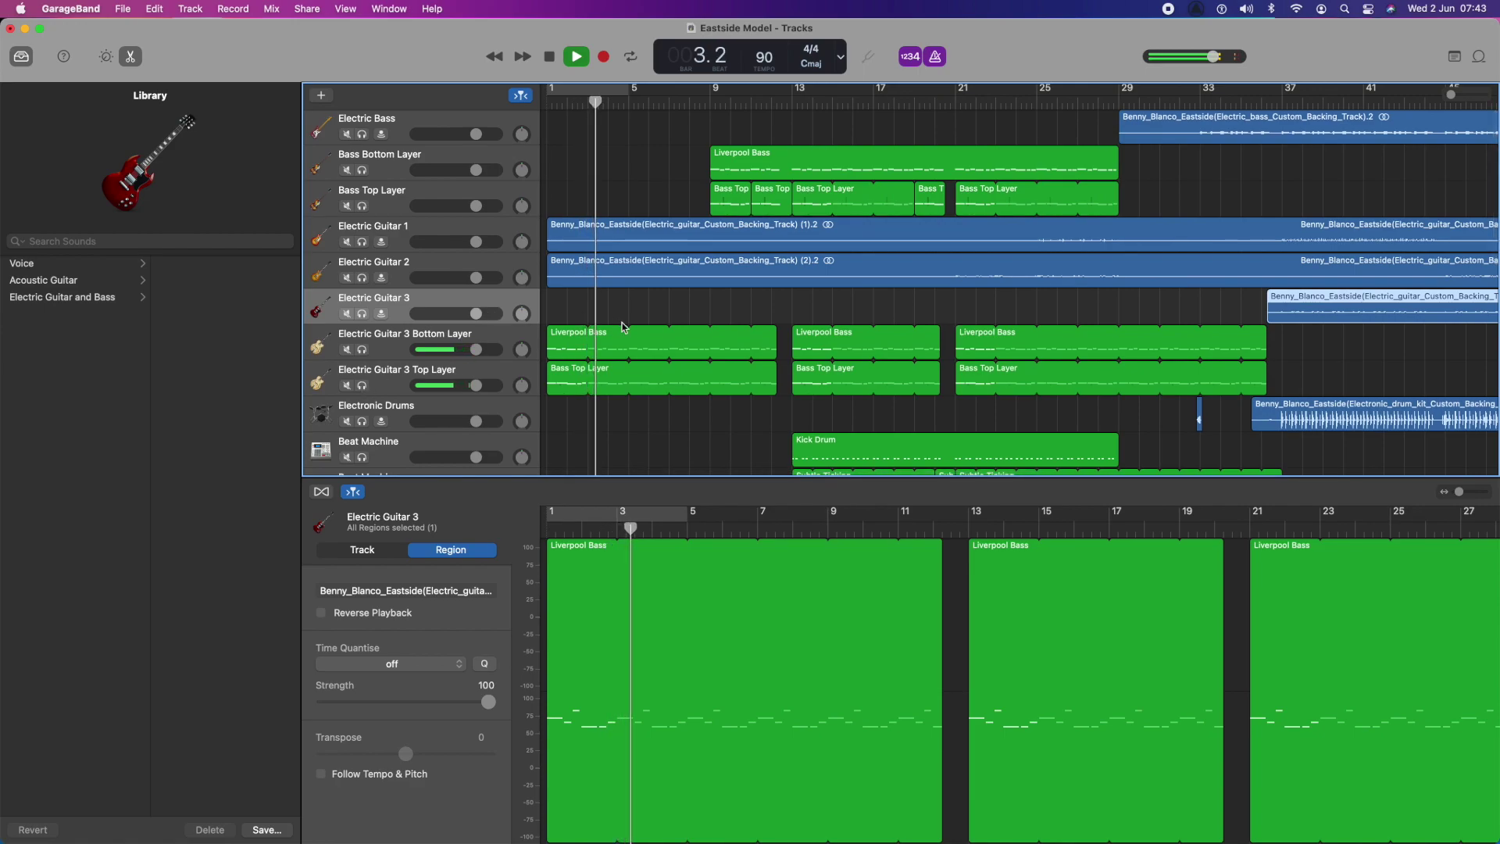
pyautogui.scroll(-5, 729, 373)
pyautogui.scroll(5, 729, 373)
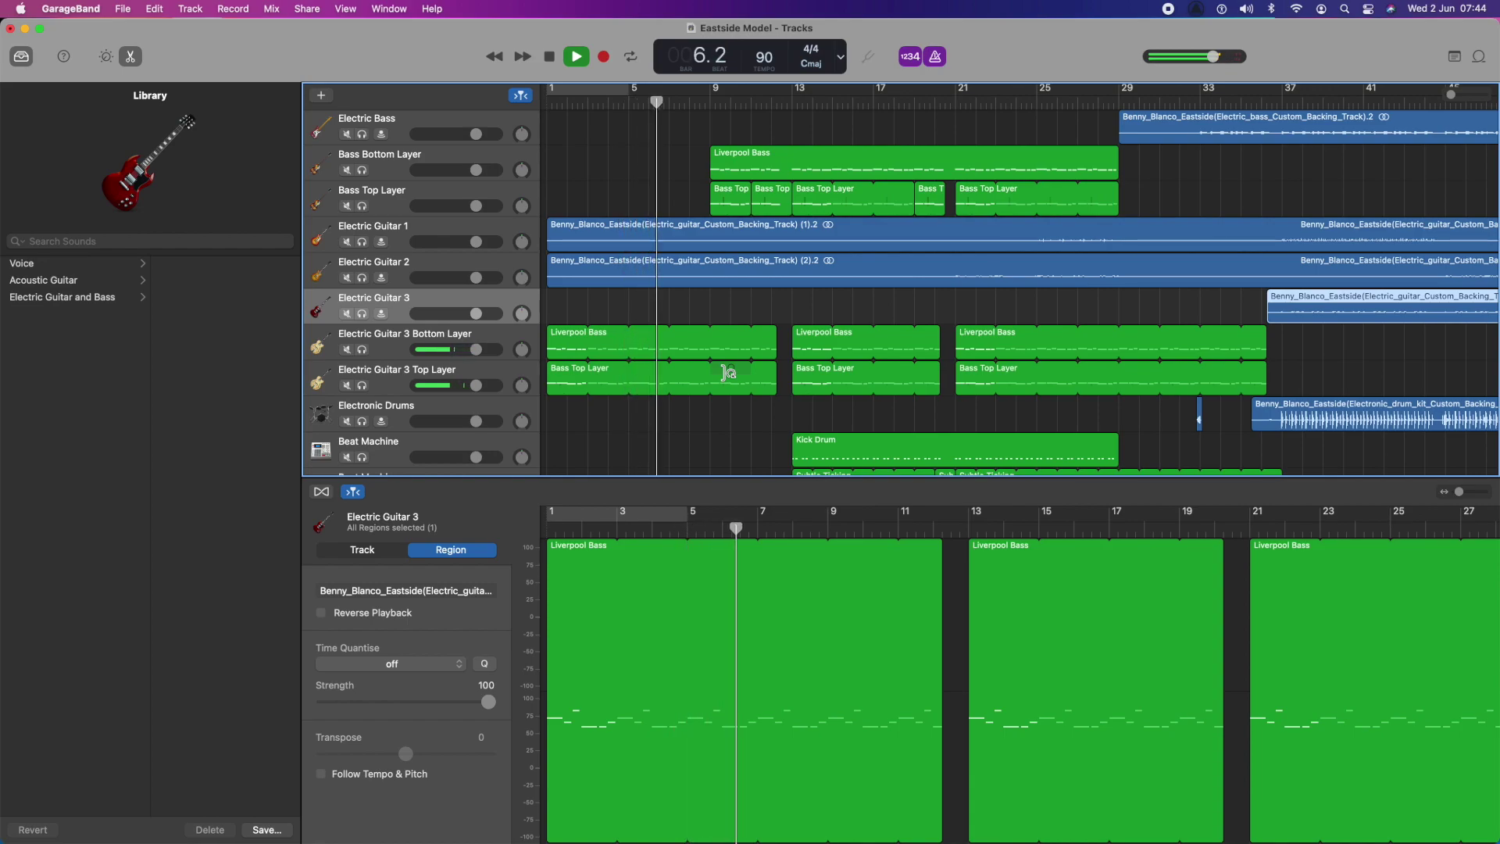
pyautogui.press('space')
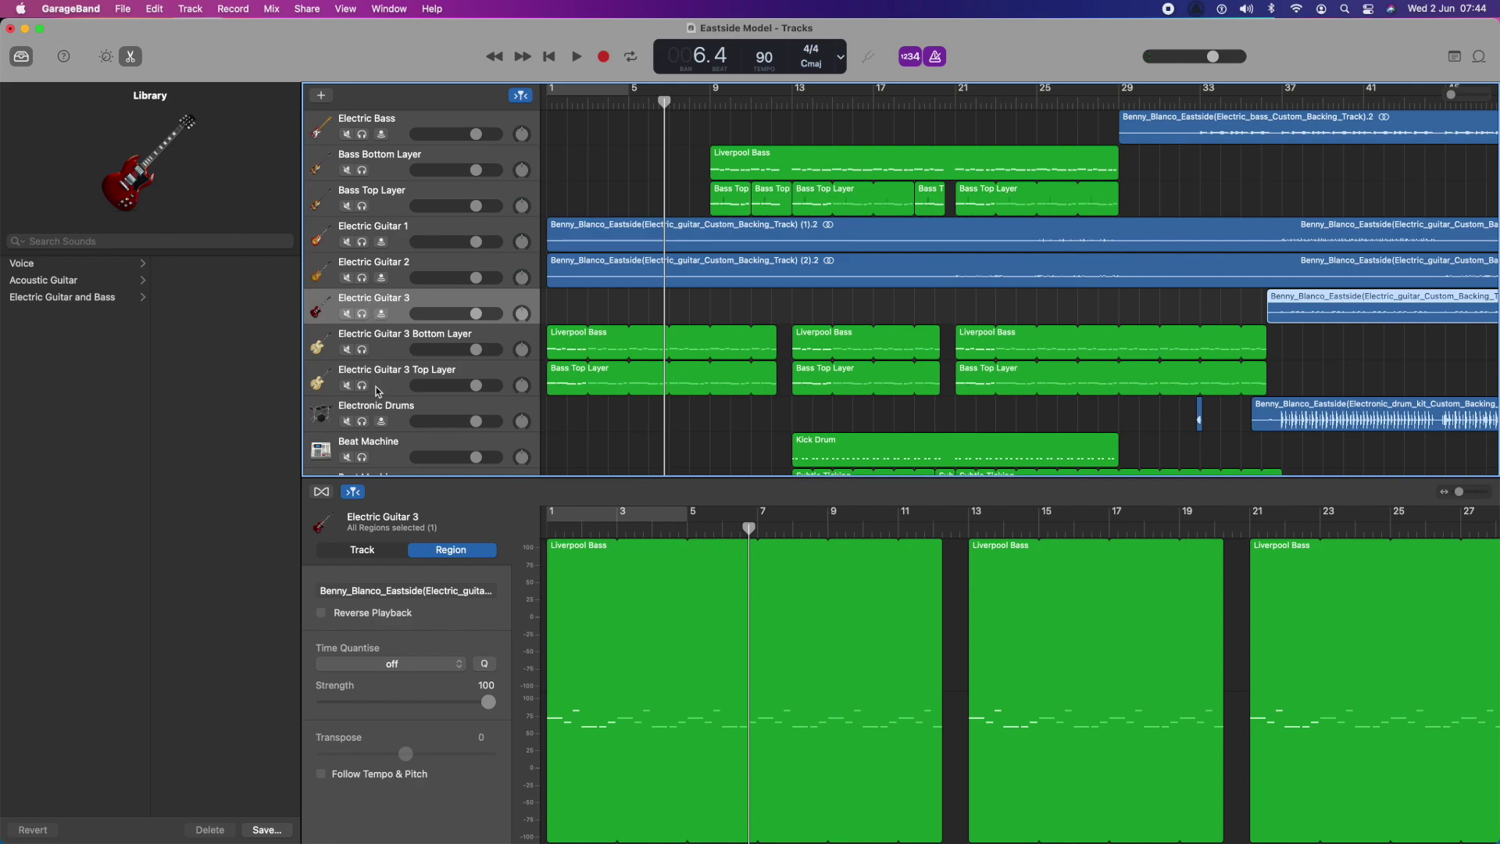
# - Solo the Electric Guitar 2 track and listen to its part from bar 20
pyautogui.click(363, 278)
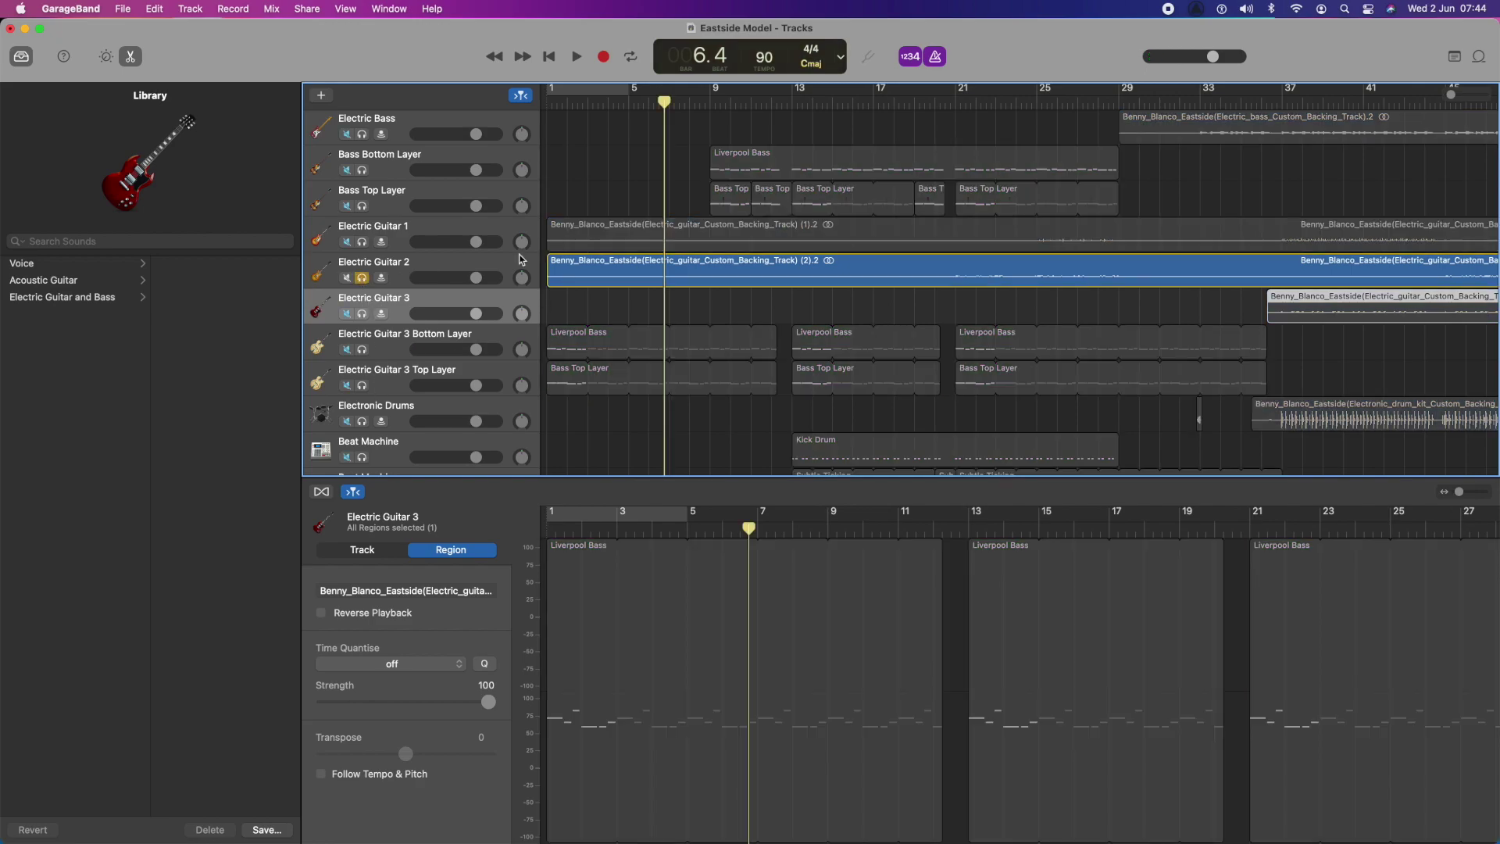
pyautogui.click(933, 104)
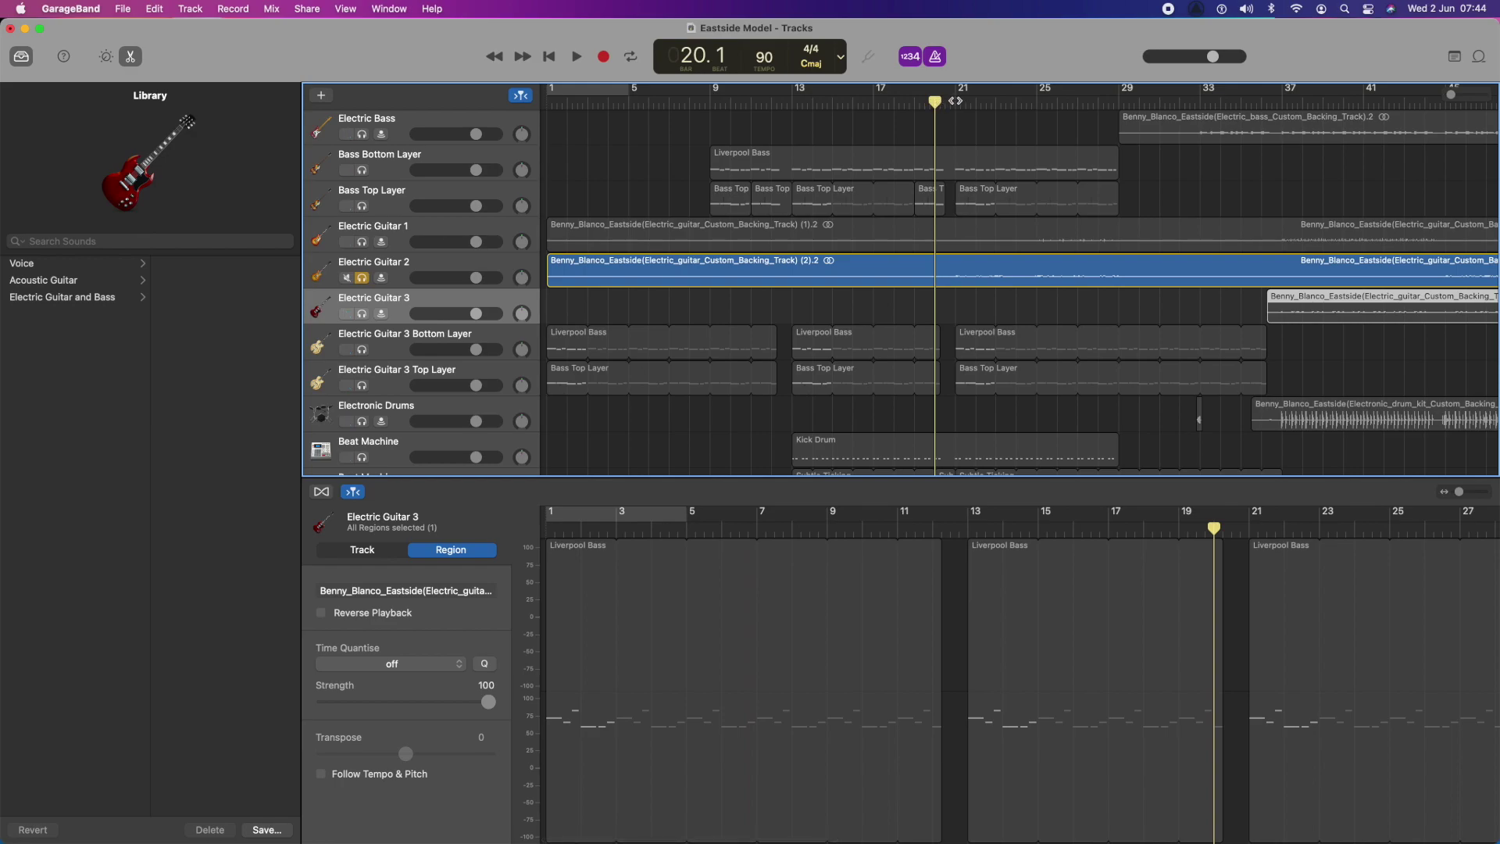
pyautogui.press('space')
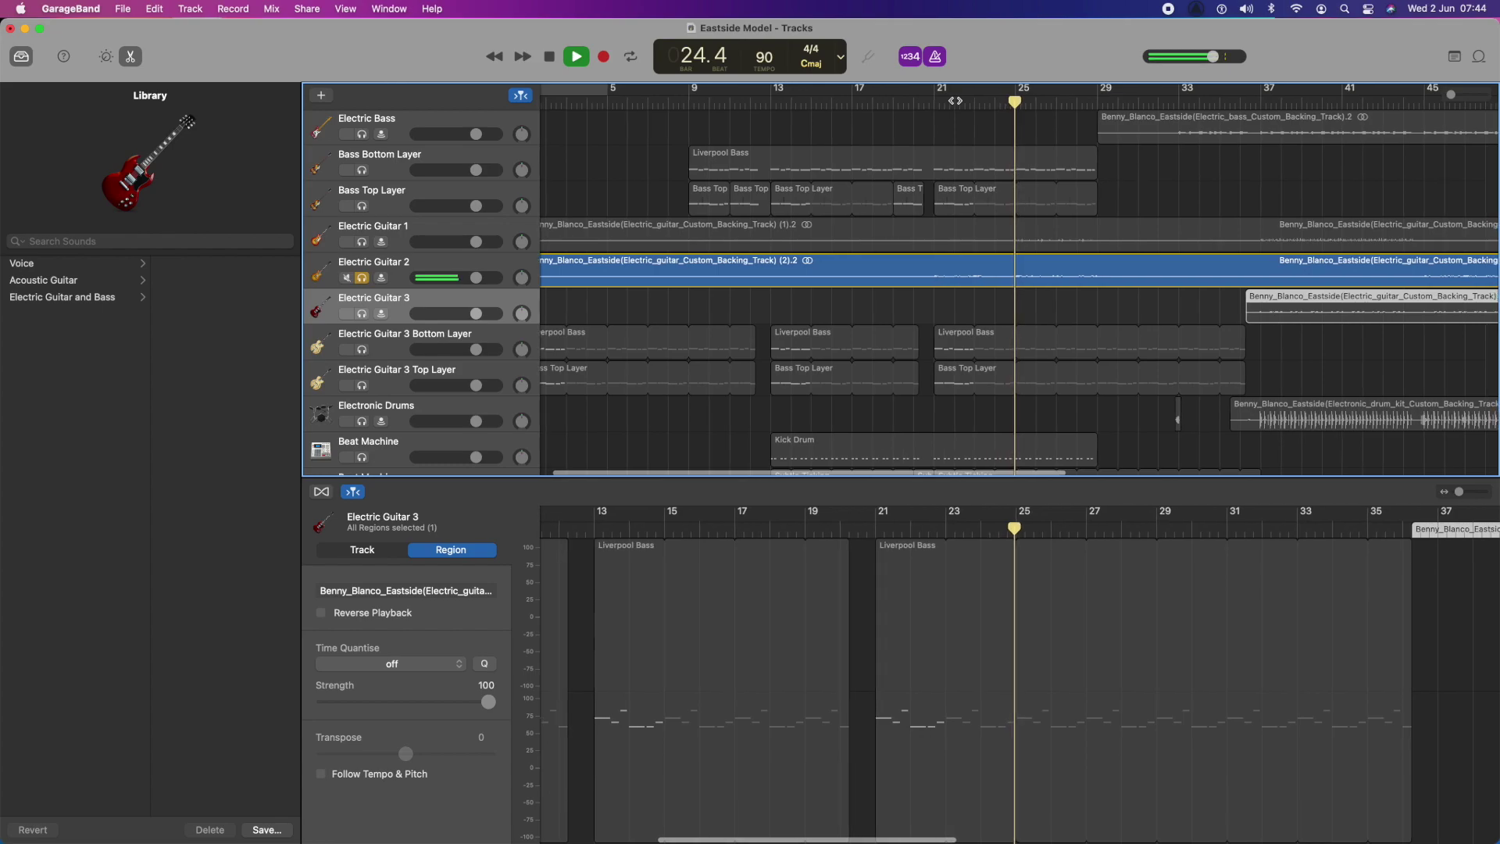
pyautogui.press('space')
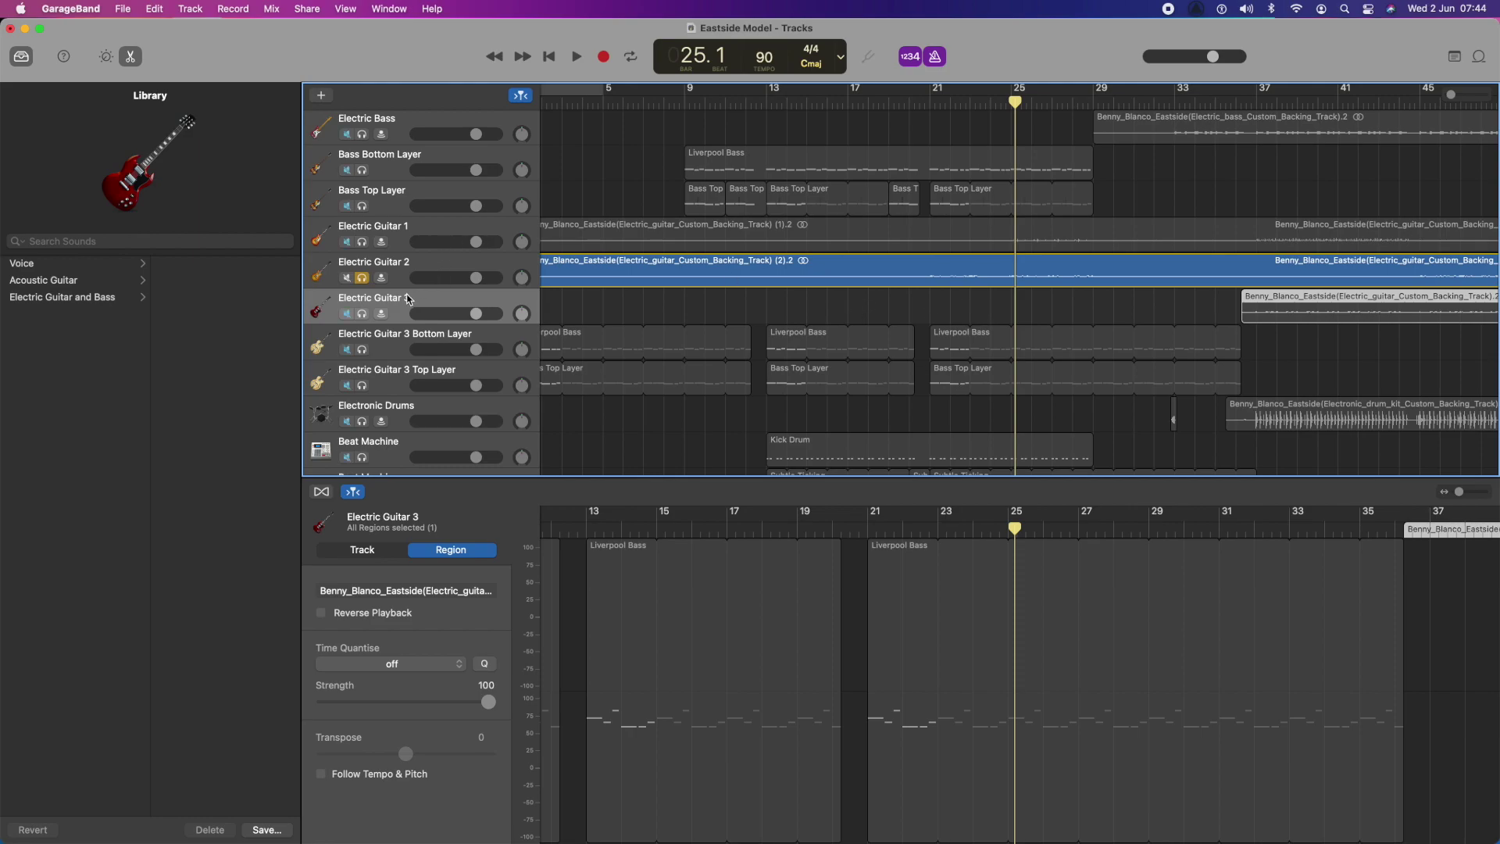
# - Create a software instrument track with the Classic Clean guitar sound and place it directly below Electric Guitar 2
pyautogui.click(321, 96)
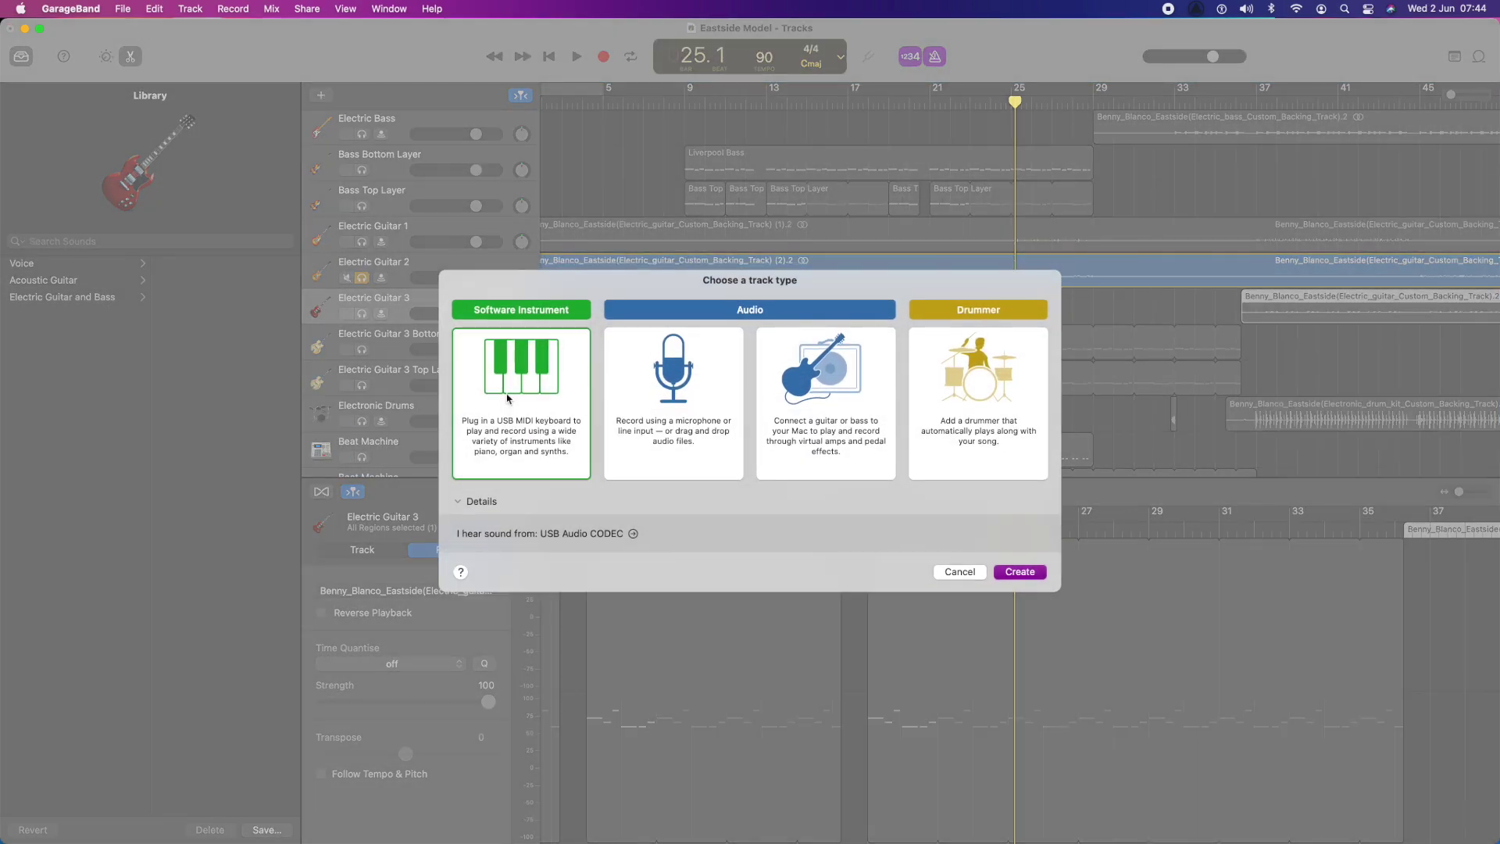
pyautogui.click(1020, 572)
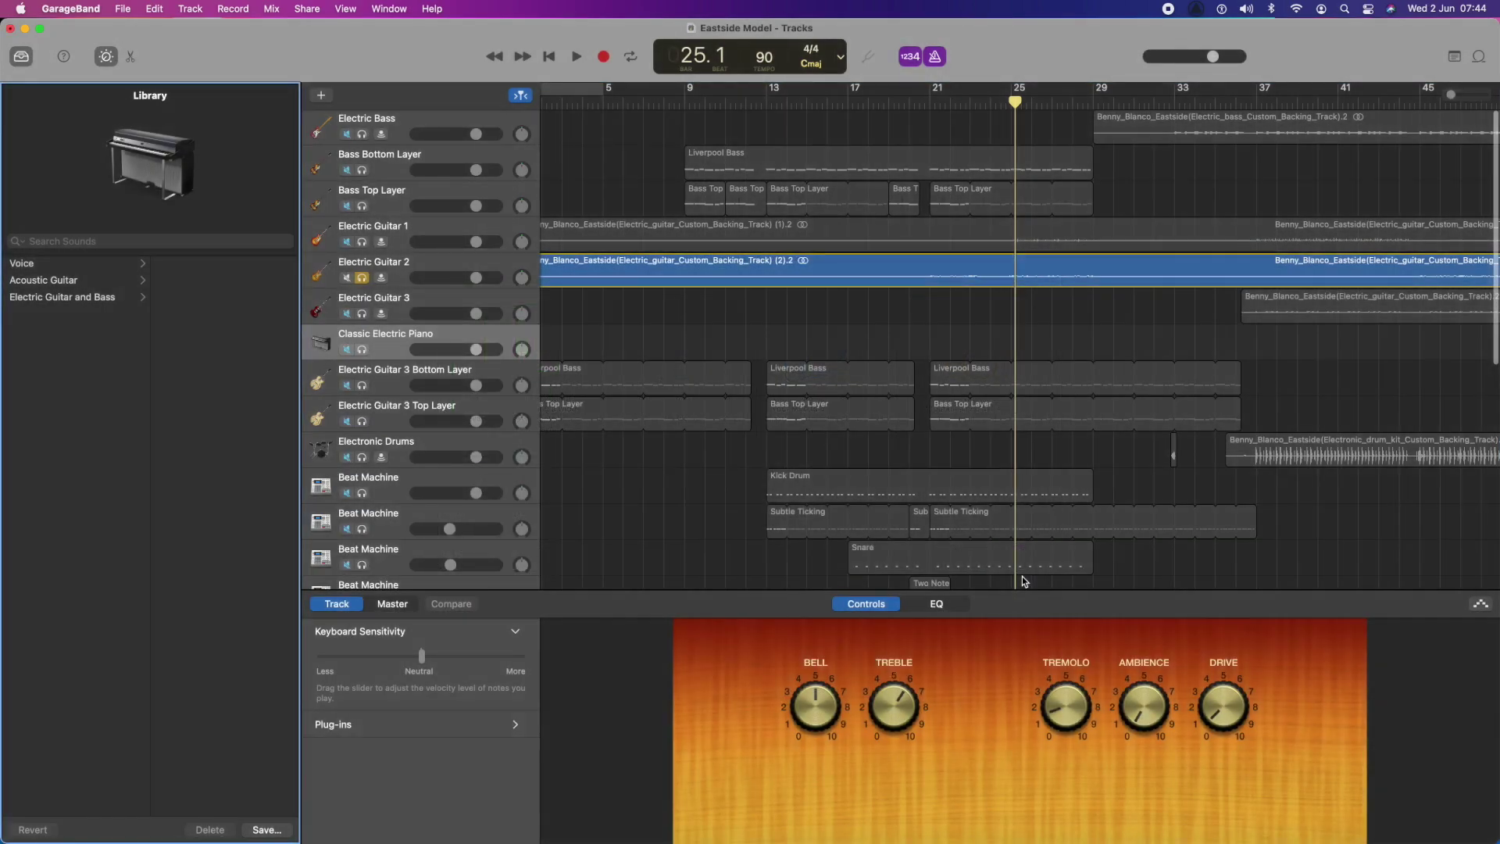
pyautogui.click(393, 350)
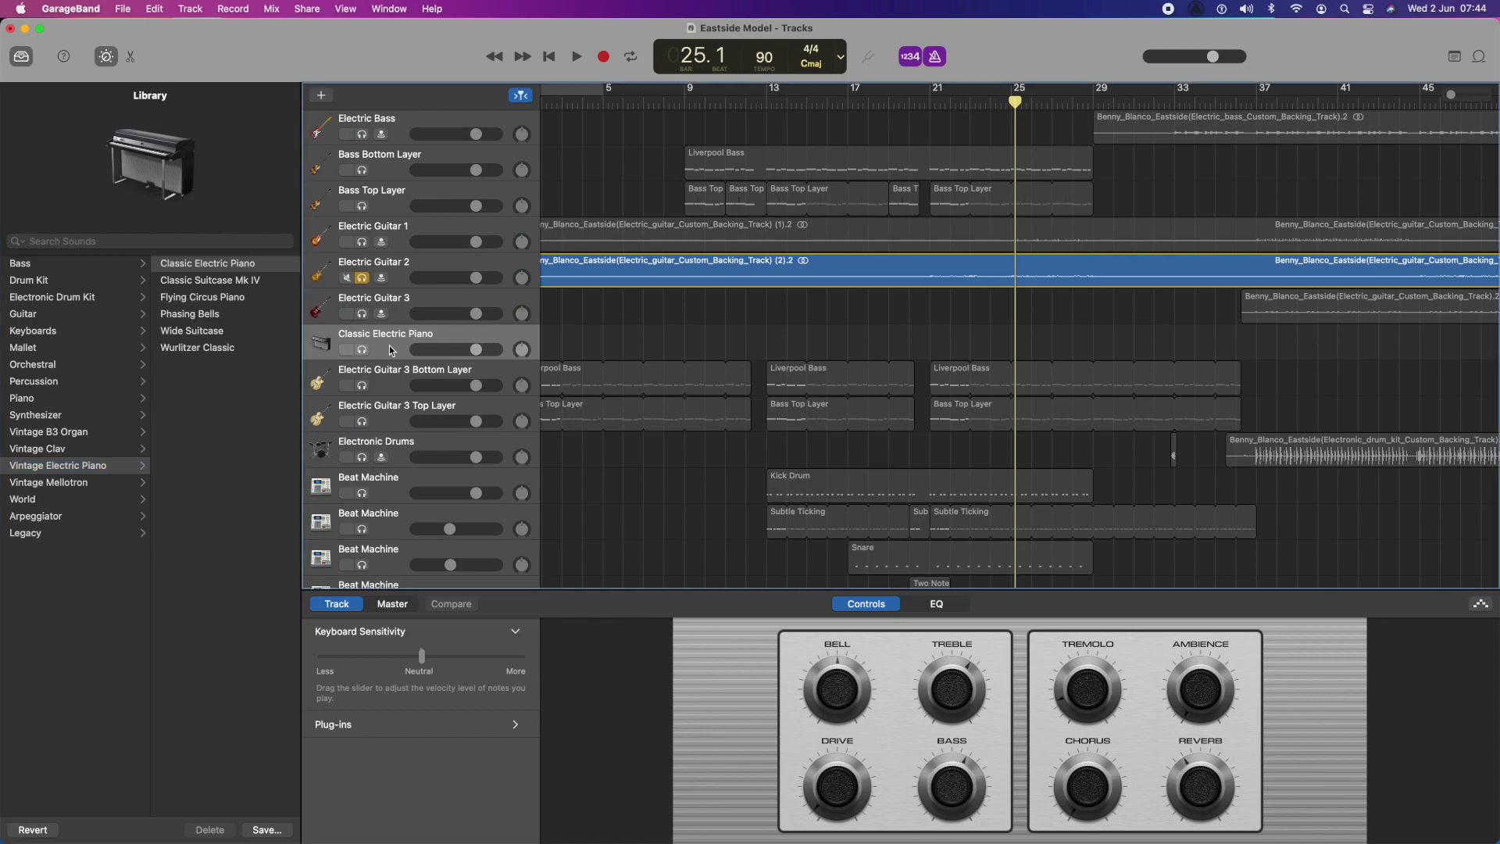
pyautogui.click(34, 316)
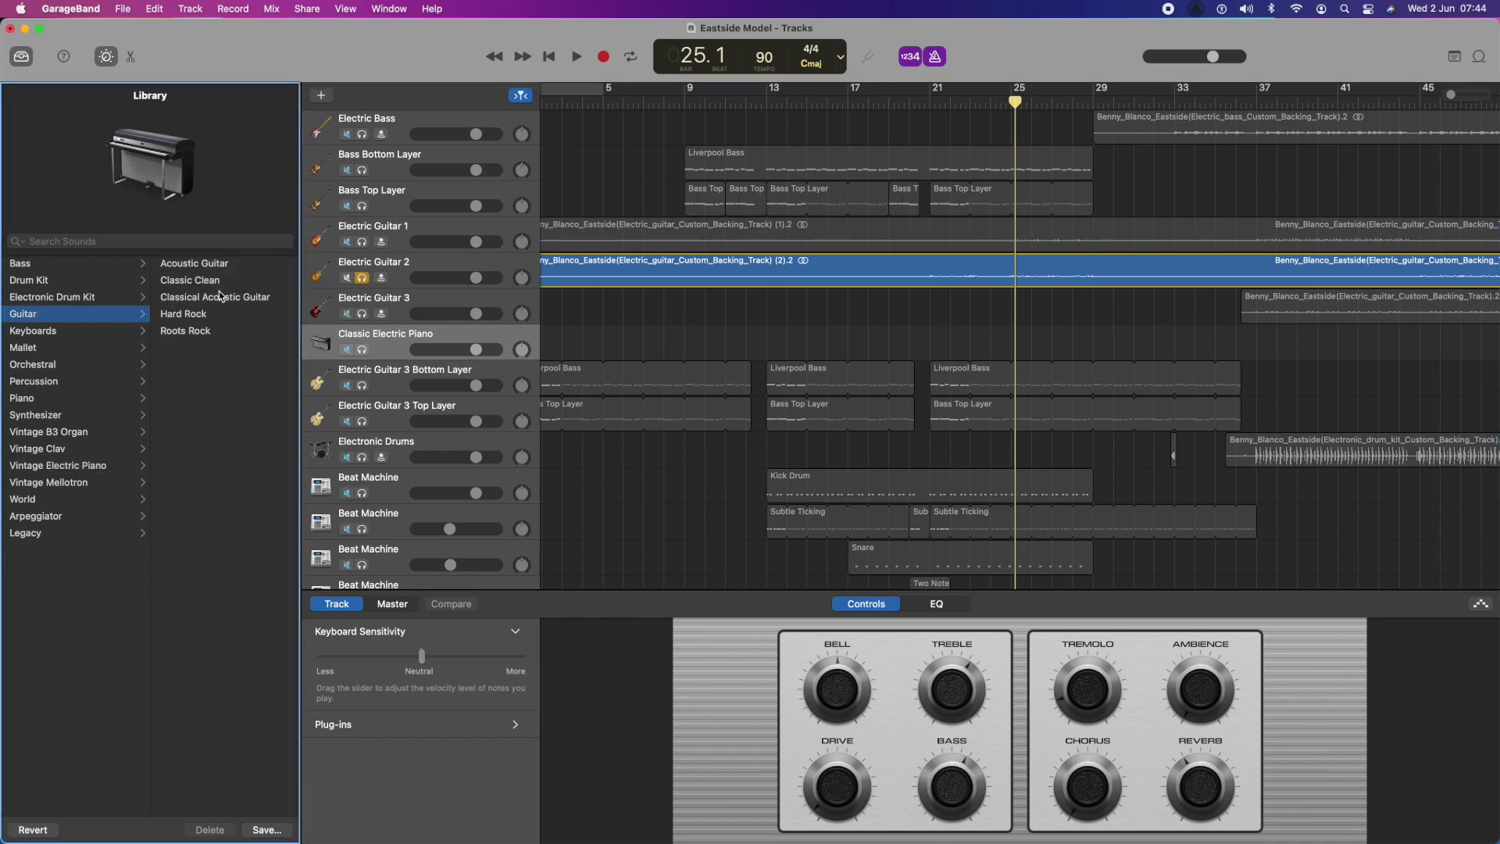
pyautogui.click(189, 280)
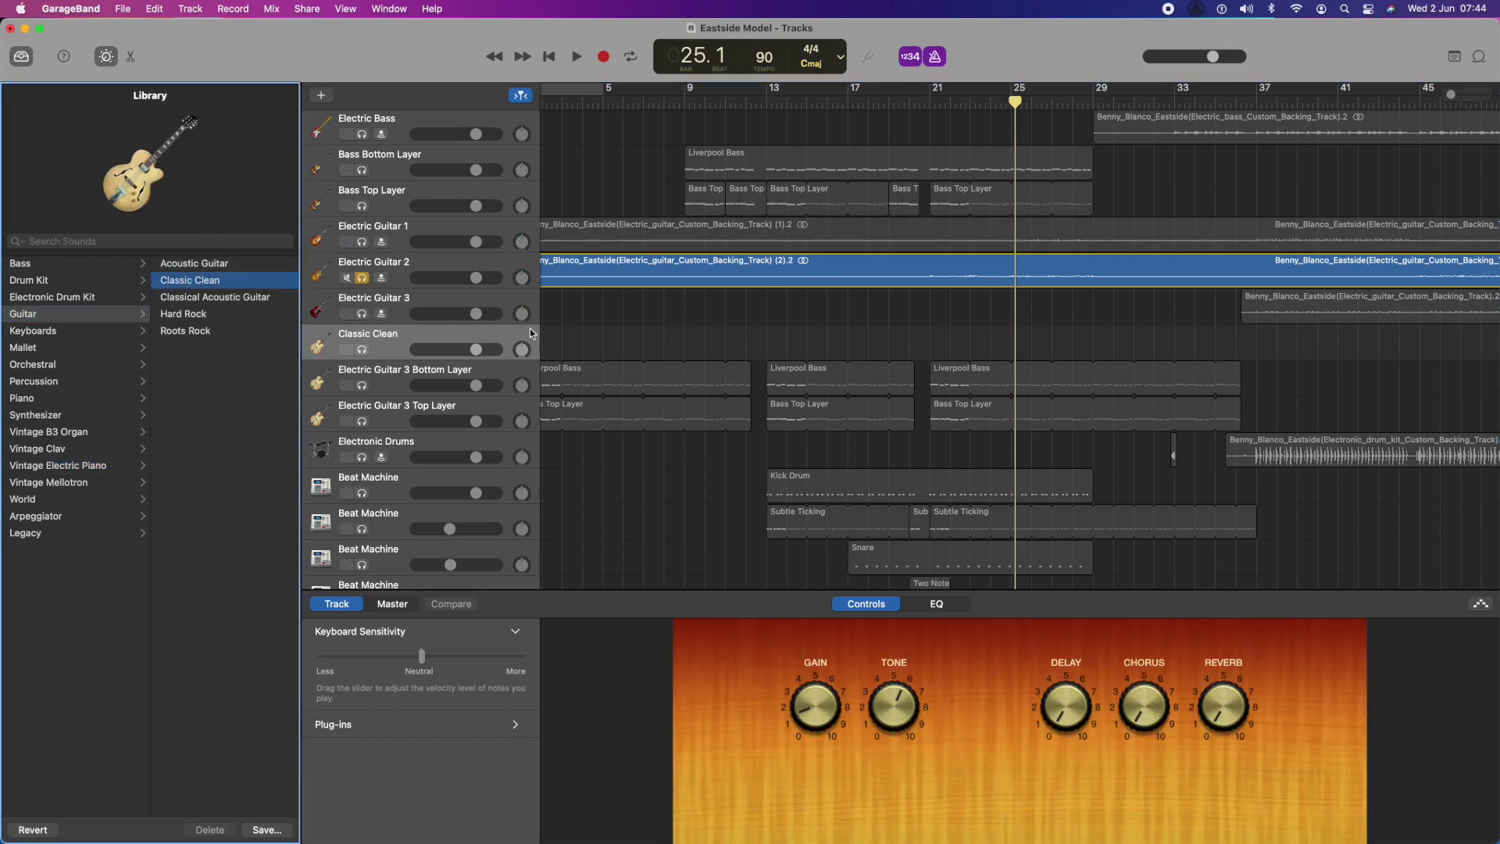
pyautogui.moveTo(412, 341); pyautogui.dragTo(407, 291)
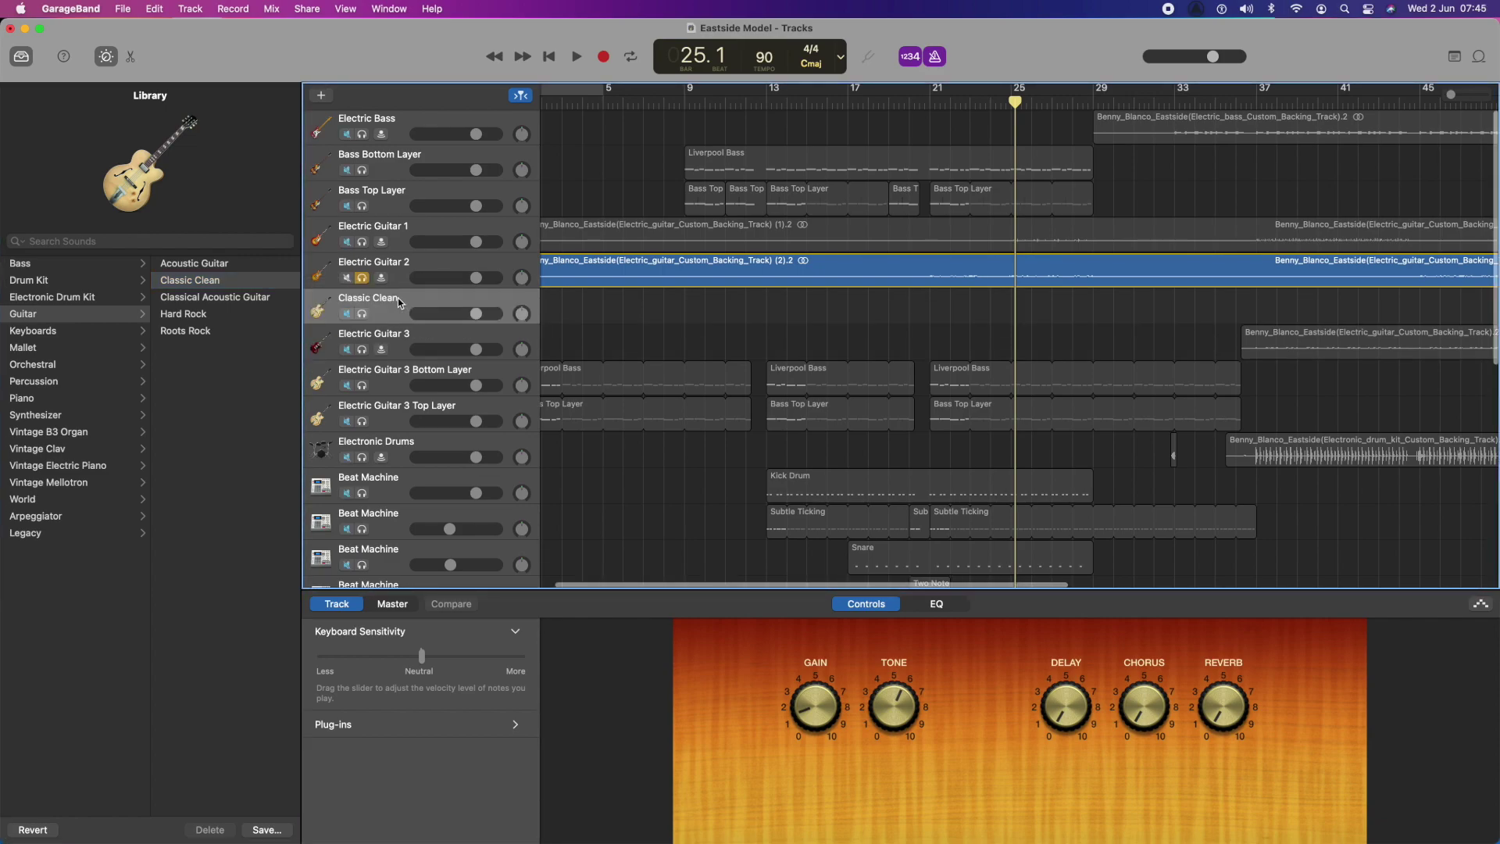
# - Duplicate the Classic Clean track and rename the first one "Electric Guitar 2 Upper Layer"
pyautogui.rightClick(399, 302)
pyautogui.click(465, 353)
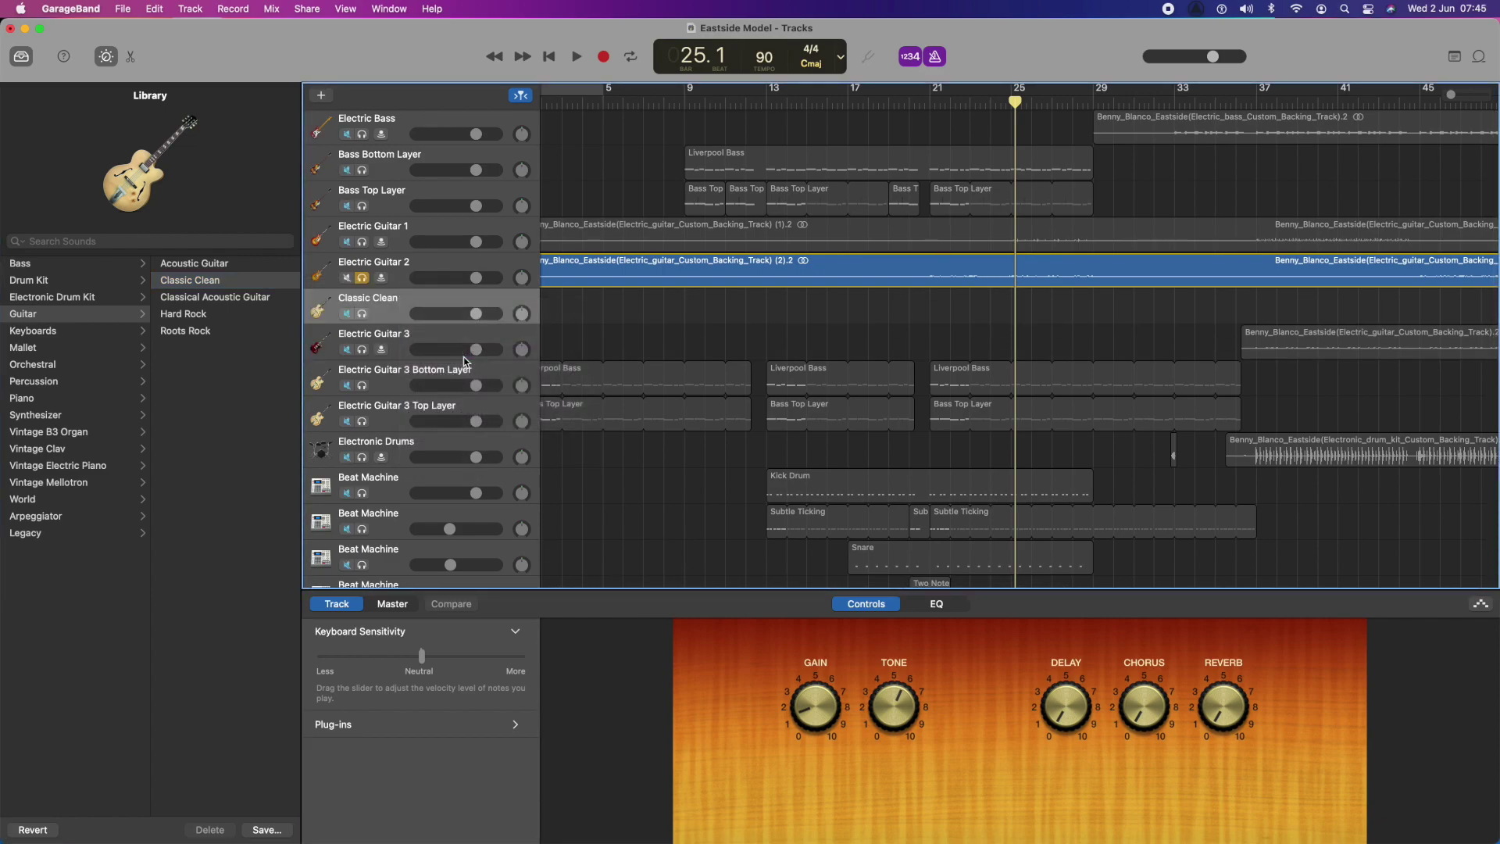
pyautogui.doubleClick(384, 299)
pyautogui.write('Electric Guitar 2 Upper Layer')
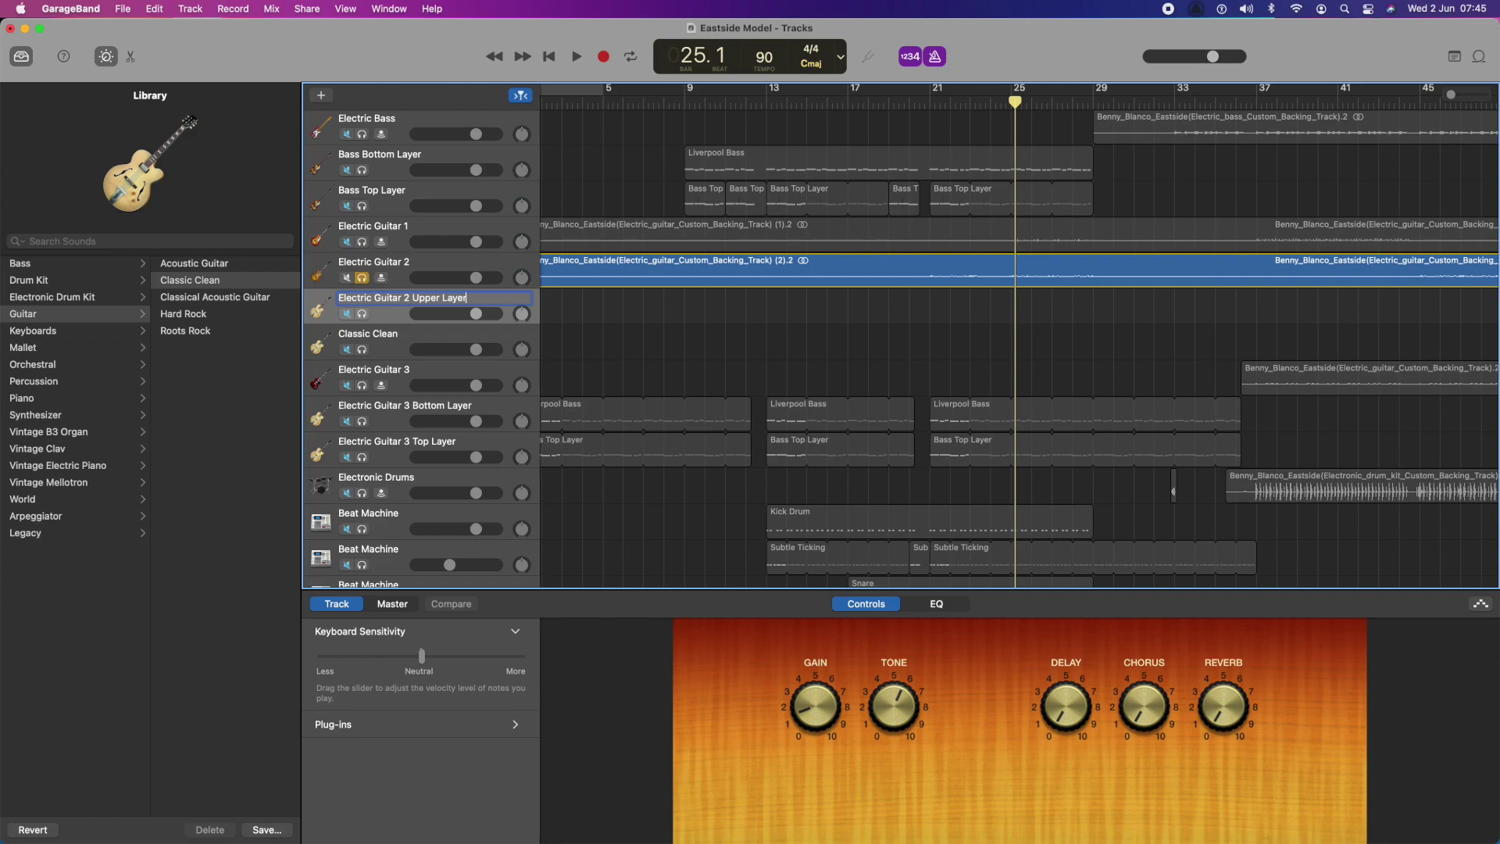
pyautogui.press('Return')
# - Rename the second Classic Clean track "Electric Guitar 2 Bottom Lower"
pyautogui.doubleClick(386, 338)
pyautogui.write('Electric Guitar 2')
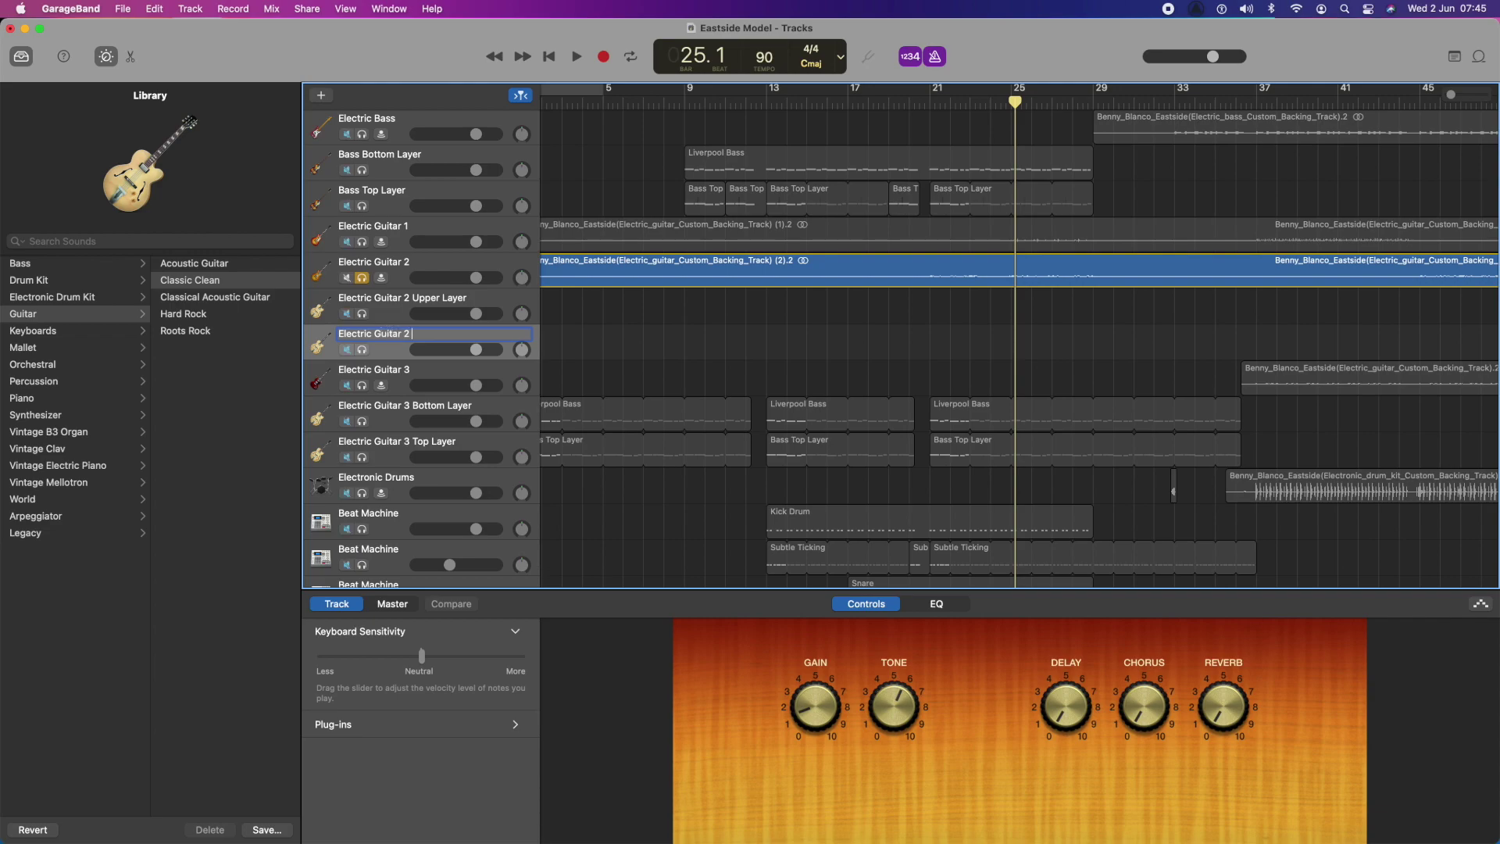
pyautogui.write('Bottom Lower')
pyautogui.press('Return')
# - Unsolo Electric Guitar 2 and solo the Electric Guitar 3 Bottom Layer and Top Layer tracks
pyautogui.hscroll(-2, 697, 364)
pyautogui.hscroll(-1, 697, 364)
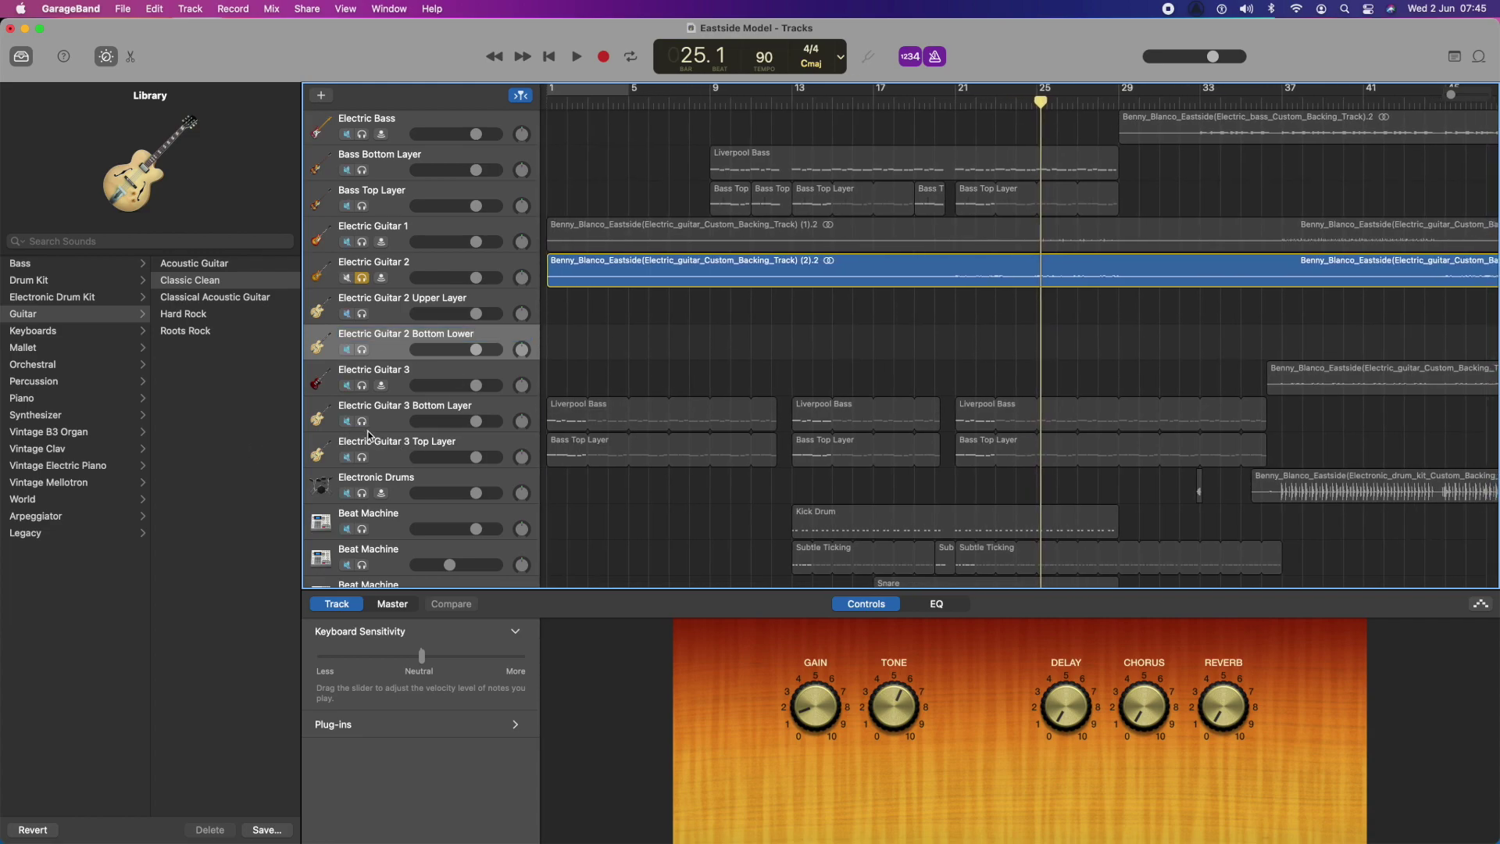
pyautogui.click(366, 280)
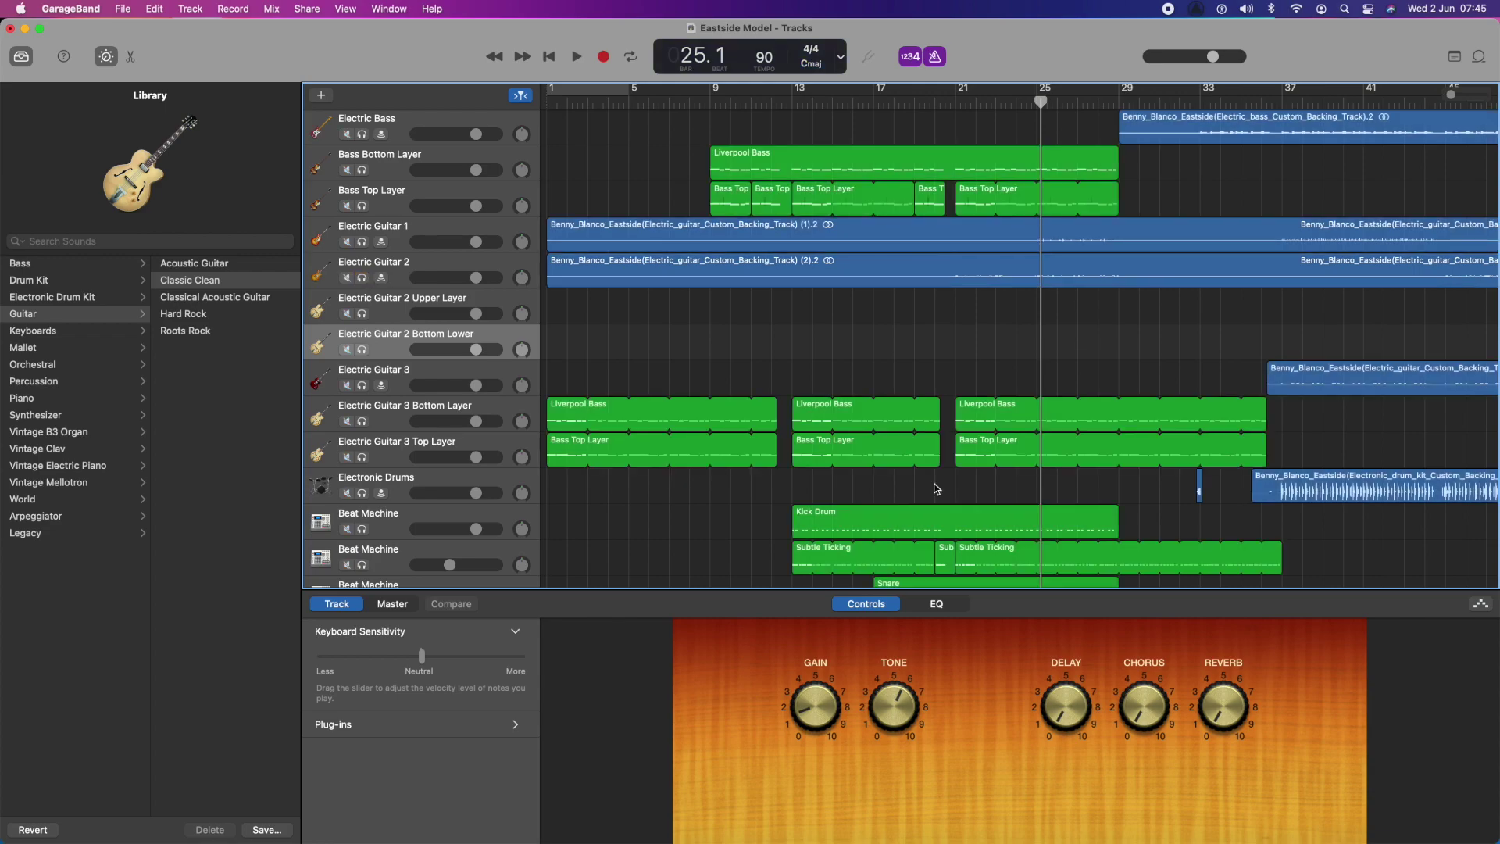
pyautogui.scroll(-4, 938, 489)
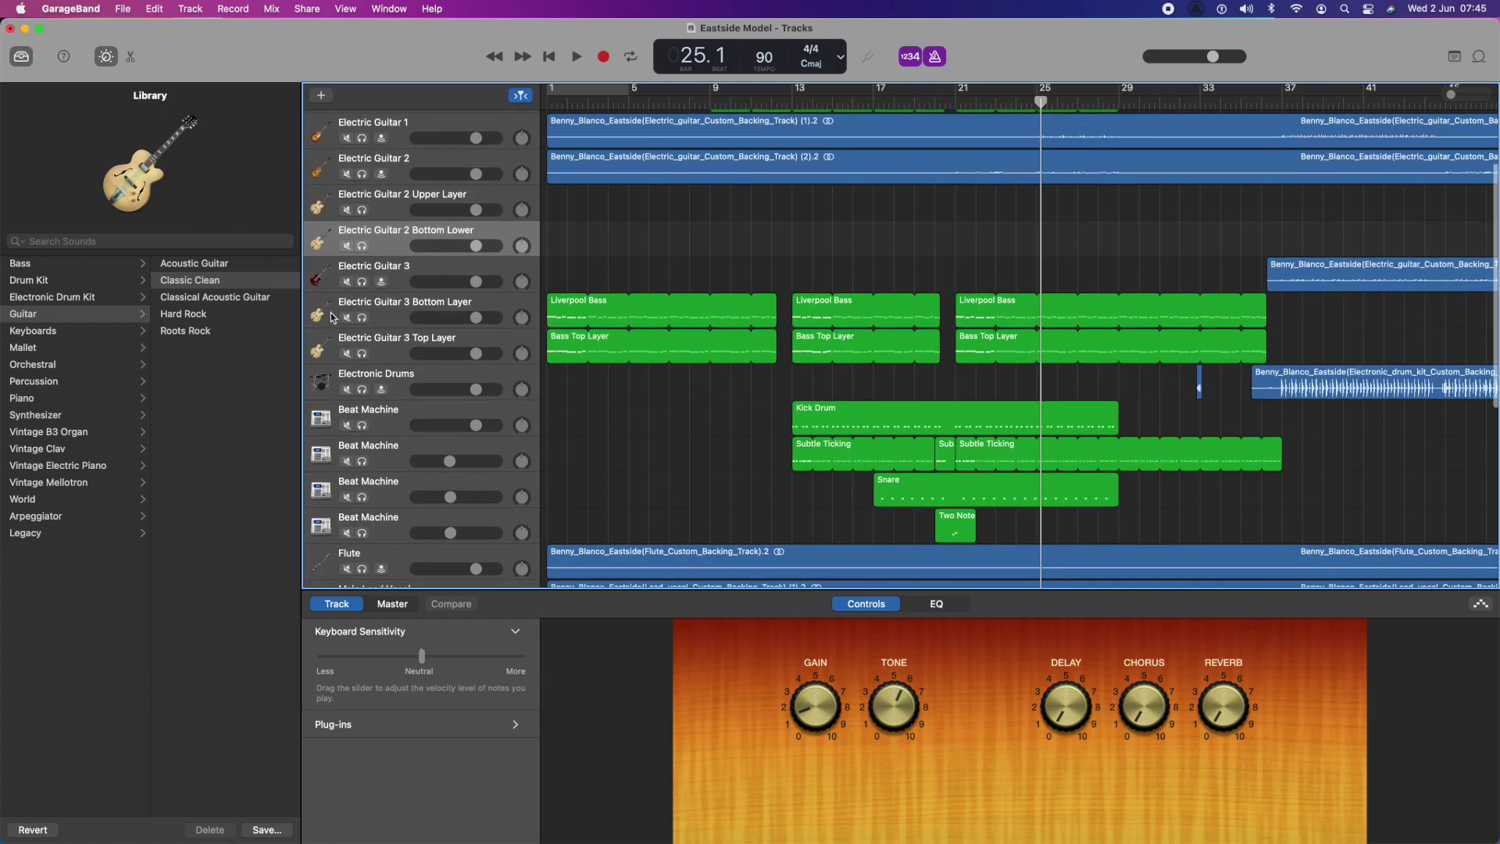
pyautogui.click(361, 318)
pyautogui.click(362, 355)
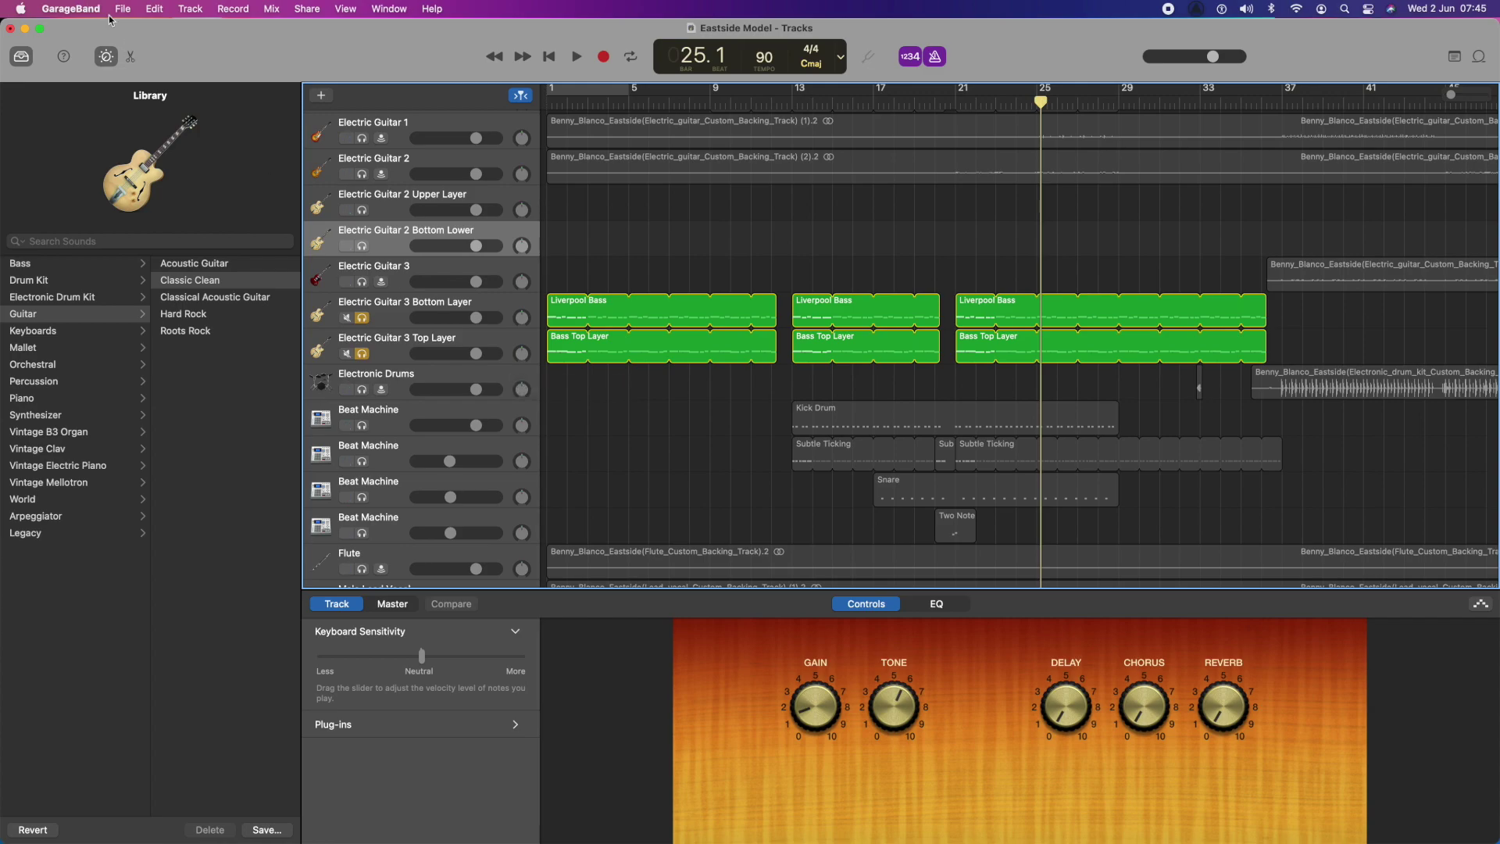
# - Switch to the Model Unit 7 Presentation in Google Slides and duplicate the two Screenshot 12 slides, 23 and 24
pyautogui.click(11, 29)
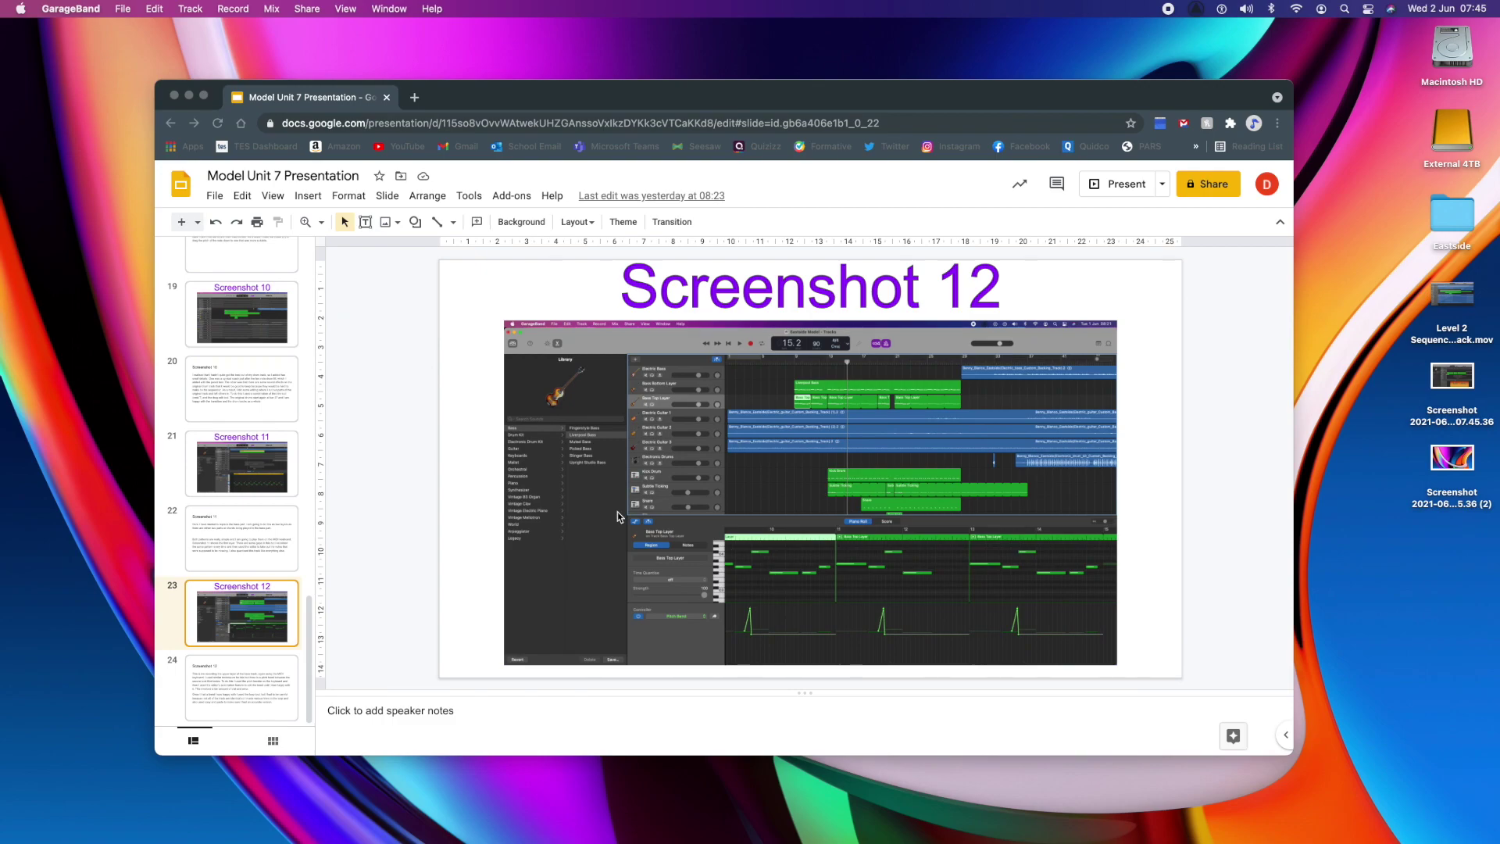
pyautogui.click(233, 656)
pyautogui.click(252, 695)
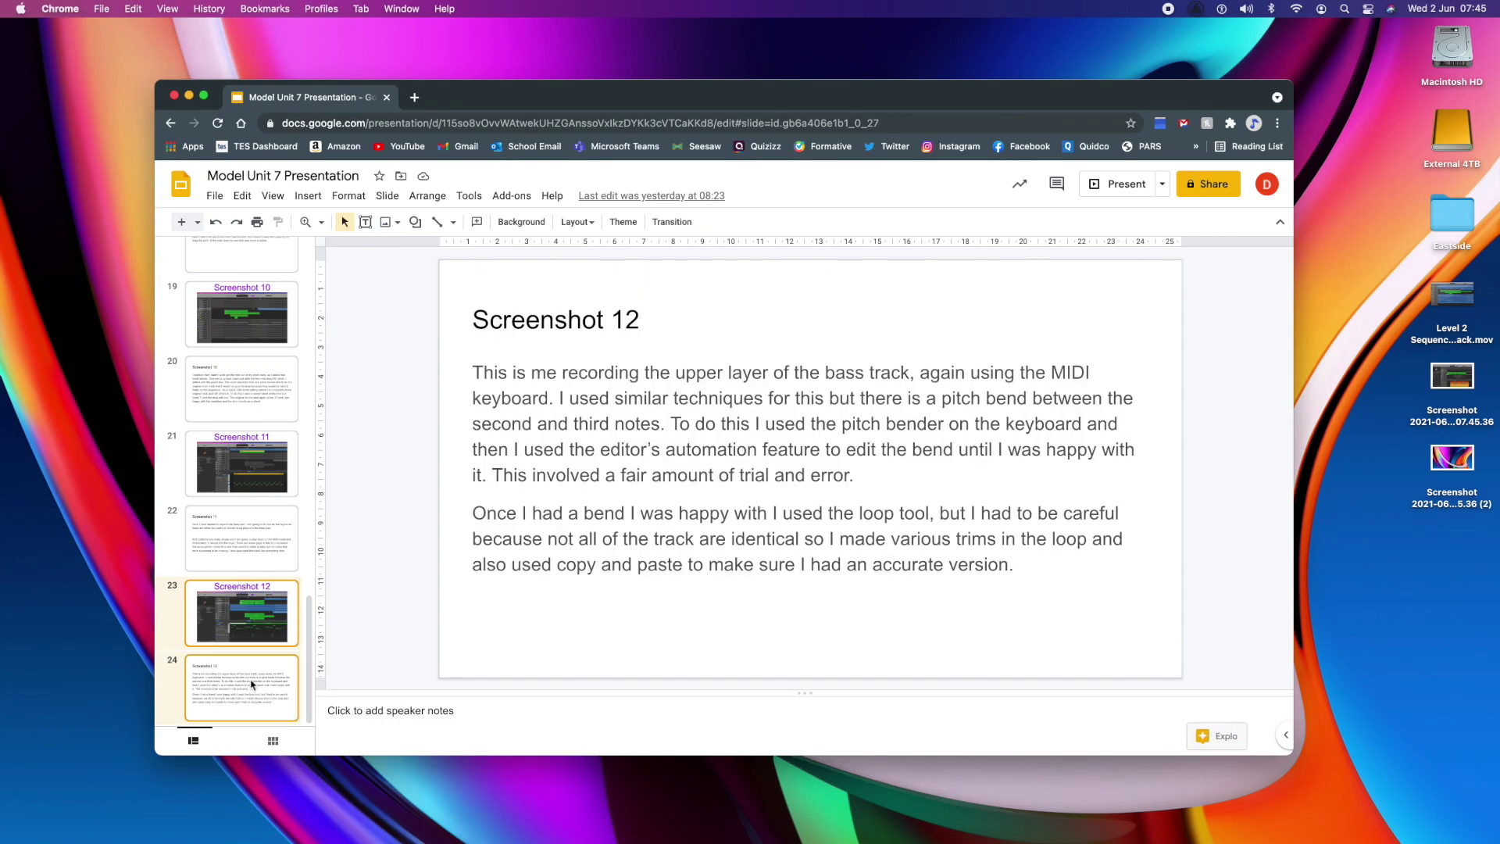
pyautogui.rightClick(240, 691)
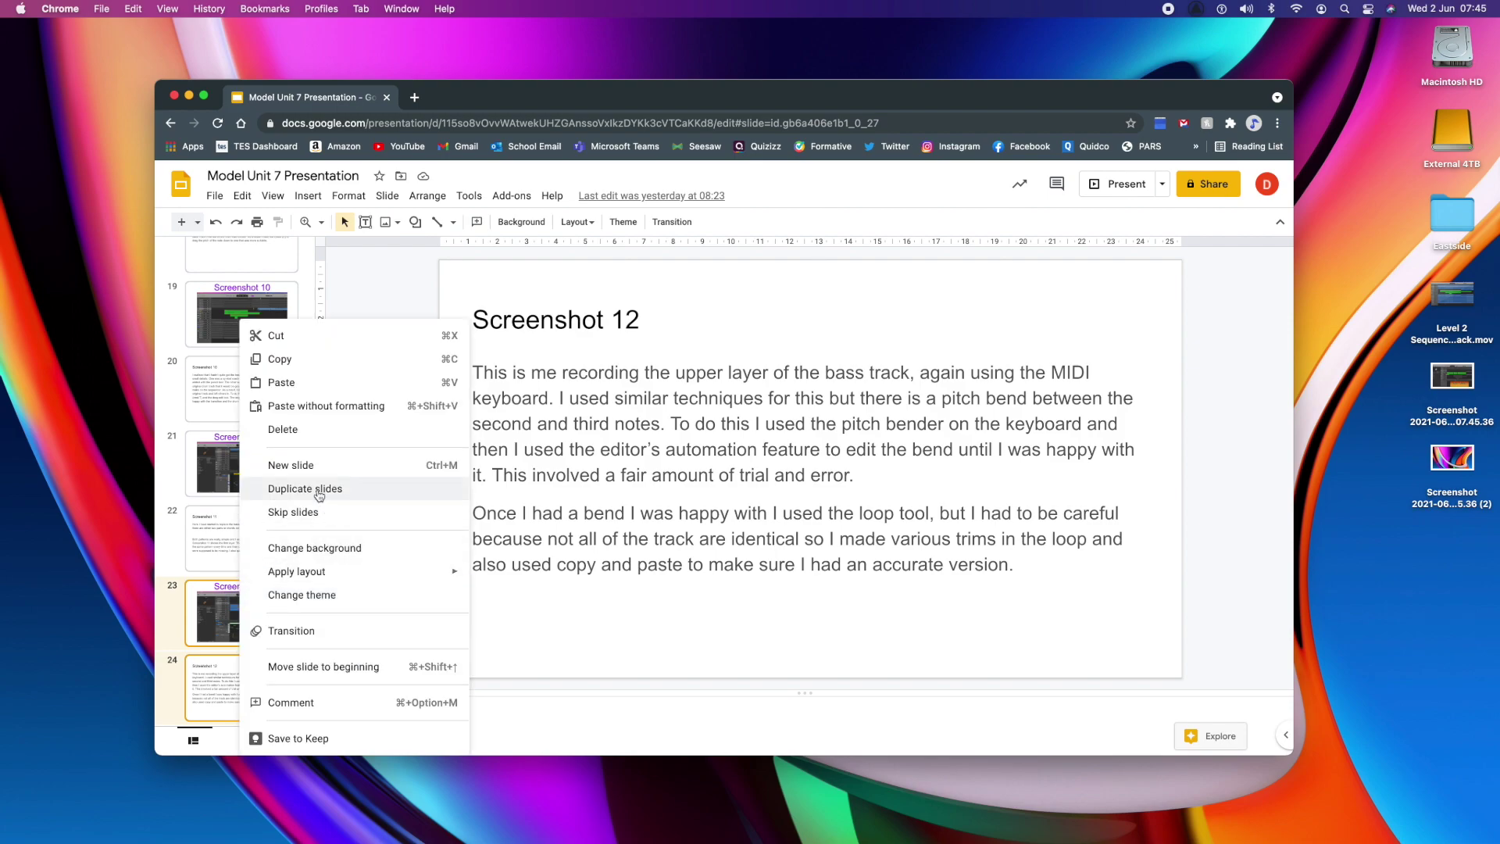
pyautogui.click(313, 488)
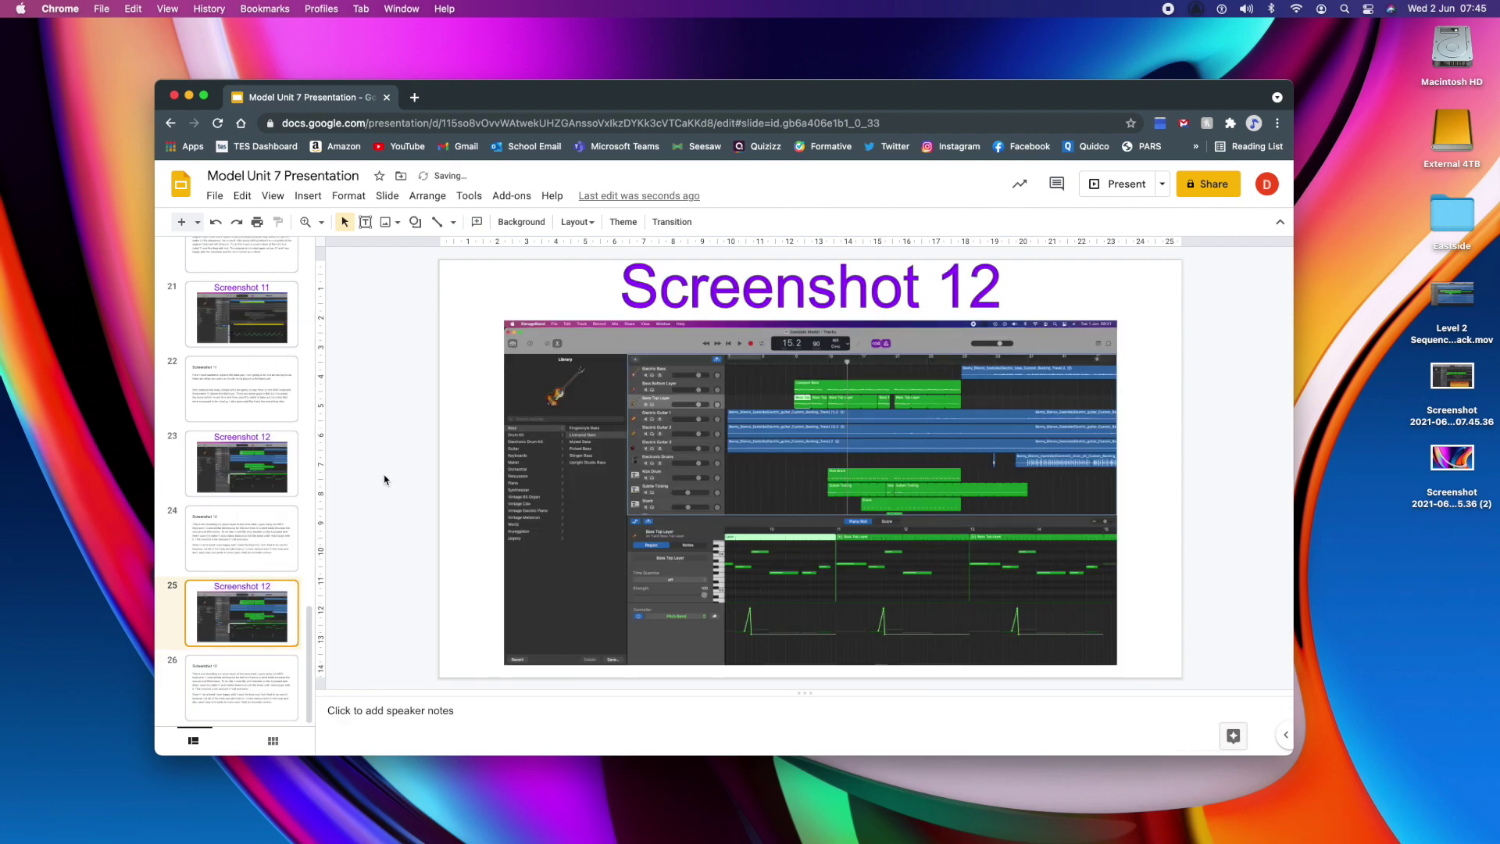
# - Retitle the duplicated image slide 25 as "Screenshot 13"
pyautogui.tripleClick(966, 300)
pyautogui.click(727, 336)
pyautogui.write('3')
pyautogui.press('Return')
# - Replace slide 25's image with the new GarageBand screenshot from the desktop and centre it on the page
pyautogui.click(900, 435)
pyautogui.press('BackSpace')
pyautogui.moveTo(1455, 379); pyautogui.dragTo(801, 441)
pyautogui.rightClick(810, 449)
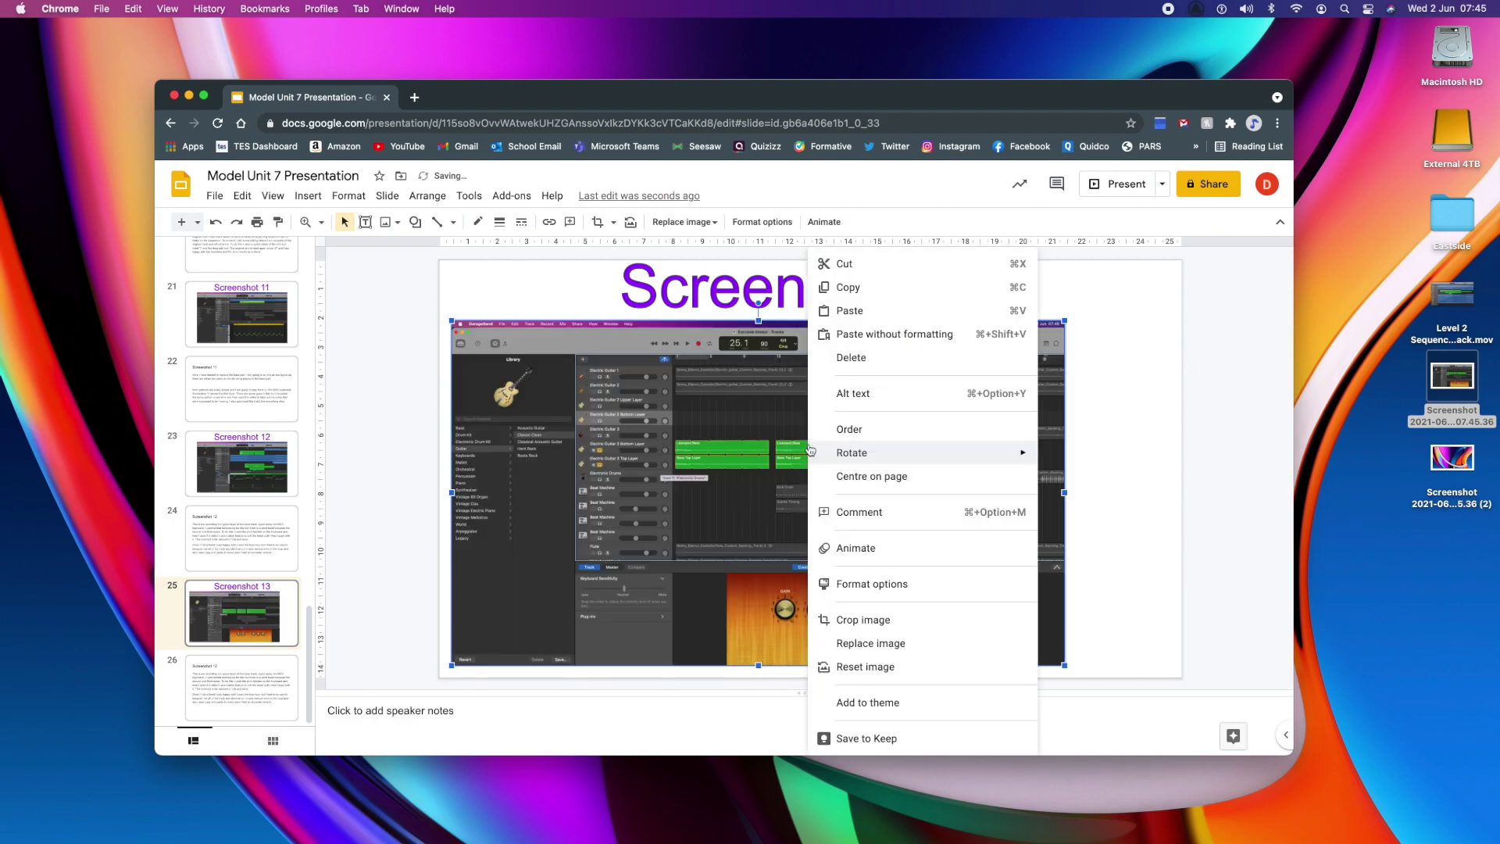
pyautogui.moveTo(1005, 479)
pyautogui.click(1083, 479)
# - Retitle the duplicated text slide 26 as "Screenshot 13"
pyautogui.click(237, 670)
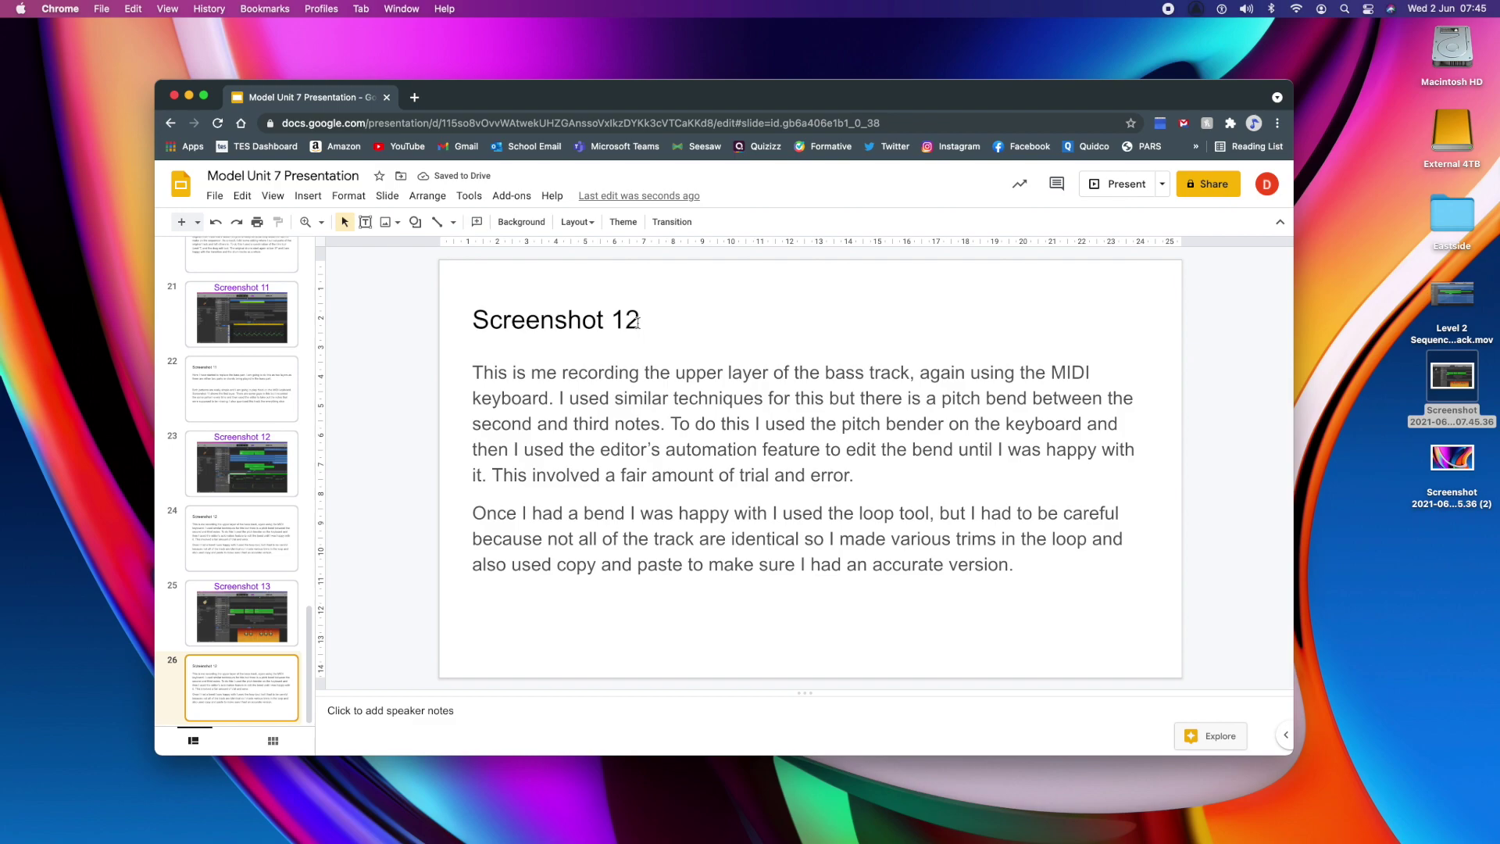
pyautogui.click(638, 322)
pyautogui.press('BackSpace')
pyautogui.write('3')
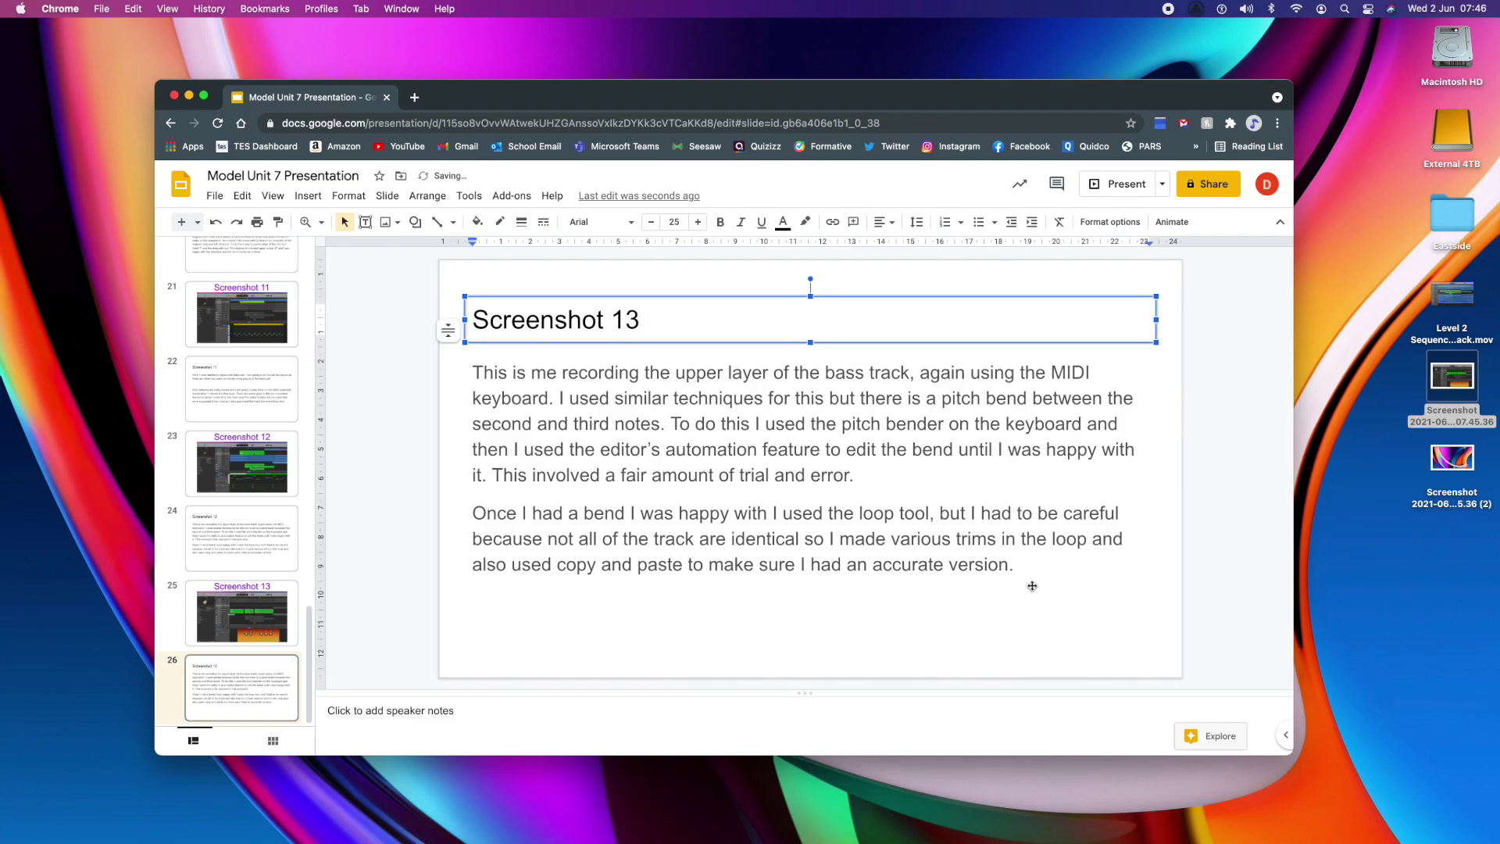
# - Replace slide 26's body text with a description starting "Here I am recording the first of three guitar tracks (Electric"
pyautogui.moveTo(1017, 566); pyautogui.dragTo(462, 369)
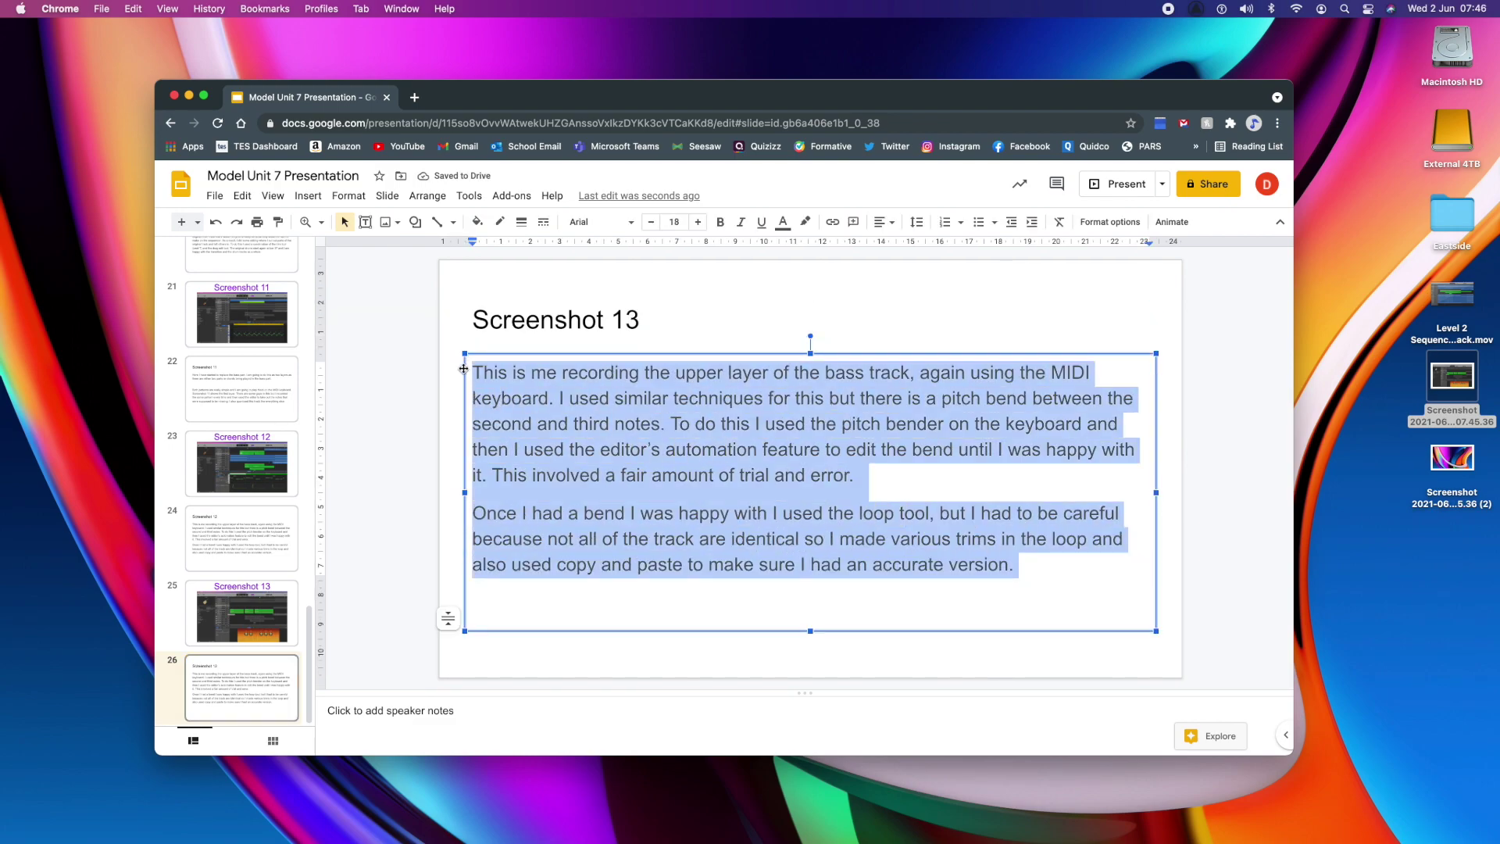
pyautogui.write('Here I am recording')
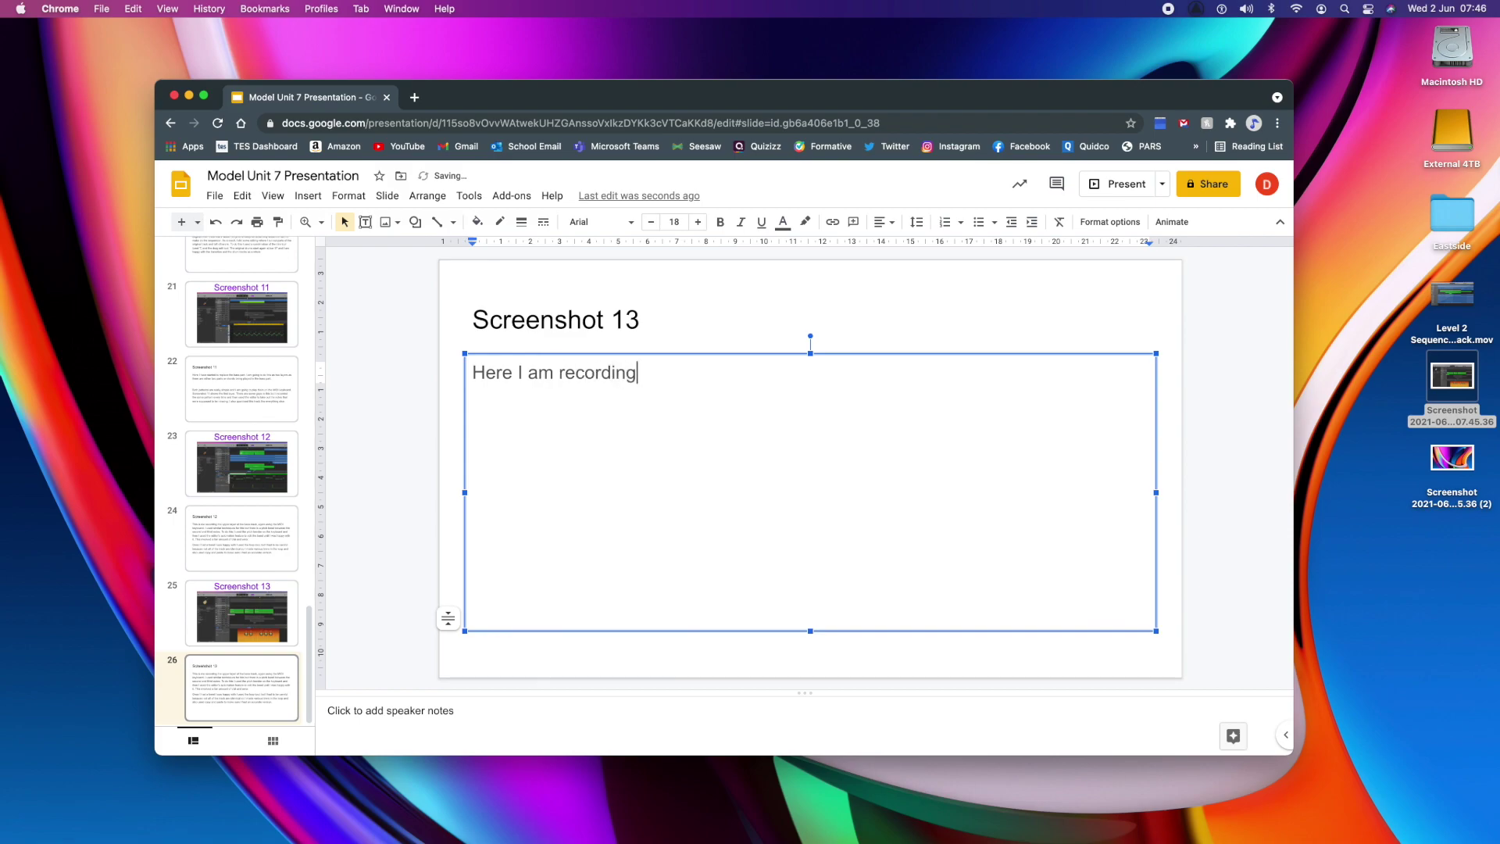
pyautogui.write(' the first of three guitar tracks (Elc')
pyautogui.press('BackSpace')
pyautogui.press('BackSpace')
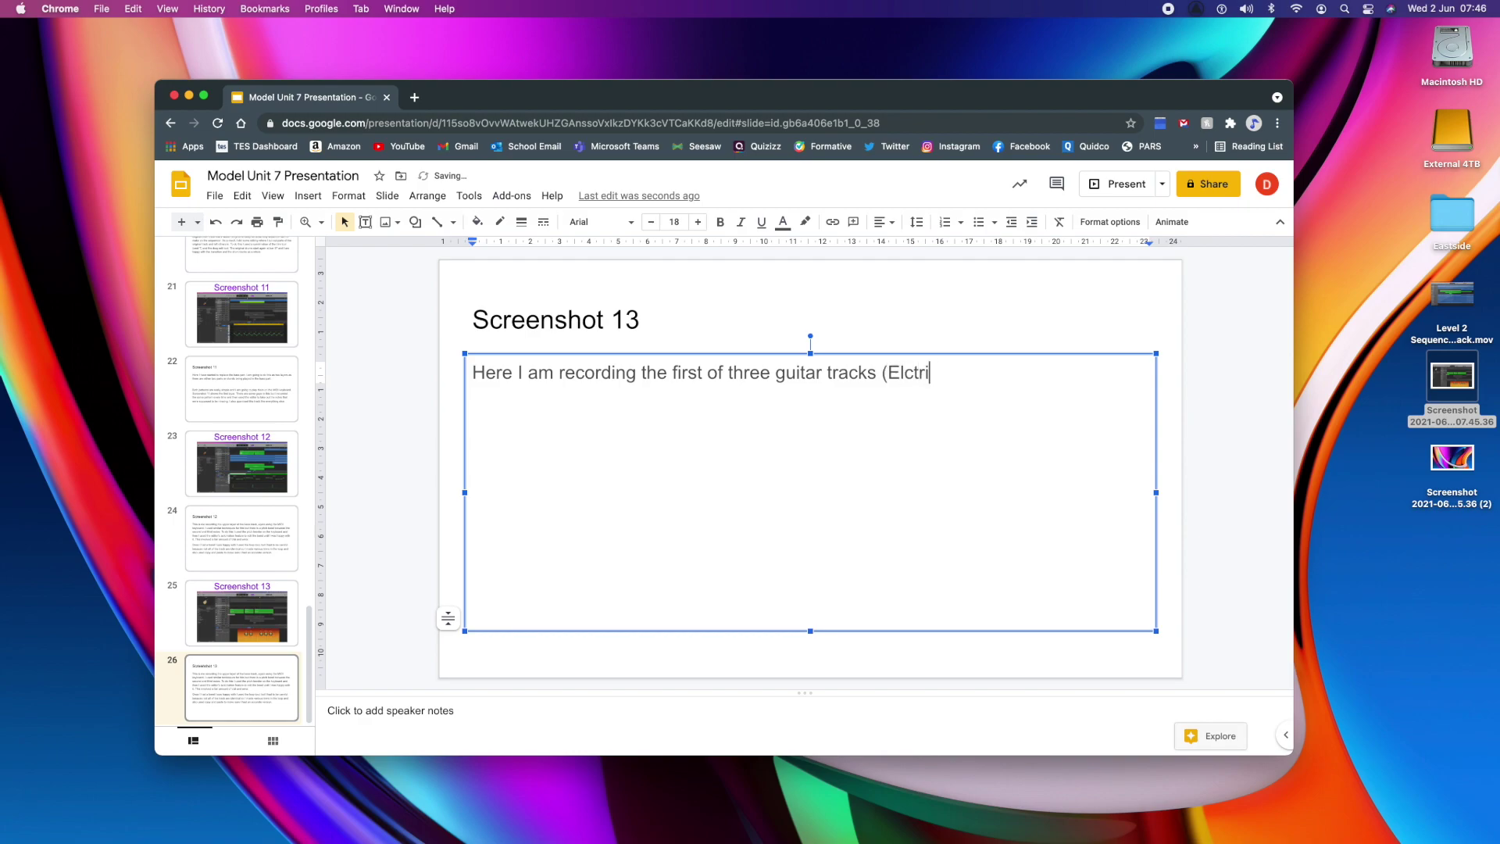
pyautogui.write('ric Gui')
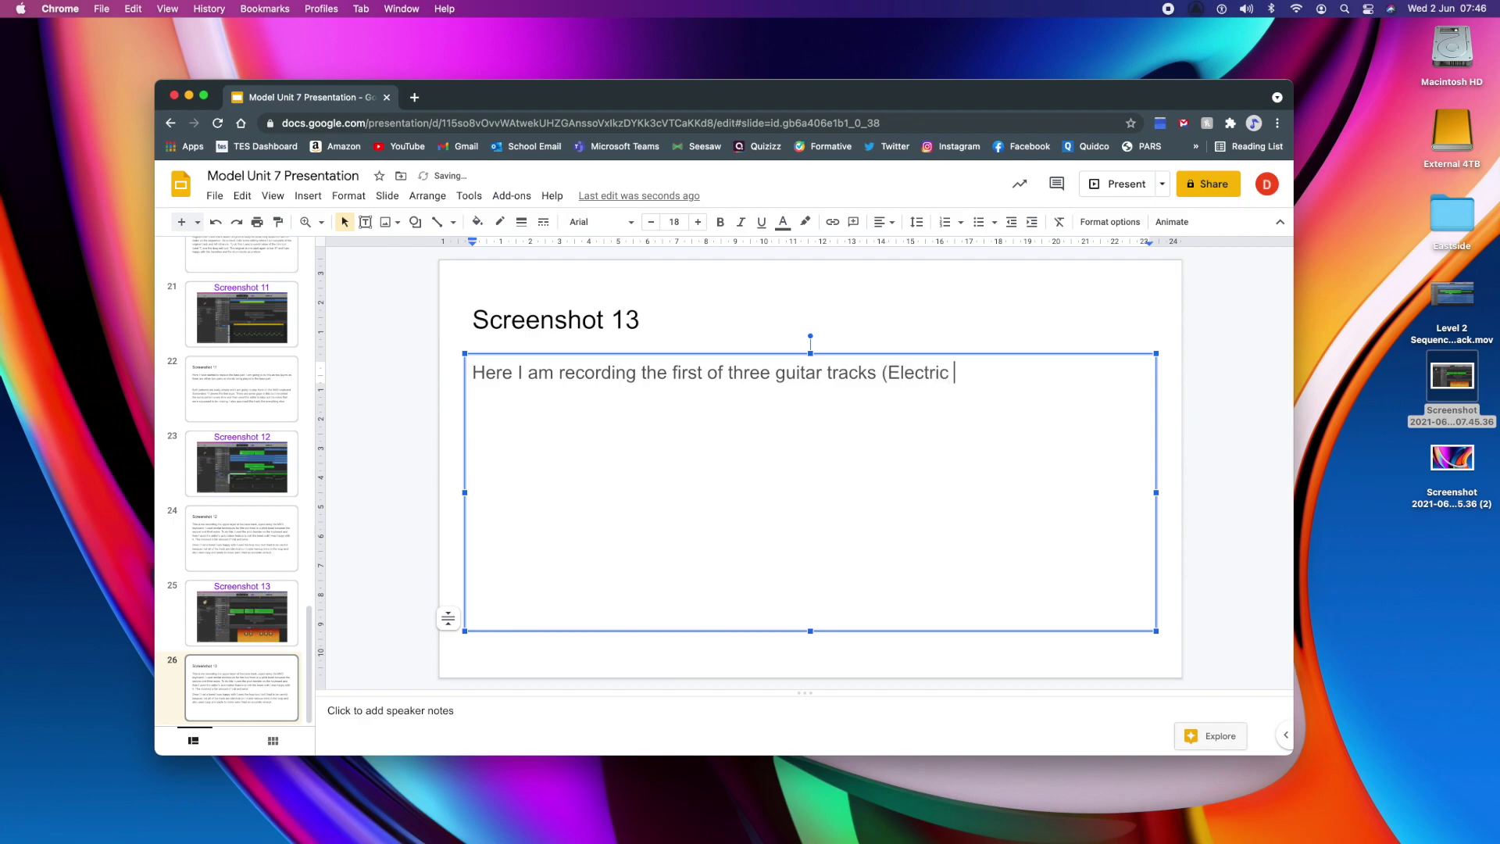
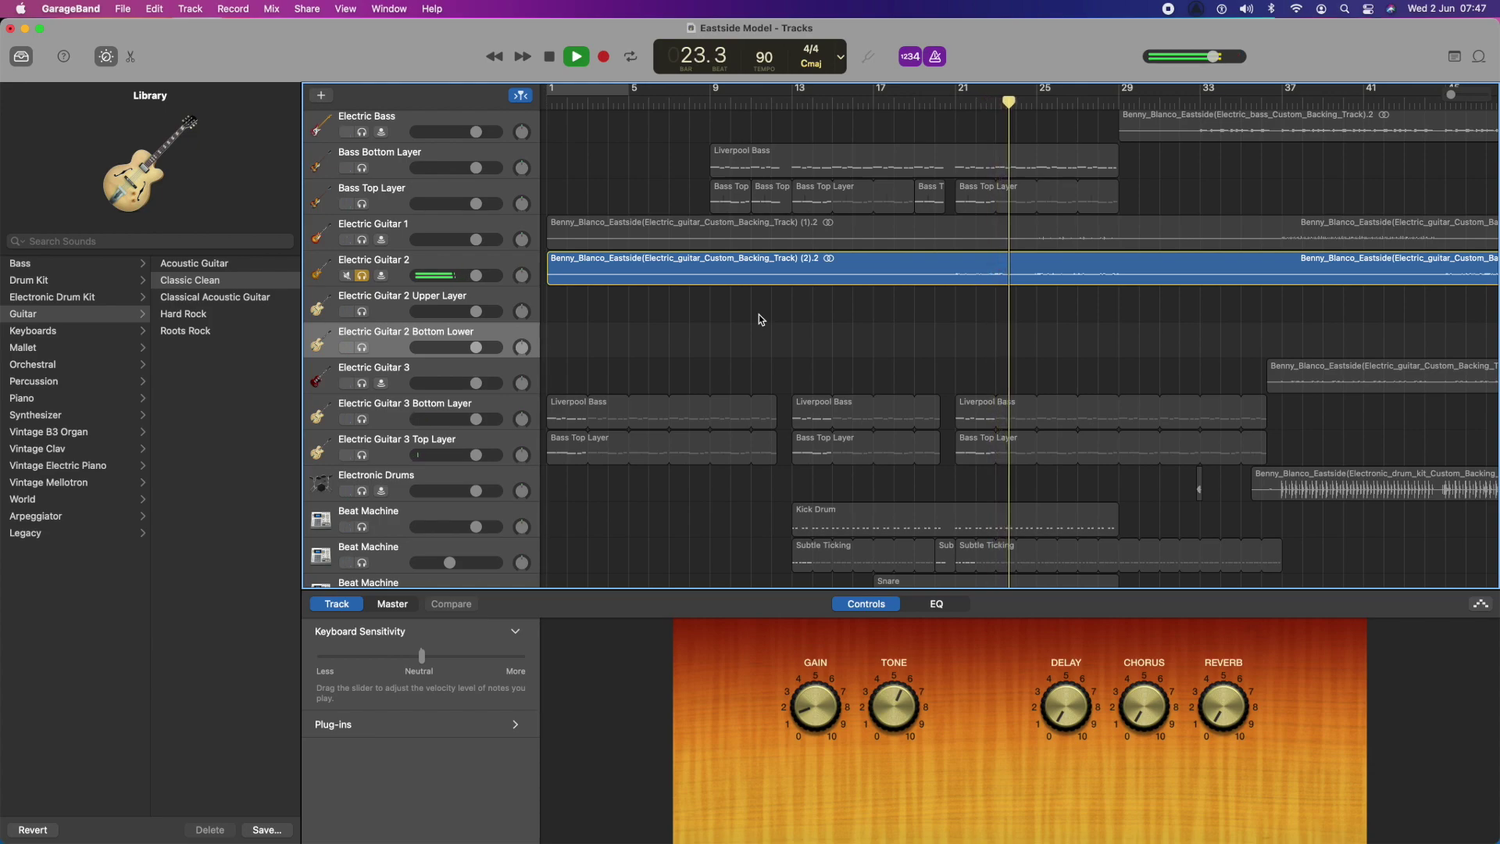
# - In GarageBand, record a two-bar part on the Electric Guitar 2 Upper Layer track starting at bar 21
pyautogui.hscroll(-1, 764, 319)
pyautogui.press('space')
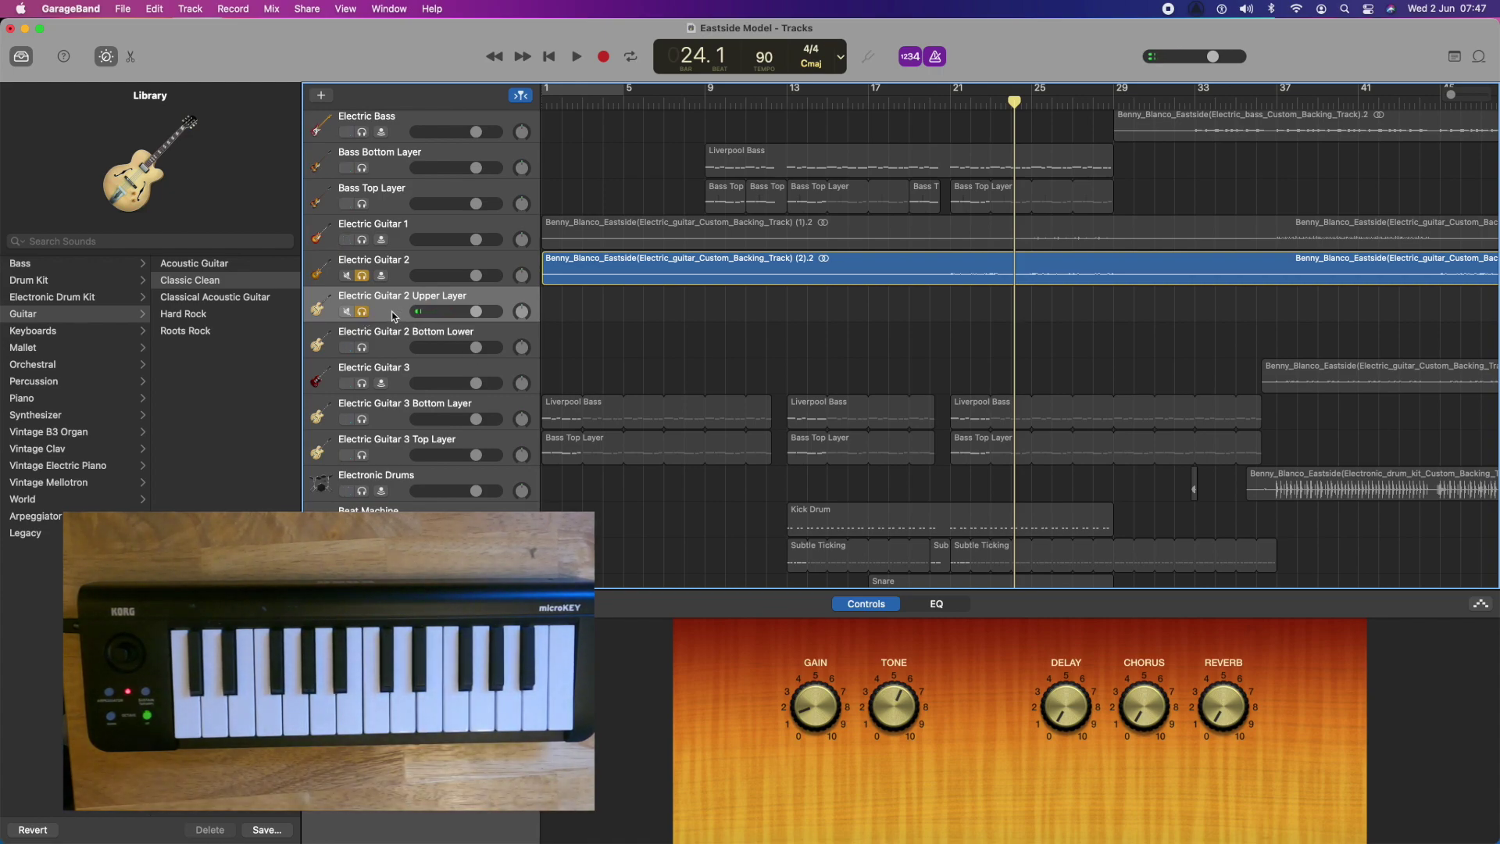
pyautogui.click(953, 102)
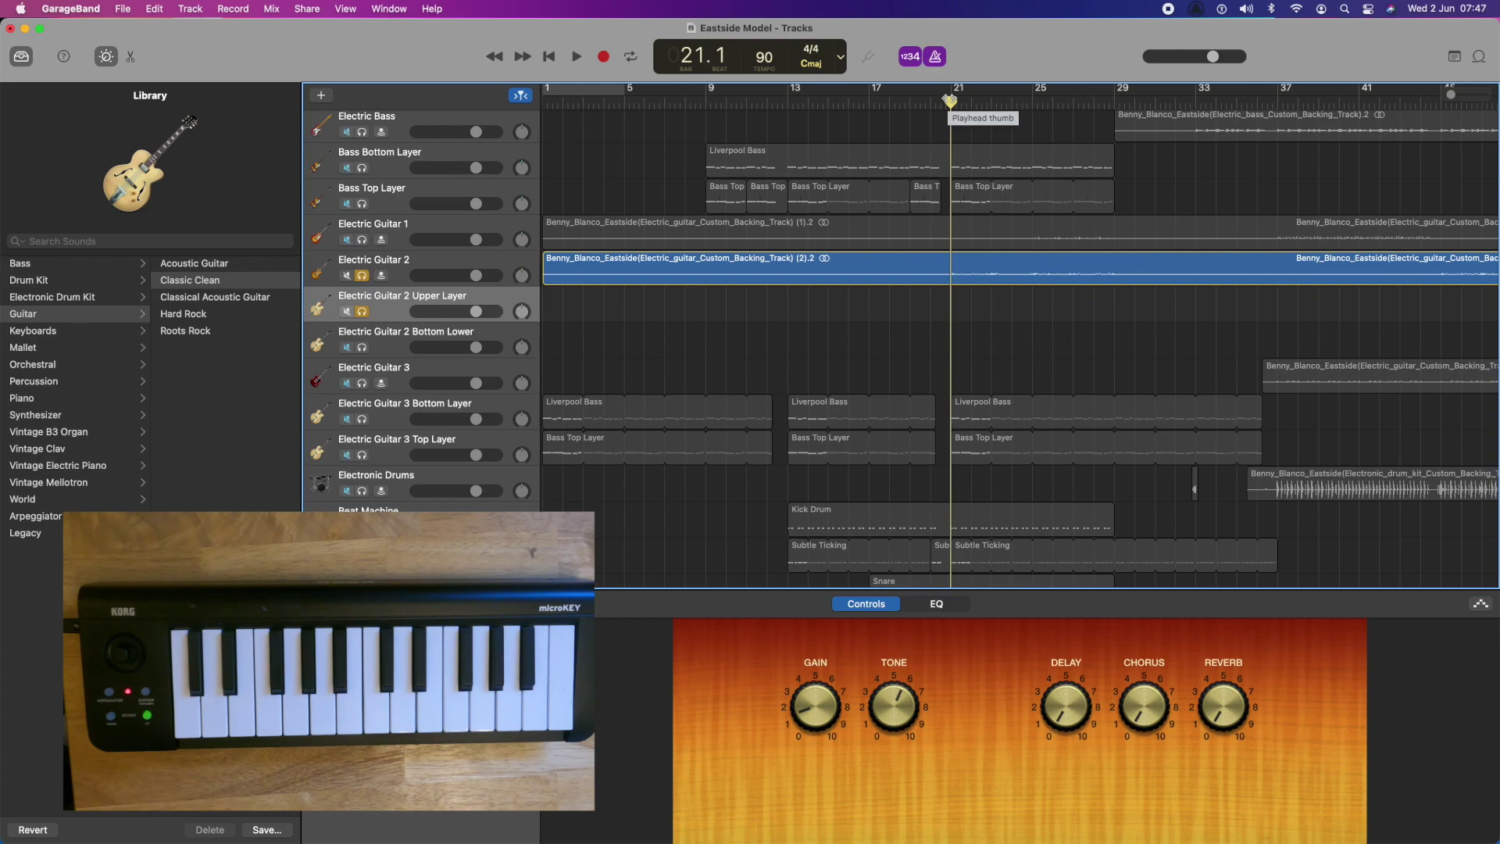
pyautogui.press('r')
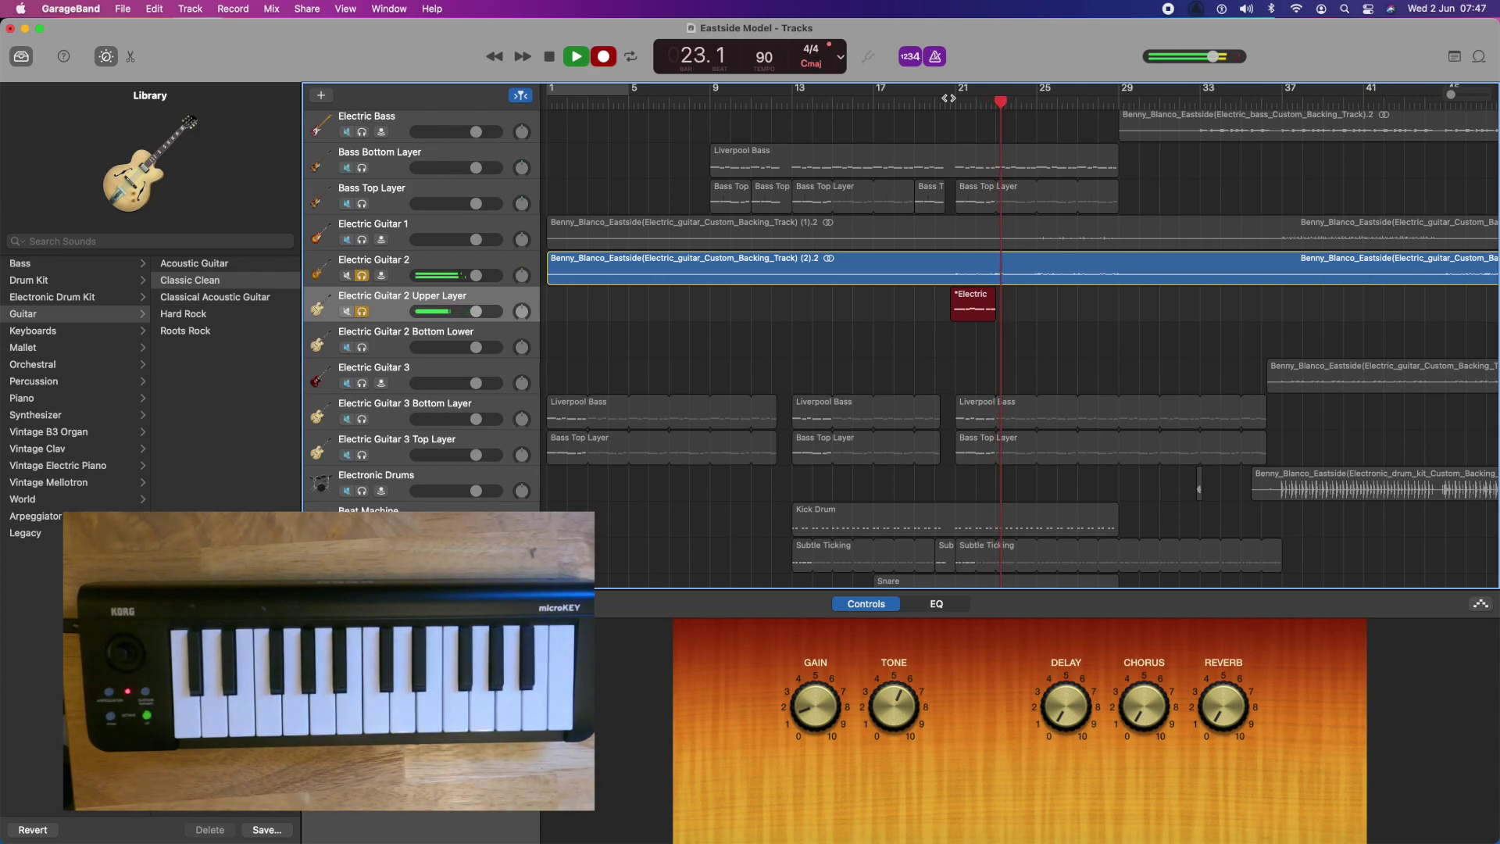
pyautogui.press('space')
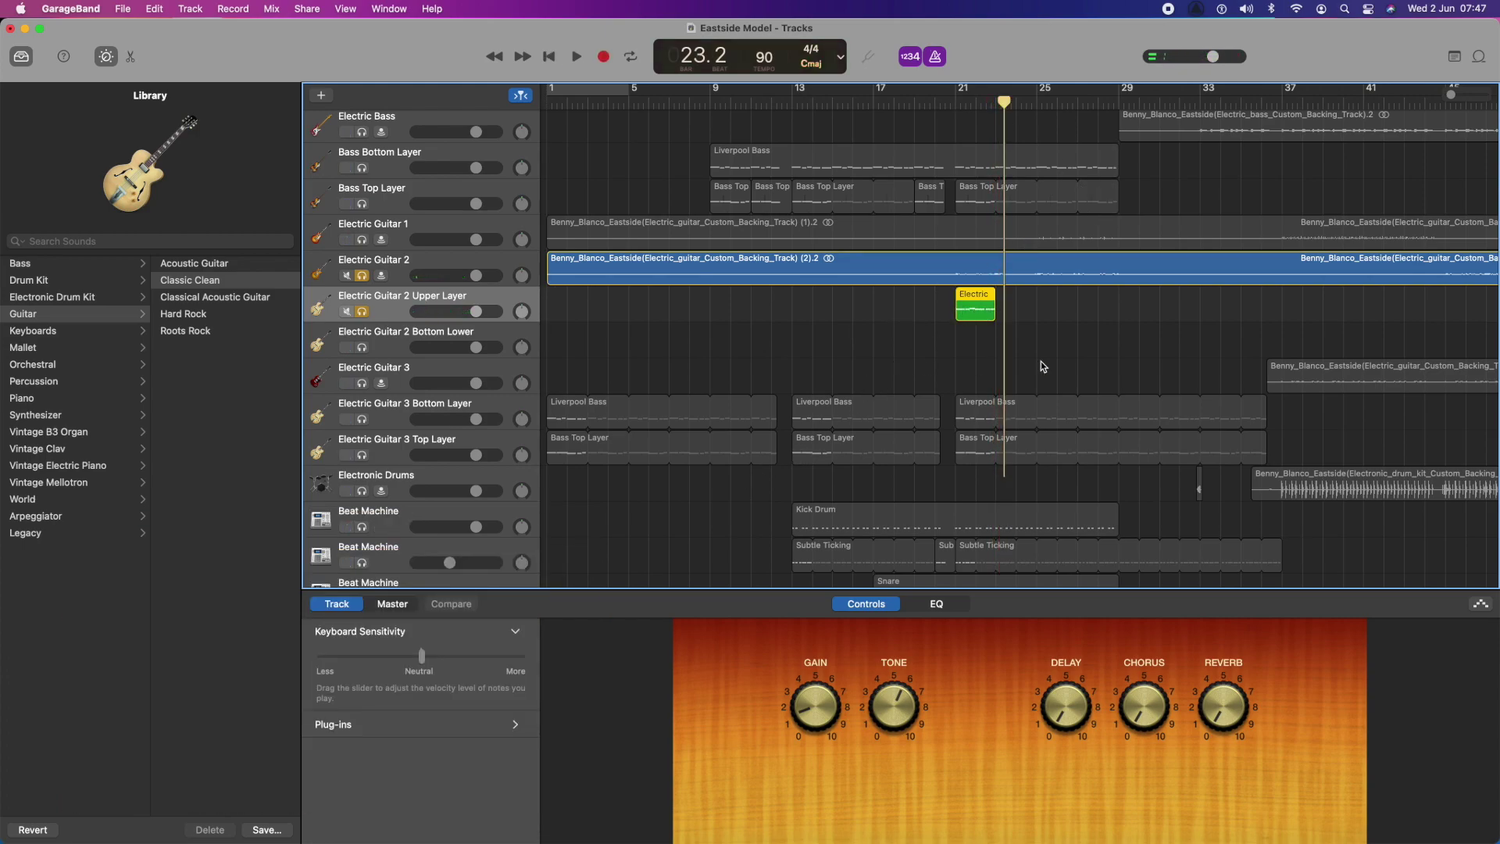
# - Quantise all notes in the Electric Guitar 2 Upper Layer region to 1/16 notes
pyautogui.press('e')
pyautogui.press('super+a')
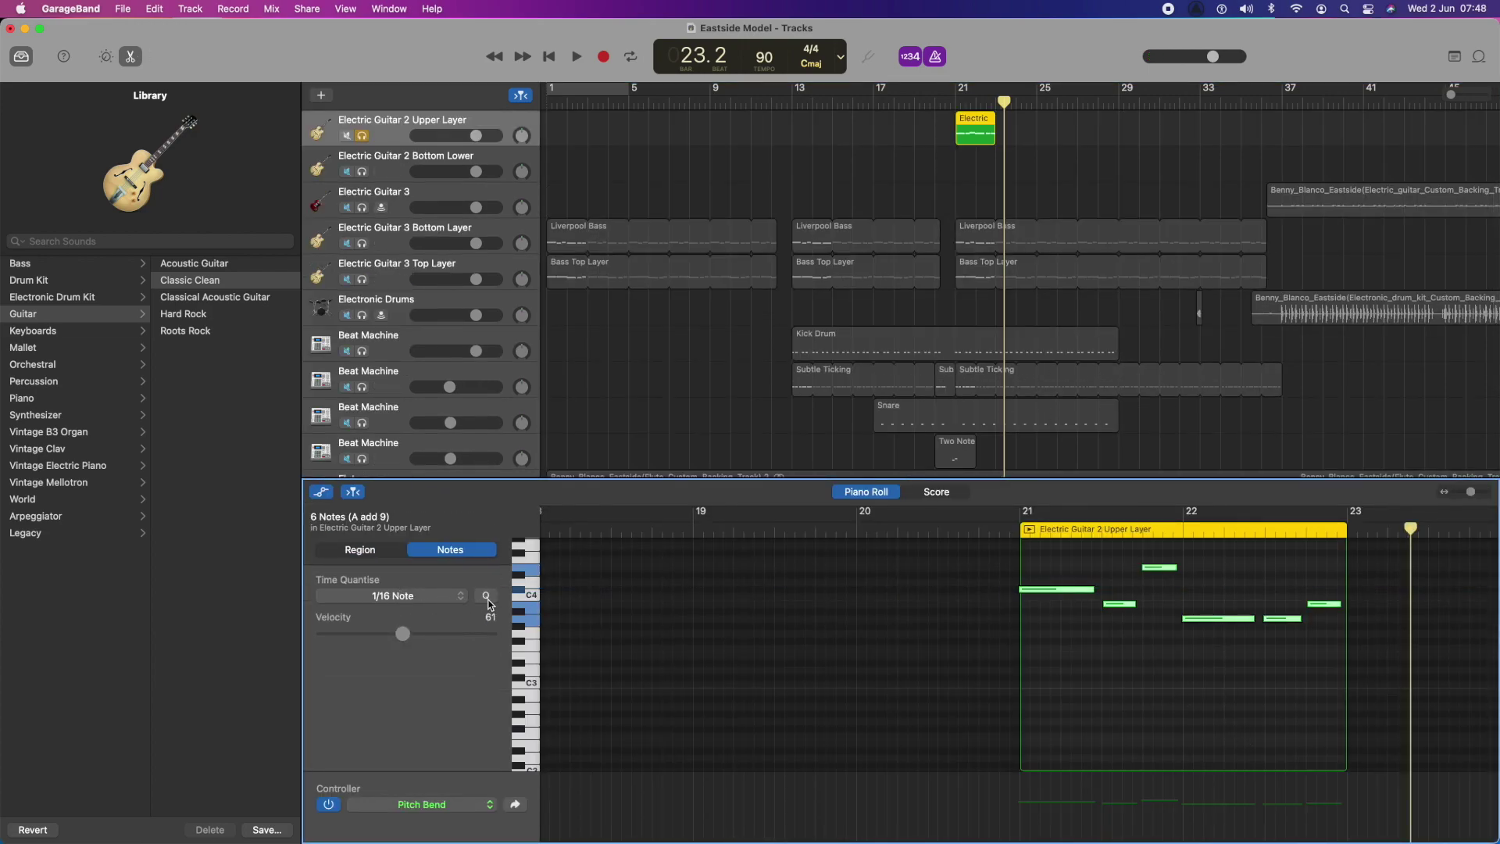
pyautogui.click(1175, 714)
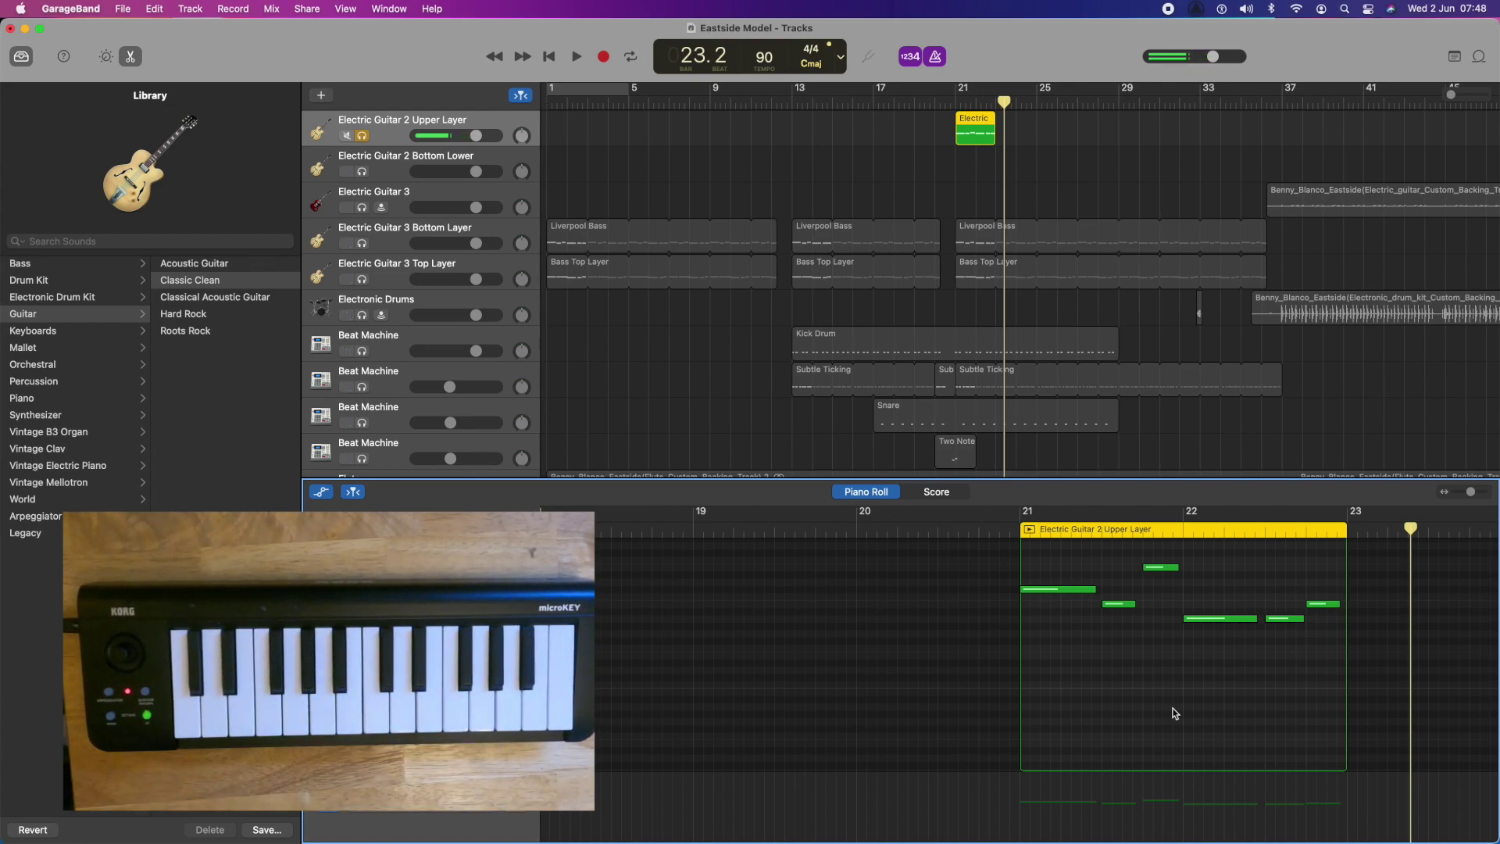
# - Play the Electric Guitar 2 reference and loop the Upper Layer region from bar 21 to about bar 29.3
pyautogui.scroll(10, 1015, 274)
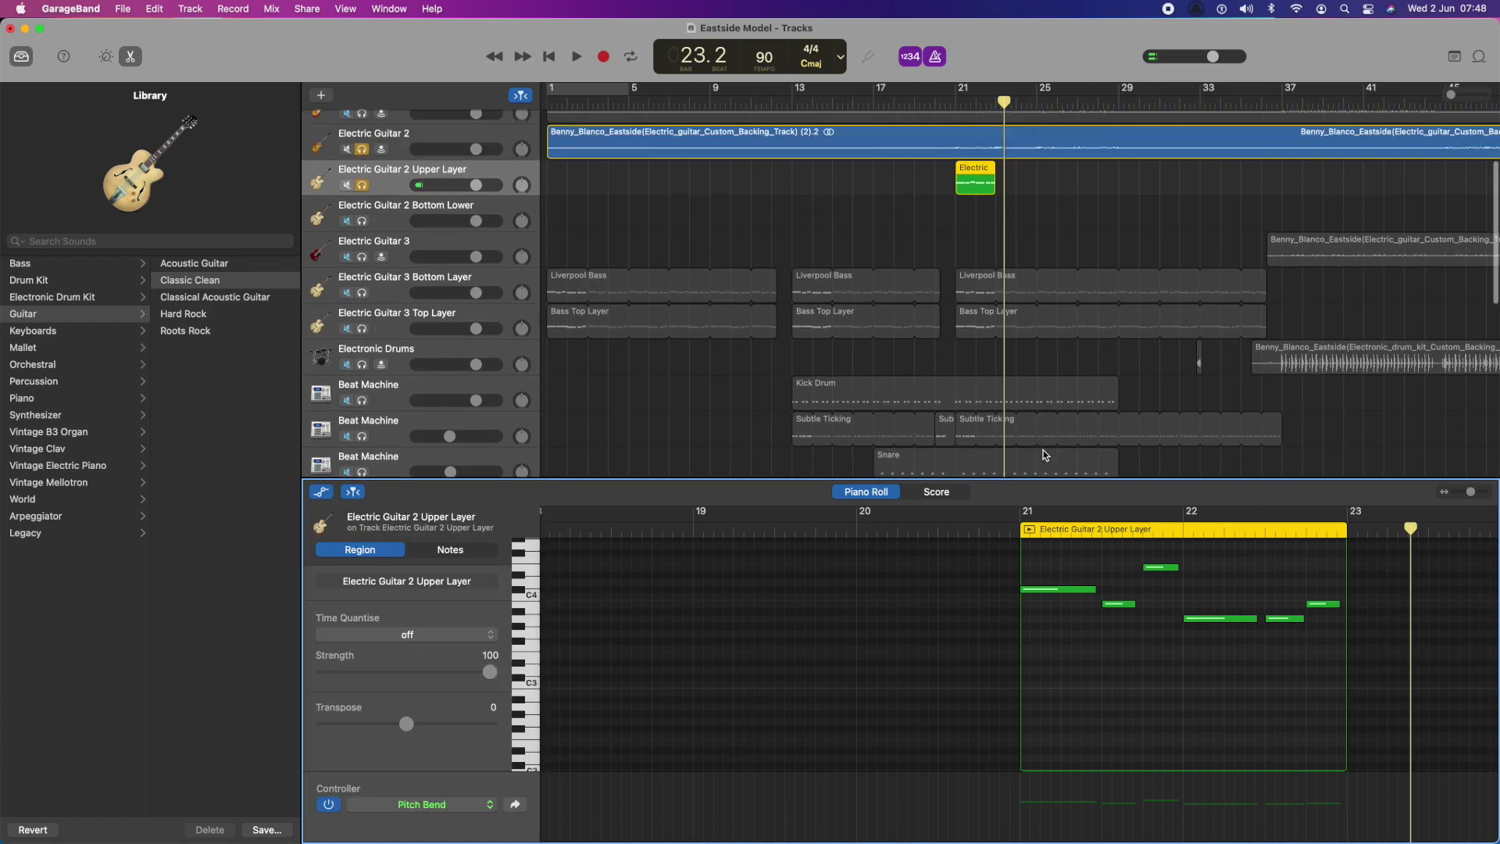
pyautogui.click(417, 276)
pyautogui.press('space')
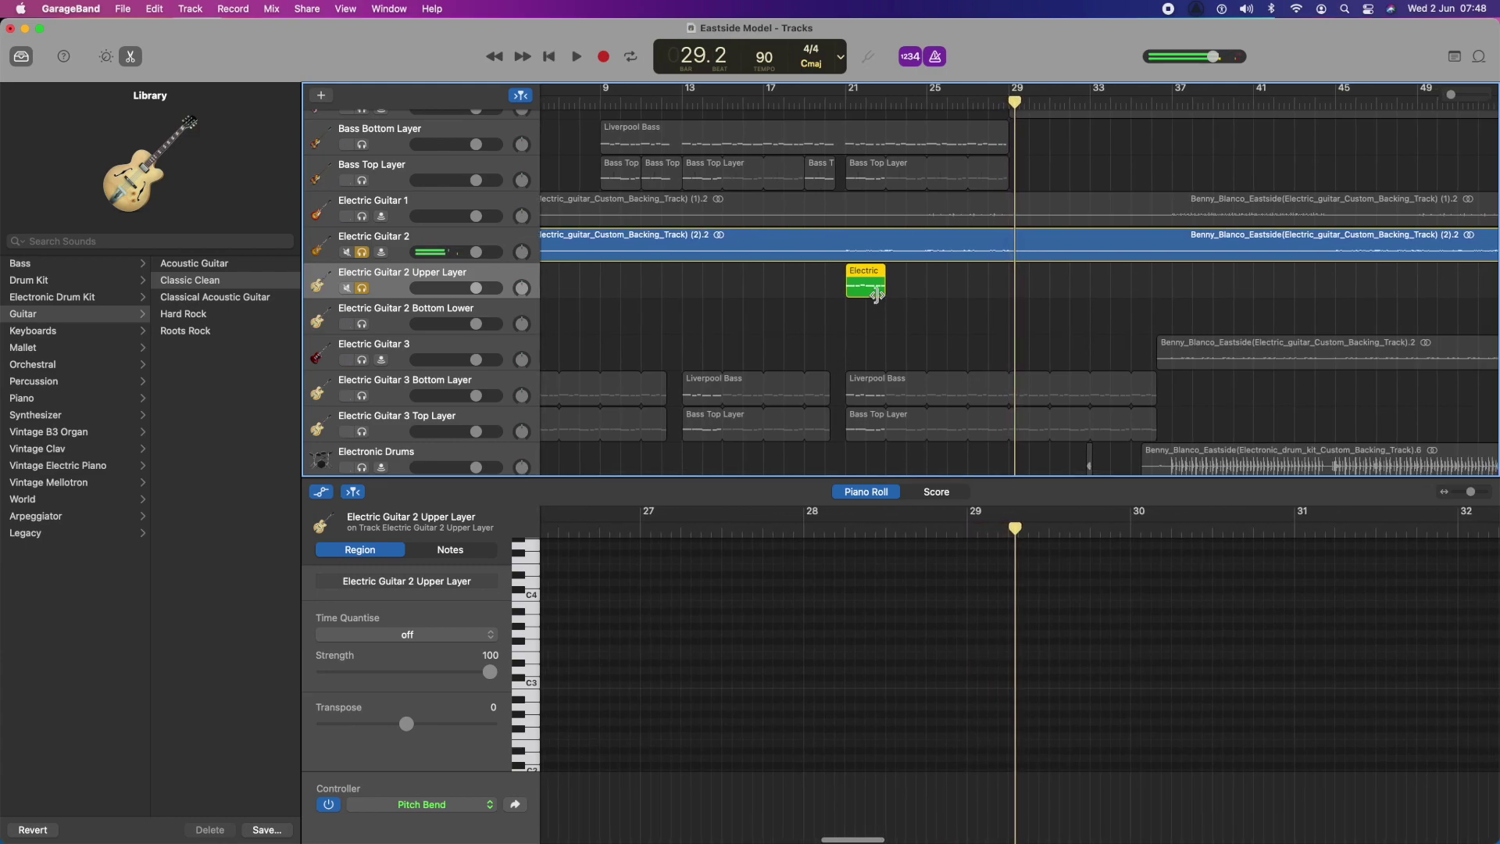
pyautogui.moveTo(982, 269); pyautogui.dragTo(1017, 269)
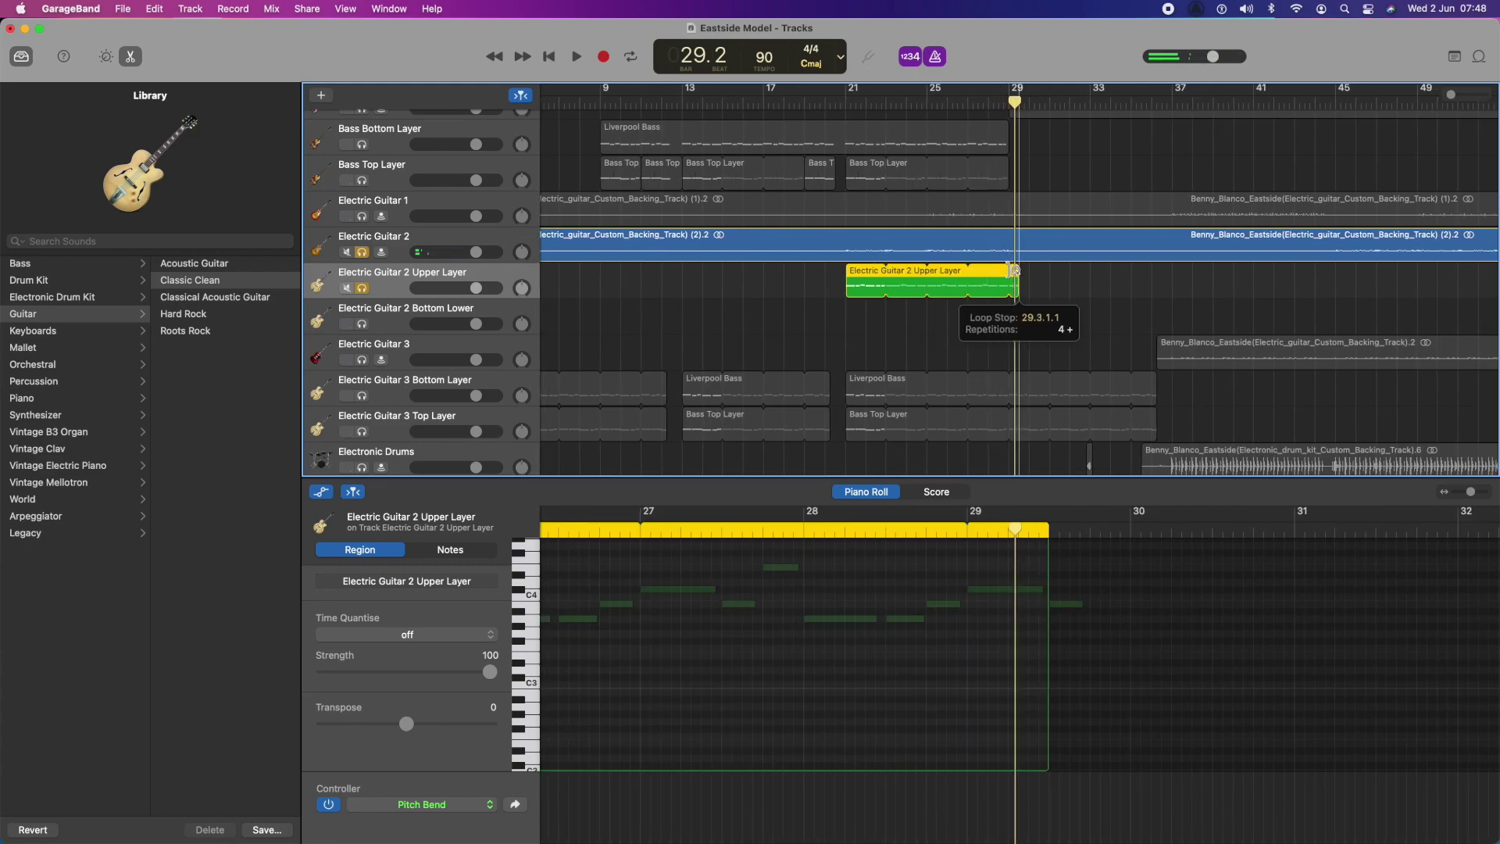
# - Play the looped Upper Layer from bar 21 to compare it with the Electric Guitar 2 backing track
pyautogui.click(846, 97)
pyautogui.press('space')
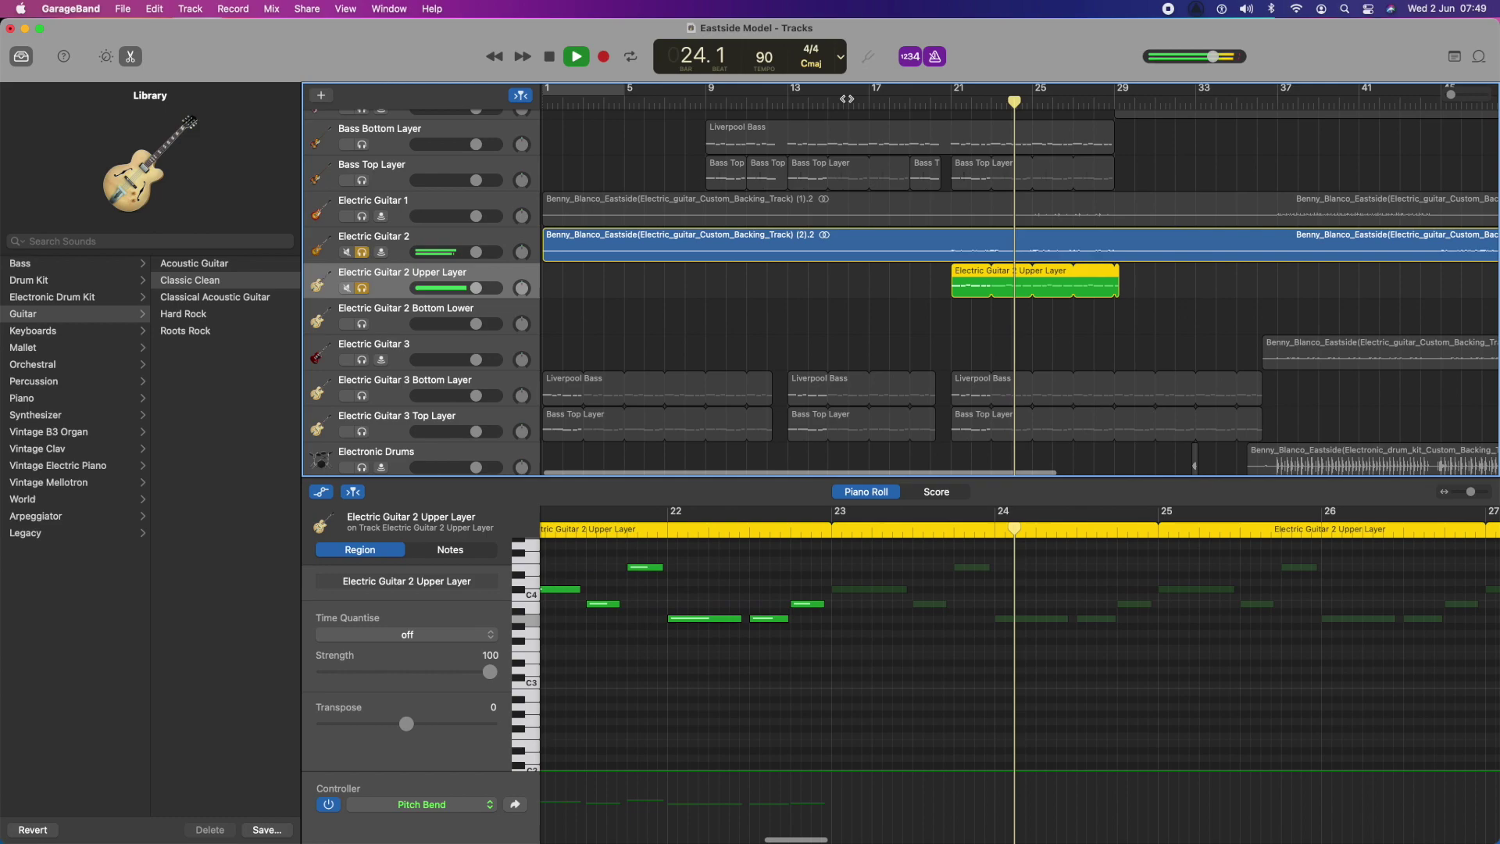
pyautogui.press('space')
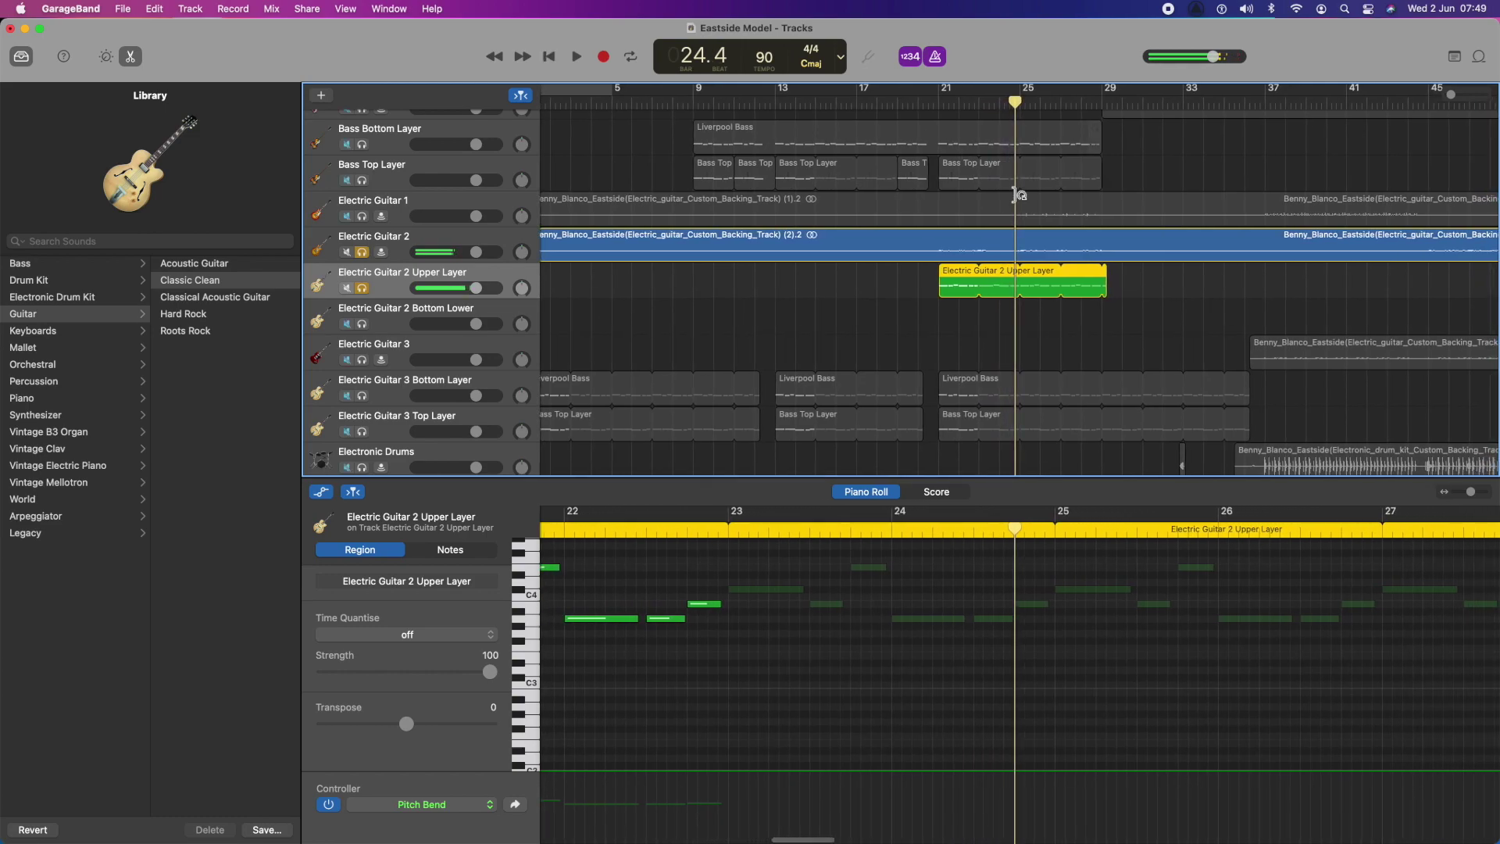
# - Solo the Electric Guitar 2 Bottom Lower track and record an eight-bar part on it from bar 21 to bar 29
pyautogui.press('Return')
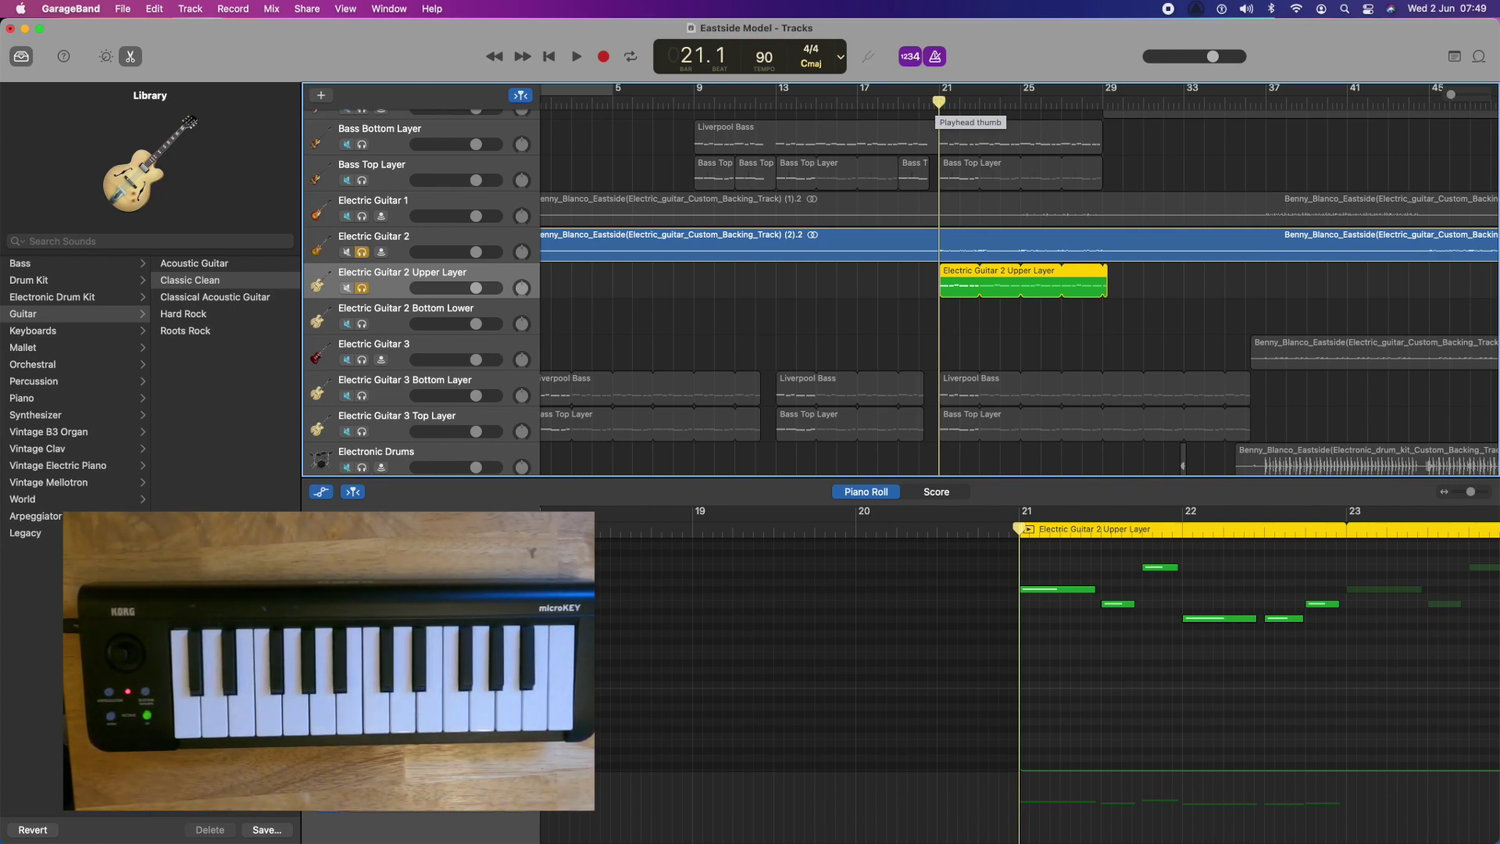
pyautogui.click(362, 325)
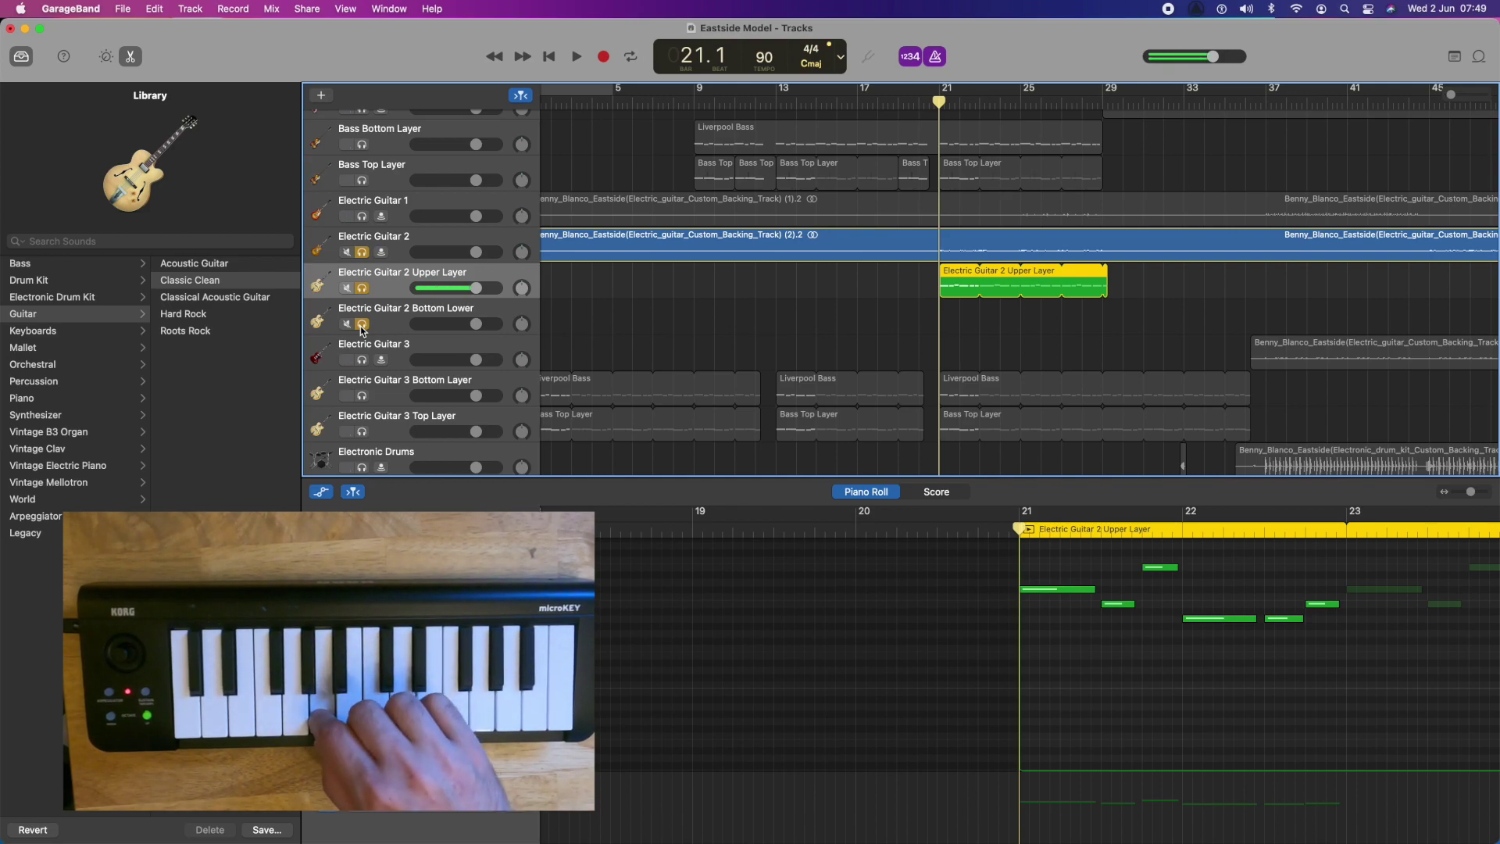
pyautogui.press('r')
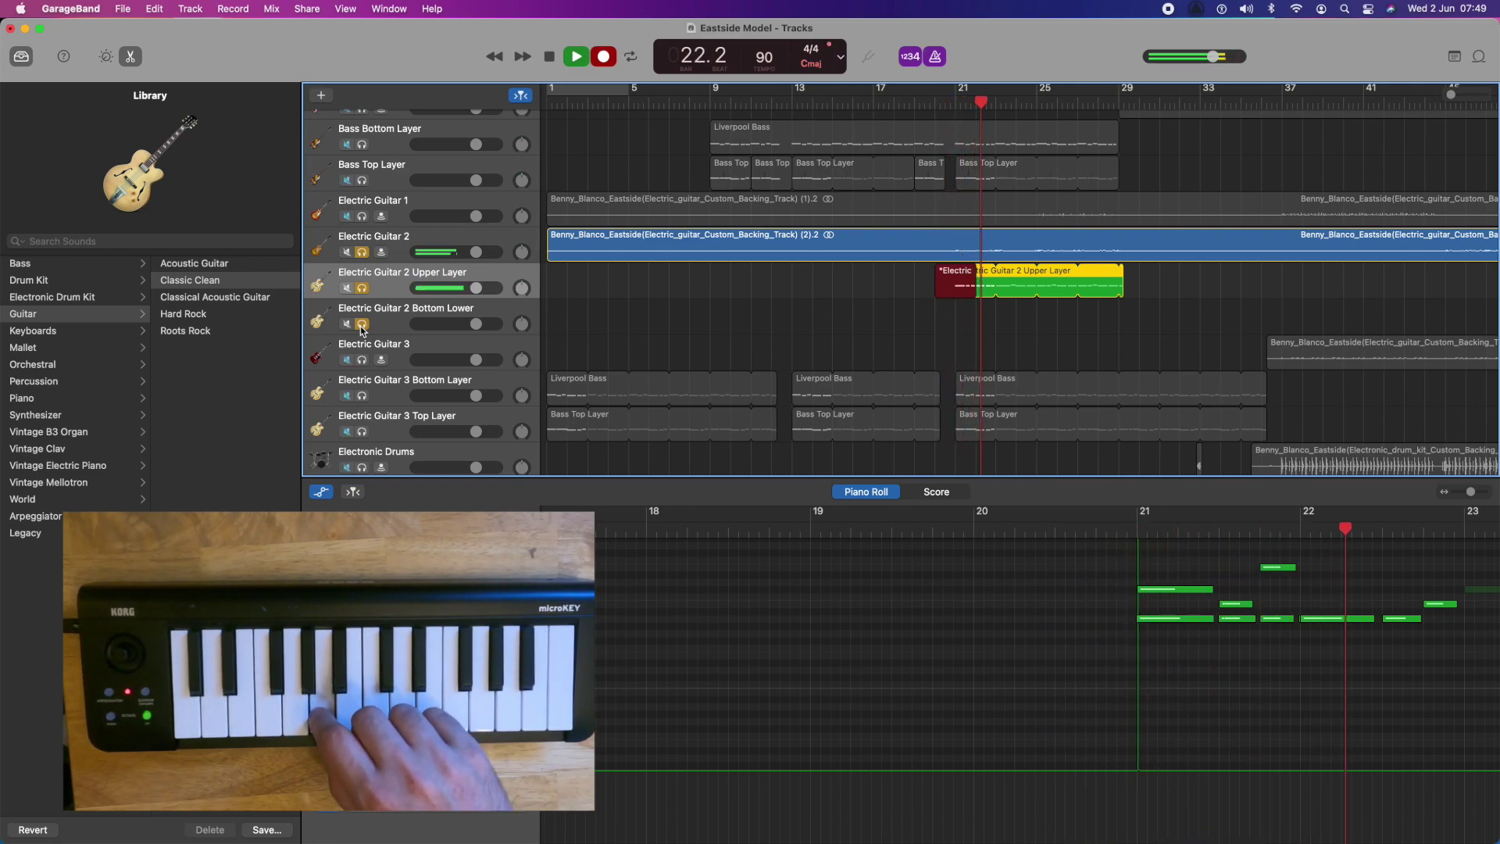
pyautogui.press('space')
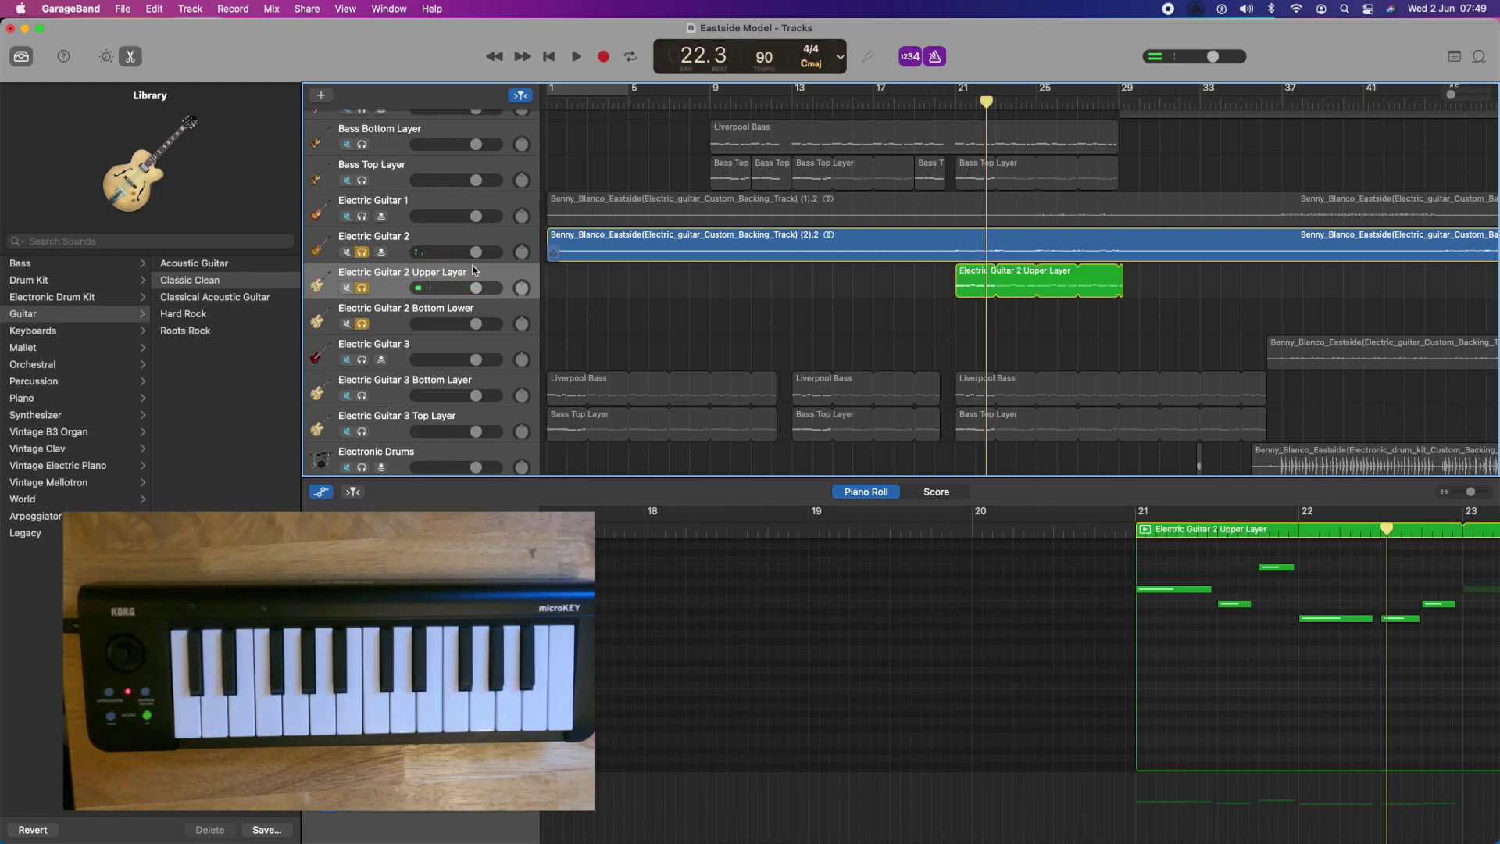
pyautogui.click(402, 318)
pyautogui.click(956, 100)
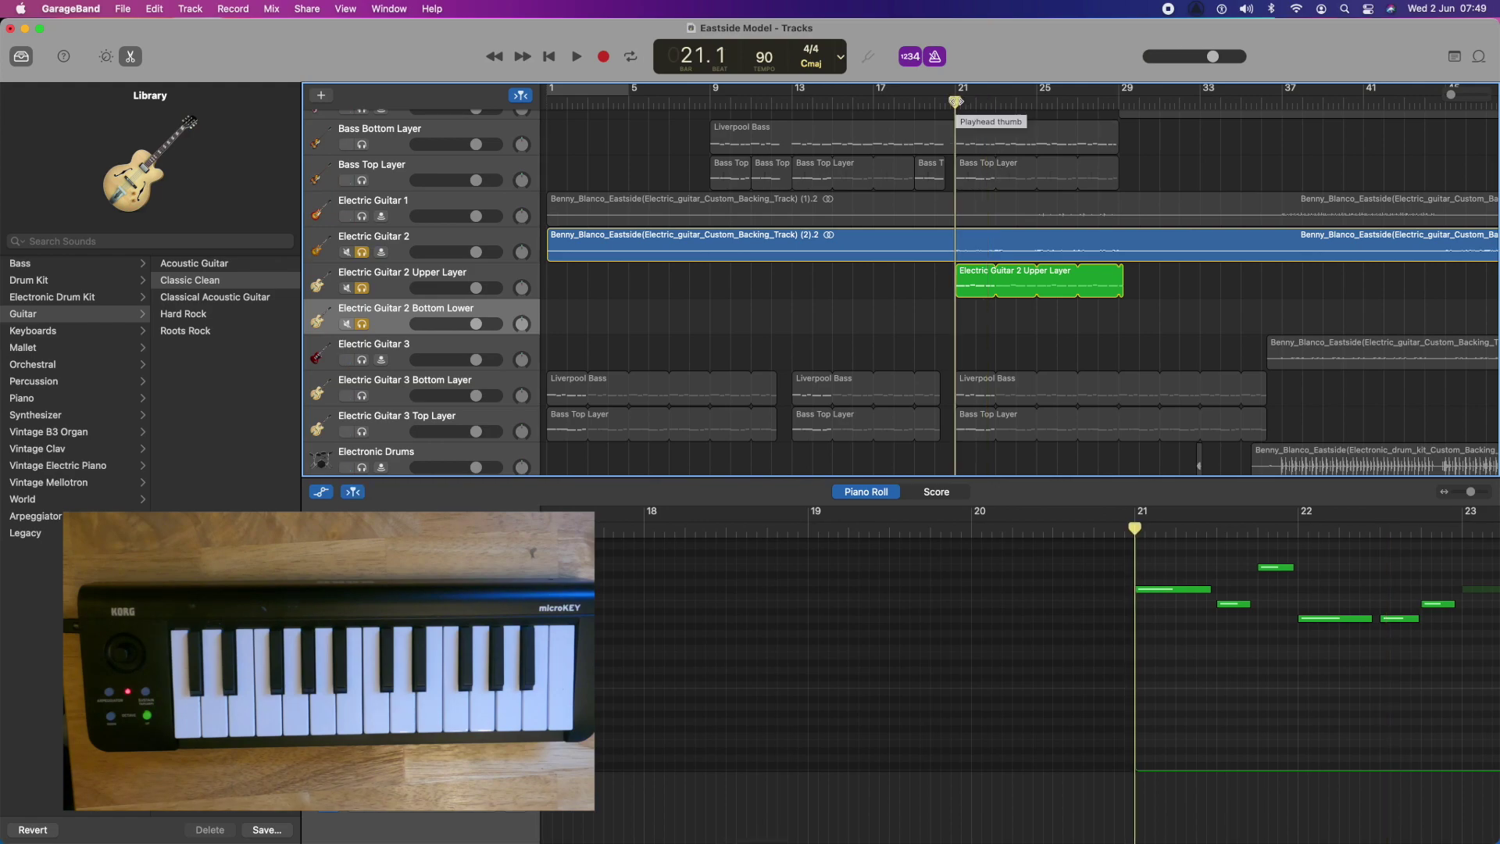
pyautogui.press('r')
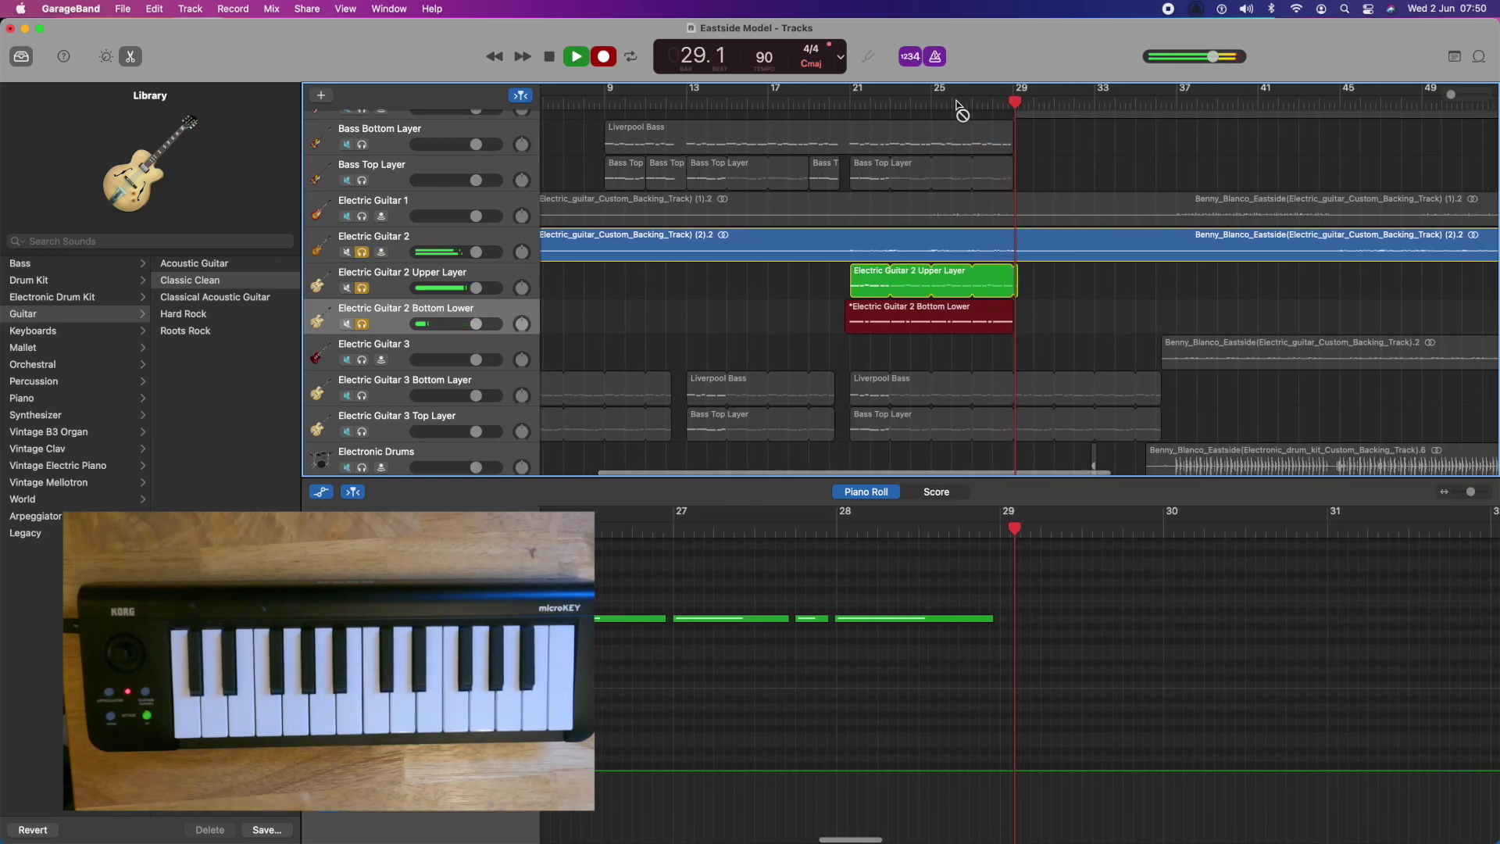
pyautogui.press('space')
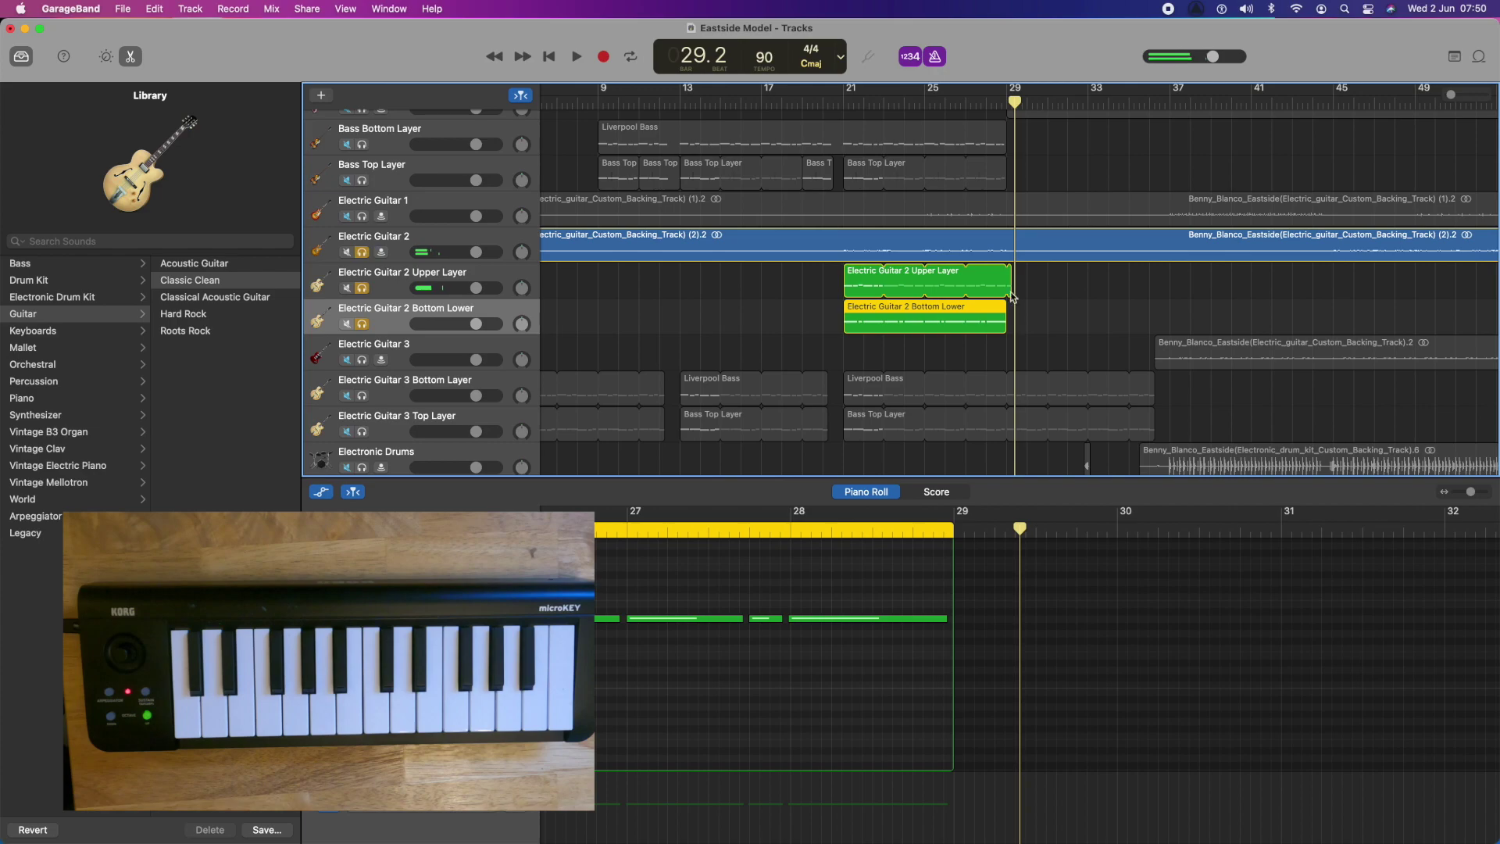
# - Trim the Upper Layer loop to end at bar 29 and quantise all Bottom Lower notes to 1/16 notes
pyautogui.moveTo(1016, 290); pyautogui.dragTo(1007, 292)
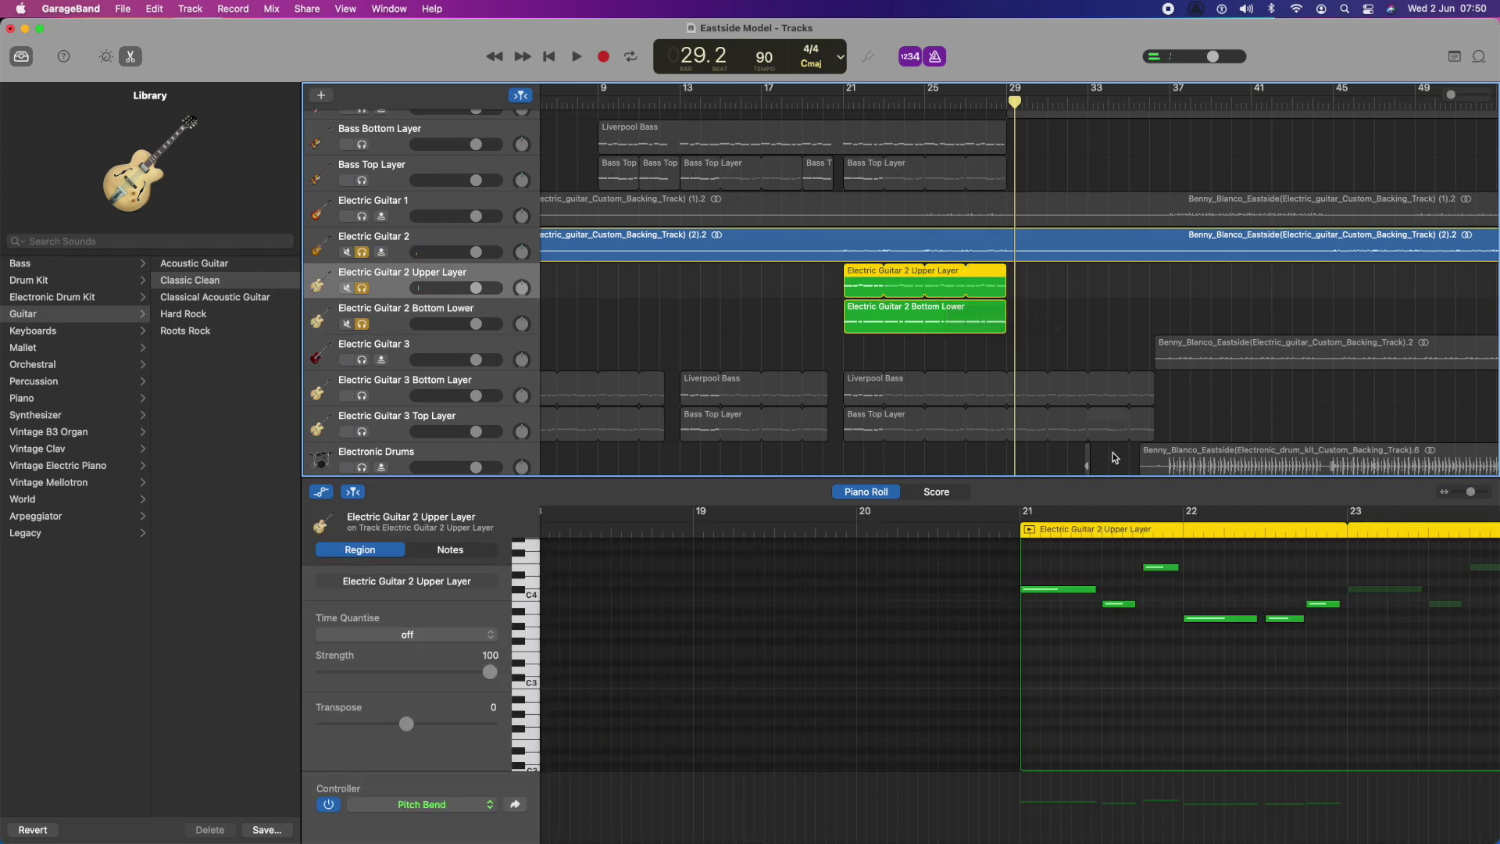
pyautogui.click(904, 312)
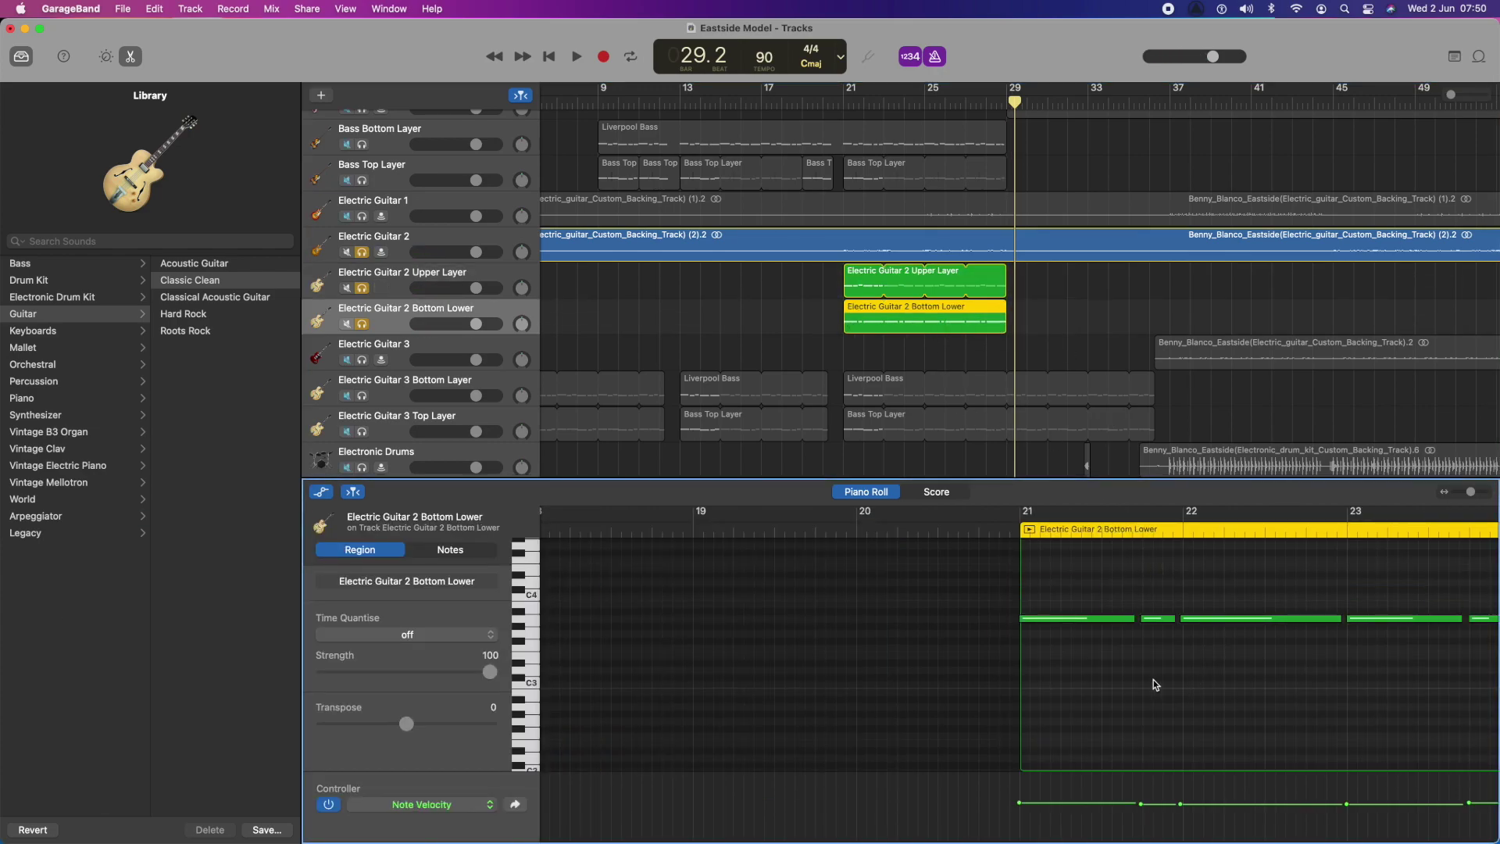
pyautogui.press('super+a')
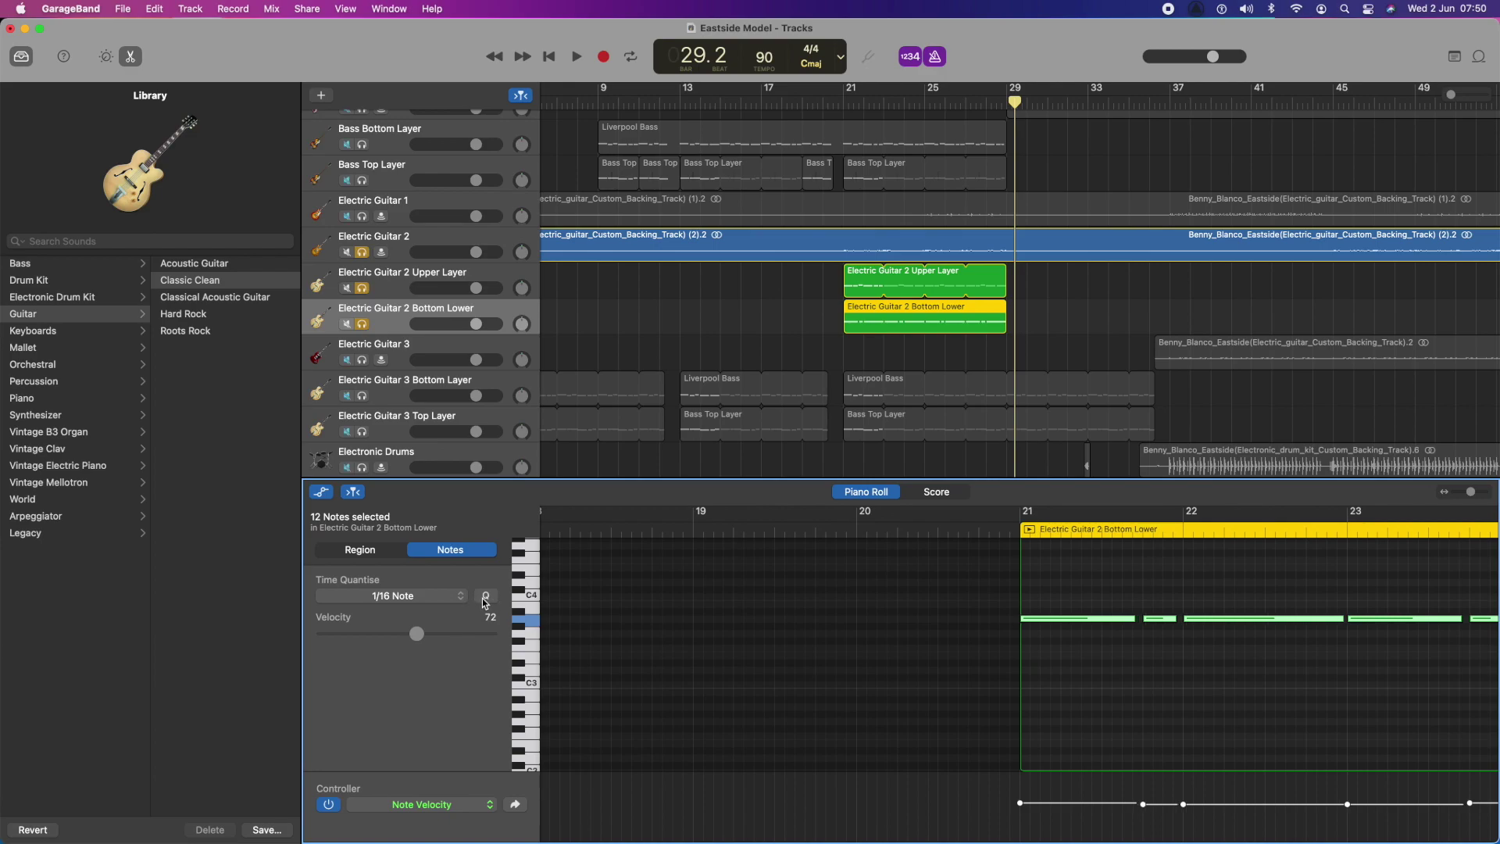
# - Play both Electric Guitar 2 layers together and check the velocities of the first three Bottom Lower notes
pyautogui.hotkey('shift', 'space')
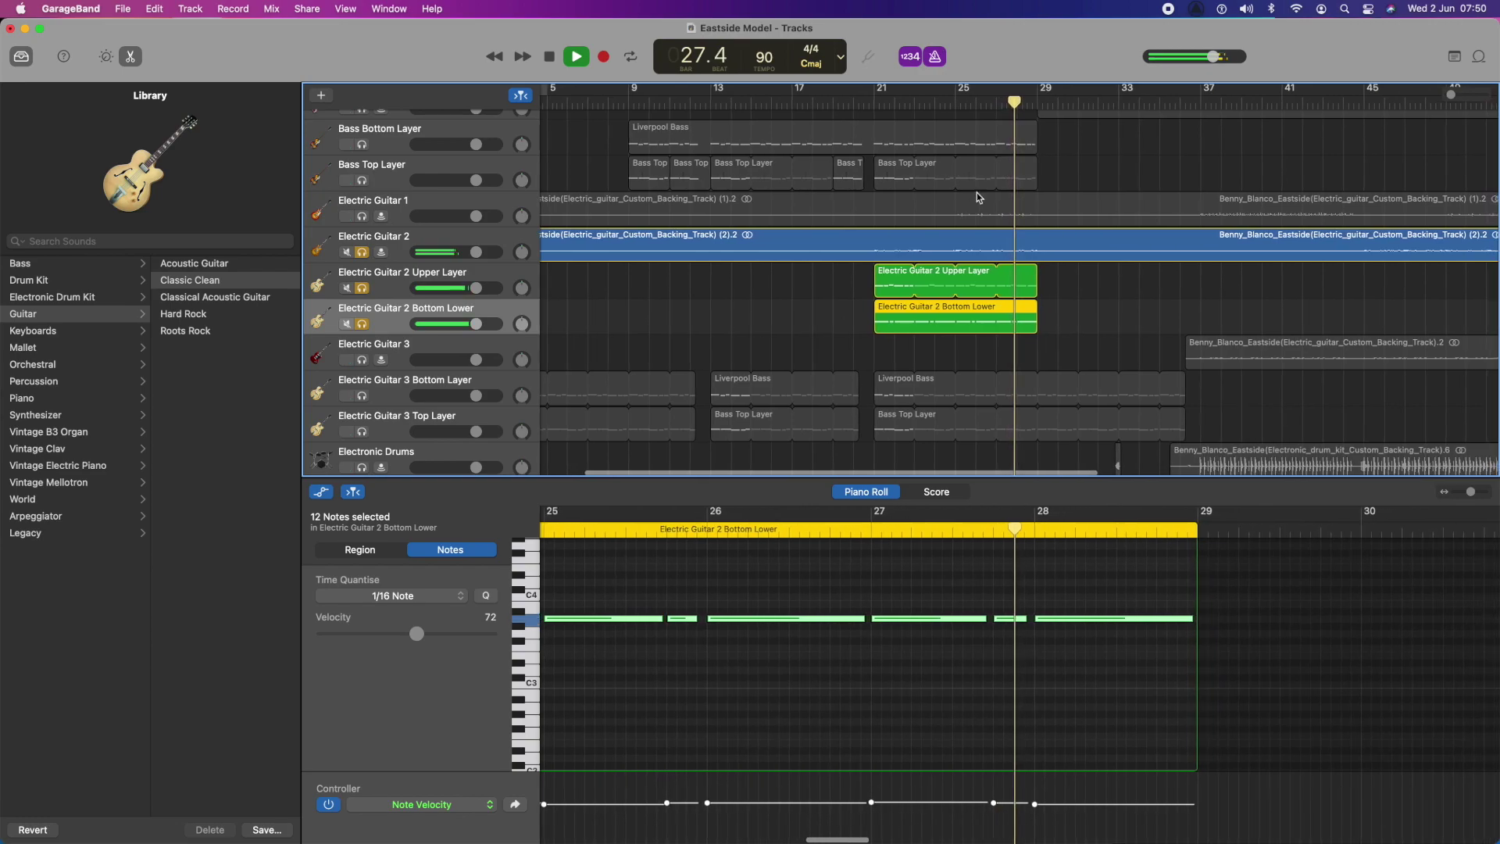
pyautogui.hscroll(-10, 911, 637)
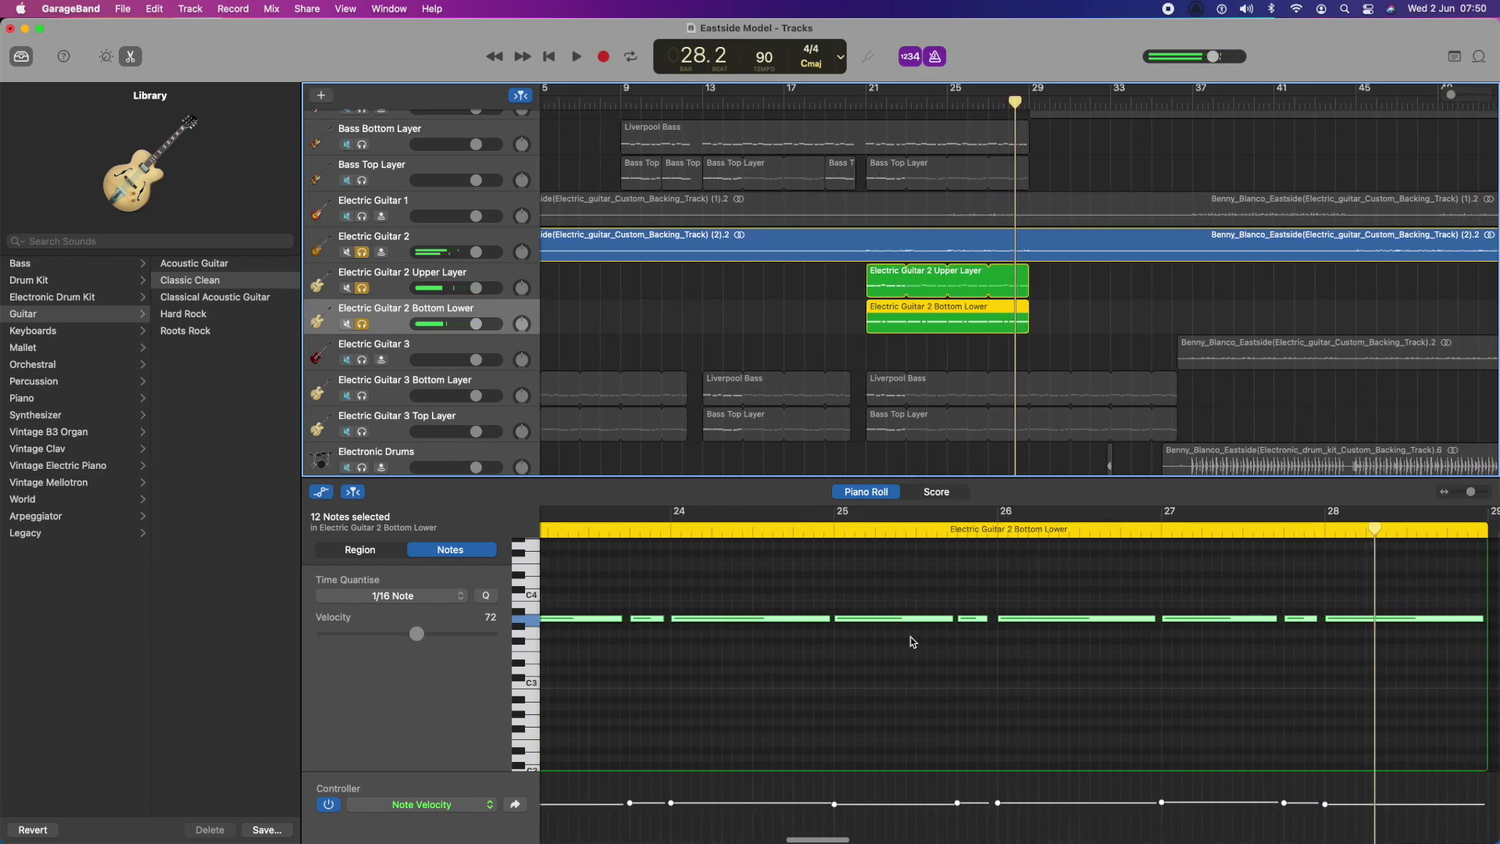
pyautogui.click(805, 642)
pyautogui.click(773, 619)
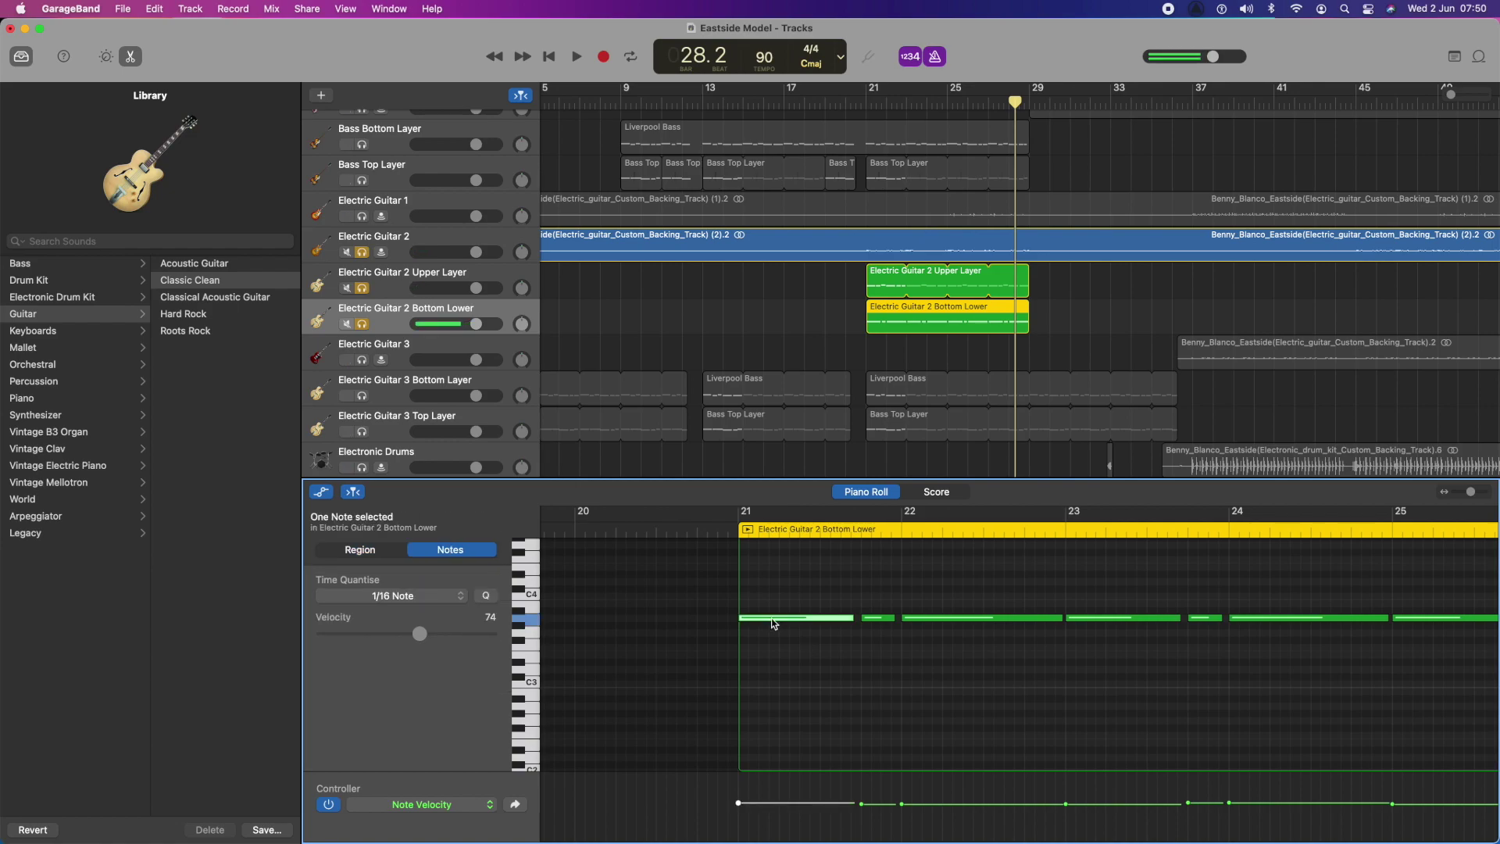
pyautogui.click(877, 618)
pyautogui.click(951, 618)
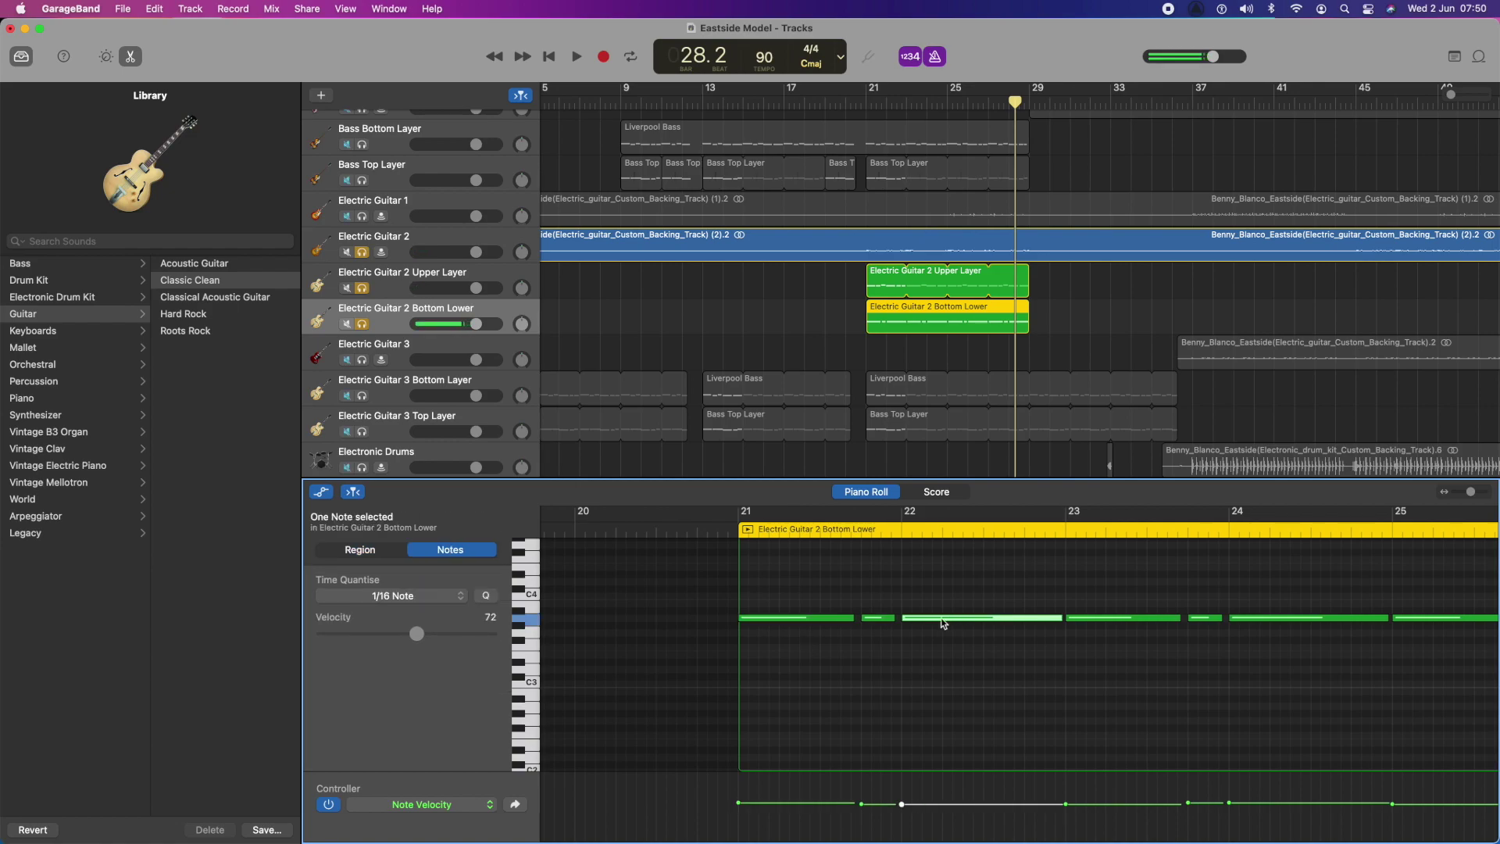
# - Set the velocity of the first Bottom Lower note at bar 21 to 31
pyautogui.click(810, 617)
pyautogui.moveTo(424, 632); pyautogui.dragTo(429, 637)
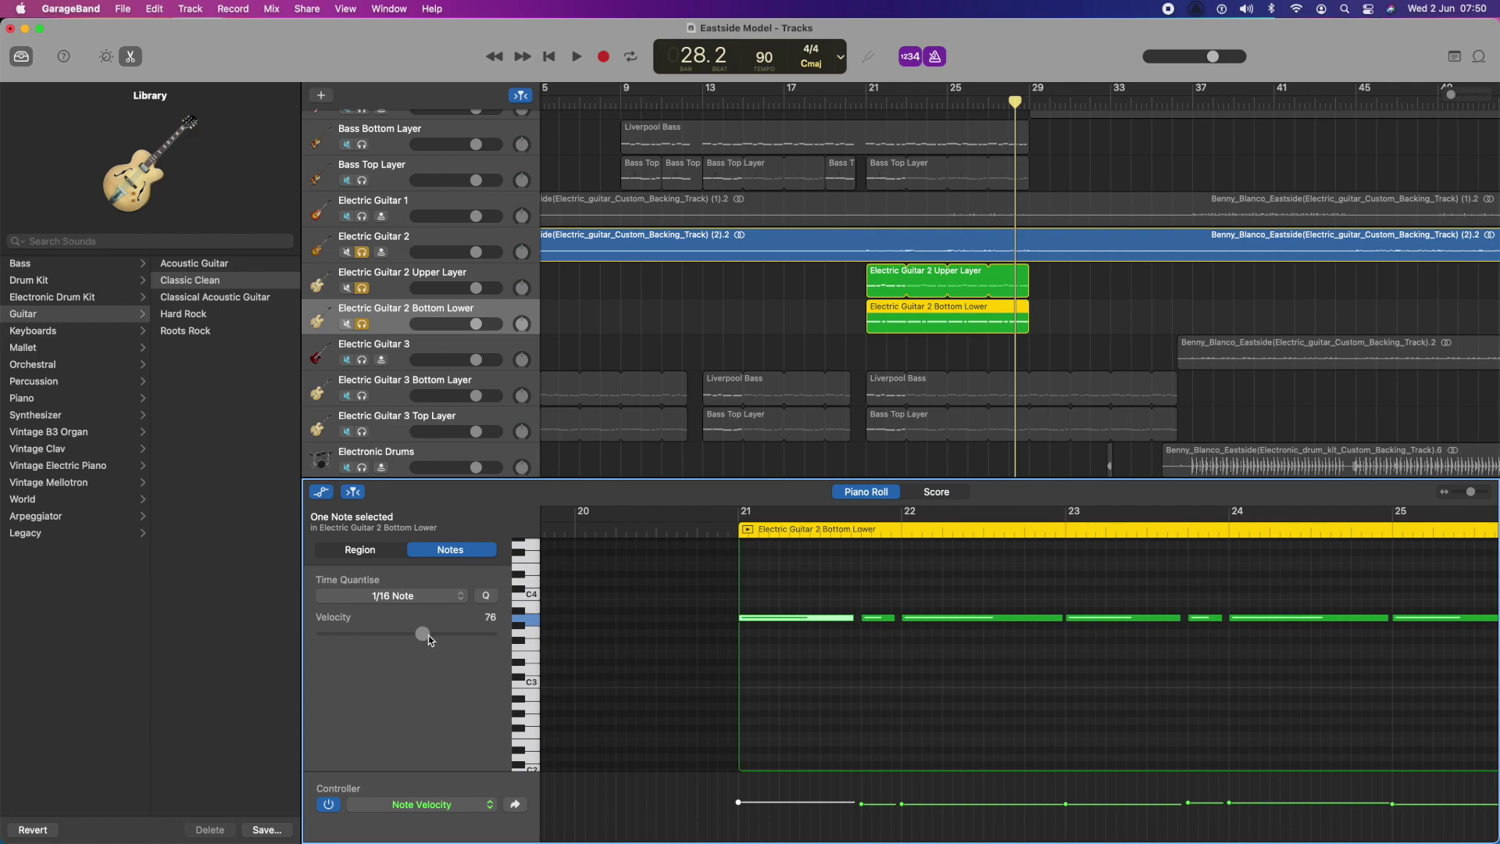
pyautogui.moveTo(429, 635); pyautogui.dragTo(367, 633)
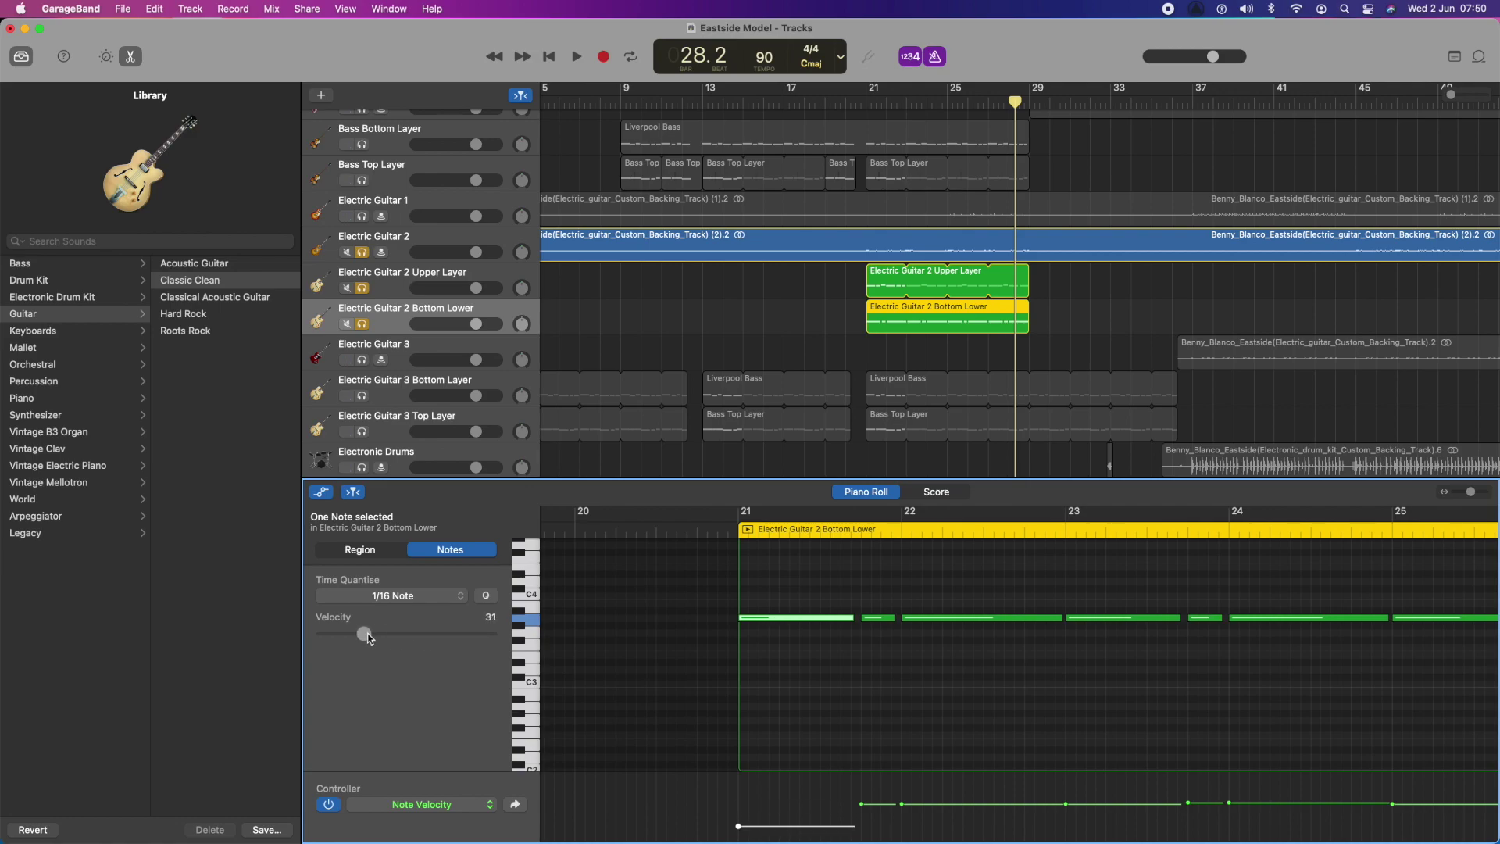
# - Lower the next three Bottom Lower notes' velocities: 31 for the short note before bar 22, a similar value at bar 22, and 29 at bar 23
pyautogui.click(870, 619)
pyautogui.moveTo(419, 633); pyautogui.dragTo(366, 640)
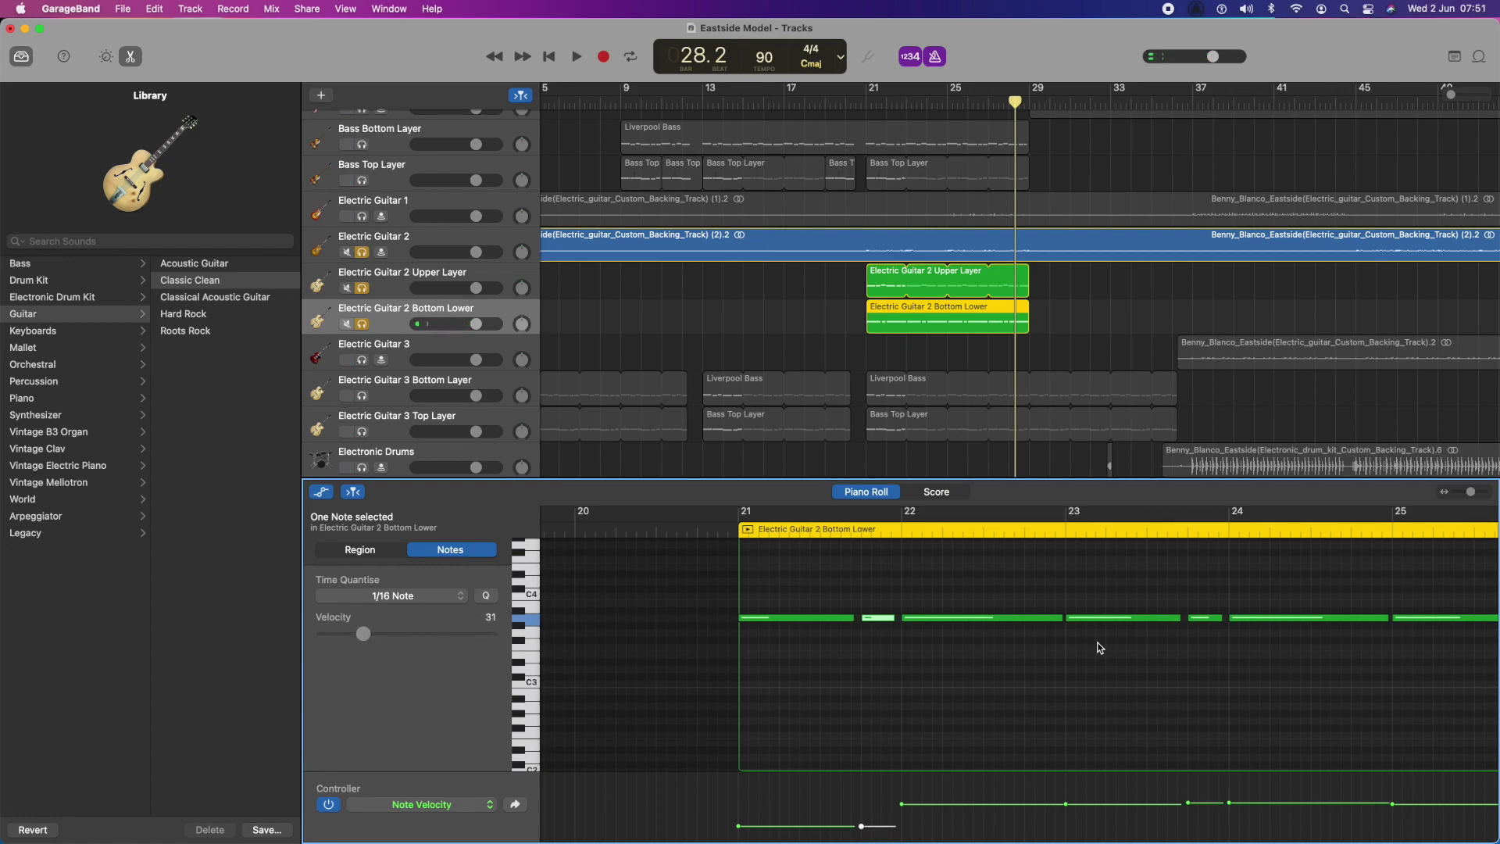
pyautogui.click(1019, 619)
pyautogui.moveTo(416, 635); pyautogui.dragTo(364, 637)
pyautogui.click(1112, 619)
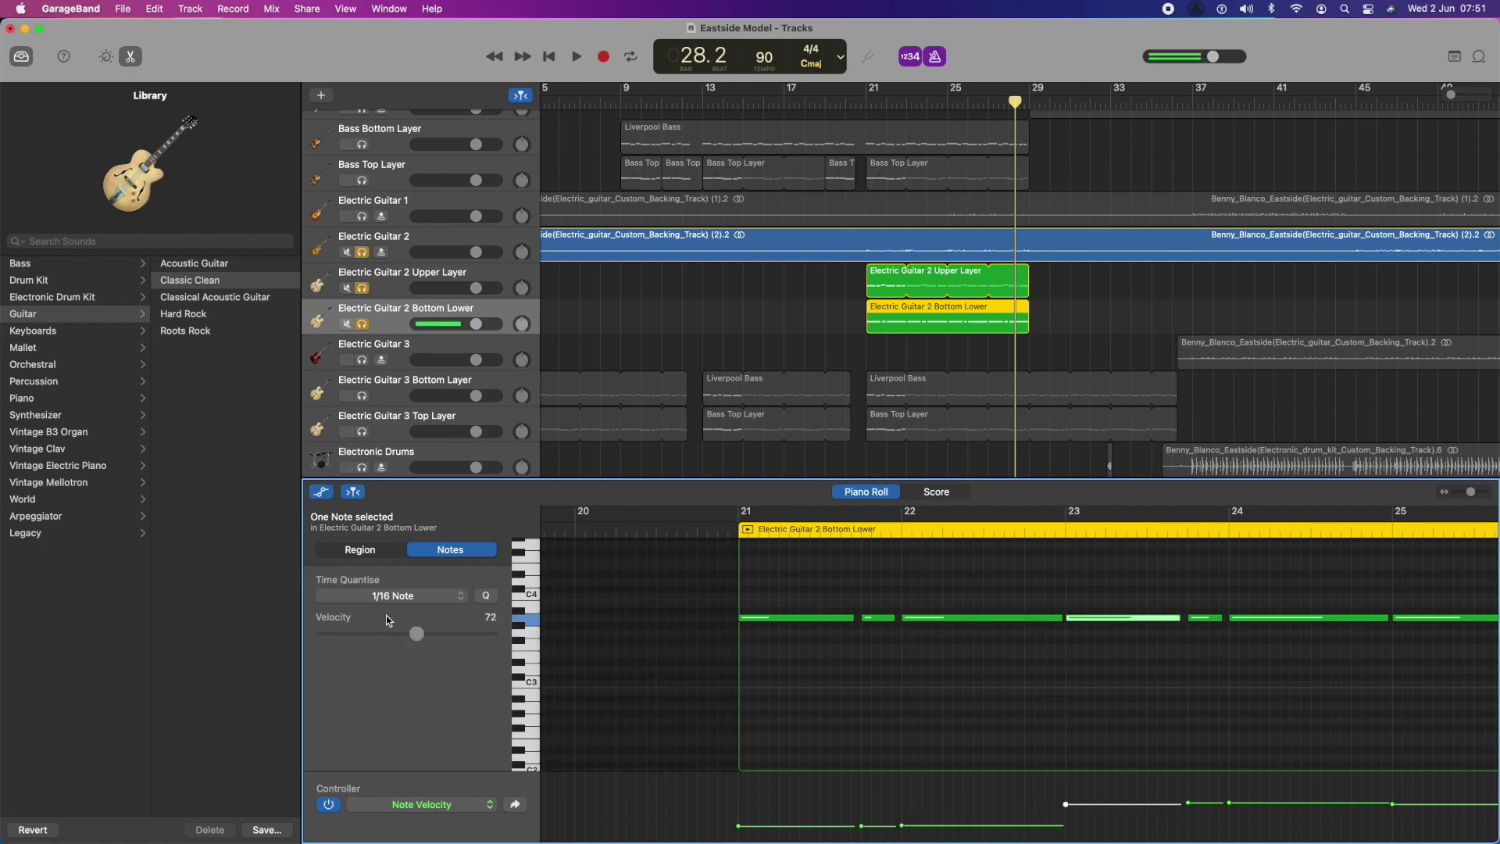
pyautogui.moveTo(416, 635); pyautogui.dragTo(359, 636)
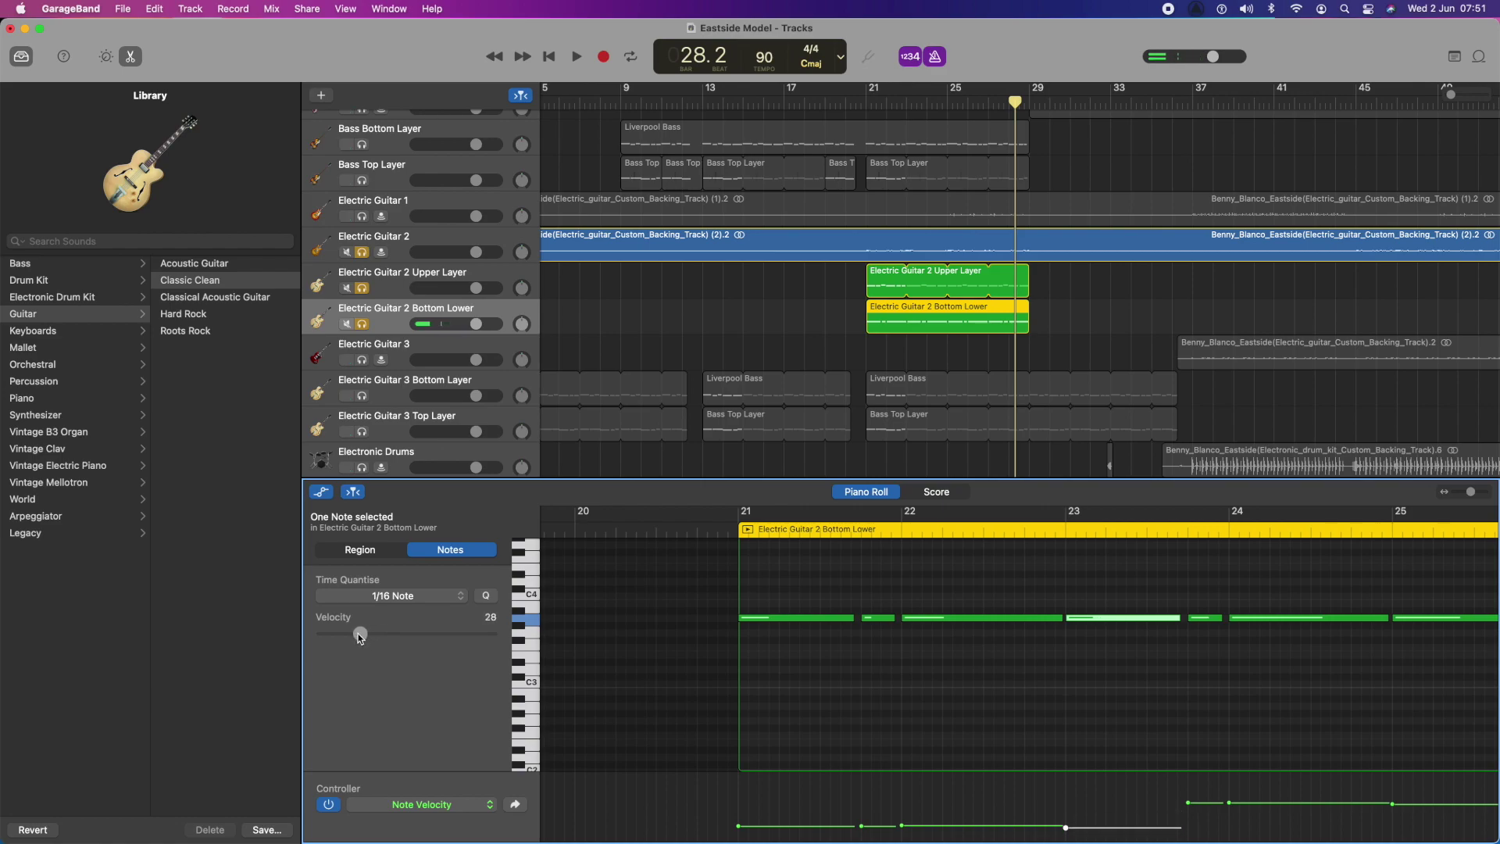
# - Reduce the Bottom Lower velocities to 33 for the short note before bar 24, a similar value at bar 24, and 33 at bar 25
pyautogui.hscroll(3, 1155, 693)
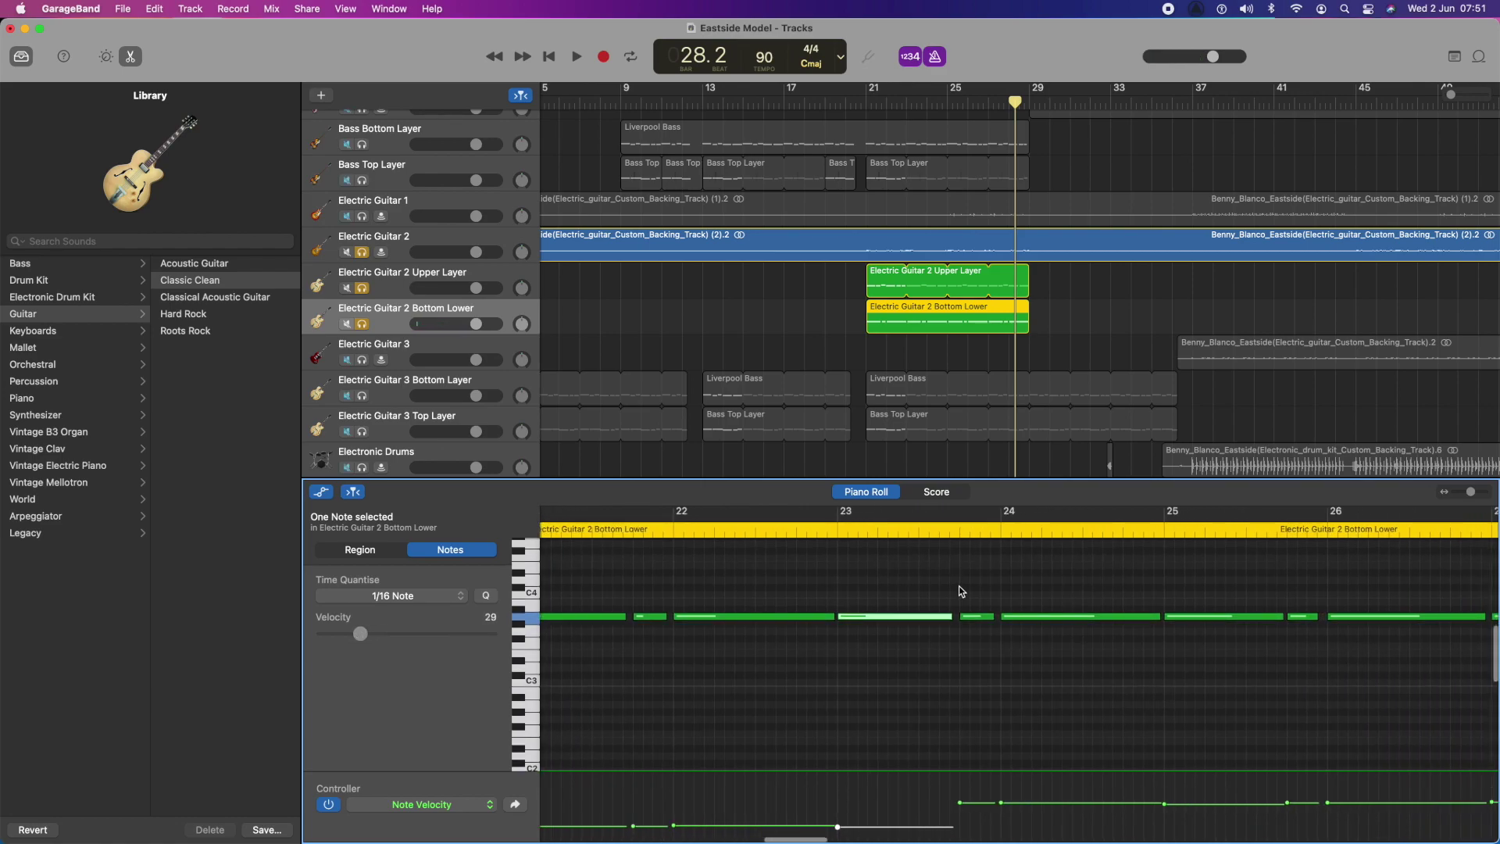
pyautogui.click(977, 618)
pyautogui.moveTo(426, 637); pyautogui.dragTo(377, 641)
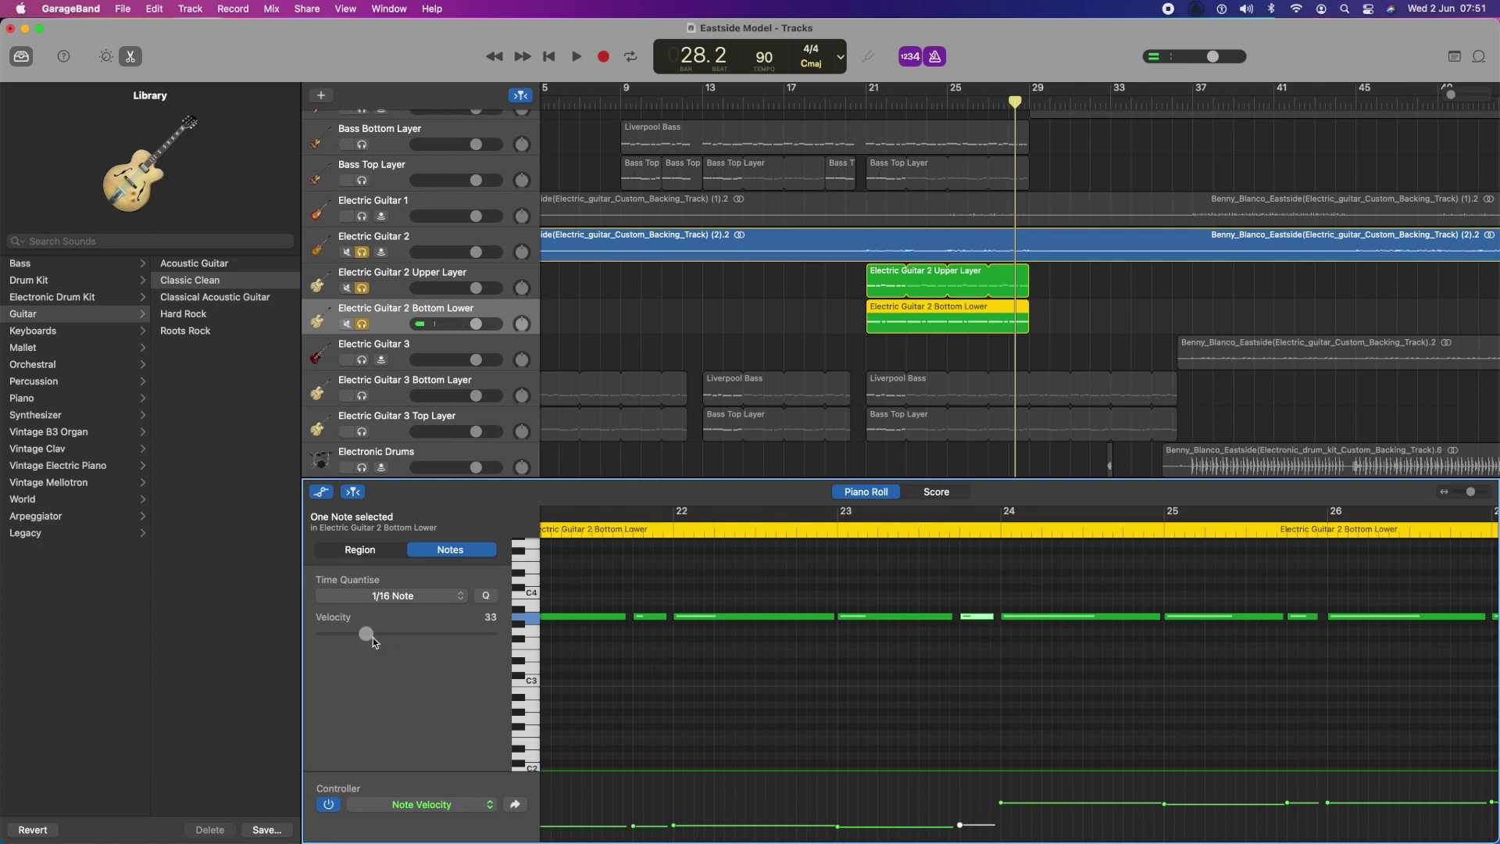
pyautogui.click(1057, 619)
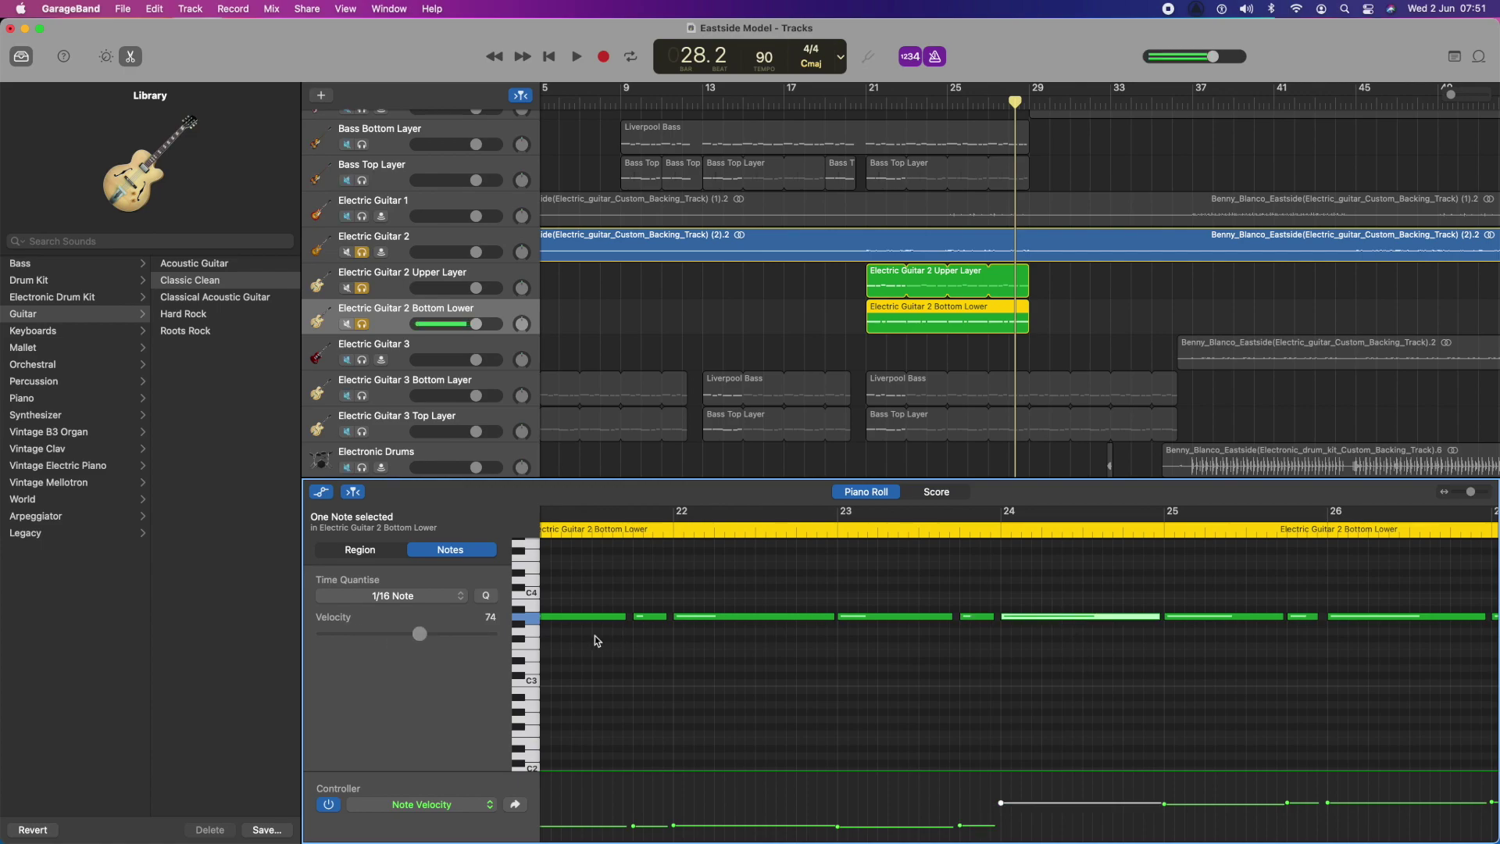
pyautogui.moveTo(424, 640); pyautogui.dragTo(361, 647)
pyautogui.click(1222, 617)
pyautogui.moveTo(412, 636); pyautogui.dragTo(366, 640)
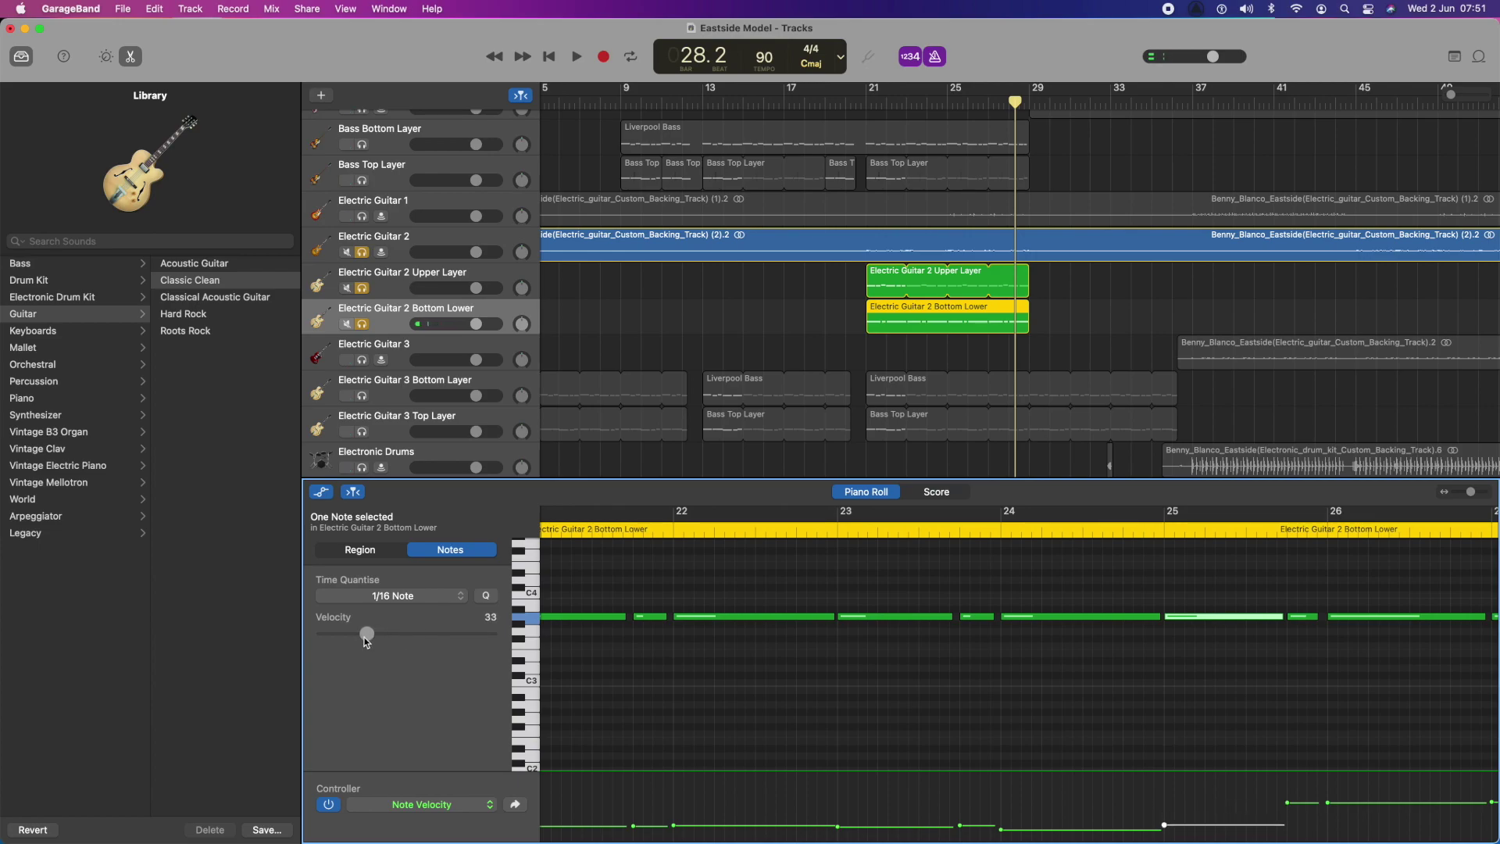
# - Lower the velocity of the short Bottom Lower note before bar 26 to around 30 and set the bar 26 note to 32
pyautogui.click(1297, 618)
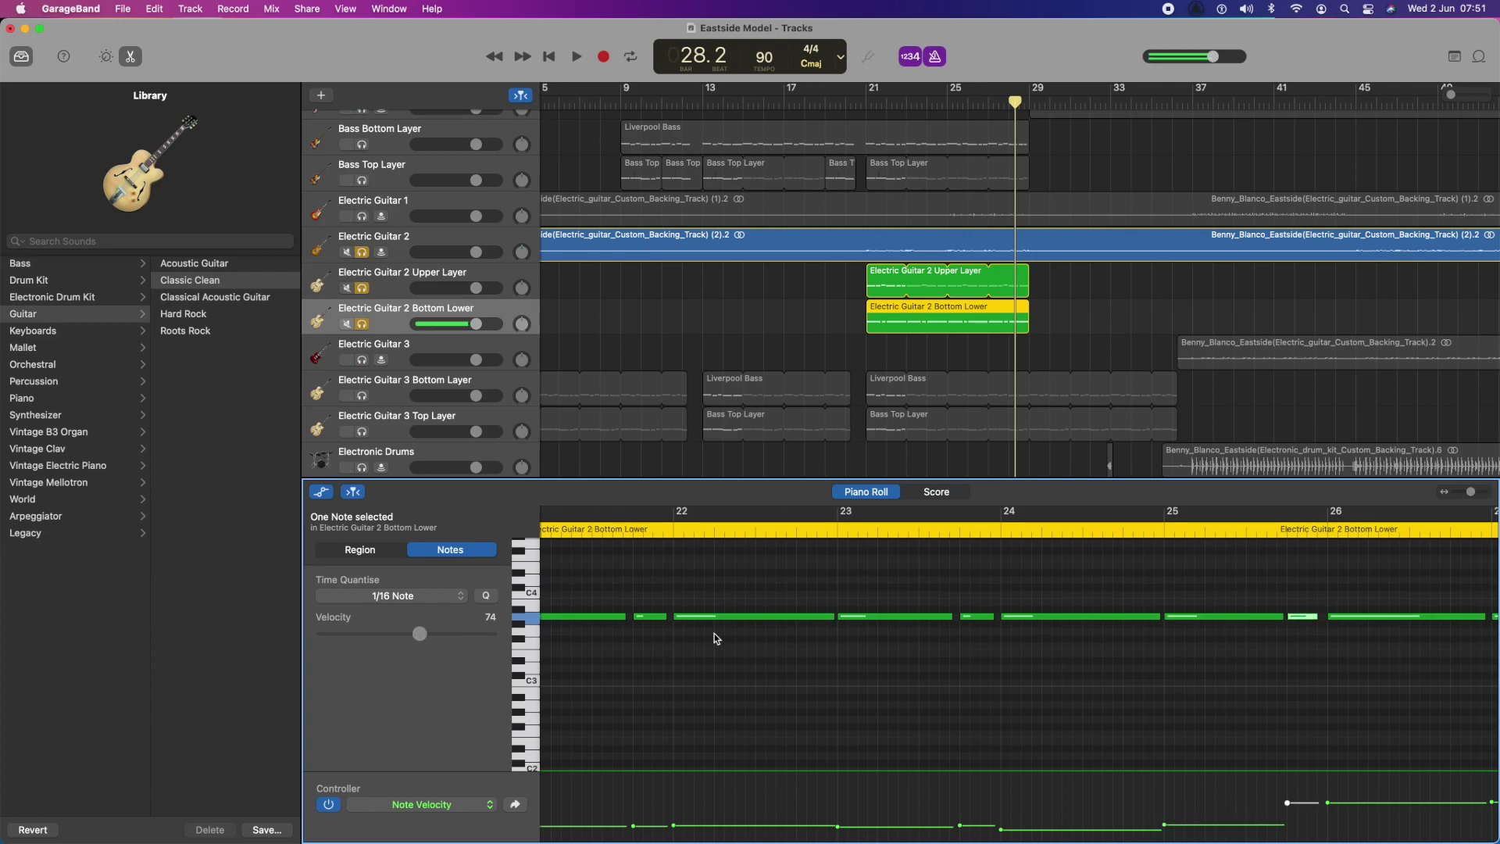
pyautogui.moveTo(420, 635); pyautogui.dragTo(360, 635)
pyautogui.click(1383, 617)
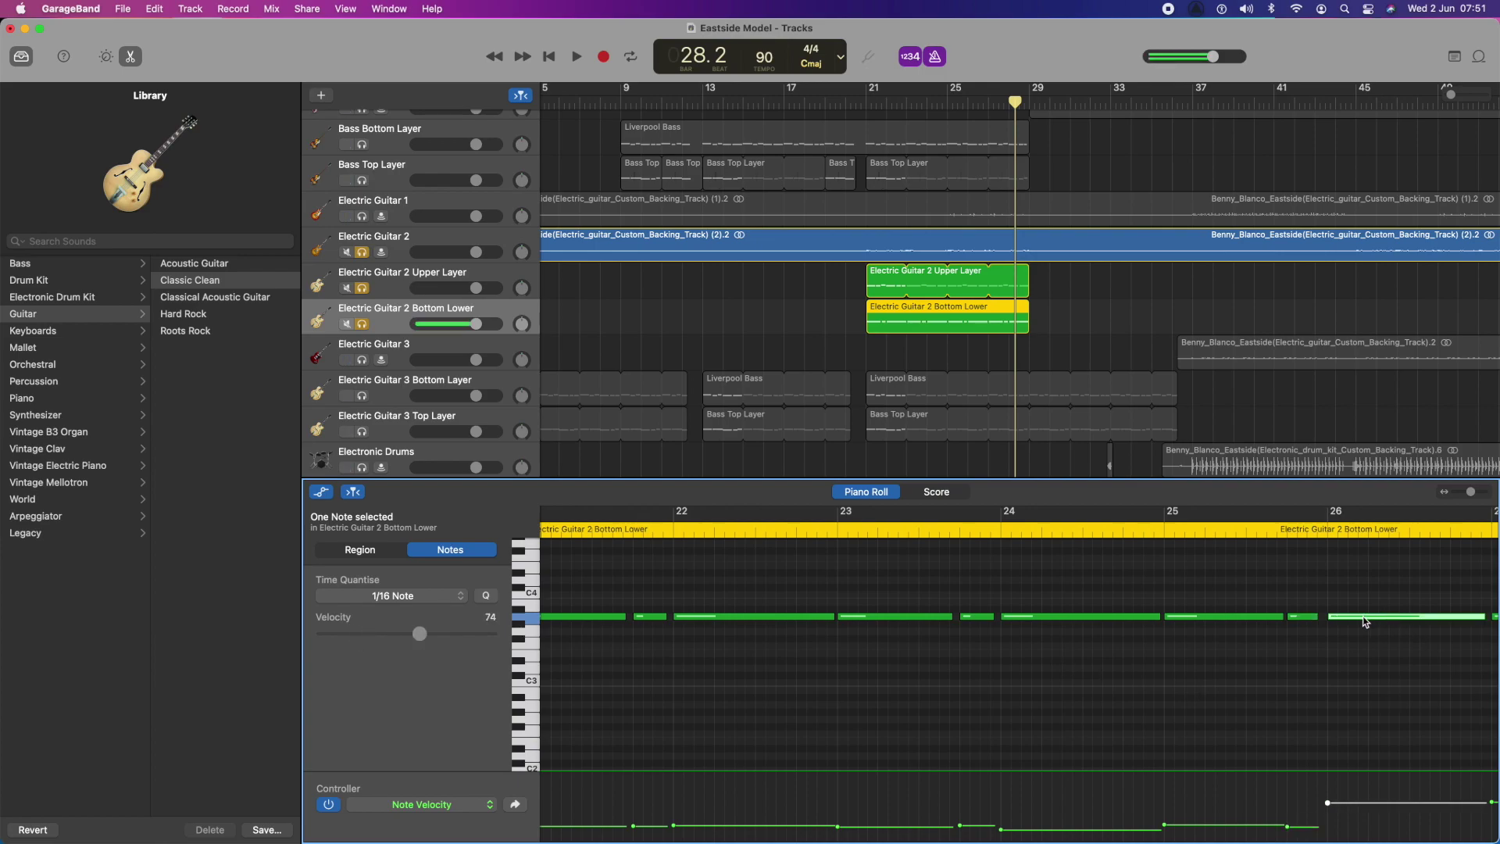
pyautogui.moveTo(417, 633); pyautogui.dragTo(362, 638)
# - Set the Bottom Lower notes at bars 27 and 28 to velocity 30 and lower the short note between them to match
pyautogui.hscroll(3, 1001, 728)
pyautogui.hscroll(5, 1001, 728)
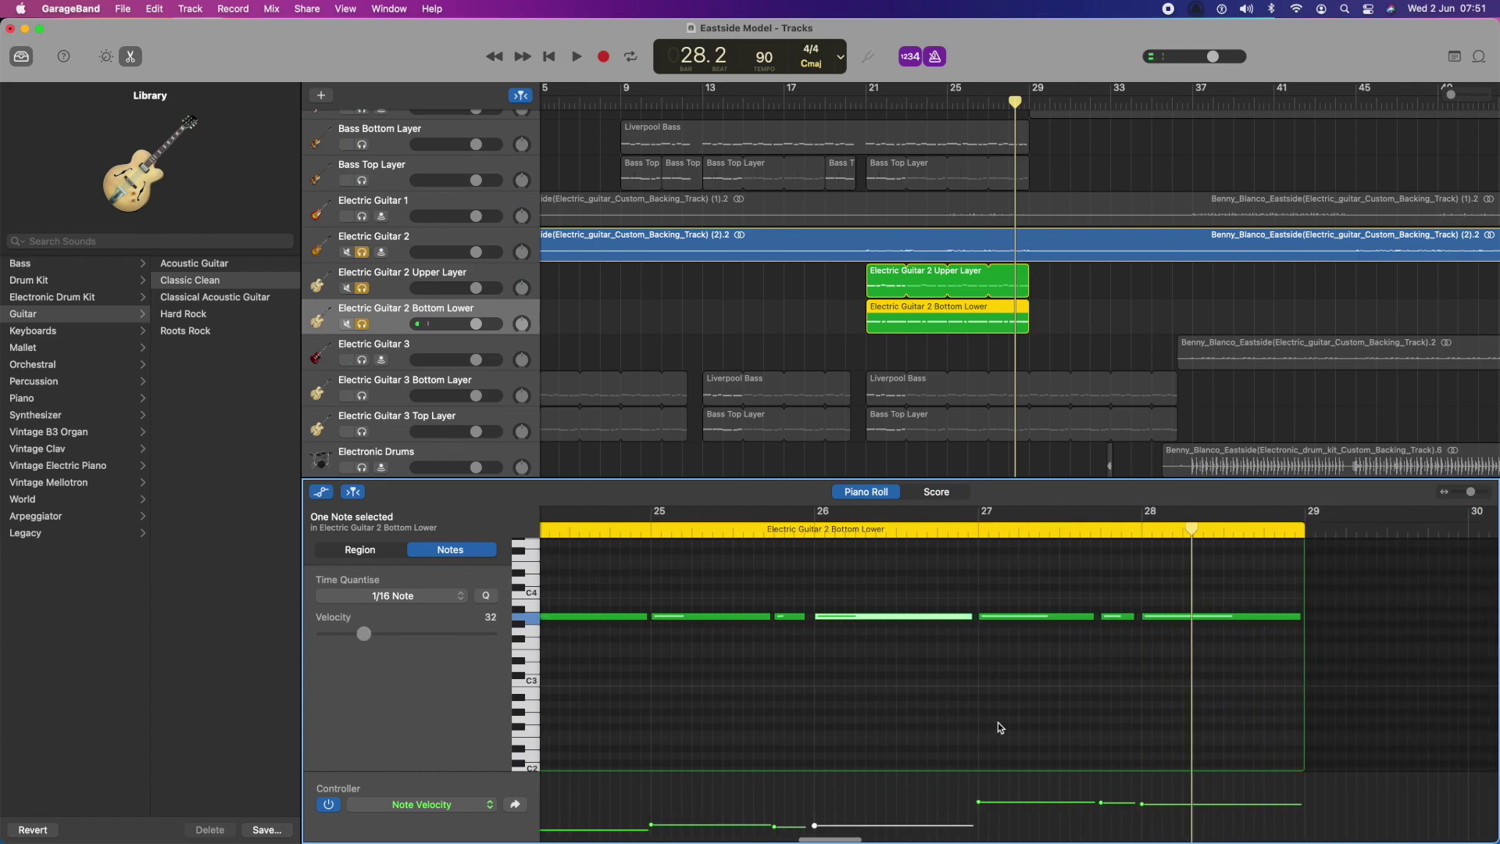
pyautogui.click(1016, 617)
pyautogui.moveTo(426, 644); pyautogui.dragTo(367, 647)
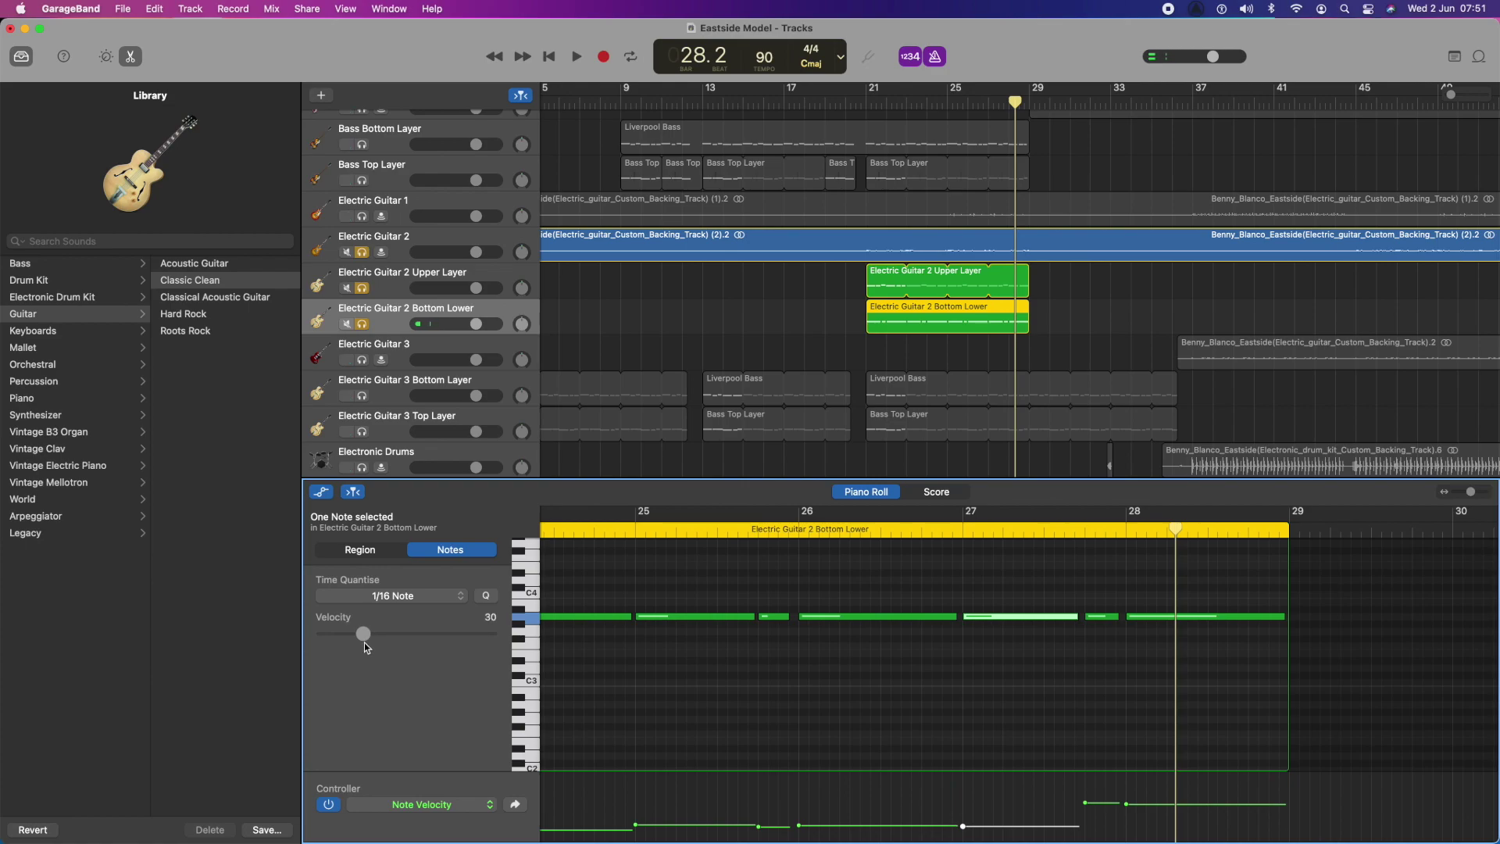
pyautogui.click(1108, 619)
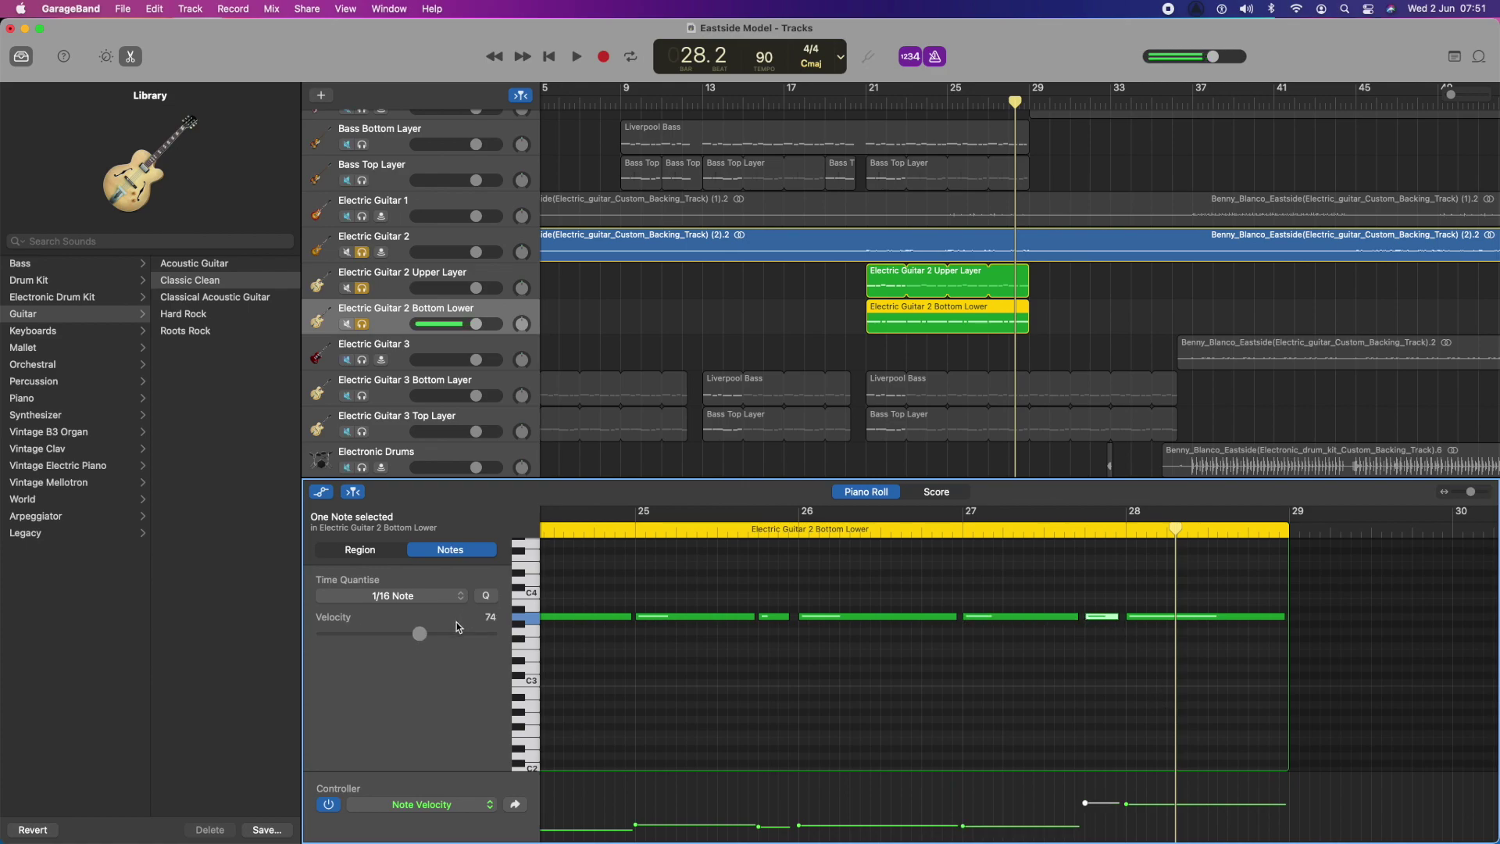
pyautogui.moveTo(415, 633); pyautogui.dragTo(360, 641)
pyautogui.click(1151, 624)
pyautogui.moveTo(416, 634); pyautogui.dragTo(363, 636)
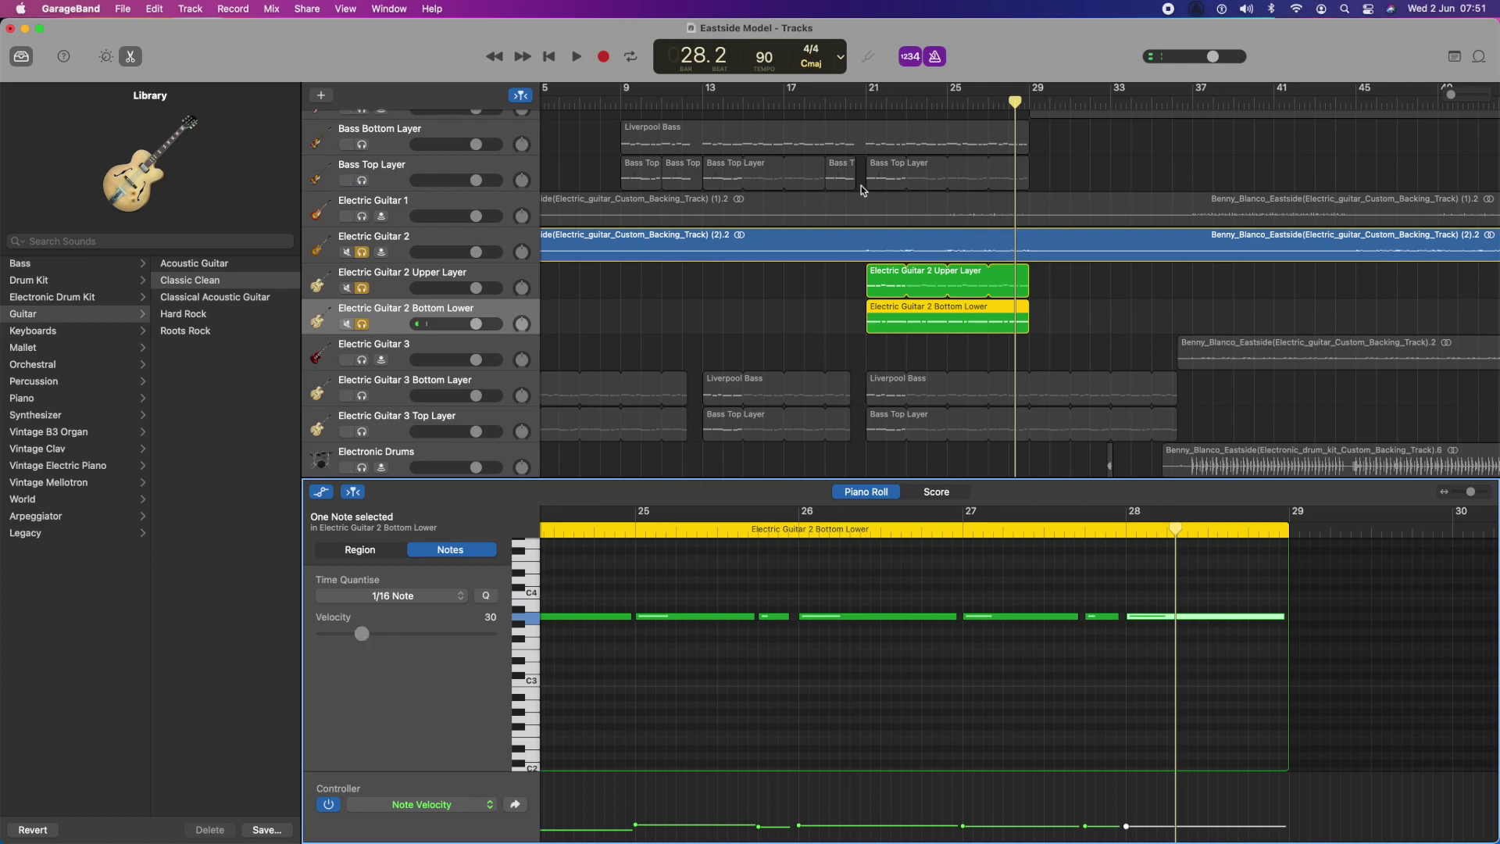
# - Play the Electric Guitar 2 layers from bar 21 to check the softened Bottom Lower part against the original
pyautogui.click(868, 106)
pyautogui.press('space')
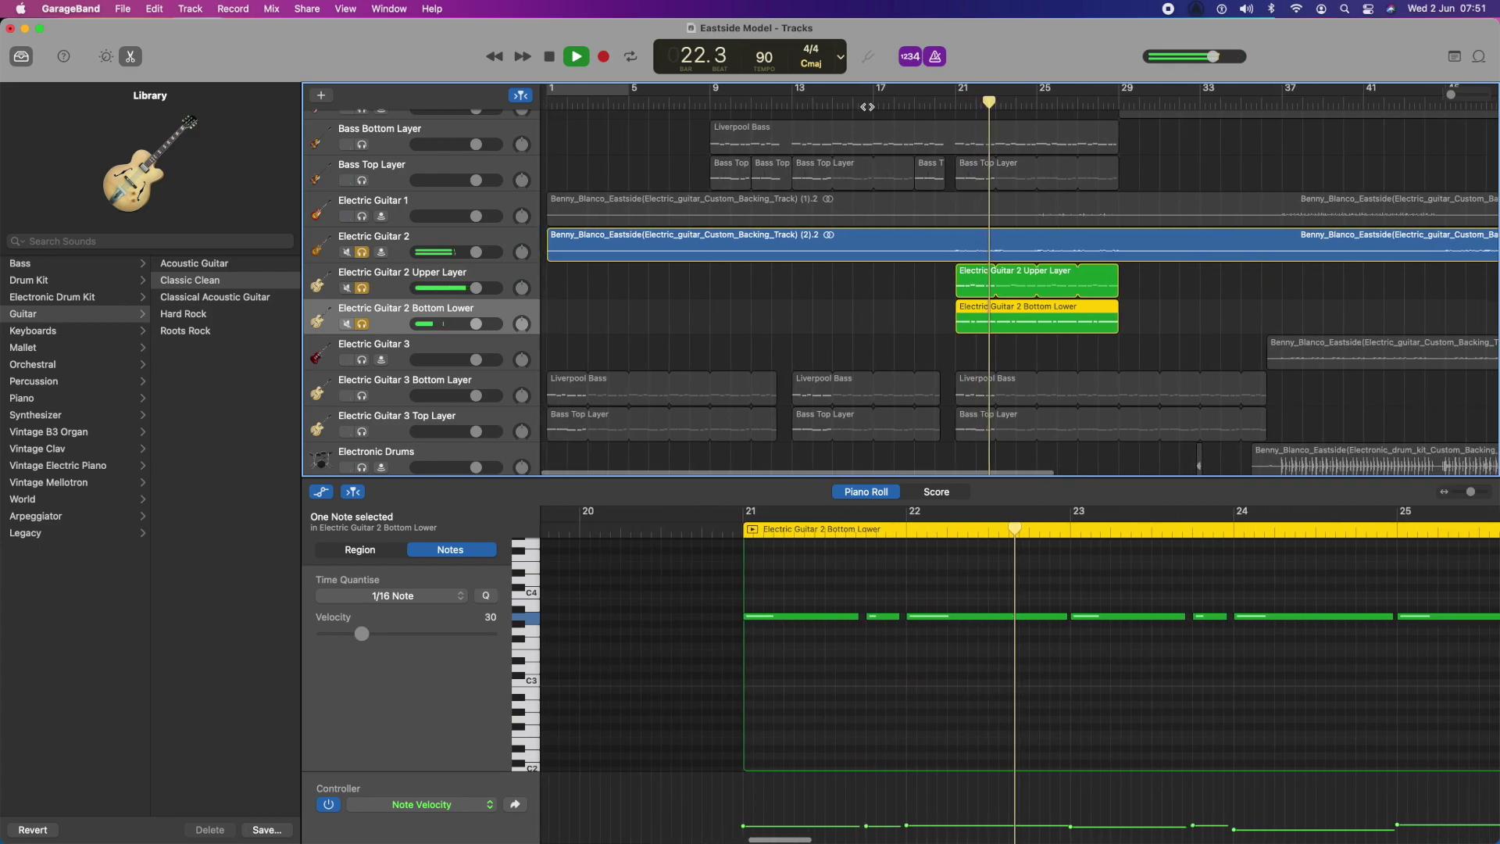
pyautogui.press('space')
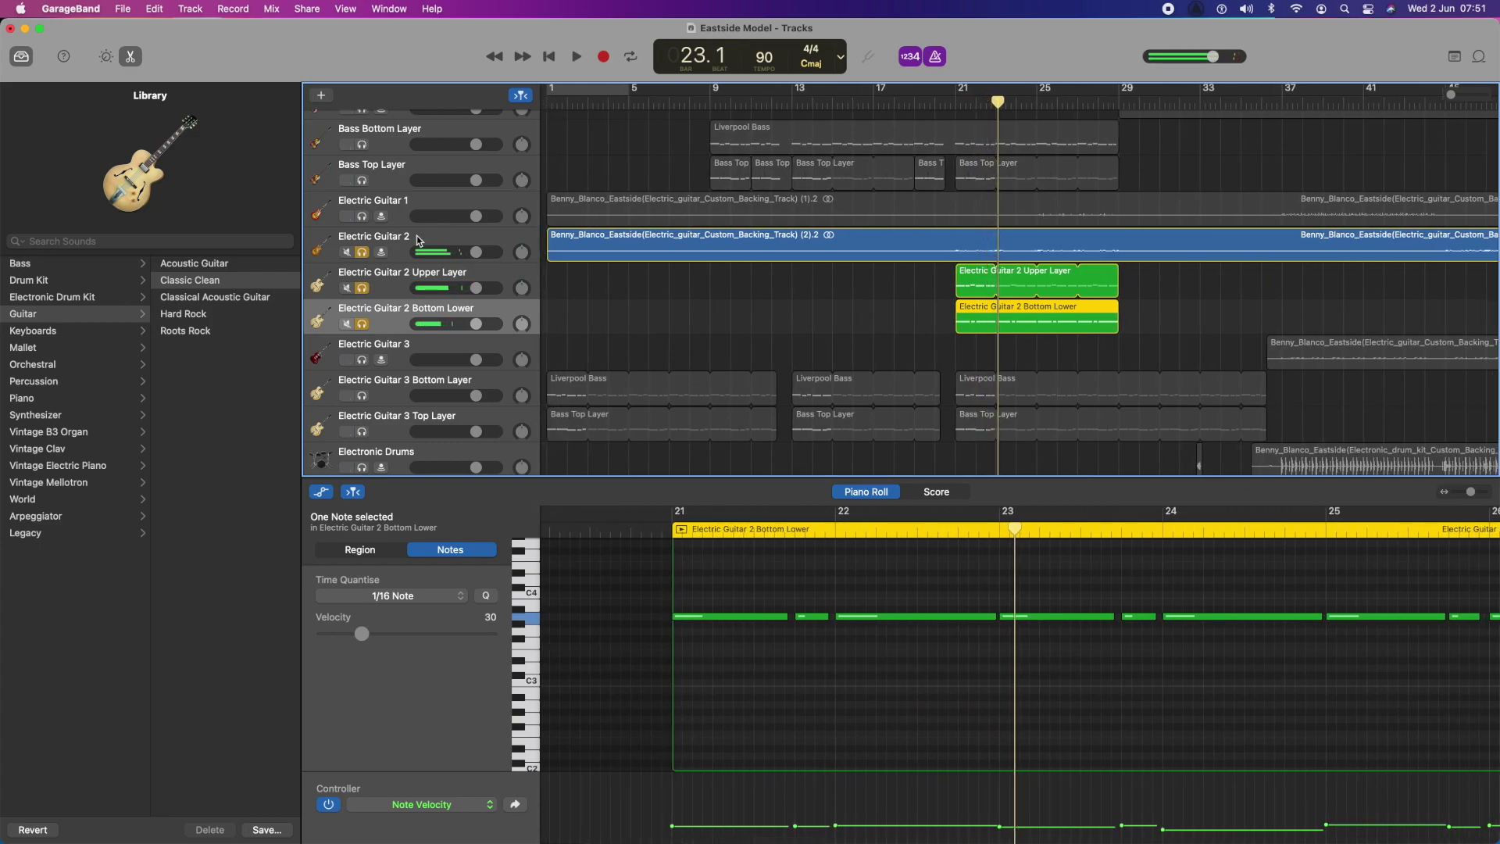
# - Soften the three Upper Layer notes in bar 21, setting the first to velocity 36, the second to 35 and the third to a similar value
pyautogui.press('Up')
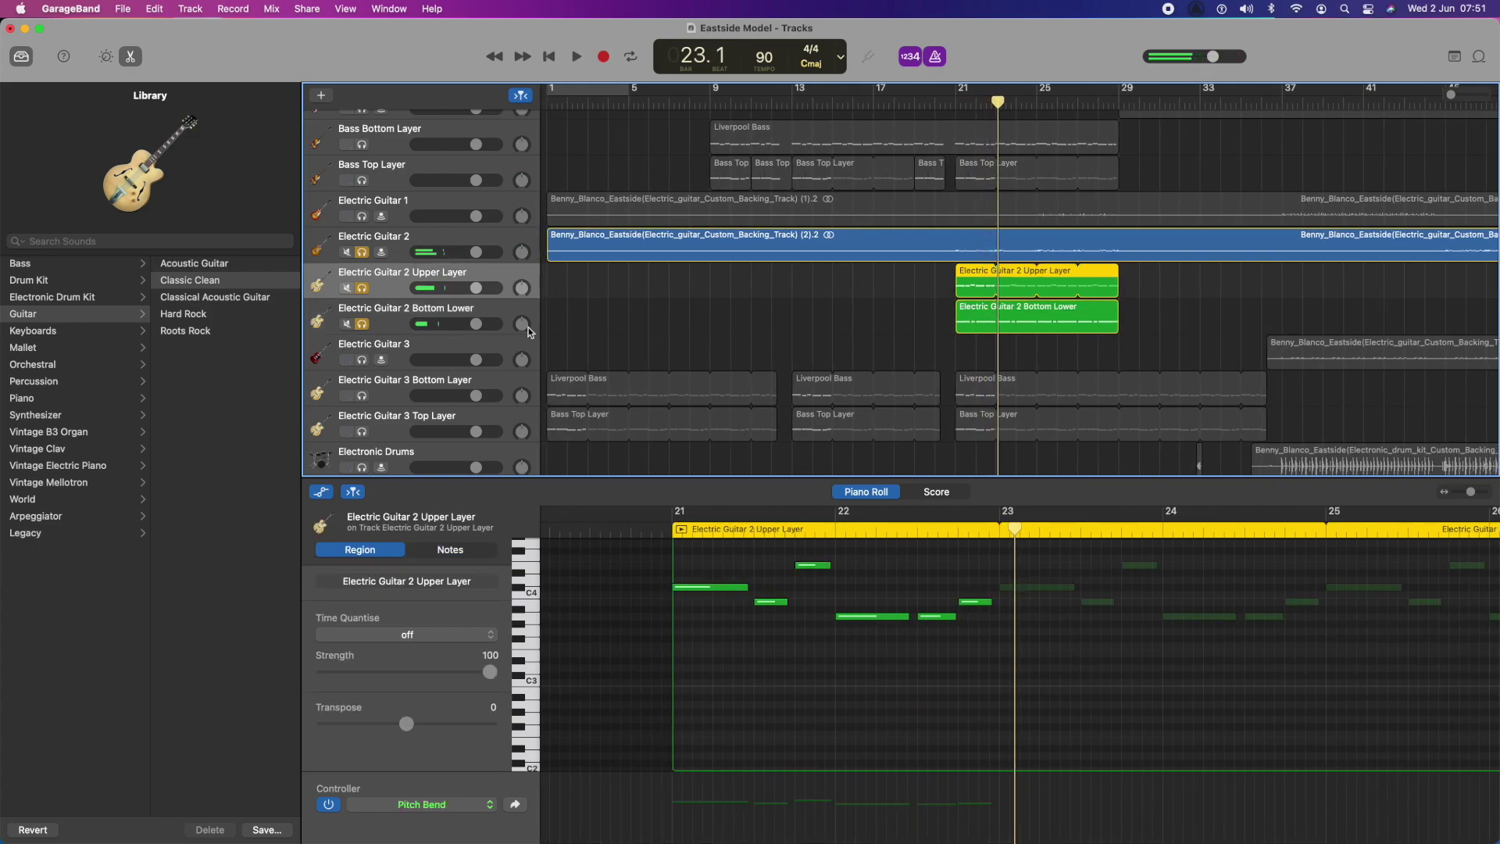
pyautogui.click(702, 588)
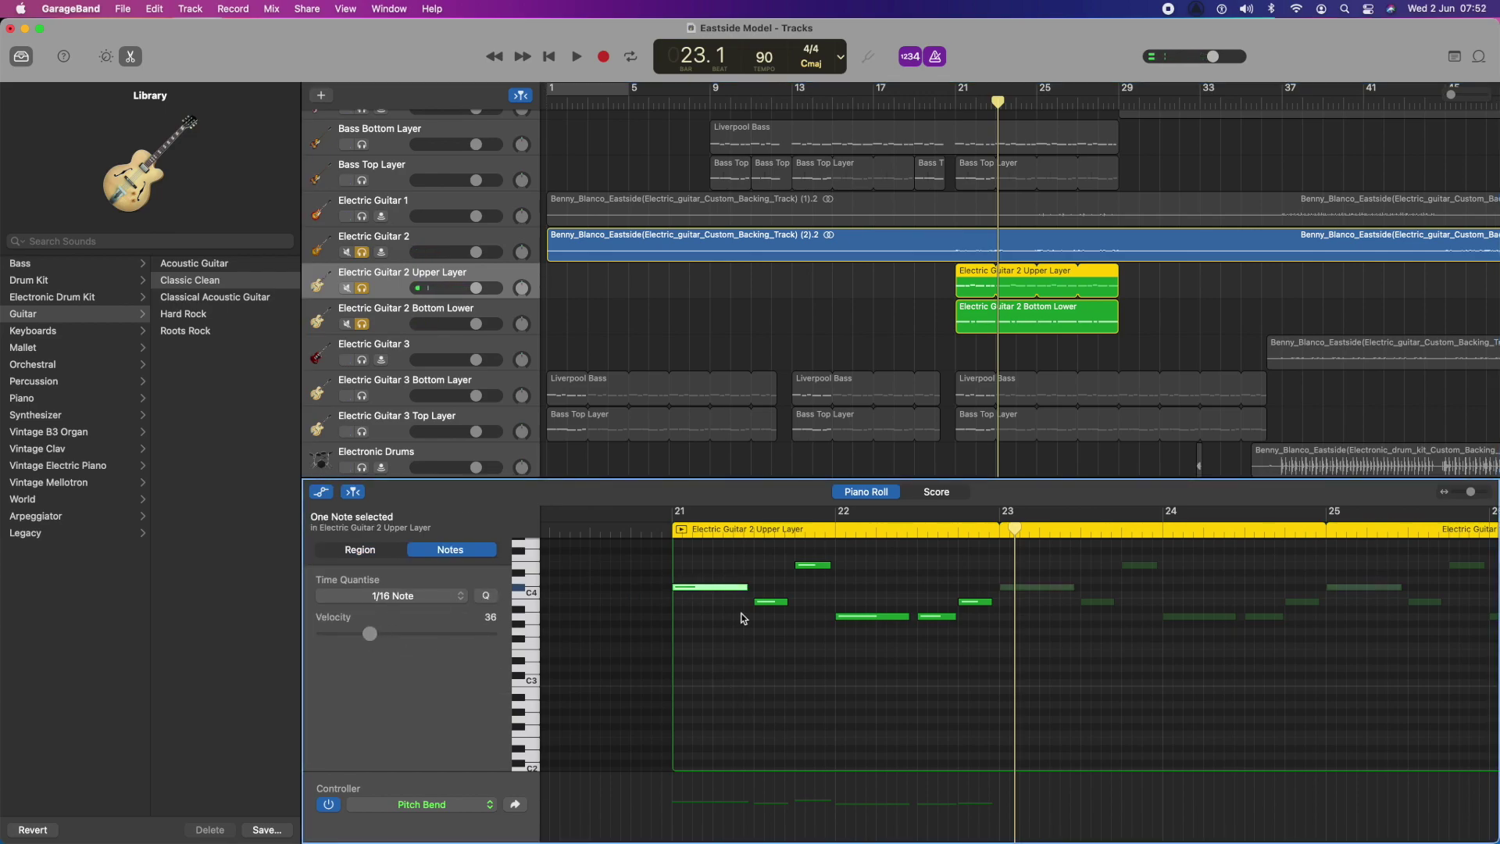
pyautogui.click(772, 603)
pyautogui.moveTo(424, 633); pyautogui.dragTo(374, 634)
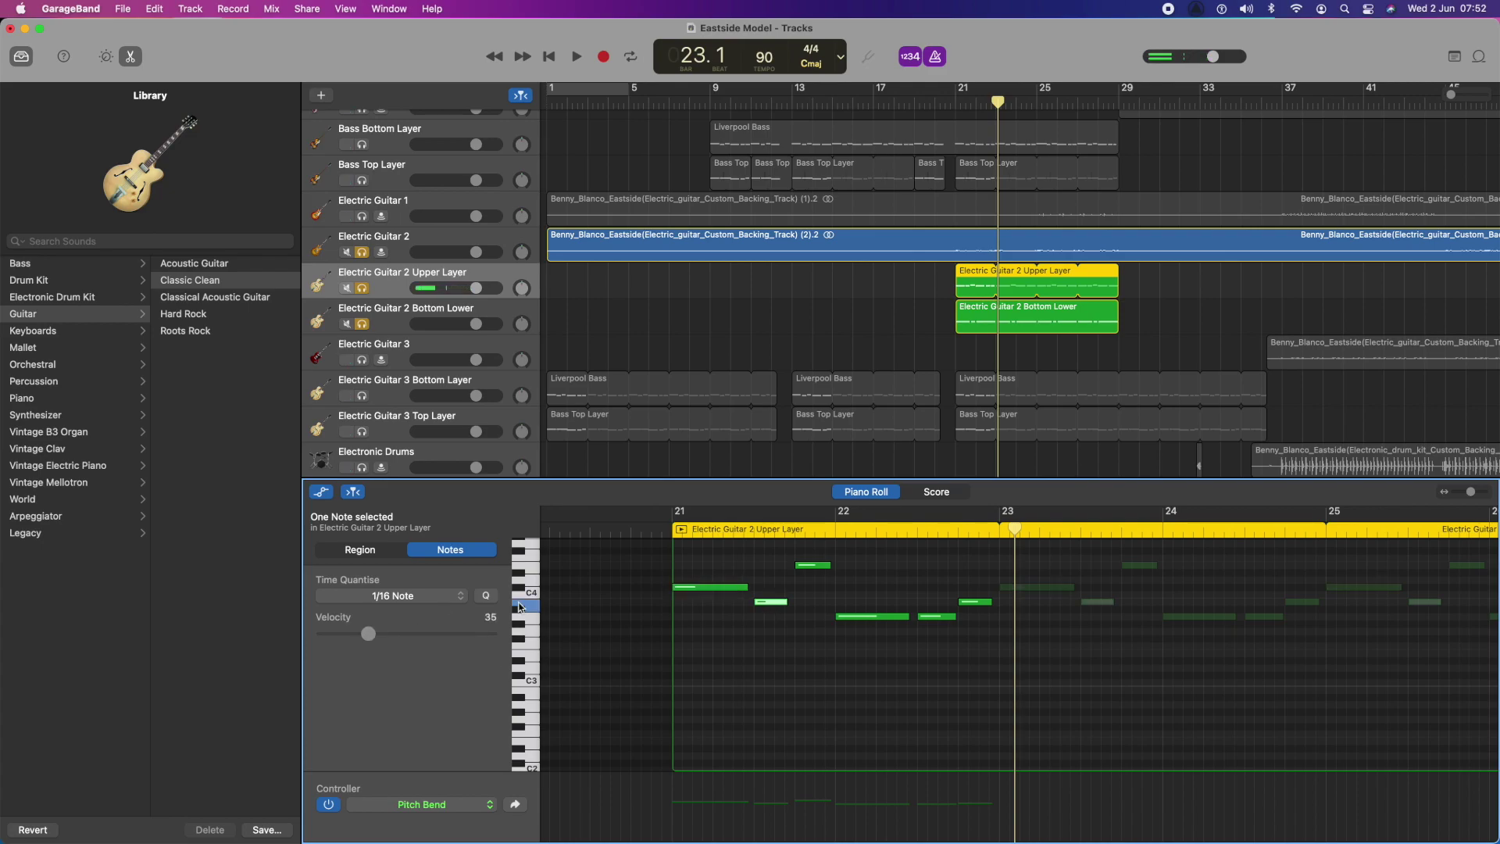
pyautogui.click(801, 575)
pyautogui.click(815, 566)
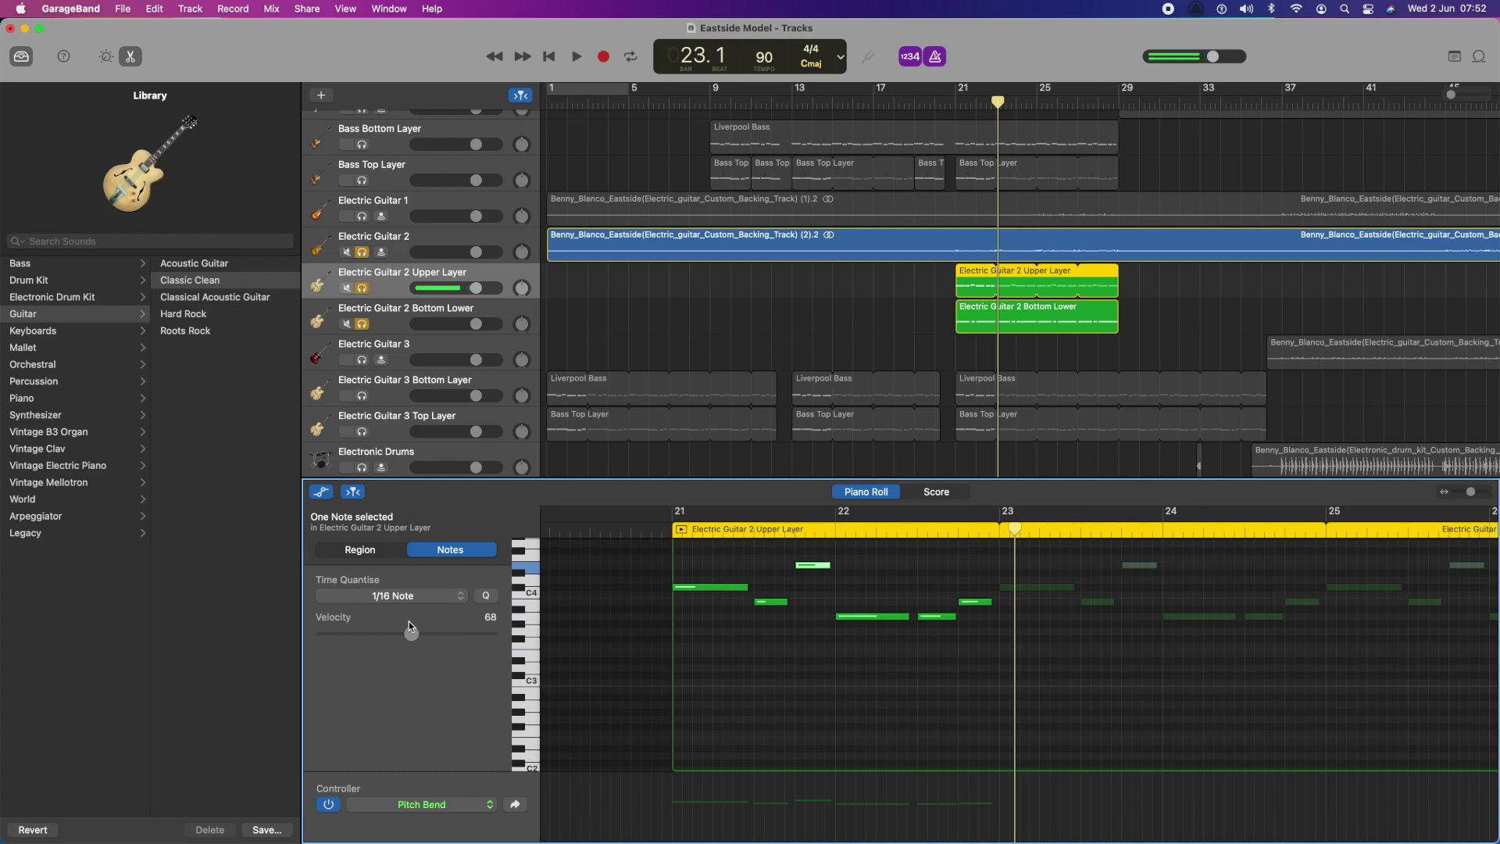
pyautogui.moveTo(411, 631); pyautogui.dragTo(371, 641)
# - Soften the three Upper Layer notes in bar 22, setting the first to velocity 32, the second to a similar value and the third to 33
pyautogui.click(889, 617)
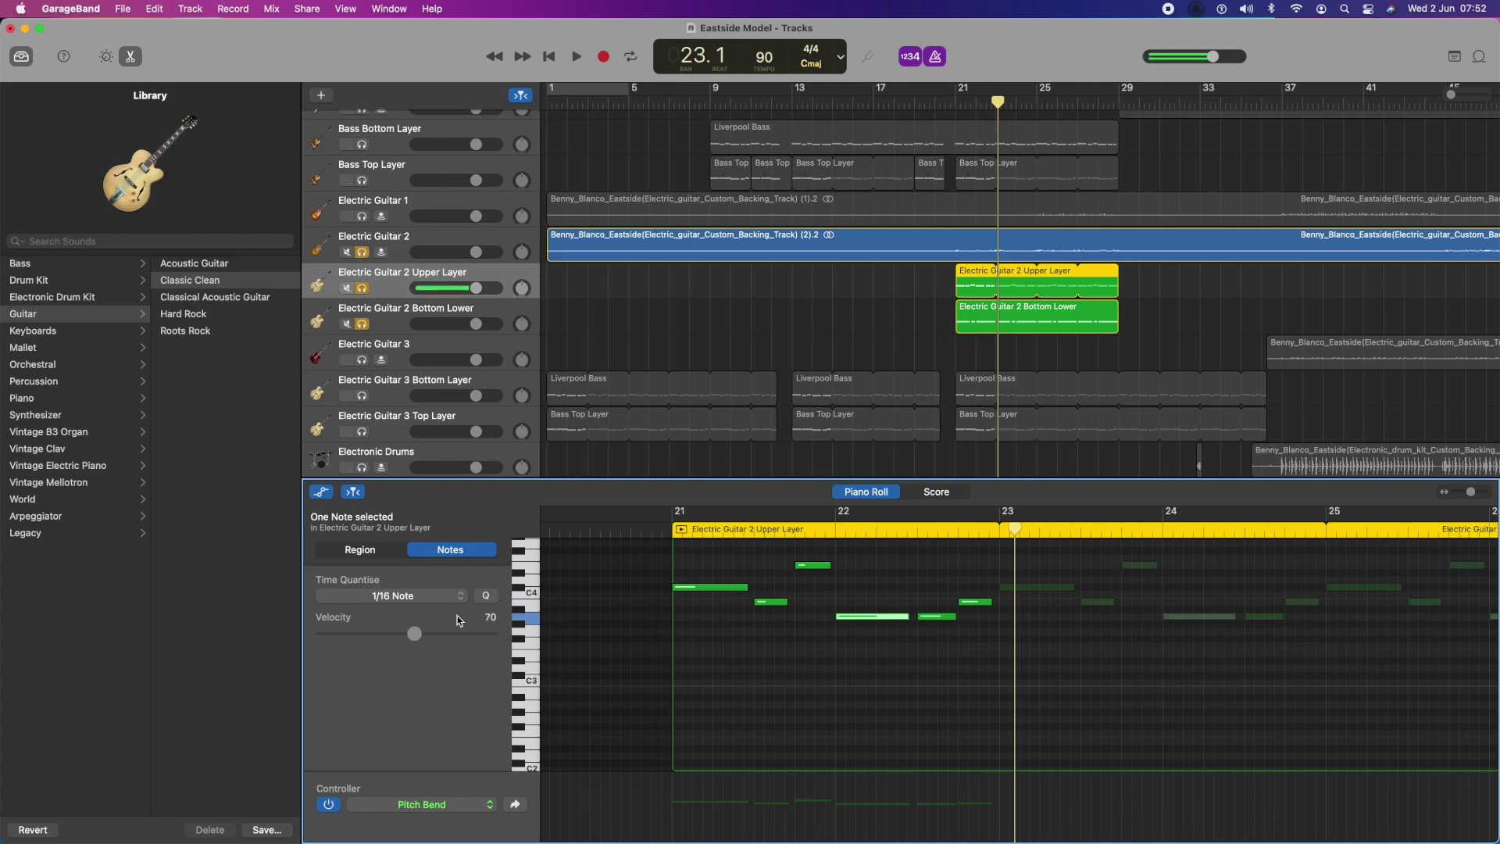
pyautogui.moveTo(375, 642); pyautogui.dragTo(367, 643)
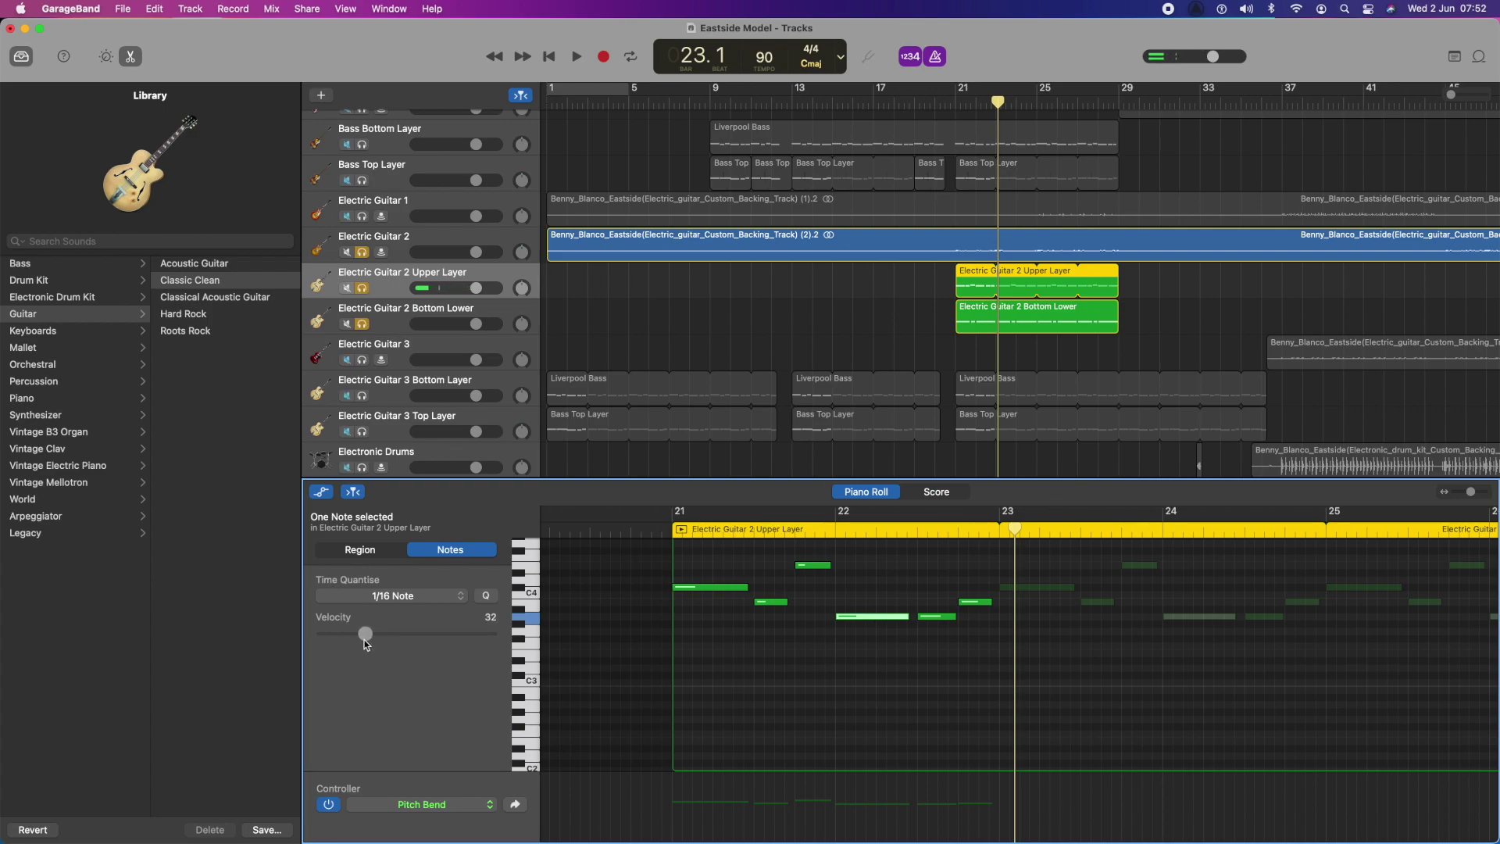
pyautogui.click(921, 617)
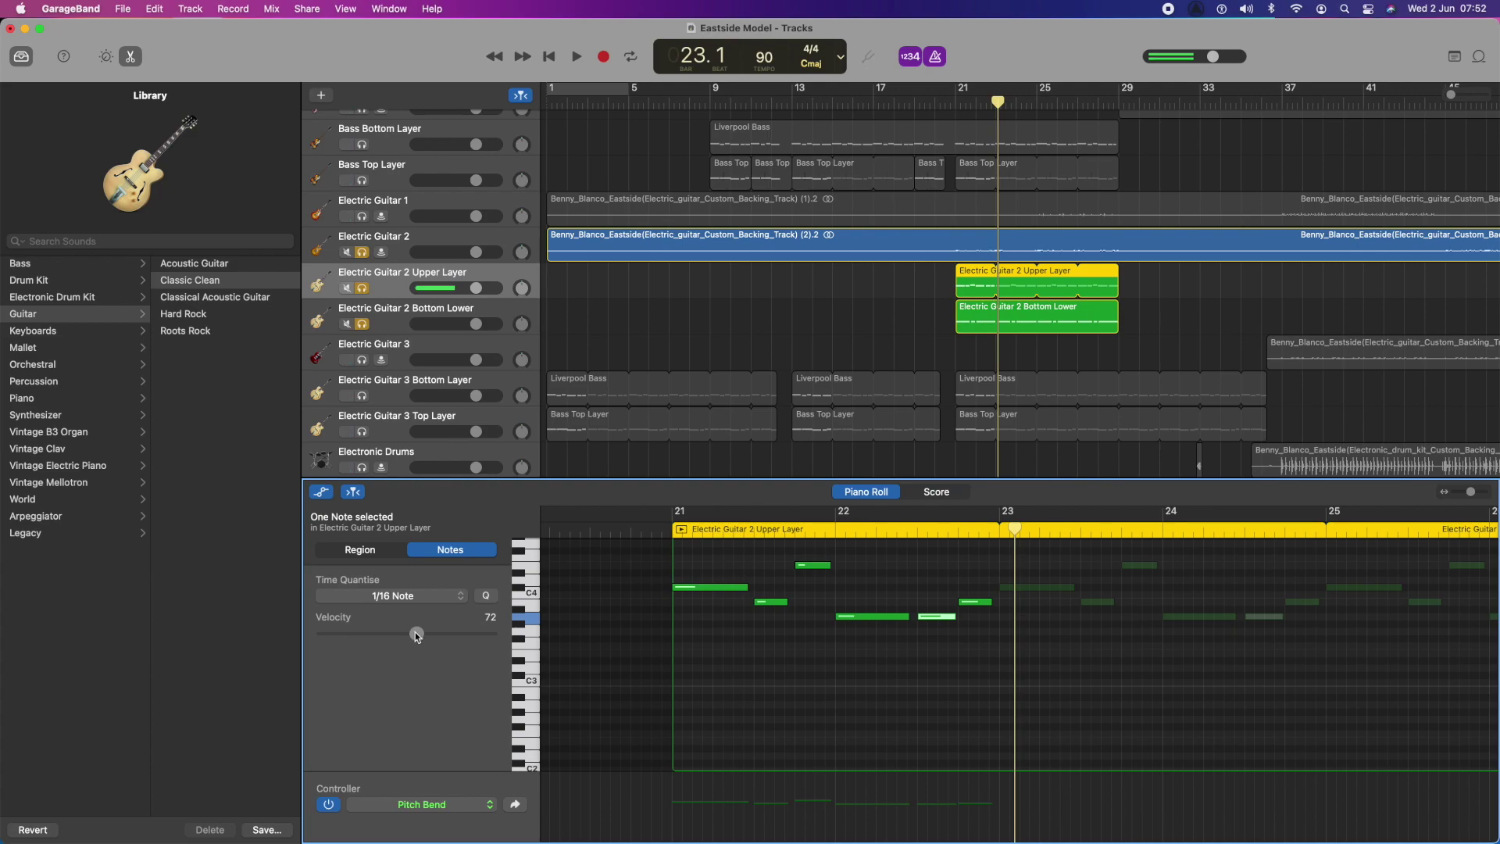
pyautogui.moveTo(349, 638); pyautogui.dragTo(372, 639)
pyautogui.click(976, 604)
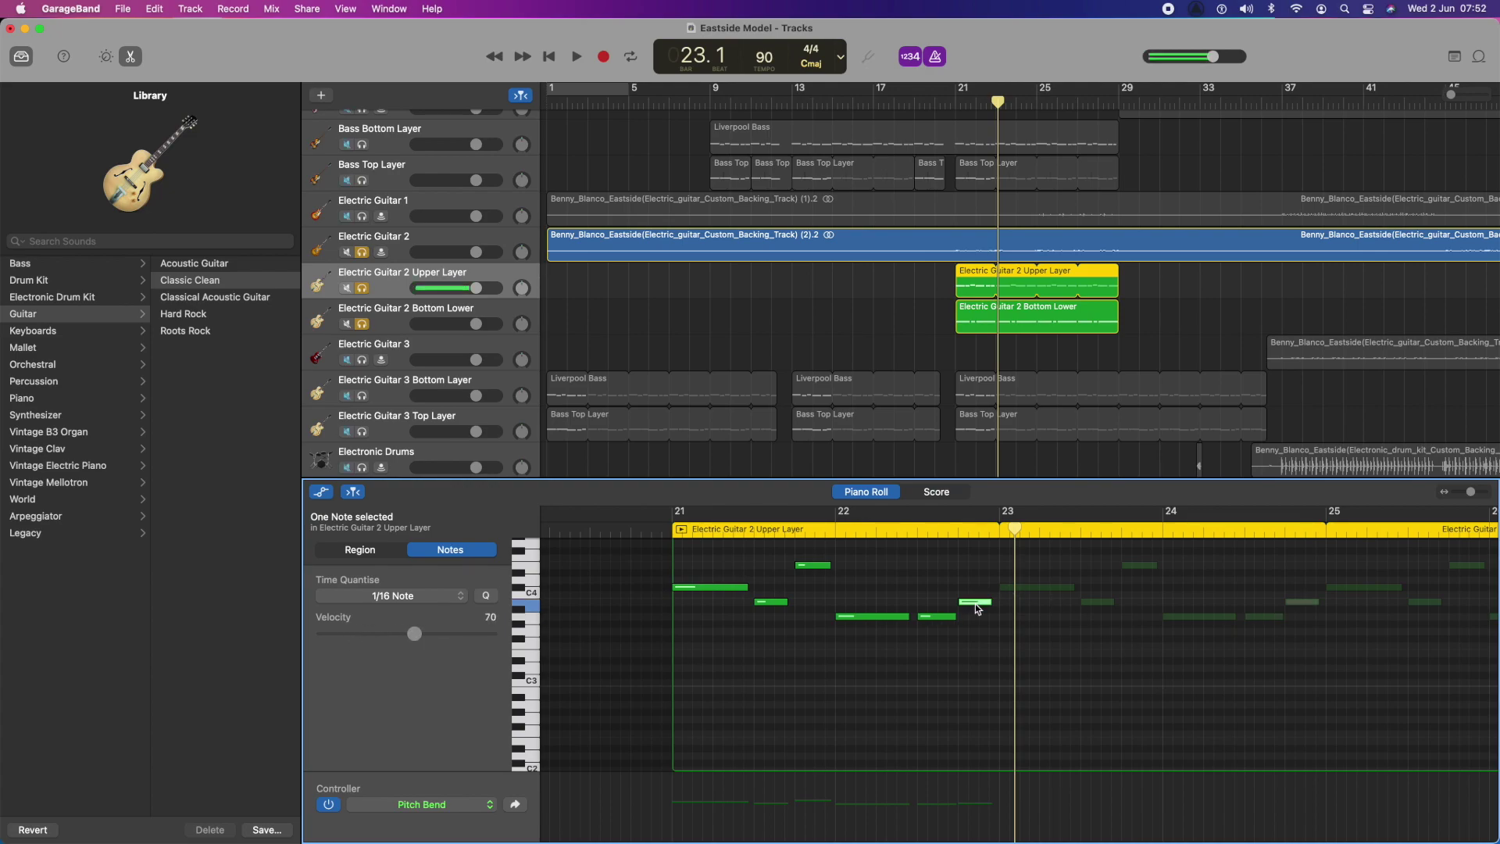
pyautogui.moveTo(416, 631); pyautogui.dragTo(368, 637)
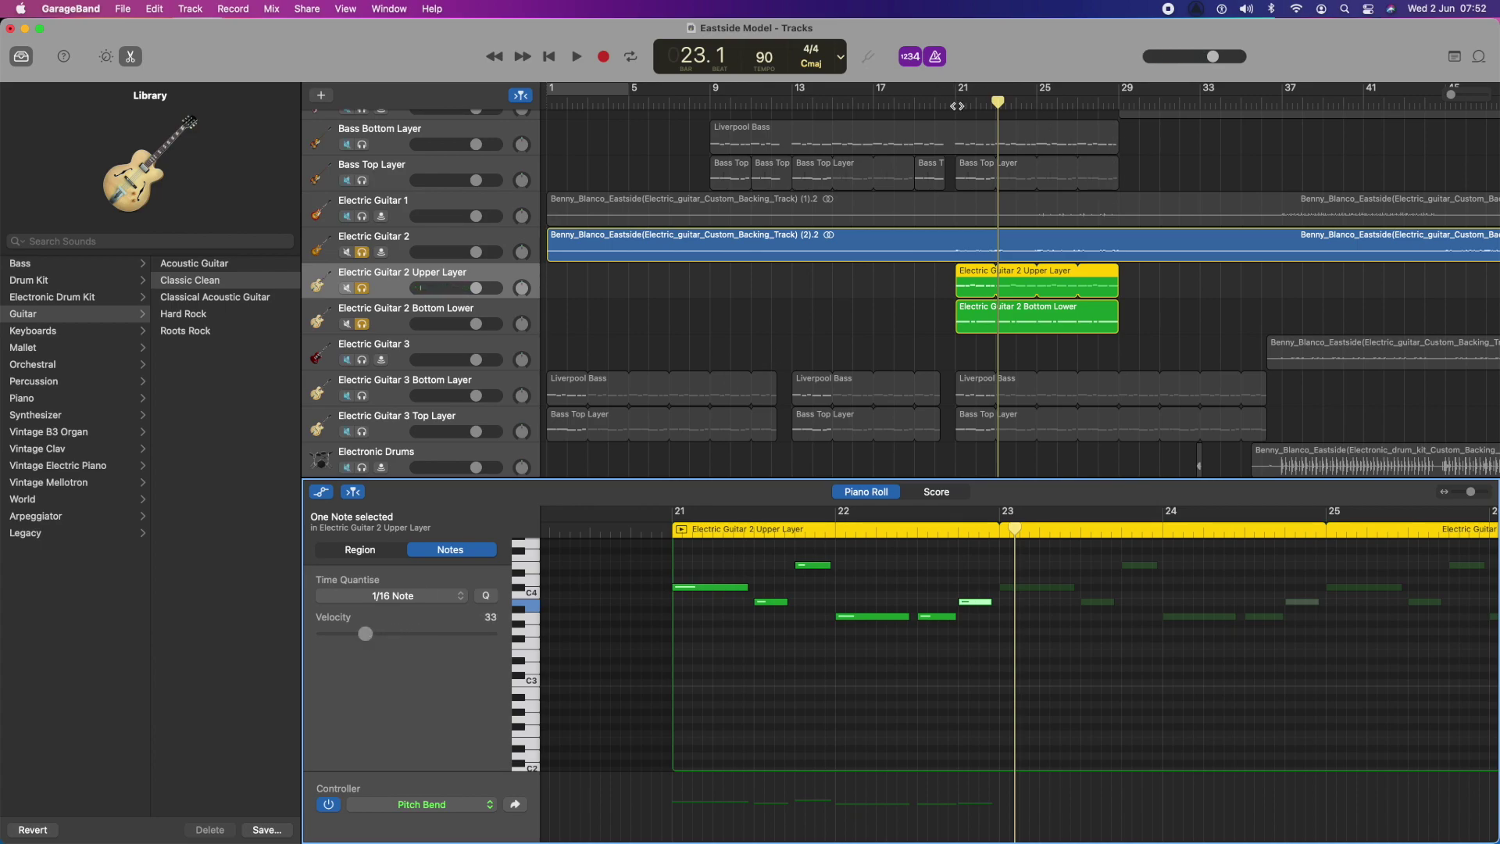
# - Play both Electric Guitar 2 layers with the original from around bar 21 to compare their balance
pyautogui.click(943, 87)
pyautogui.press('space')
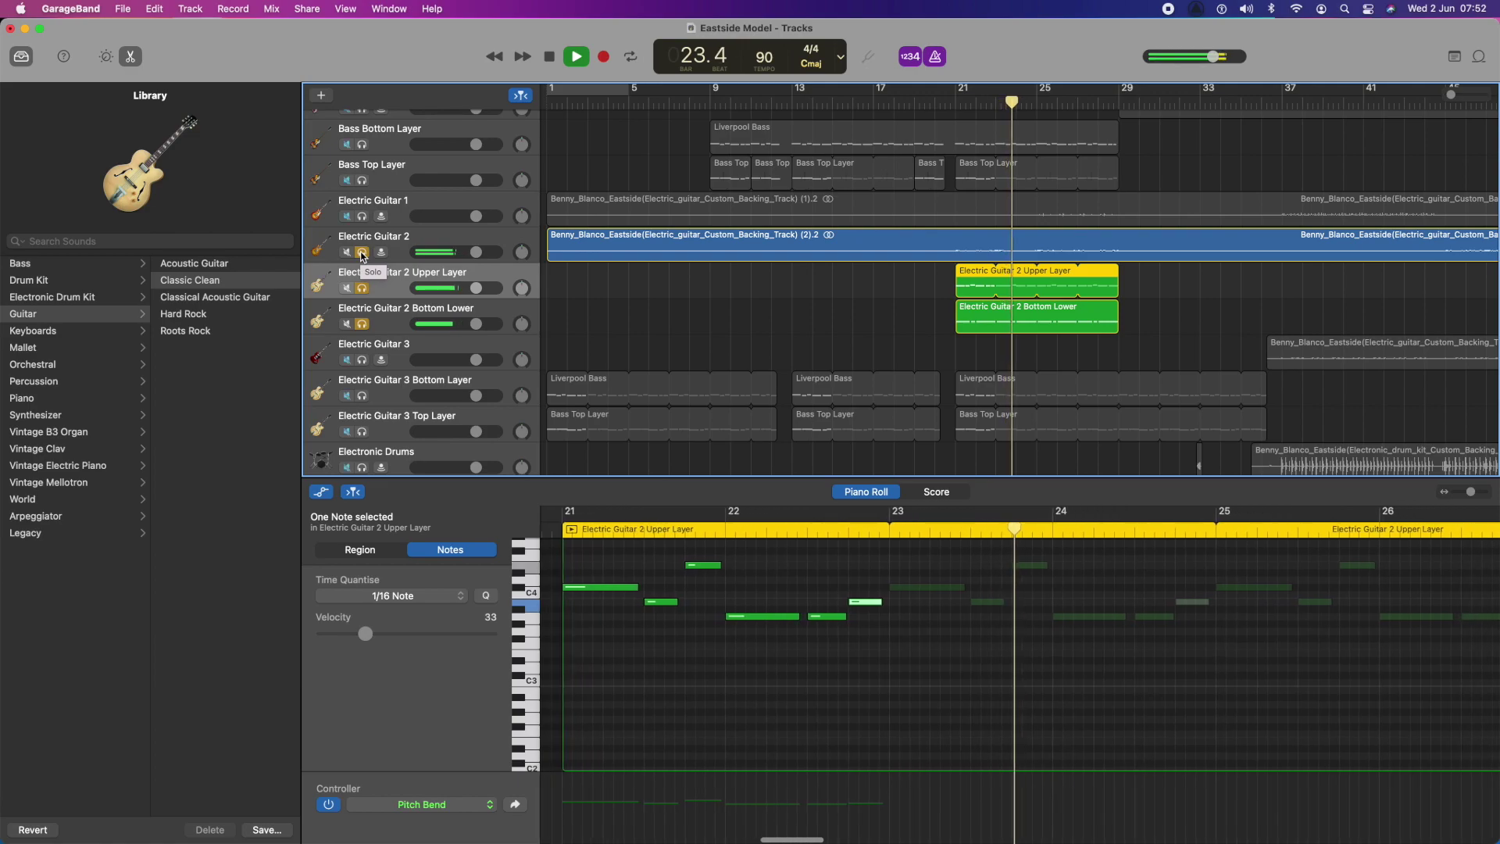
pyautogui.press('space')
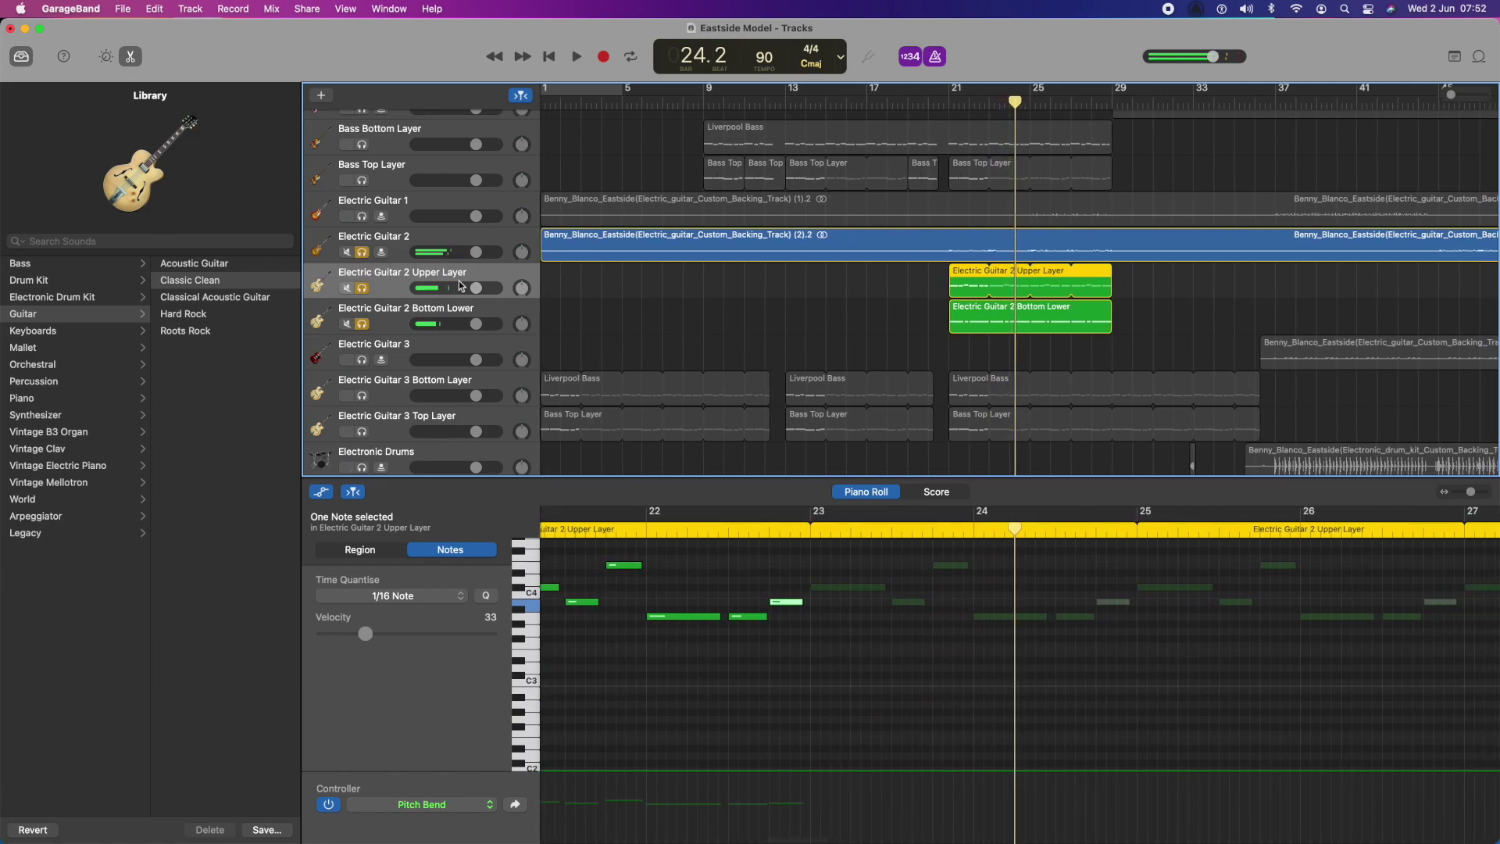
# - Capture a screenshot of the Electric Guitar 2 layers in the project and switch to the Model Unit 7 Presentation in Google Slides
pyautogui.hscroll(1, 822, 409)
pyautogui.hscroll(-2, 822, 409)
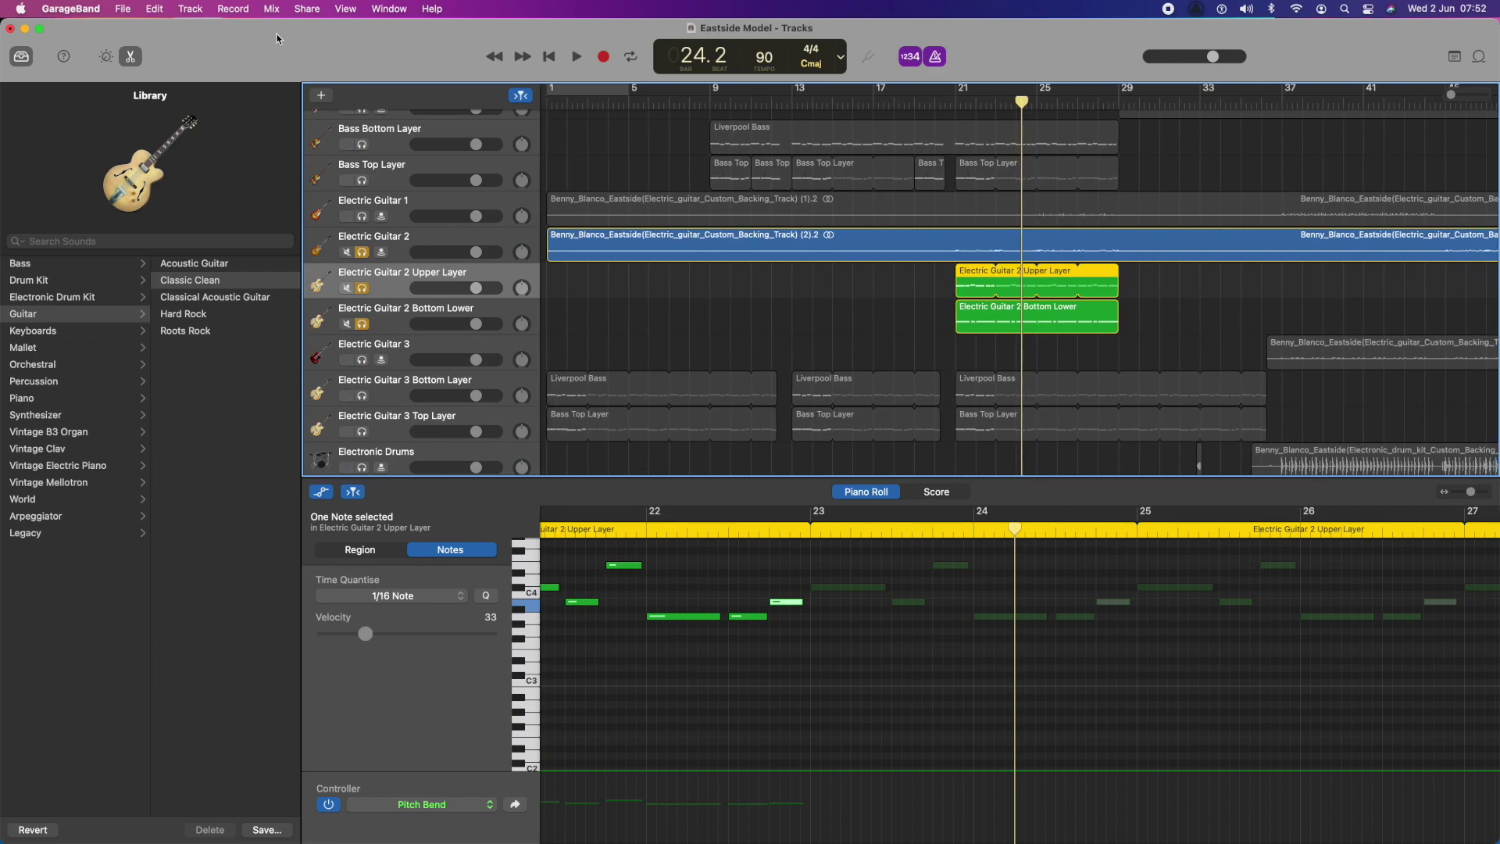
pyautogui.click(25, 30)
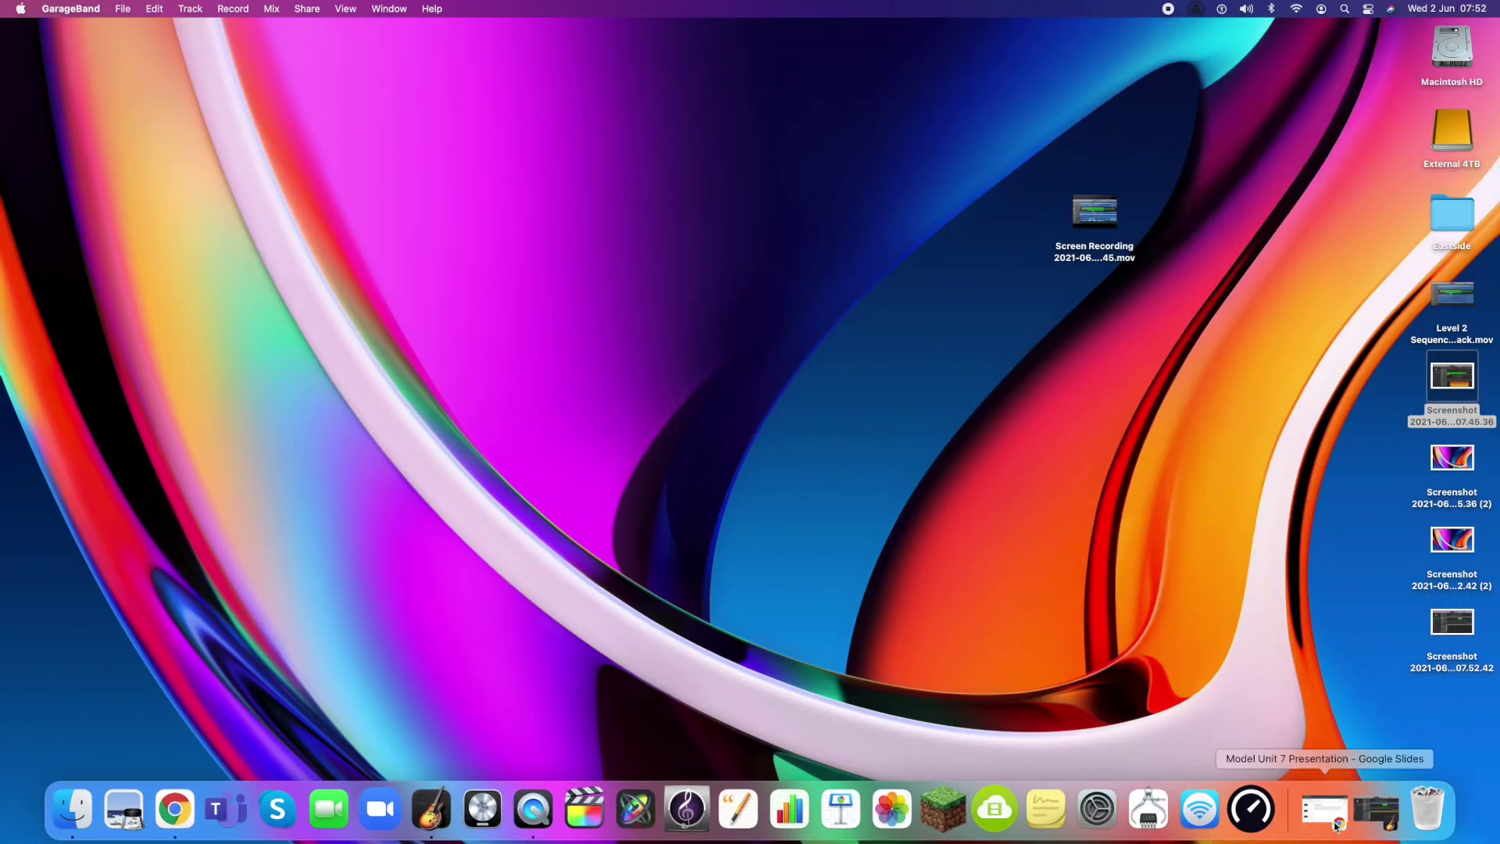
pyautogui.click(1338, 825)
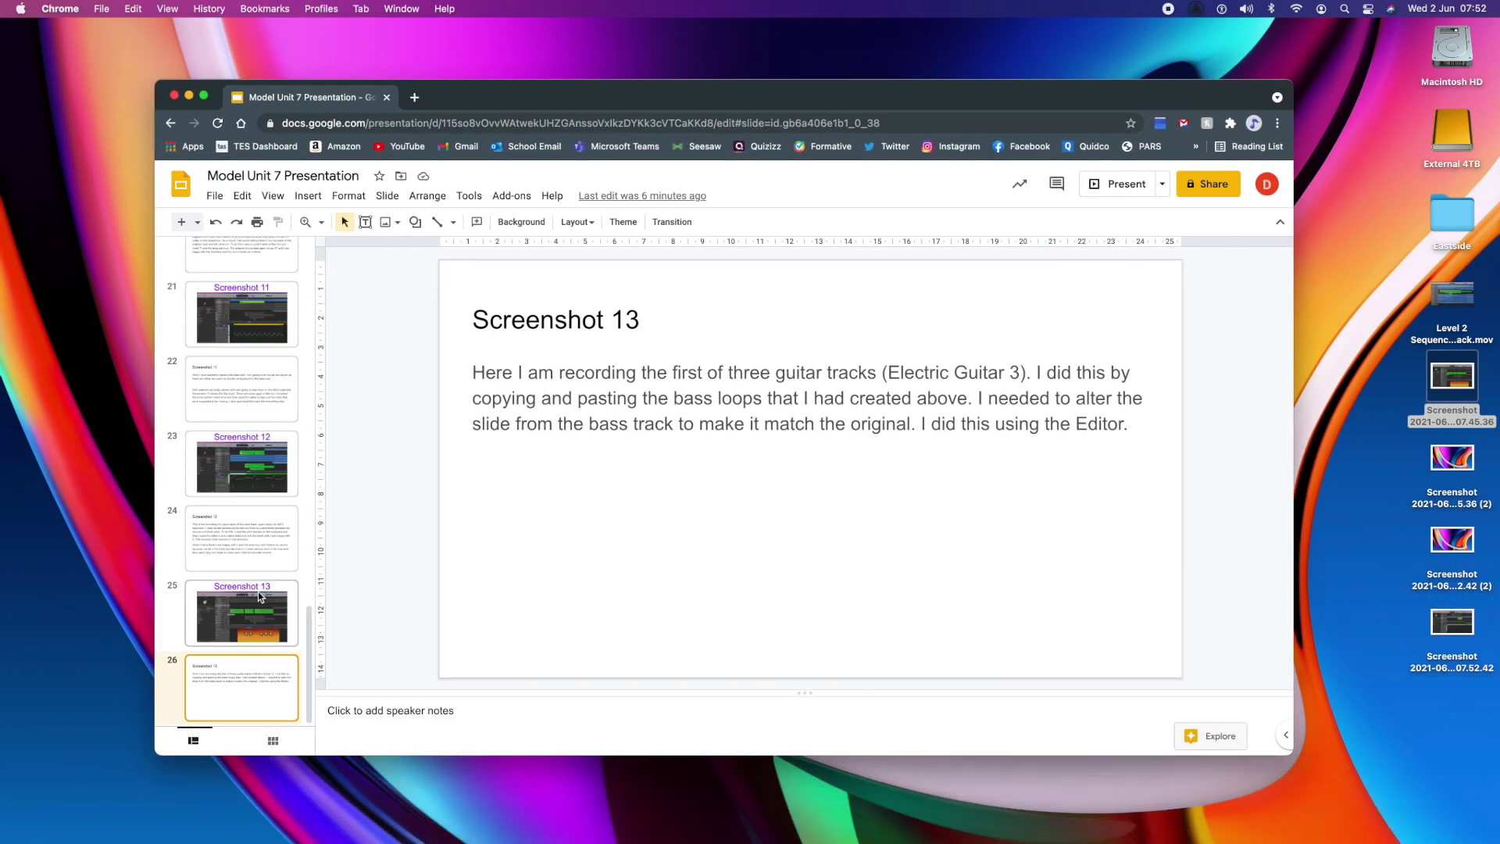
# - Duplicate the Screenshot 13 image slide and its explanation slide together
pyautogui.click(251, 602)
pyautogui.rightClick(251, 603)
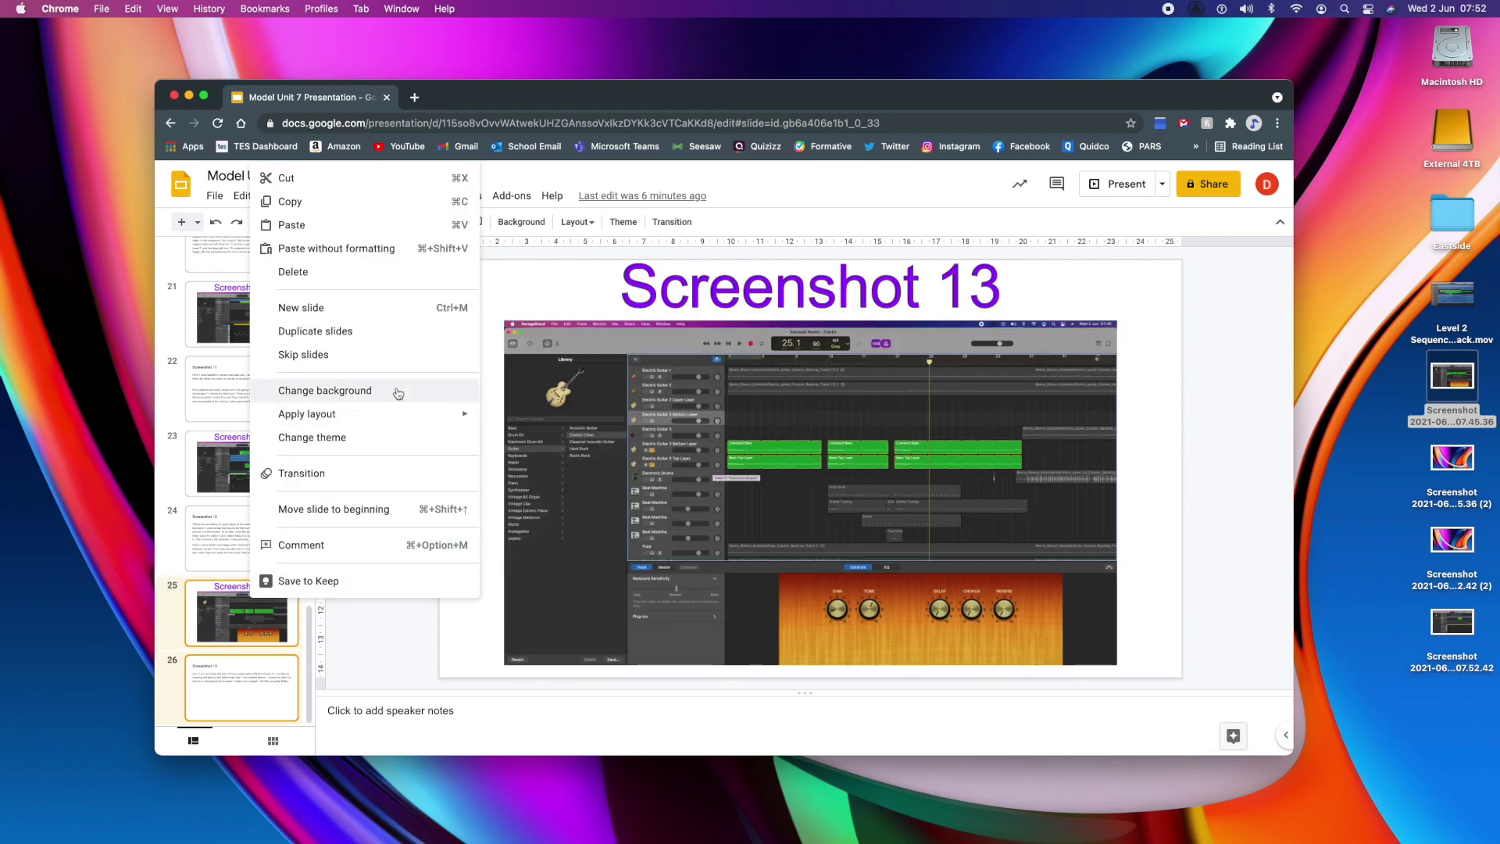
pyautogui.click(344, 331)
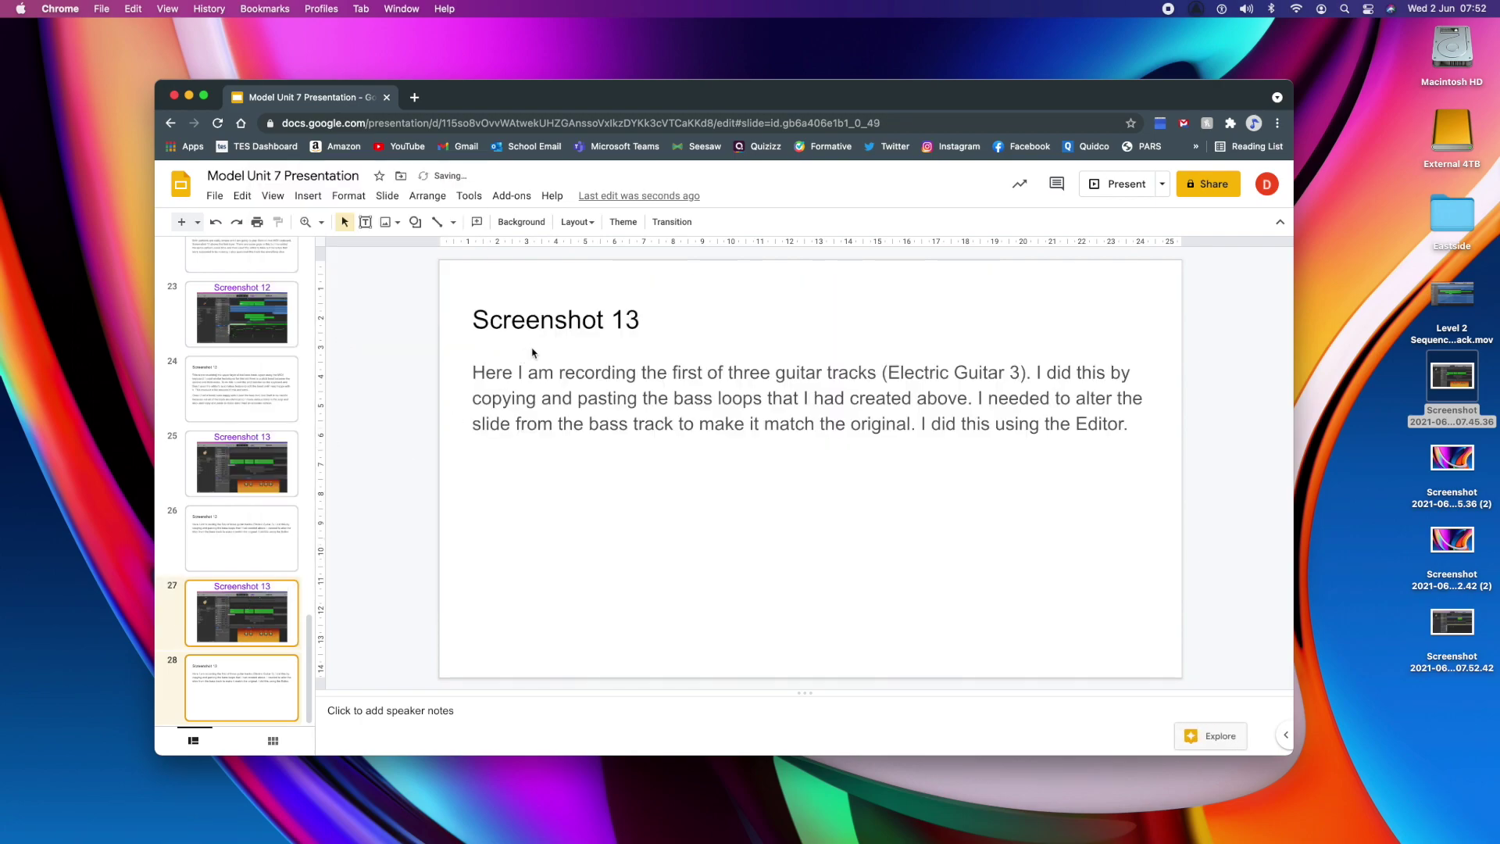
# - Change the title of the duplicated image slide to Screenshot 14
pyautogui.click(626, 320)
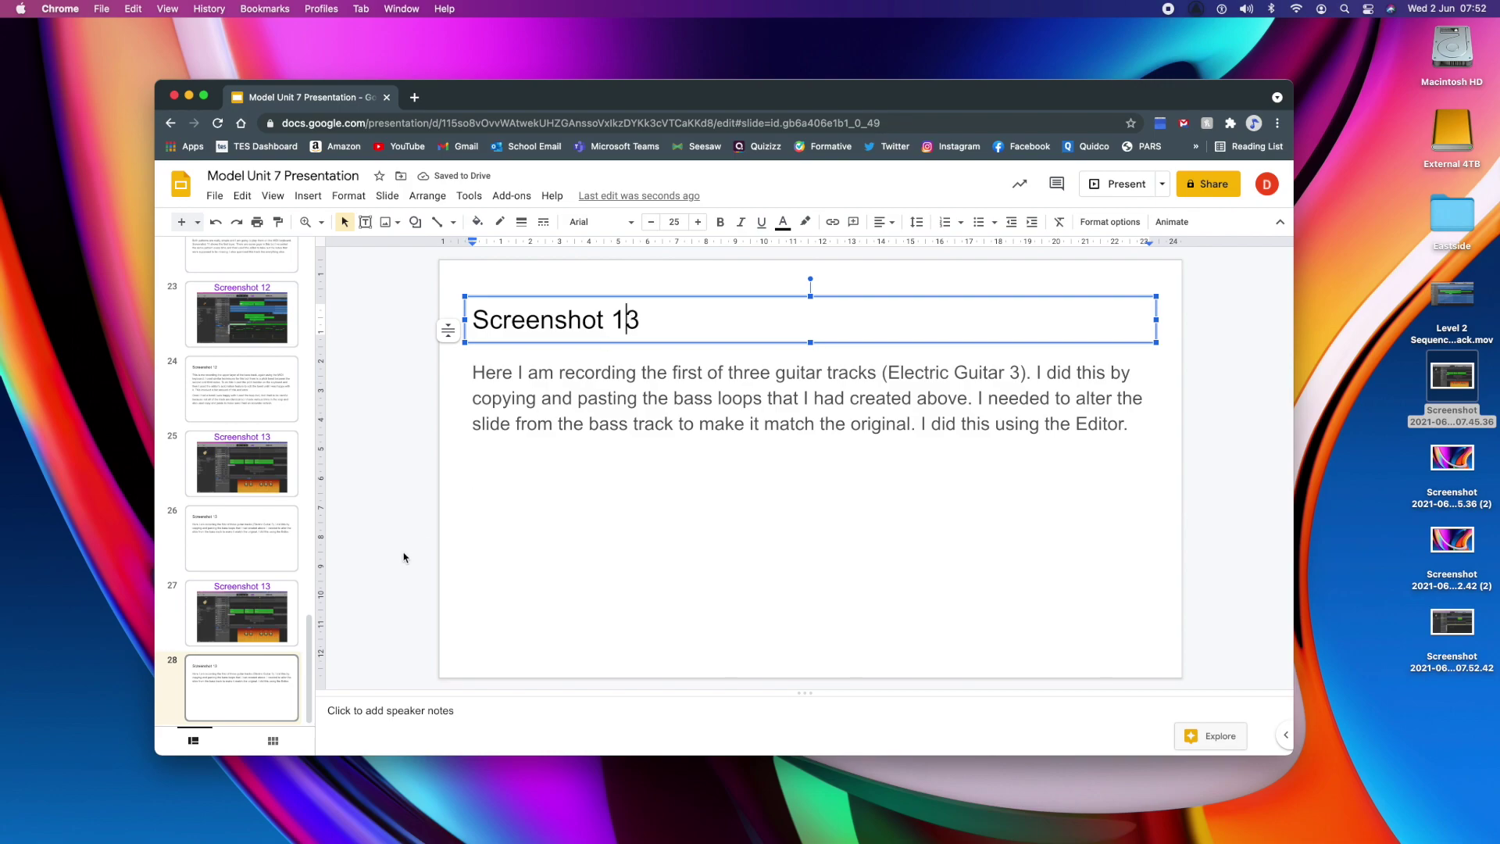
pyautogui.click(272, 599)
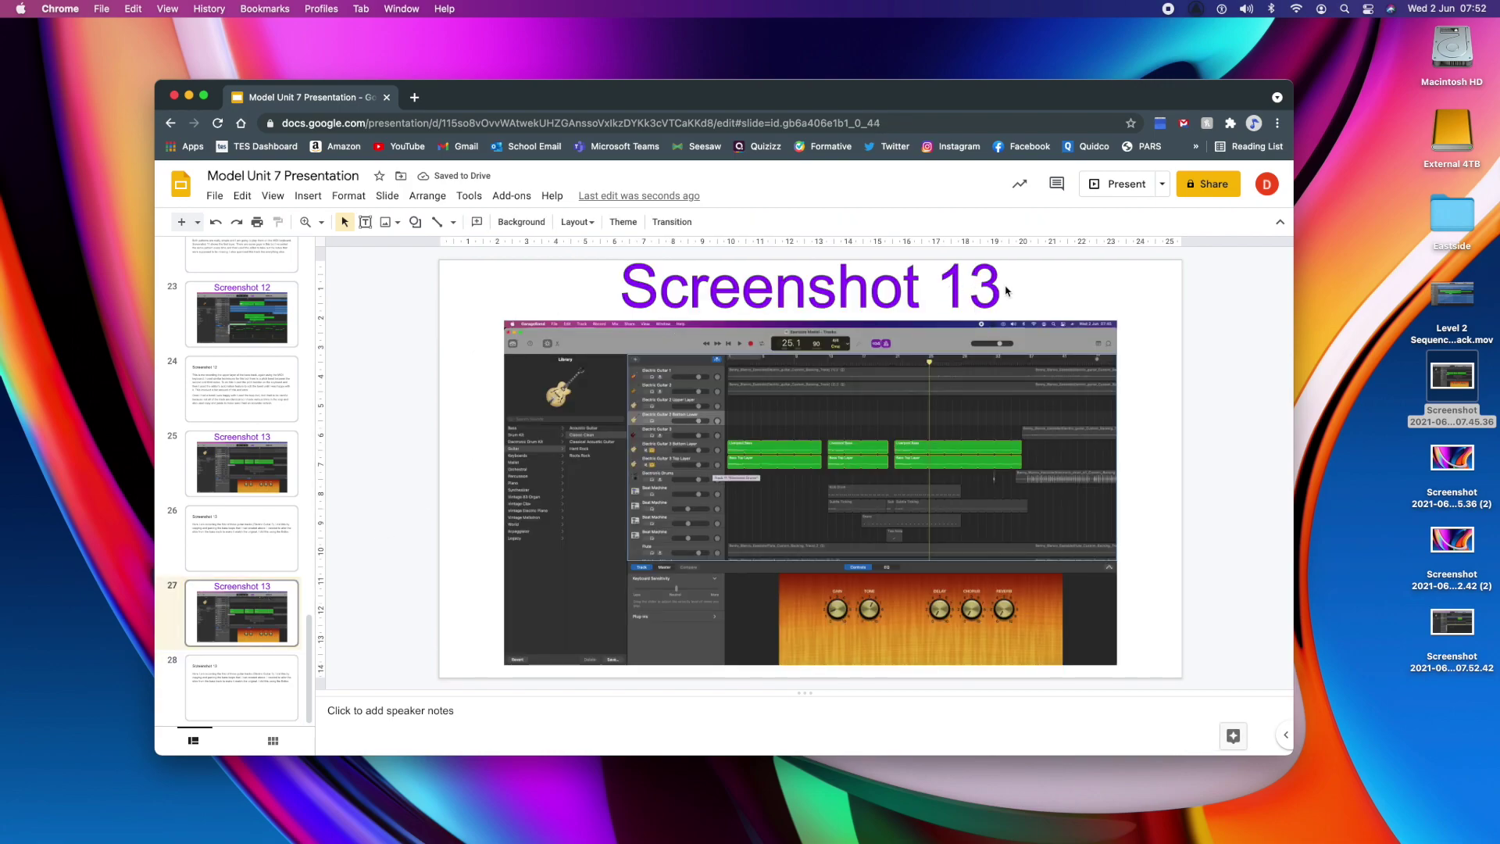
pyautogui.tripleClick(964, 294)
pyautogui.click(721, 338)
pyautogui.press('Return')
# - Replace the old image on the Screenshot 14 slide with the newest desktop screenshot and centre it horizontally on the page
pyautogui.click(779, 457)
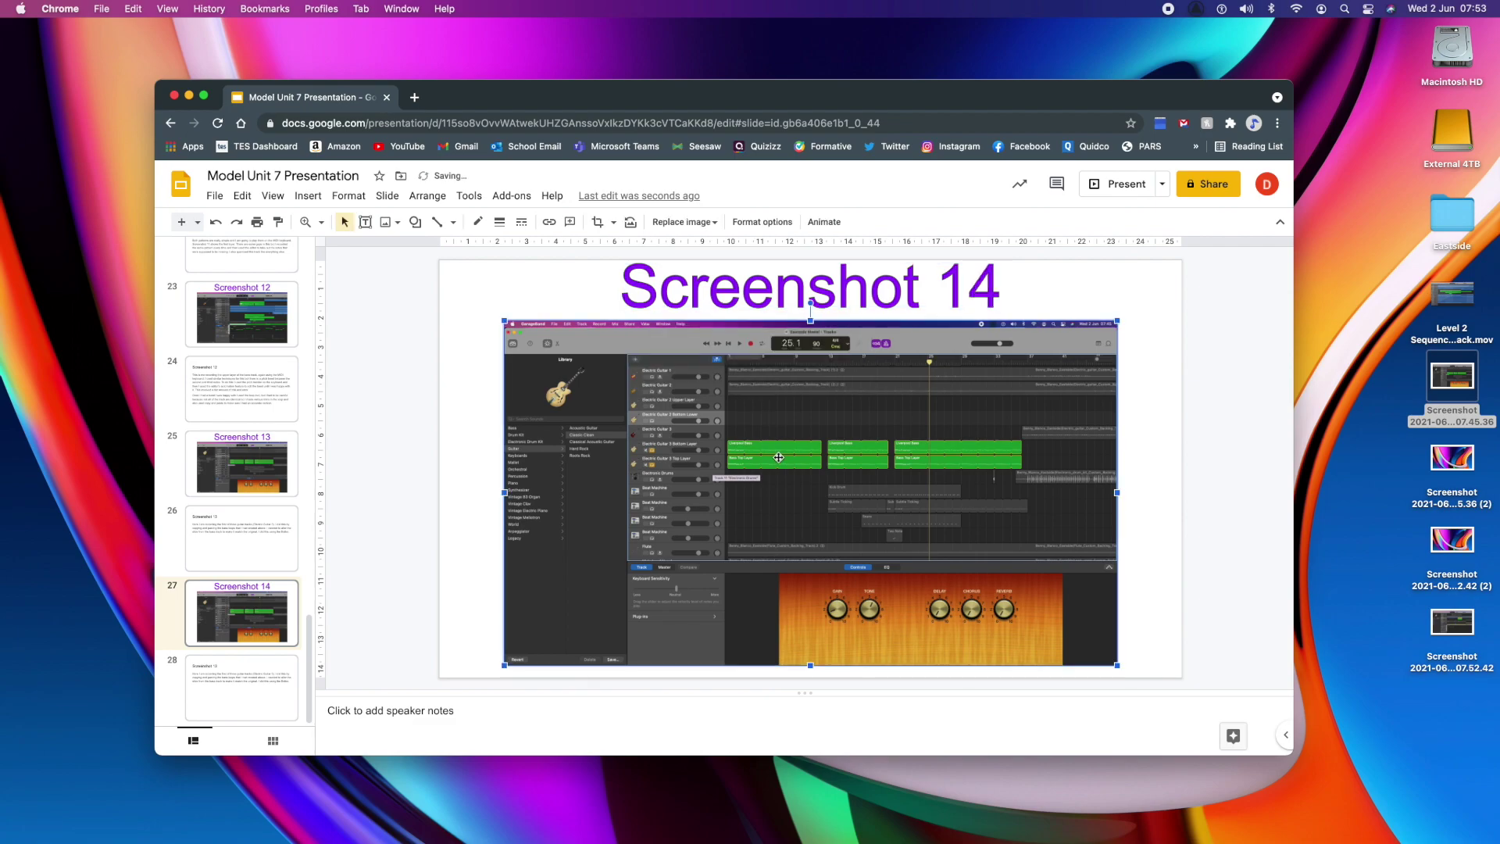
pyautogui.press('BackSpace')
pyautogui.moveTo(1449, 633); pyautogui.dragTo(955, 508)
pyautogui.rightClick(874, 462)
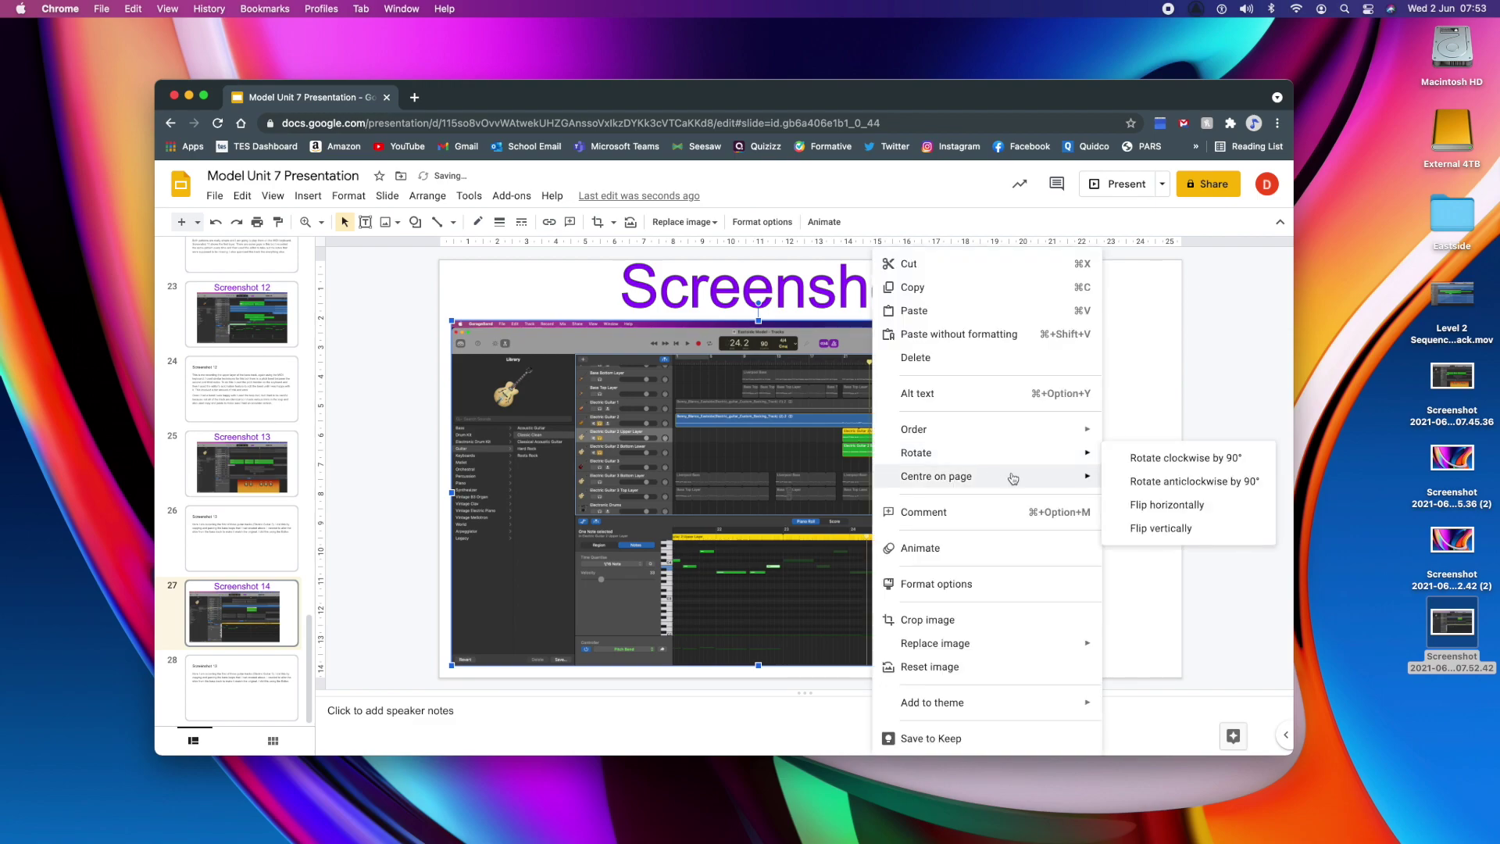
pyautogui.moveTo(941, 476)
pyautogui.click(1155, 479)
# - Change the title of the duplicated explanation slide to Screenshot 14
pyautogui.click(243, 685)
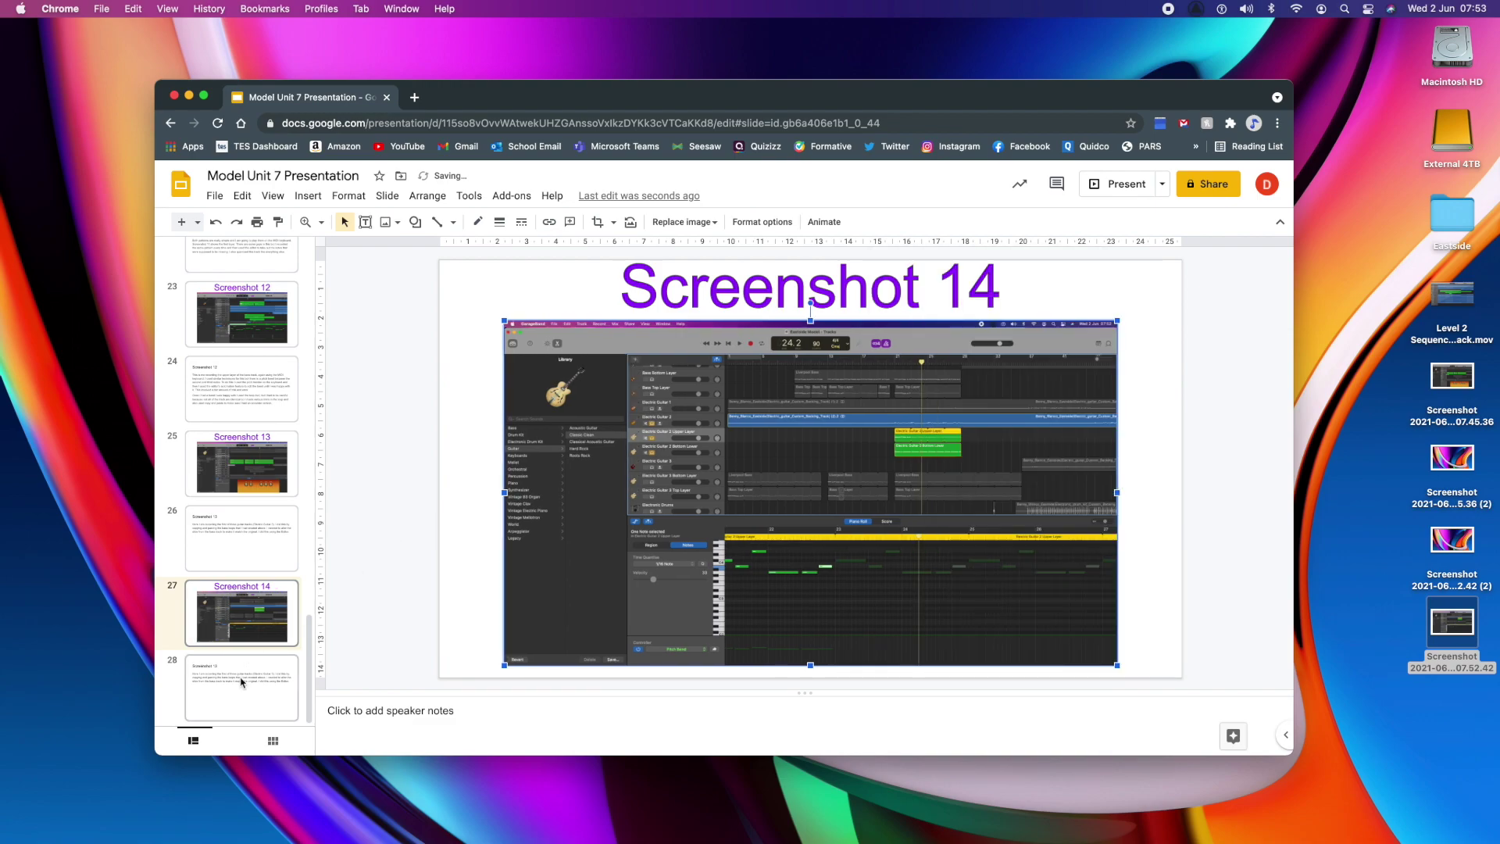
pyautogui.click(636, 321)
pyautogui.press('BackSpace')
pyautogui.write('4')
# - Rewrite the explanation to describe recording the second guitar track with the MIDI keyboard, a harmony version of the first and quite a dreamy track
pyautogui.moveTo(1130, 424); pyautogui.dragTo(471, 365)
pyautogui.write('H')
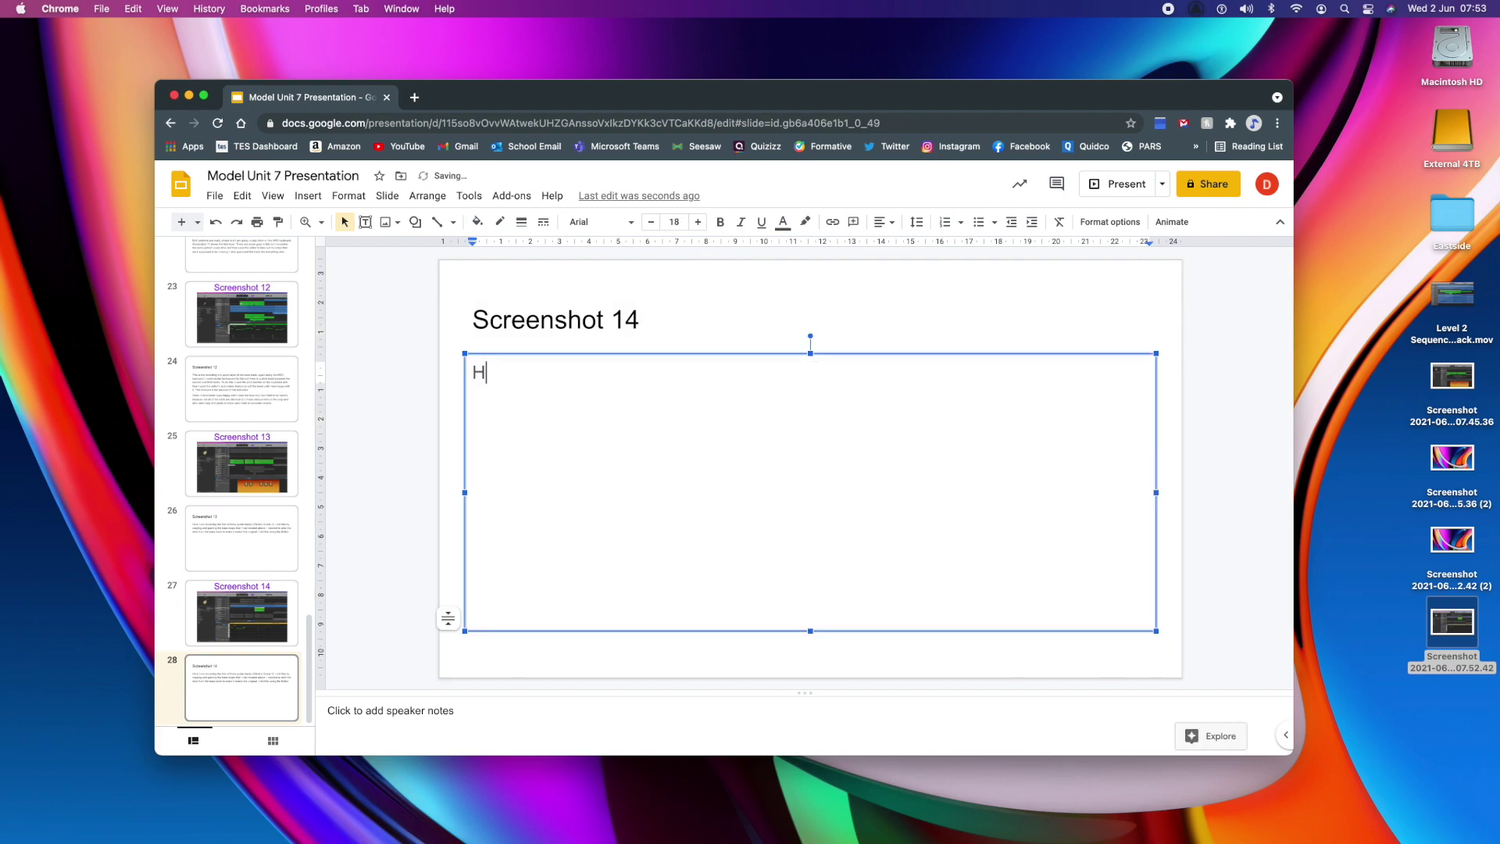
pyautogui.write('ere I am recording the')
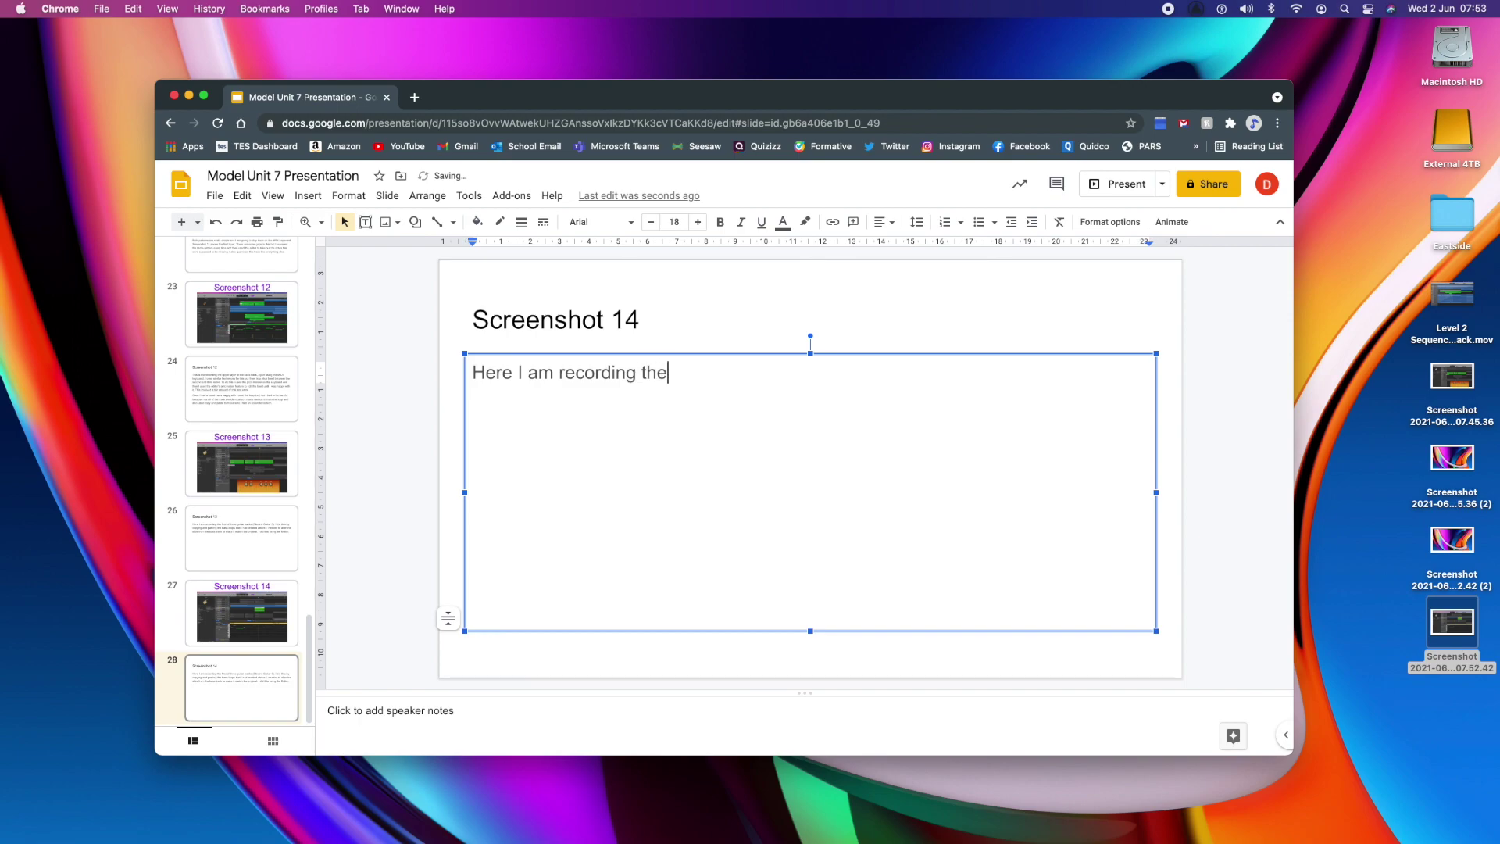
pyautogui.write(' second of the guitar tracks. This o')
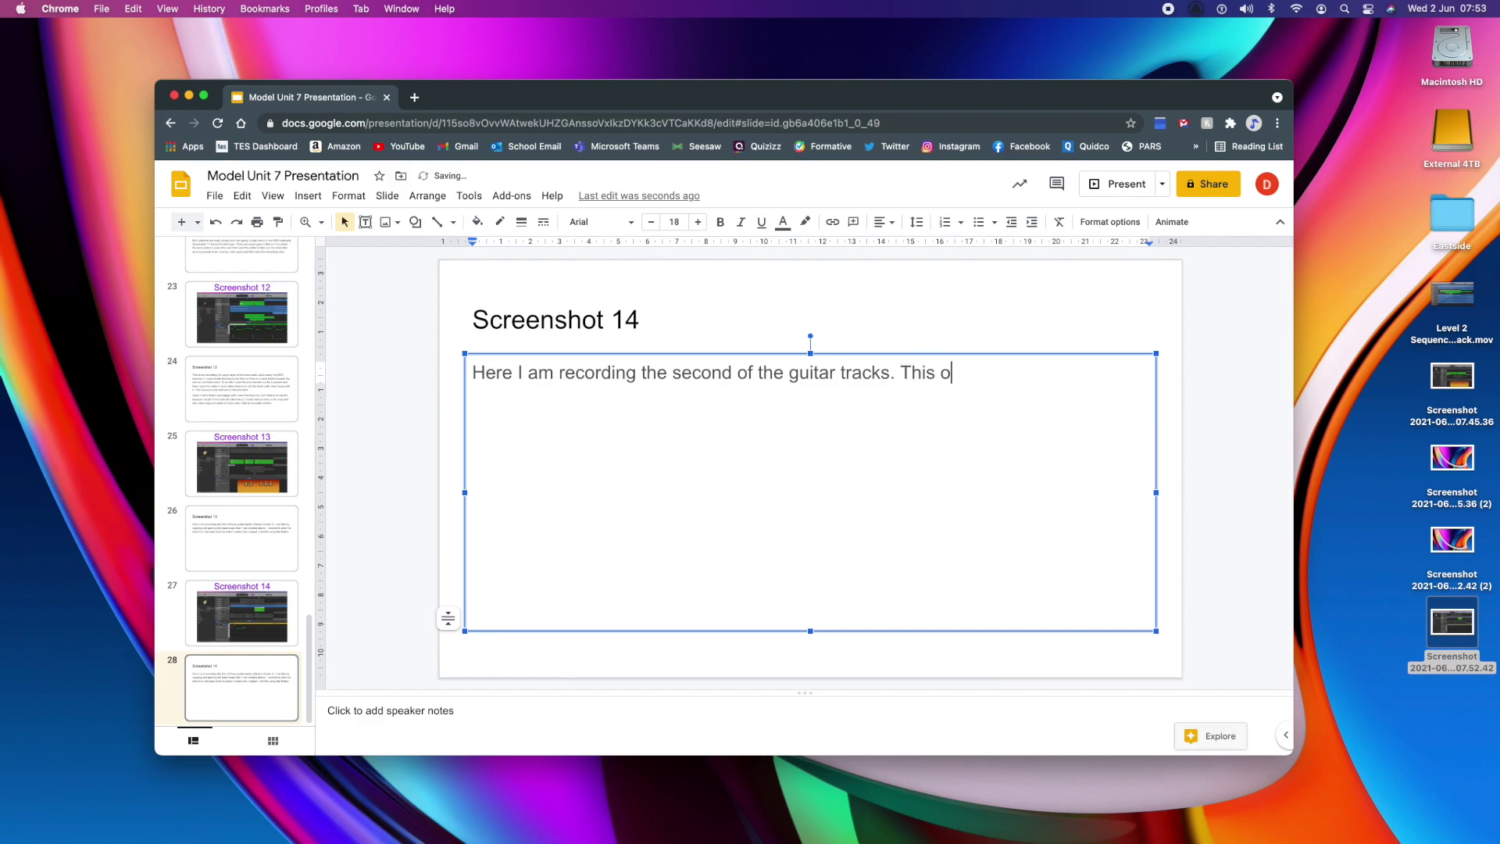
pyautogui.write('ne is a harmony version of the first and I recorded it with the MIDI keyboard')
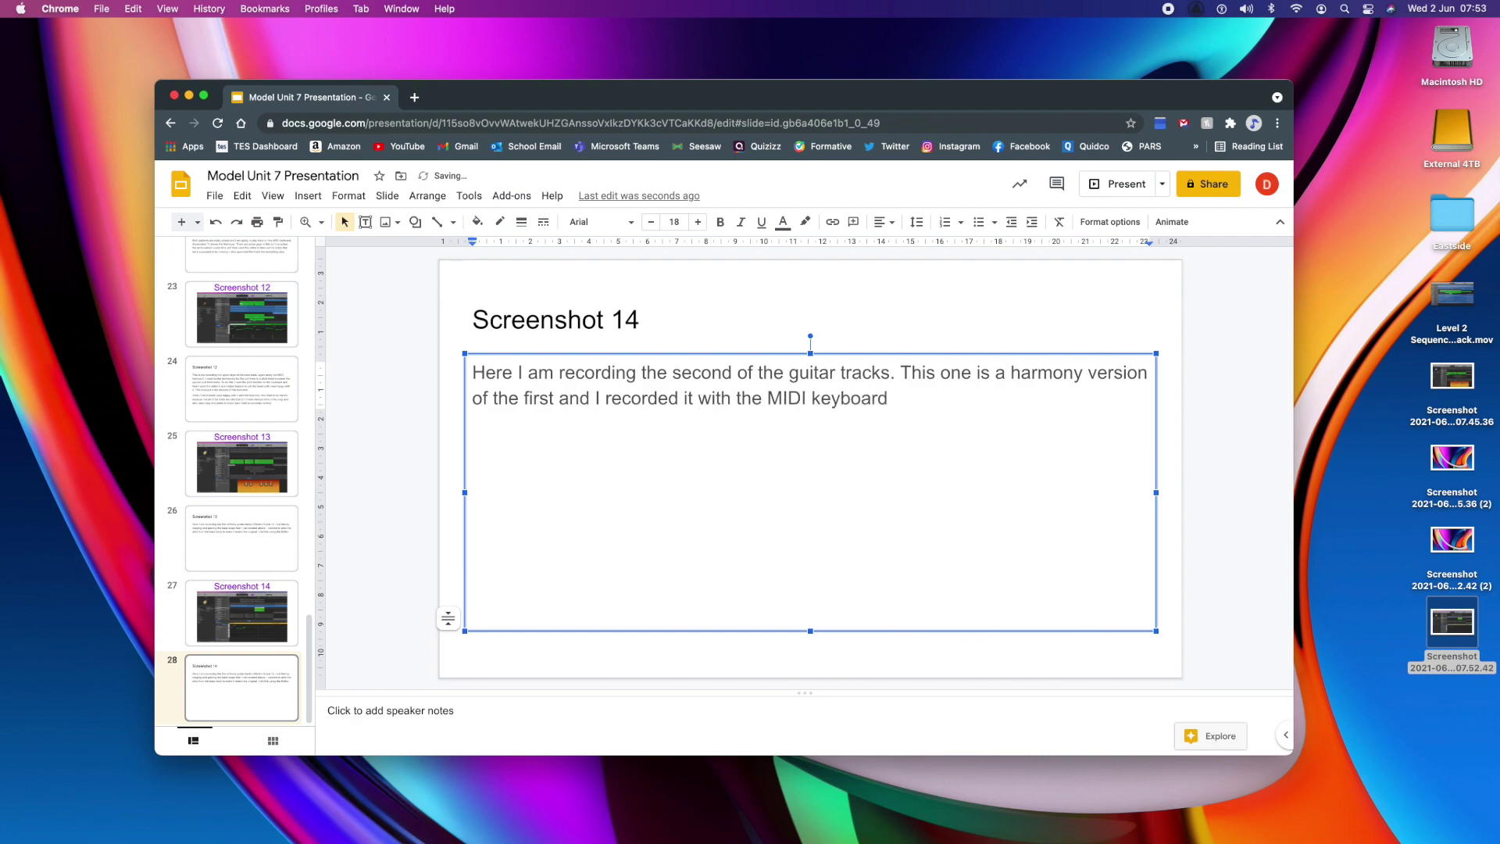
pyautogui.write('. This is quite a dreamy')
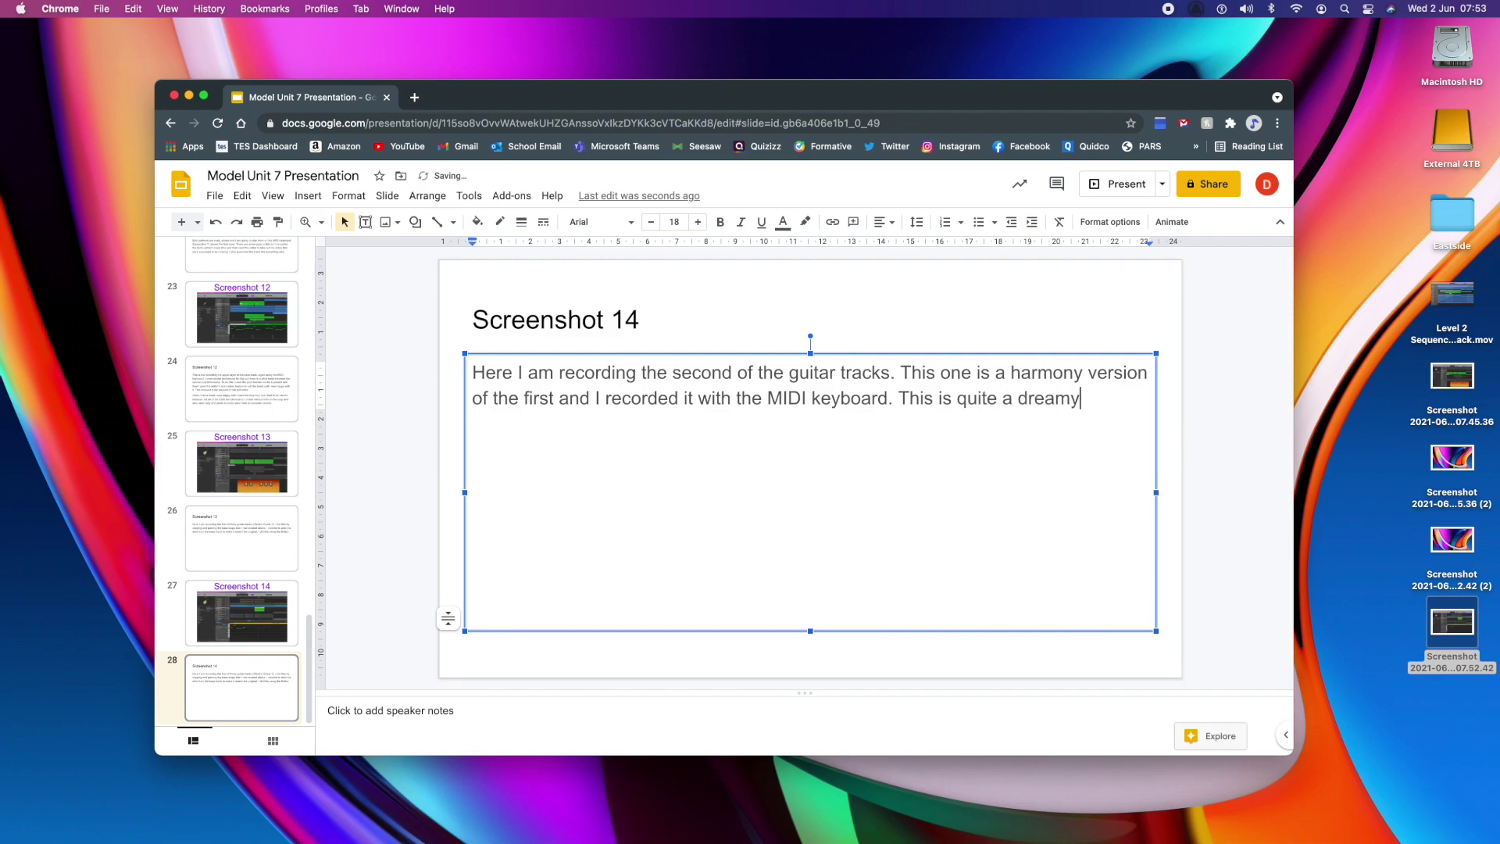
pyautogui.write(' track a')
pyautogui.write('nd as a result')
pyautogui.write(' I reduced the vo')
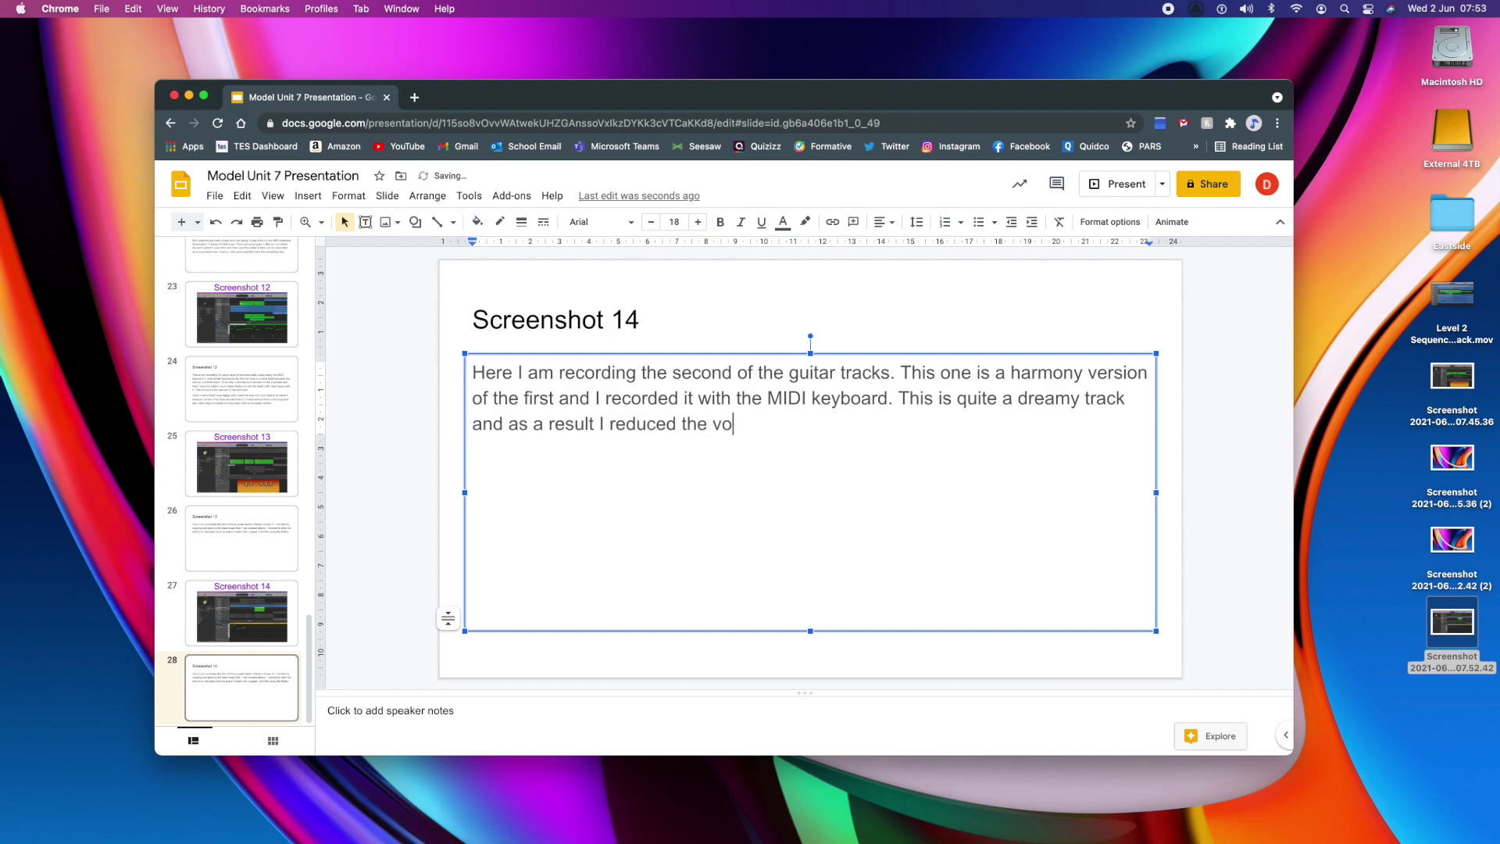
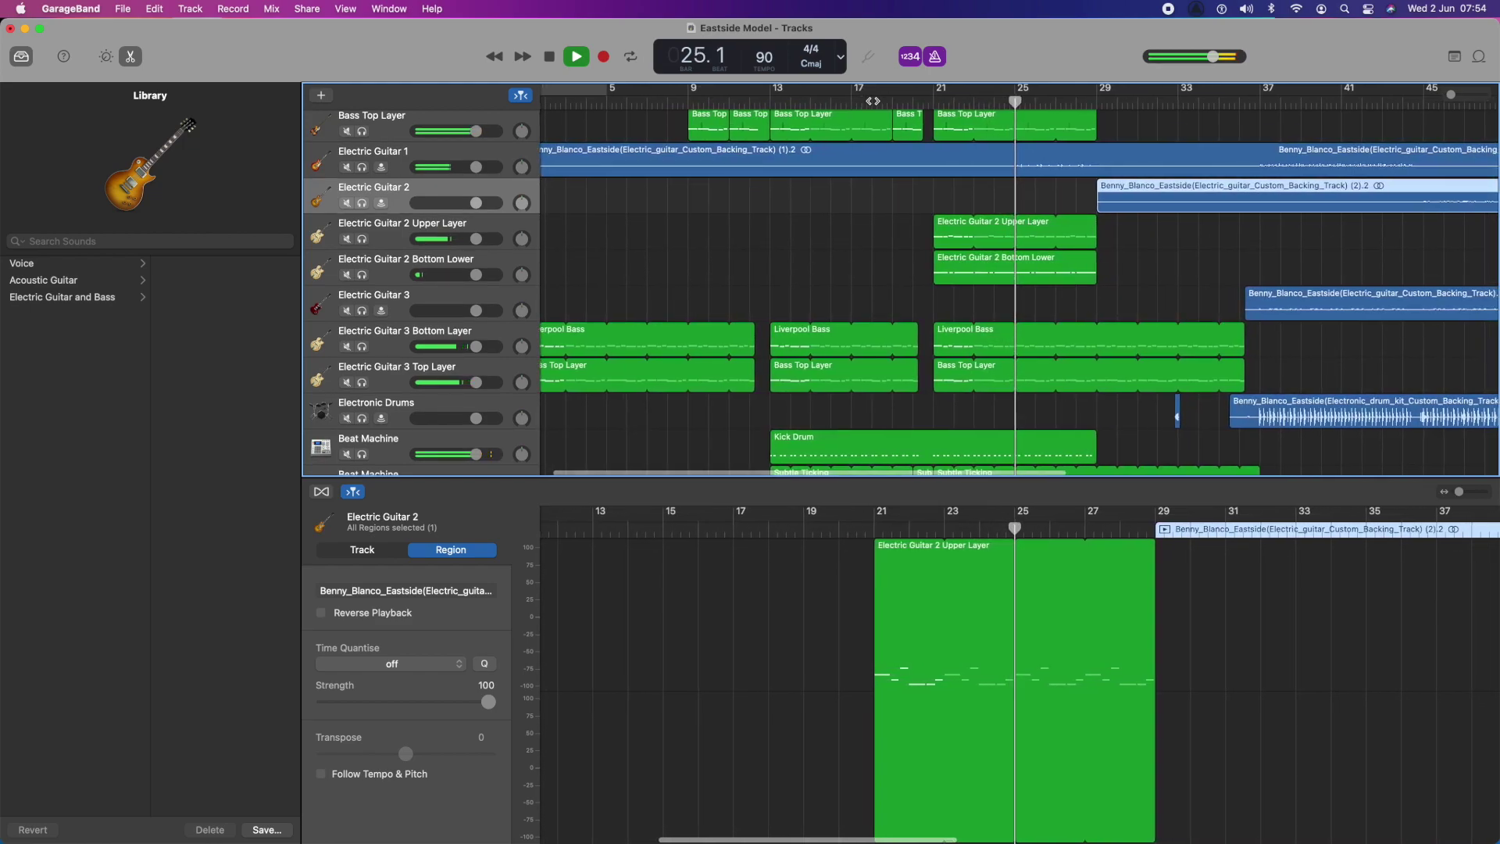
# - Stop playback in GarageBand and briefly audition the arrangement from bar 20
pyautogui.press('space')
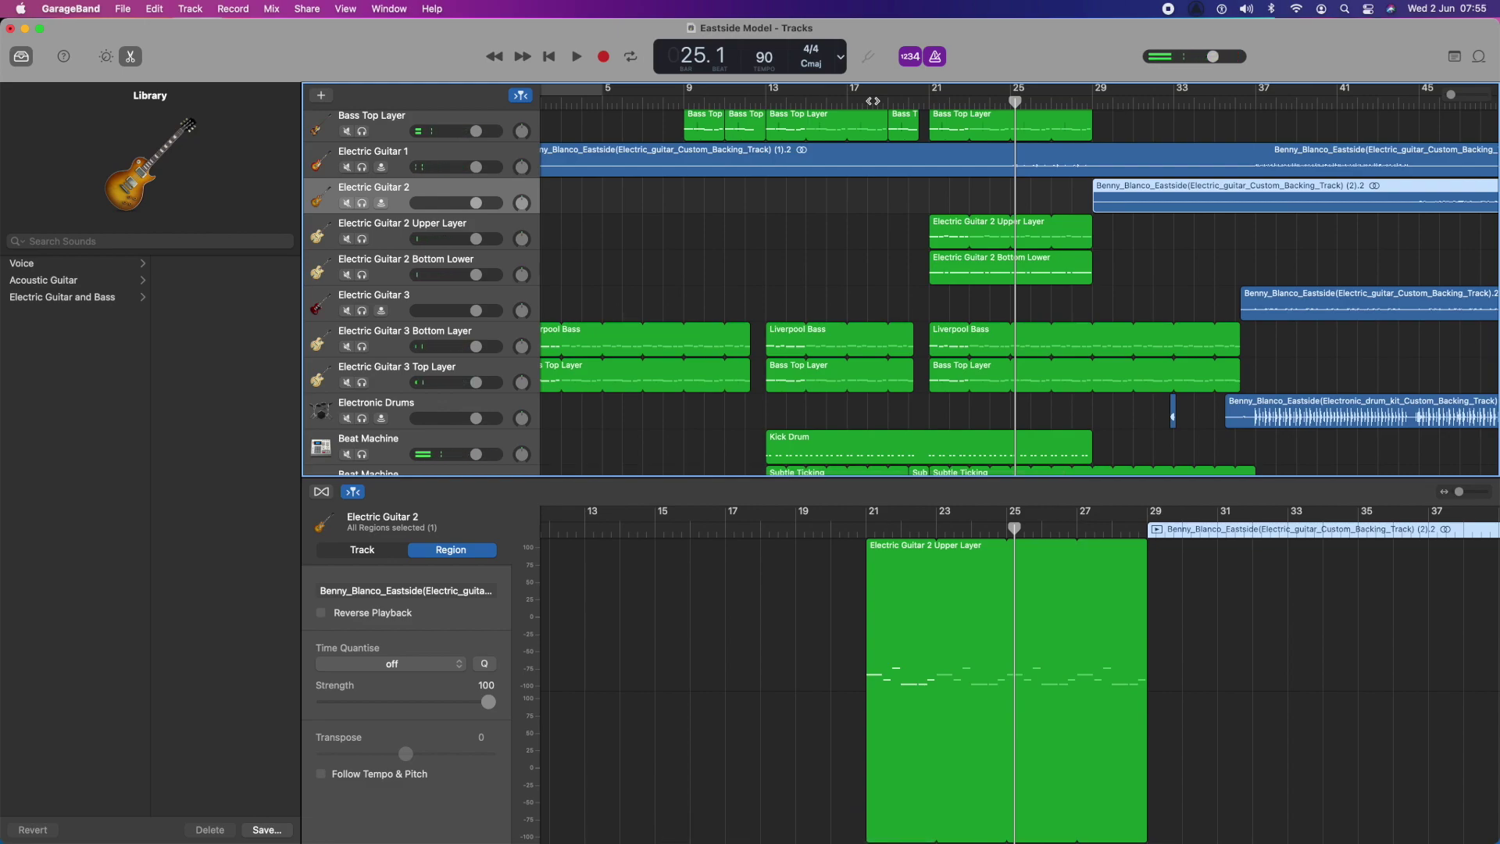
pyautogui.scroll(3, 1020, 182)
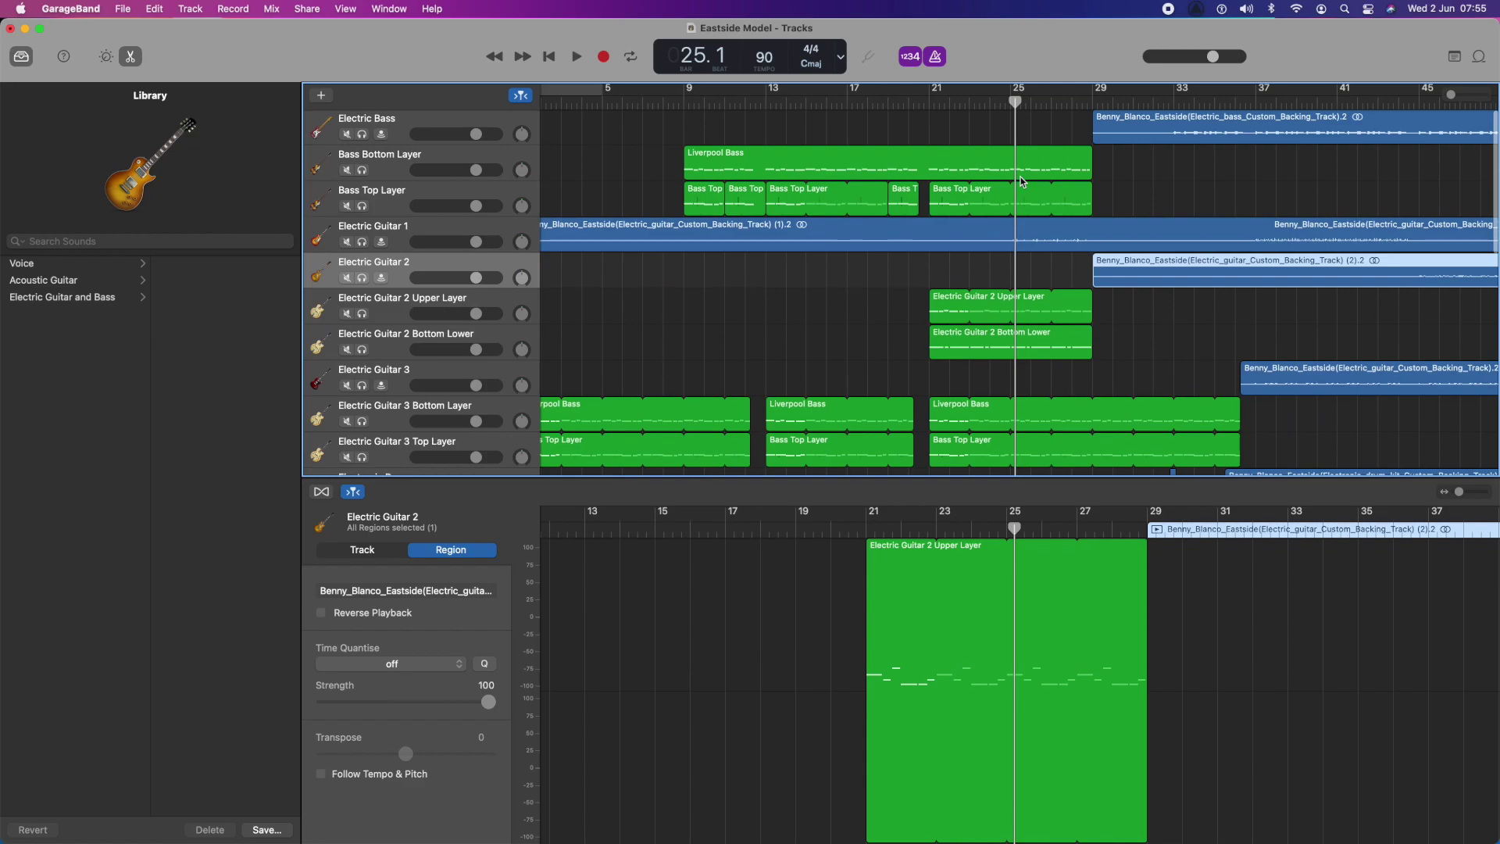
pyautogui.click(910, 100)
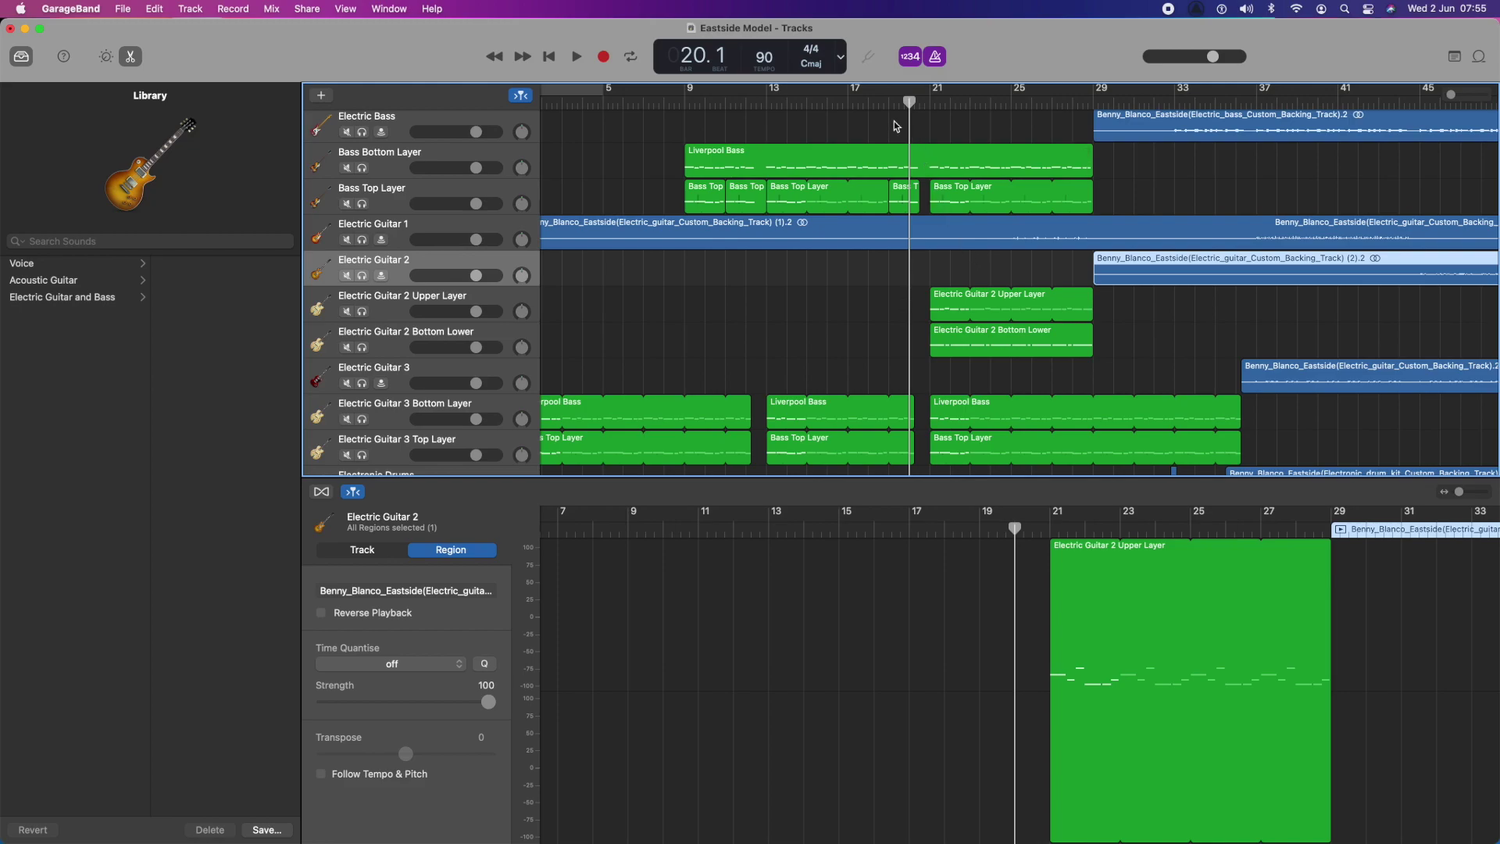
pyautogui.press('space')
pyautogui.press('space')
# - Solo the original Electric Guitar 1 track and listen to it from around bar 20, leaving the playhead at bar 21
pyautogui.click(363, 241)
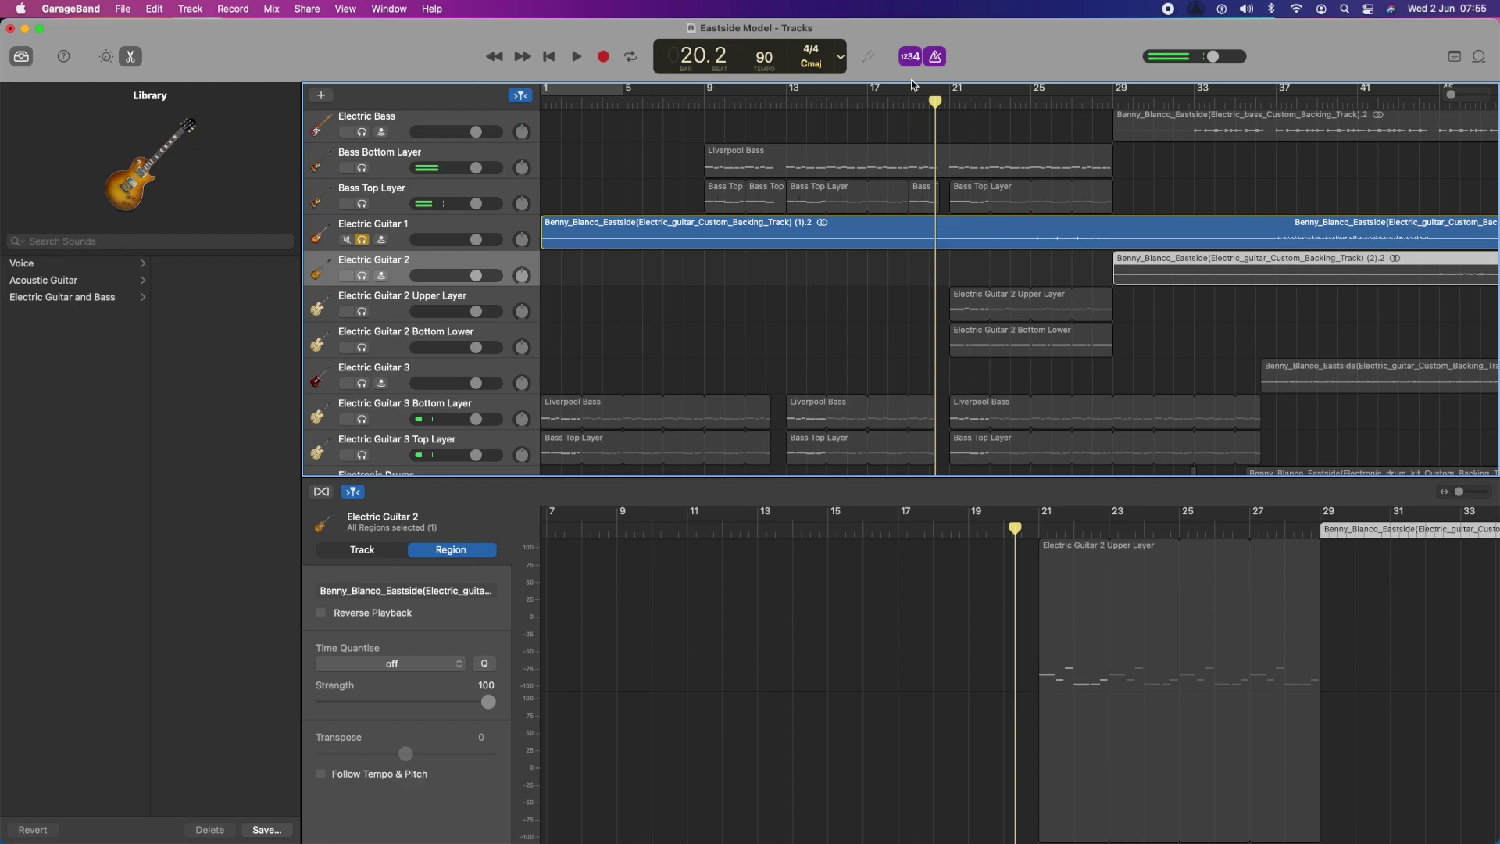
pyautogui.click(912, 104)
pyautogui.press('space')
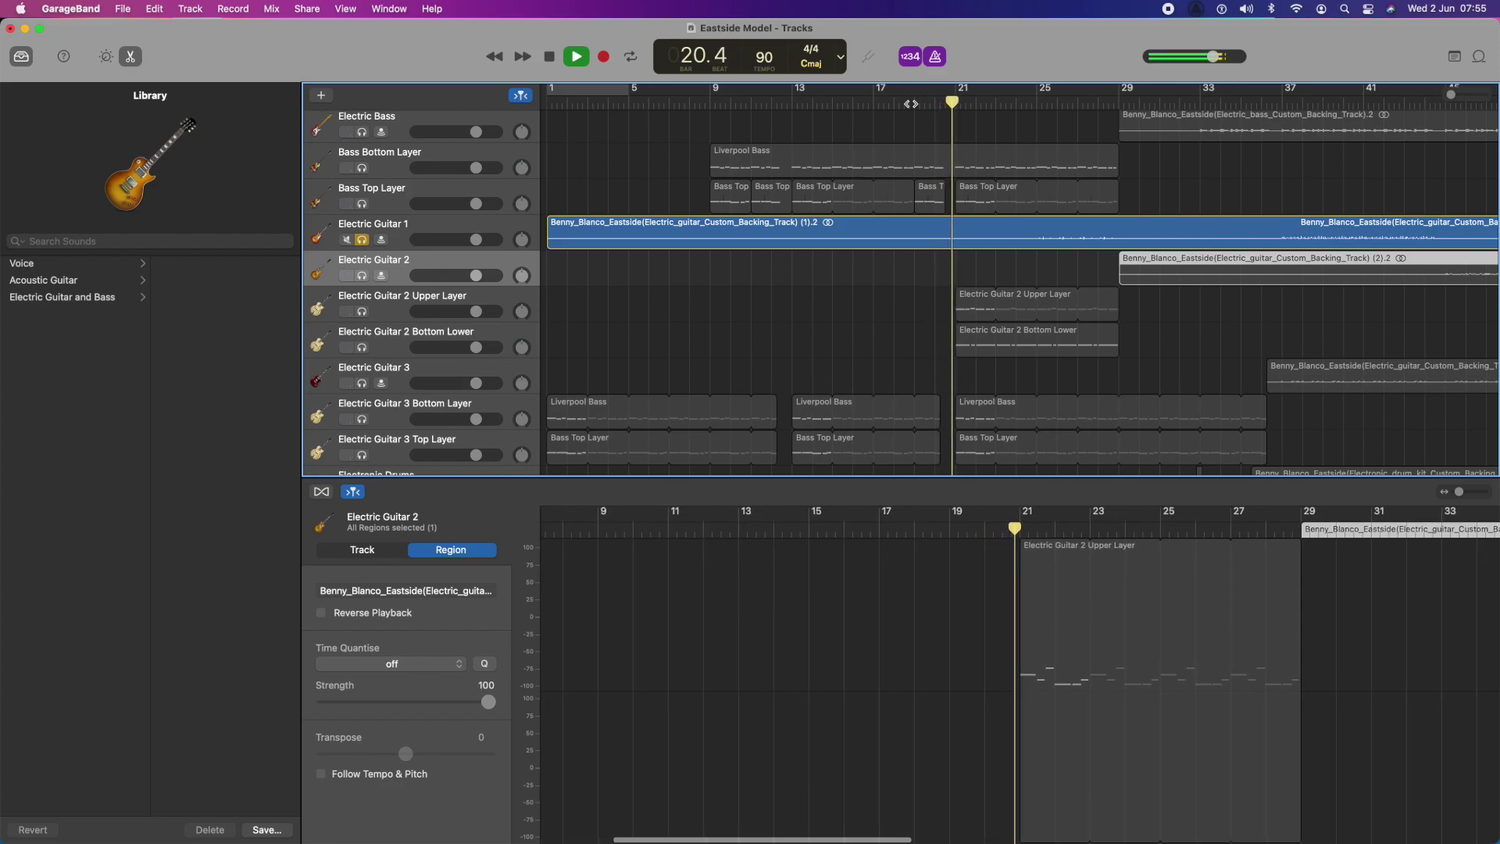
pyautogui.press('space')
pyautogui.click(953, 103)
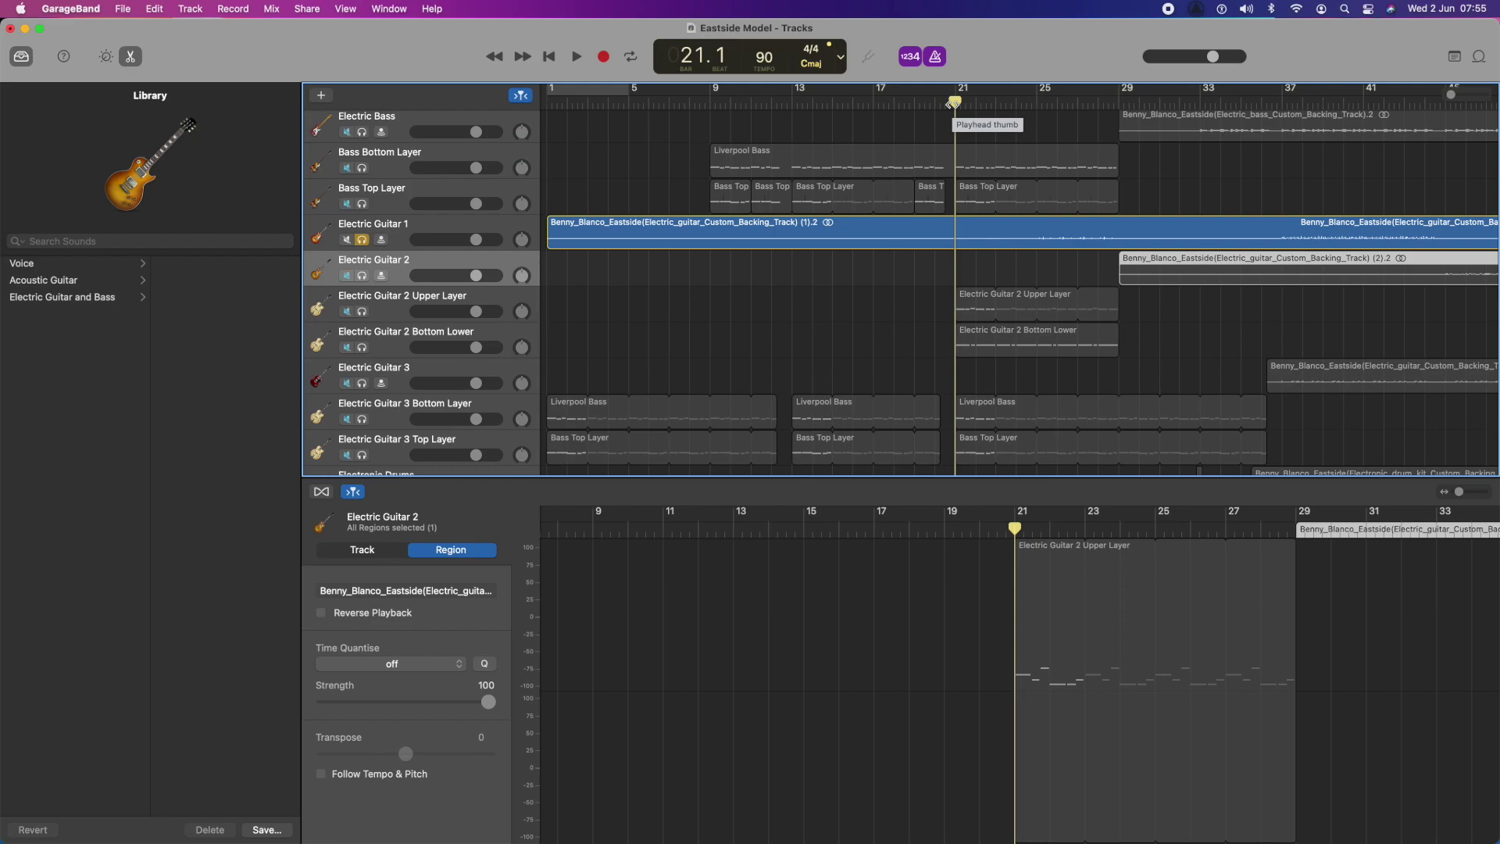
# - Create a software instrument track and place it directly below the original Electric Guitar 1 track
pyautogui.click(321, 97)
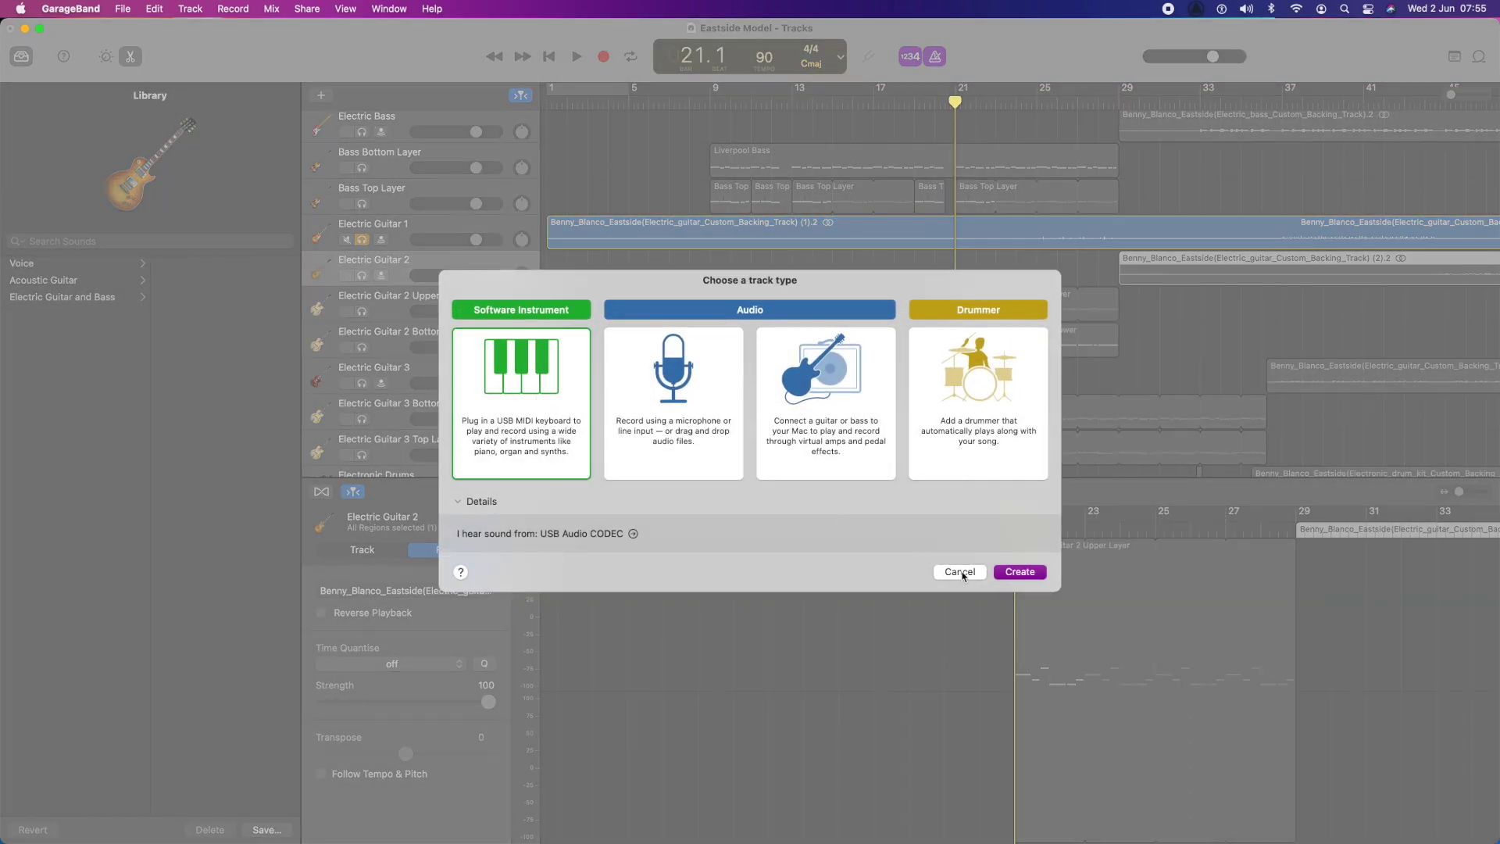
pyautogui.click(1020, 572)
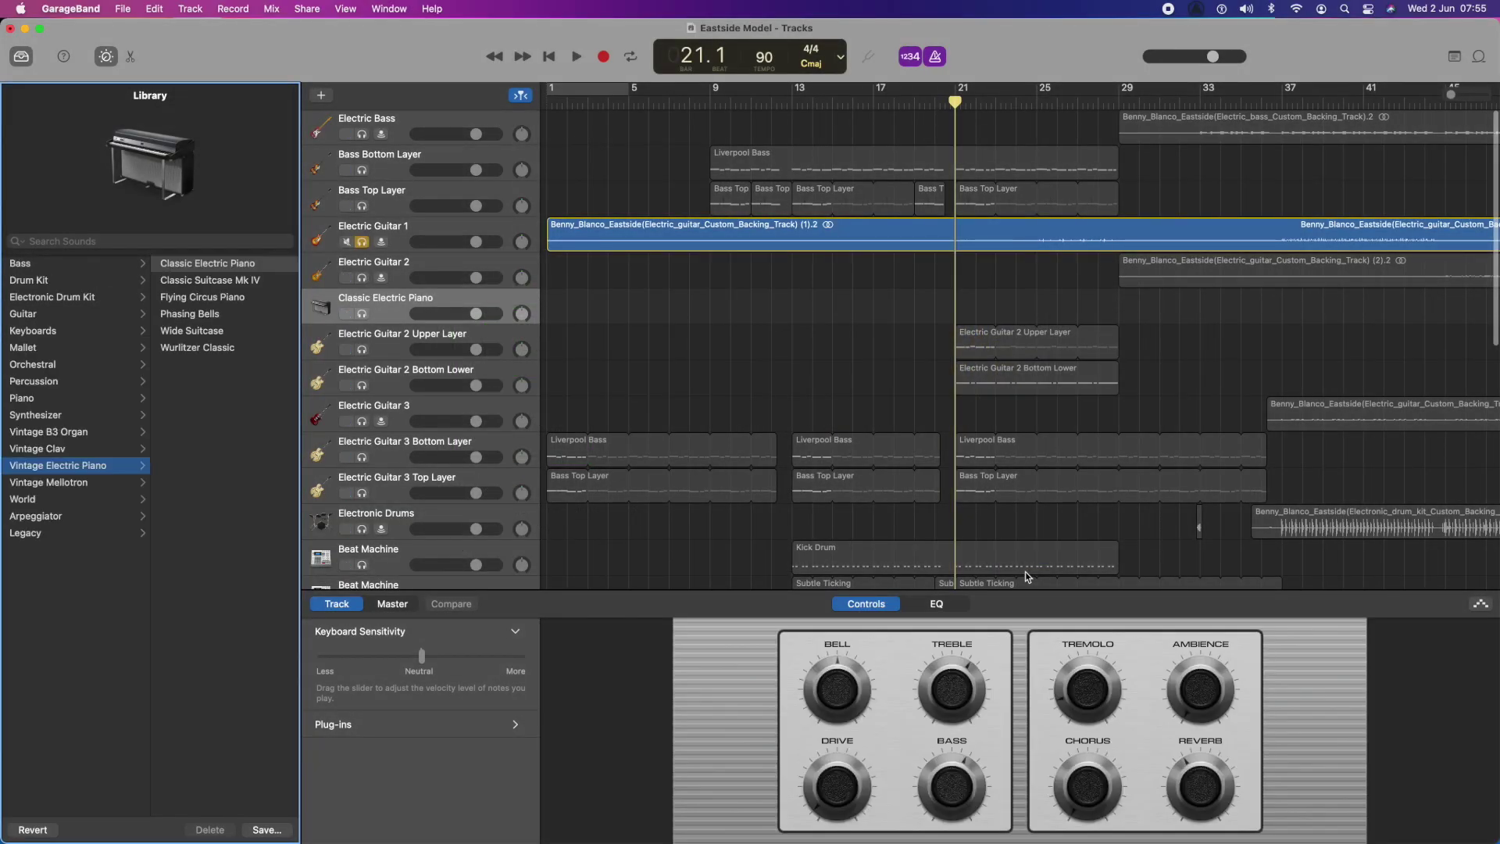
pyautogui.moveTo(412, 300); pyautogui.dragTo(405, 260)
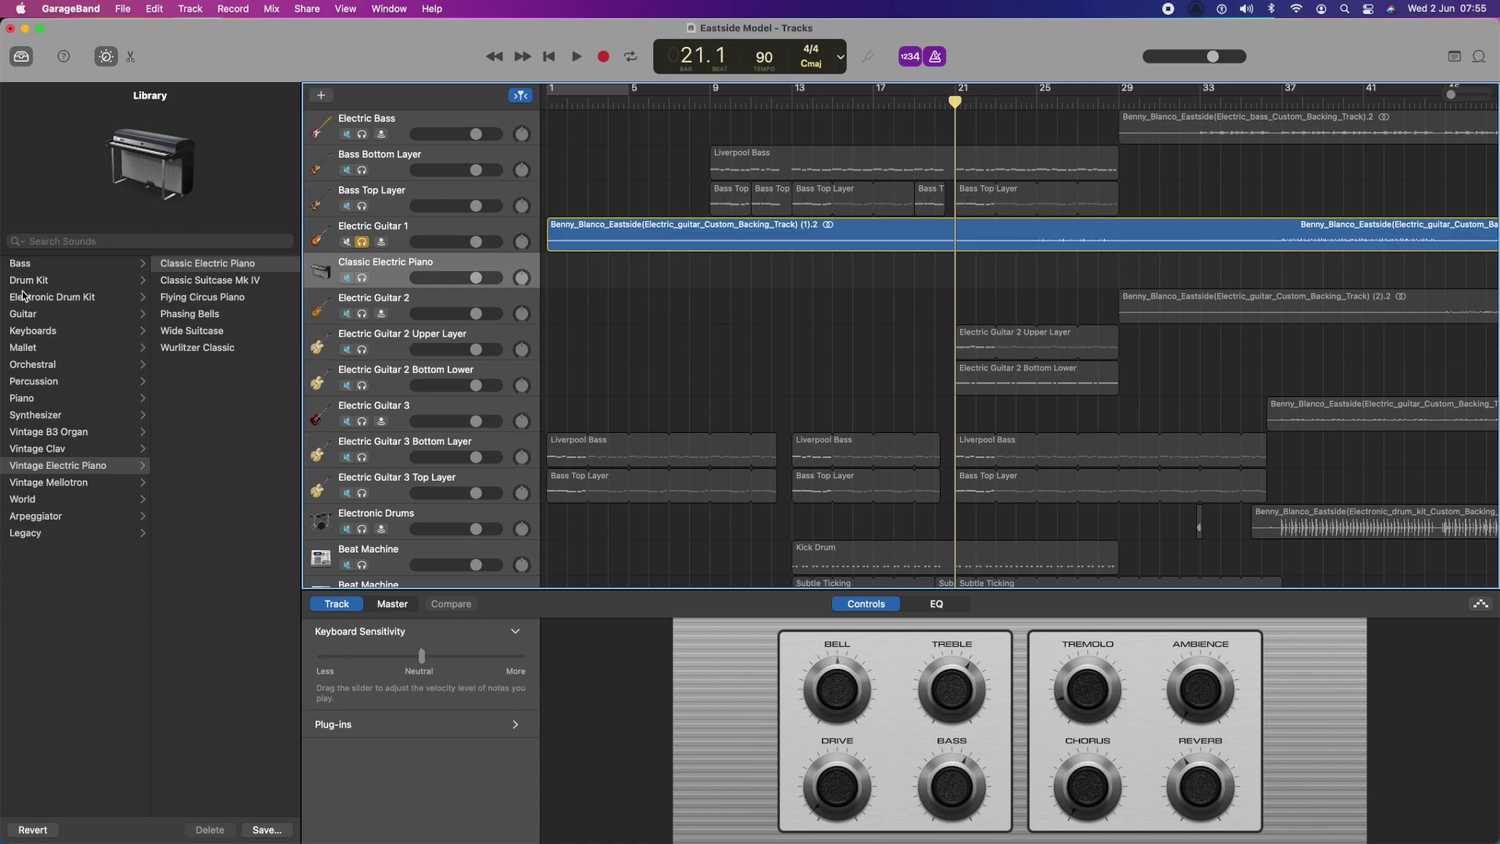
# - Assign the Classic Clean guitar sound to the new track and name it Electric Guitar 1
pyautogui.click(35, 315)
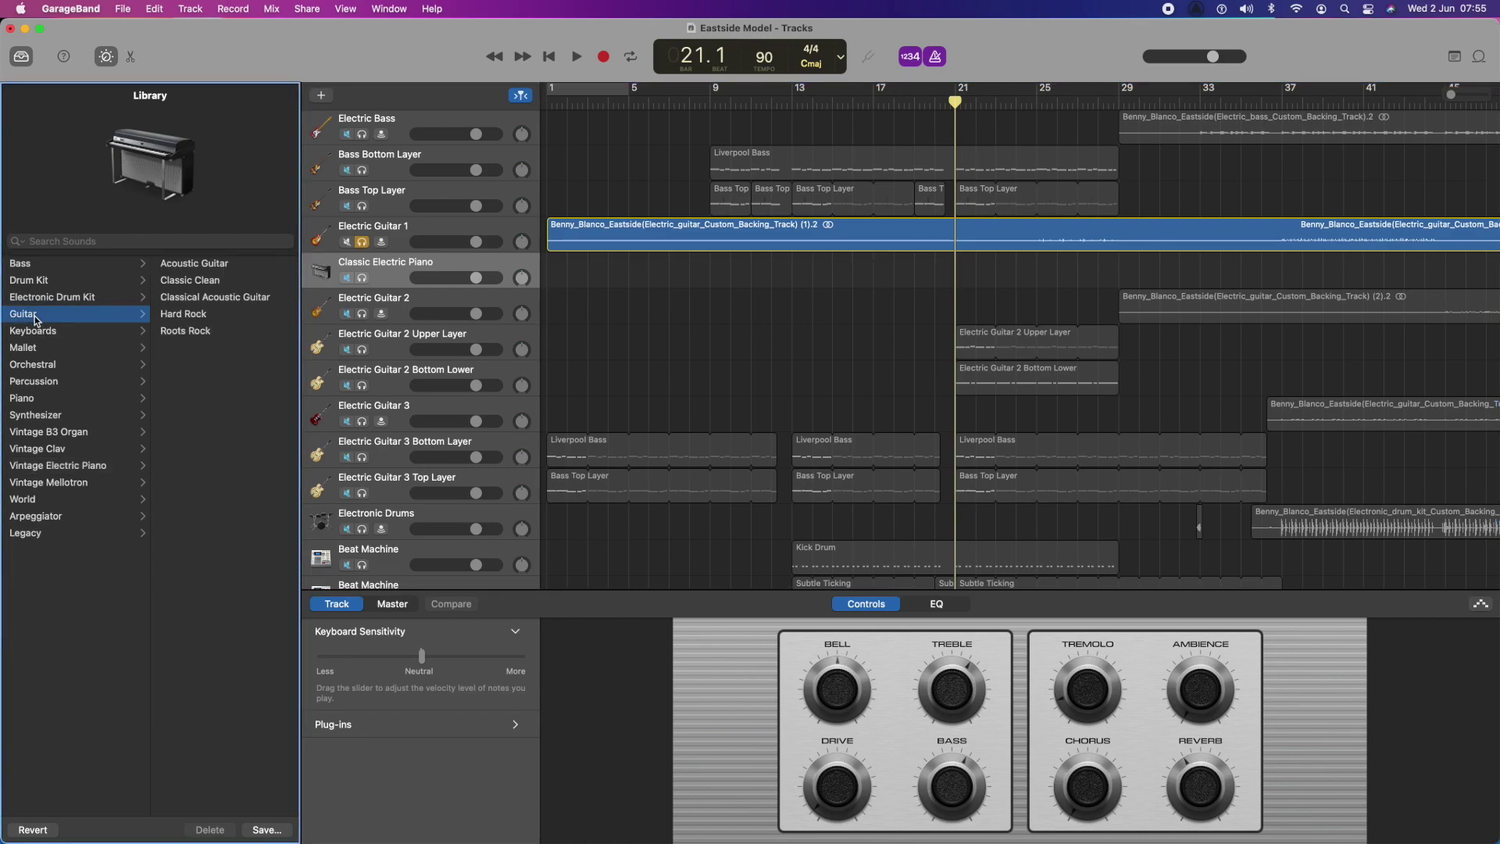
pyautogui.click(197, 281)
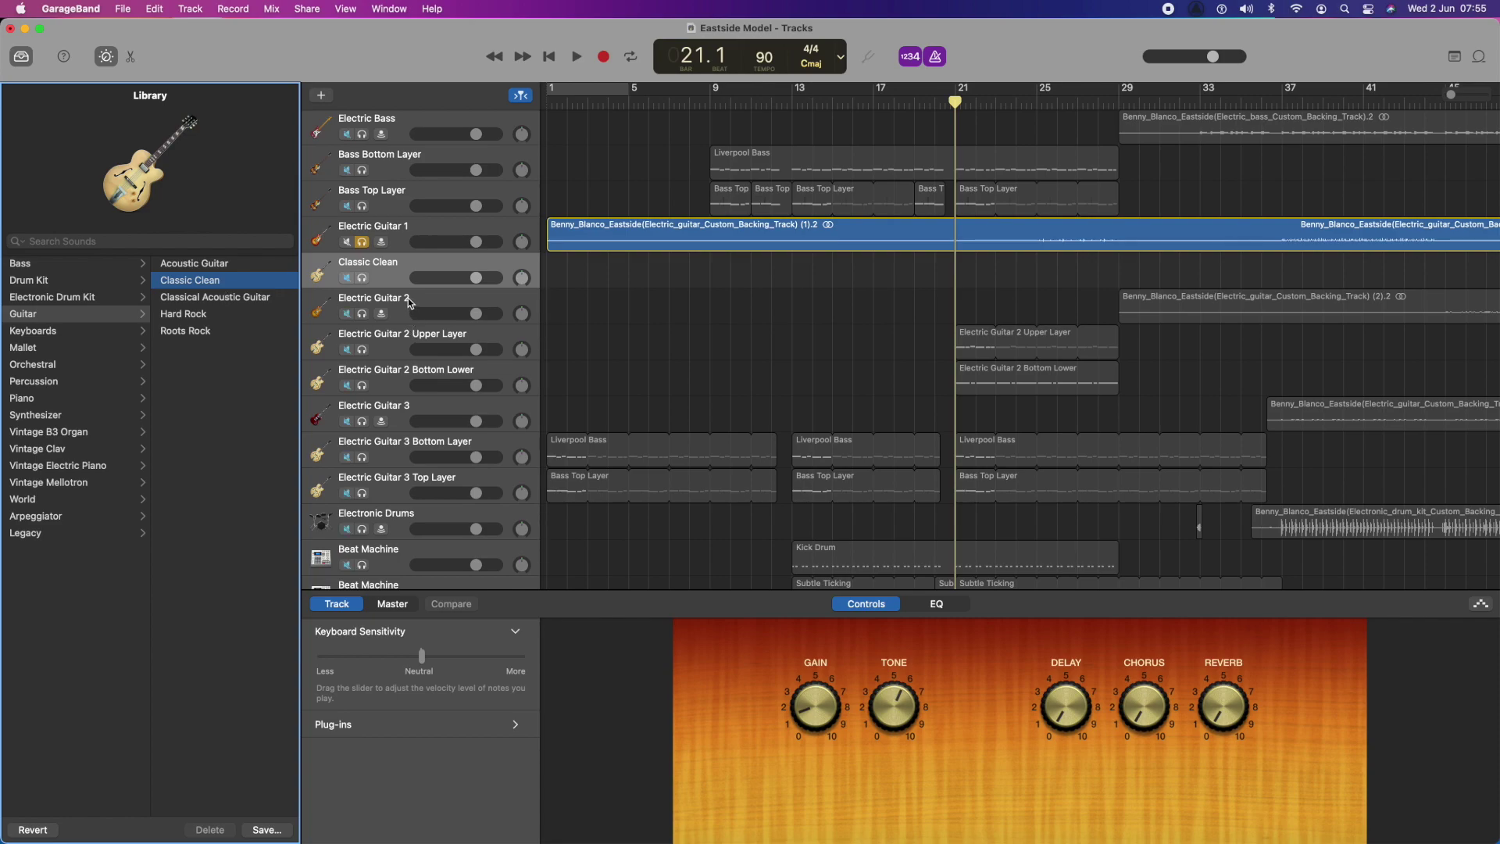
pyautogui.doubleClick(376, 265)
pyautogui.write('Electric Guitar 1')
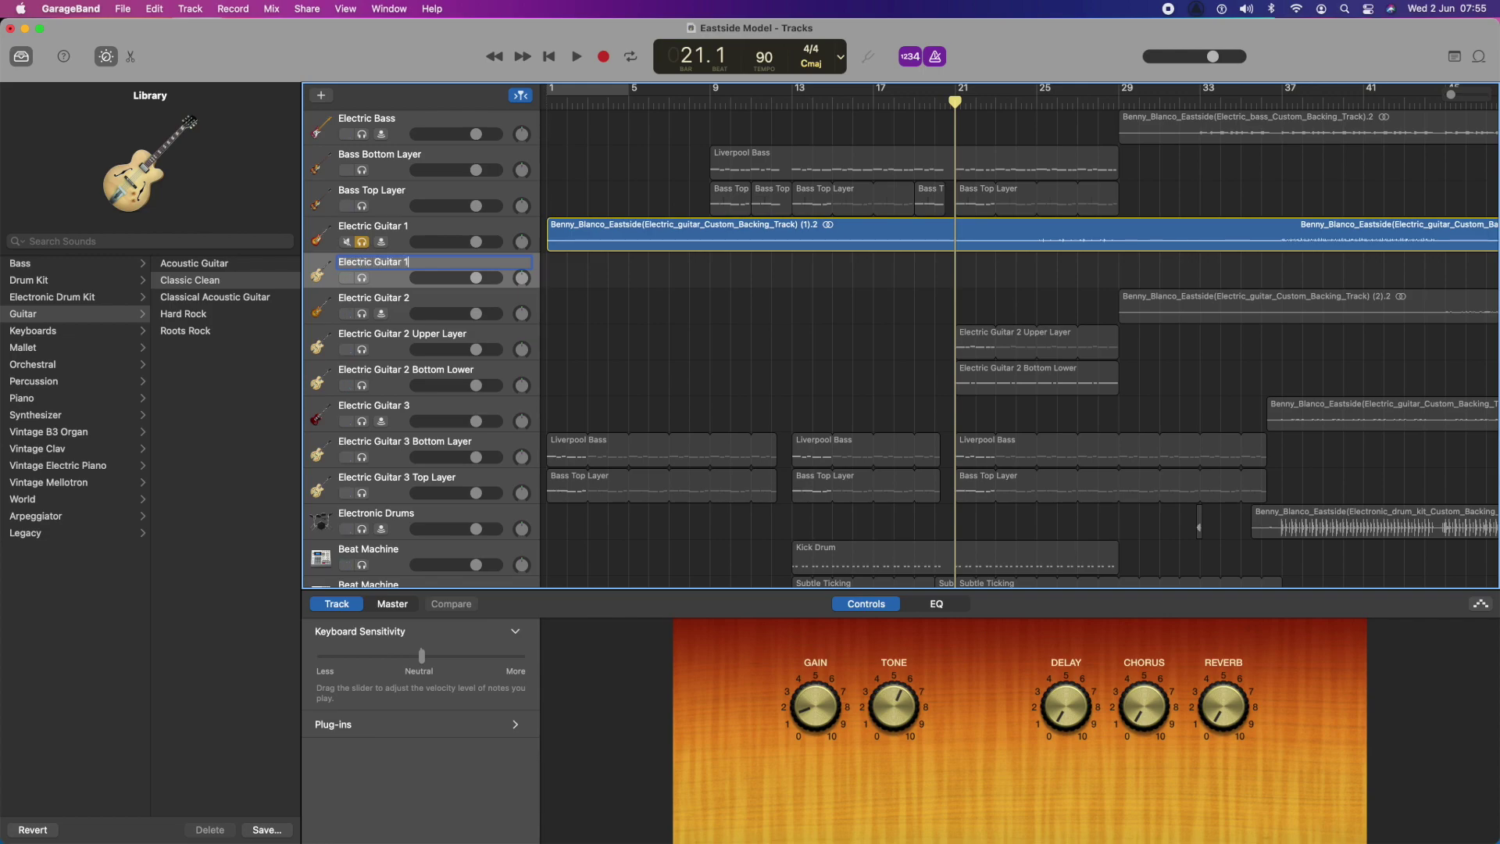
pyautogui.press('Return')
# - Listen to the original Electric Guitar 1 part from bars 21 and 25, and return the playhead to bar 21
pyautogui.press('space')
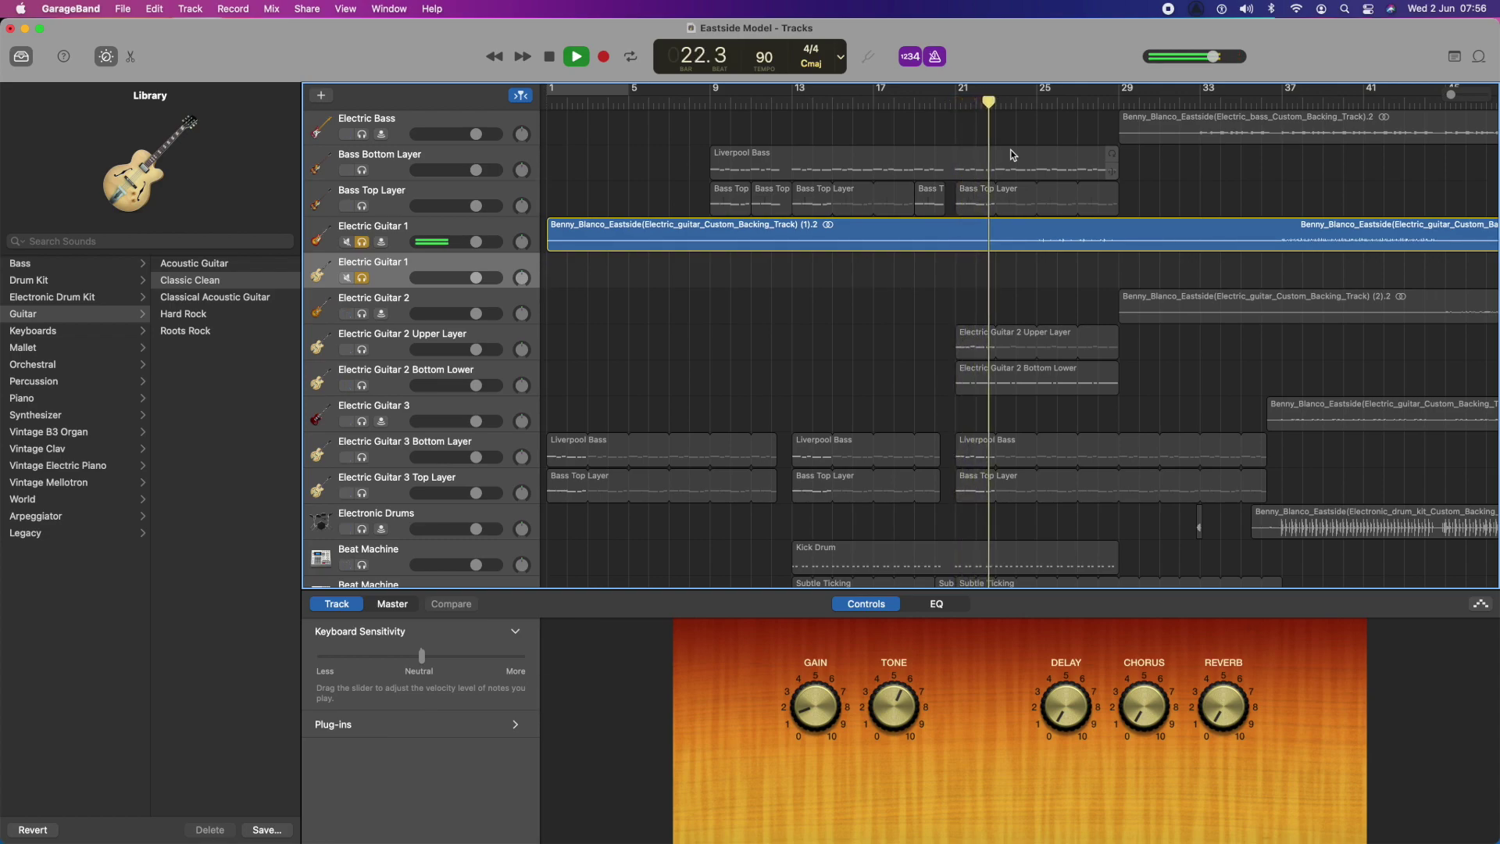
pyautogui.press('space')
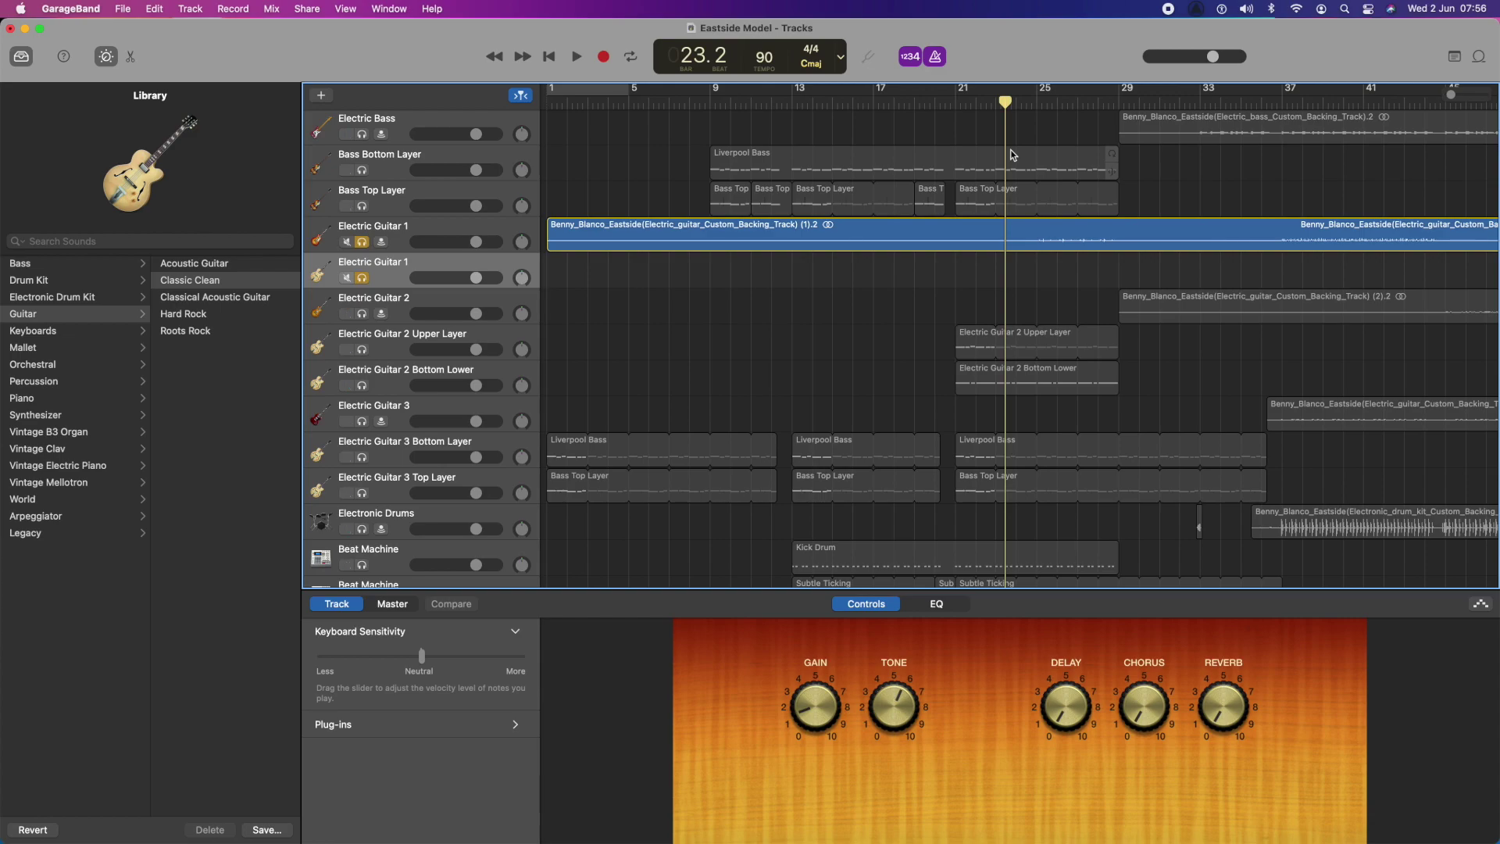
pyautogui.click(1036, 106)
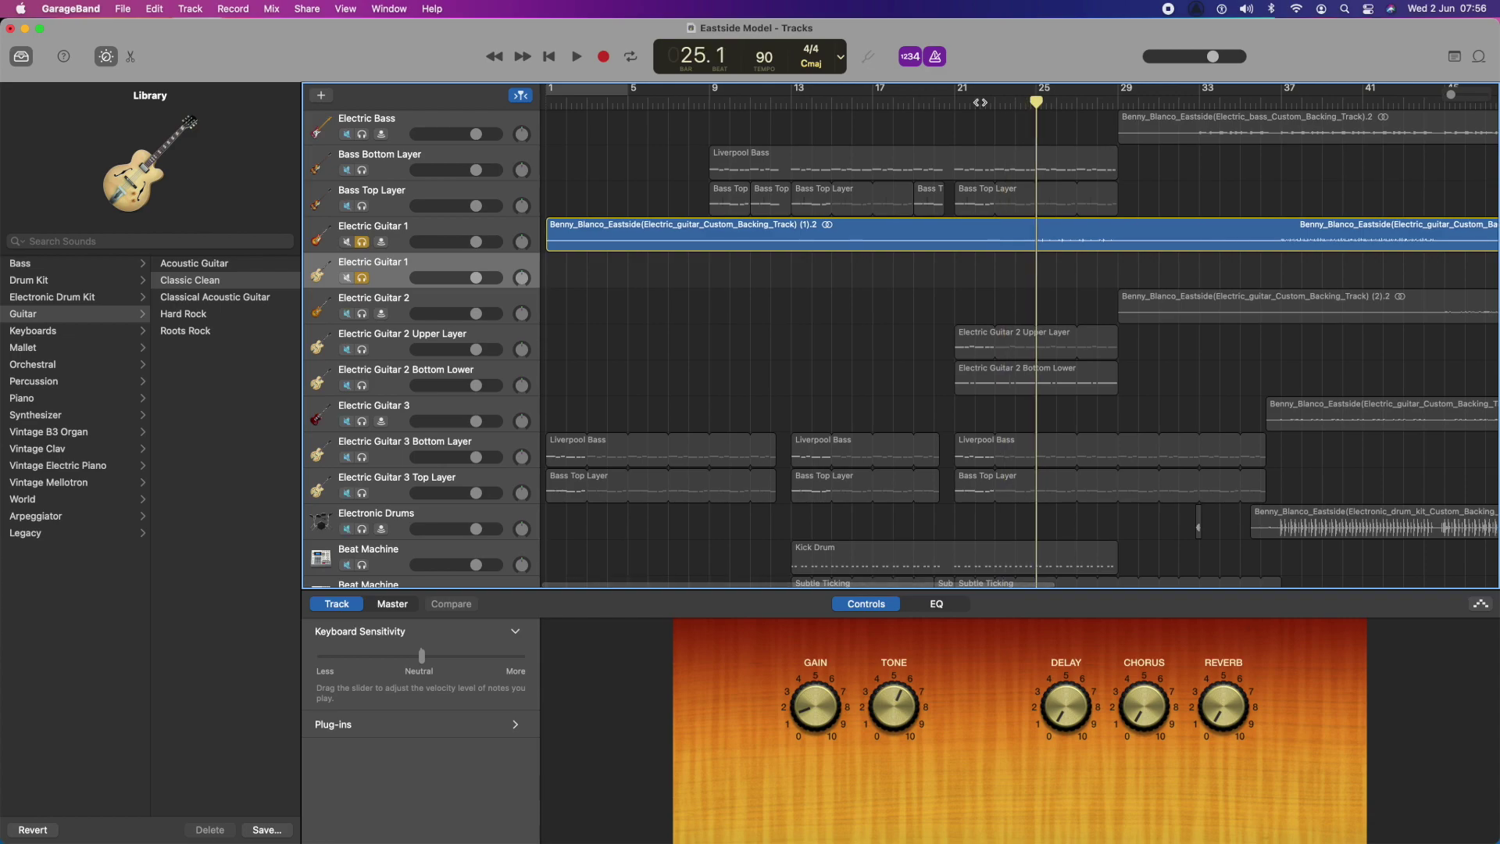
pyautogui.press('space')
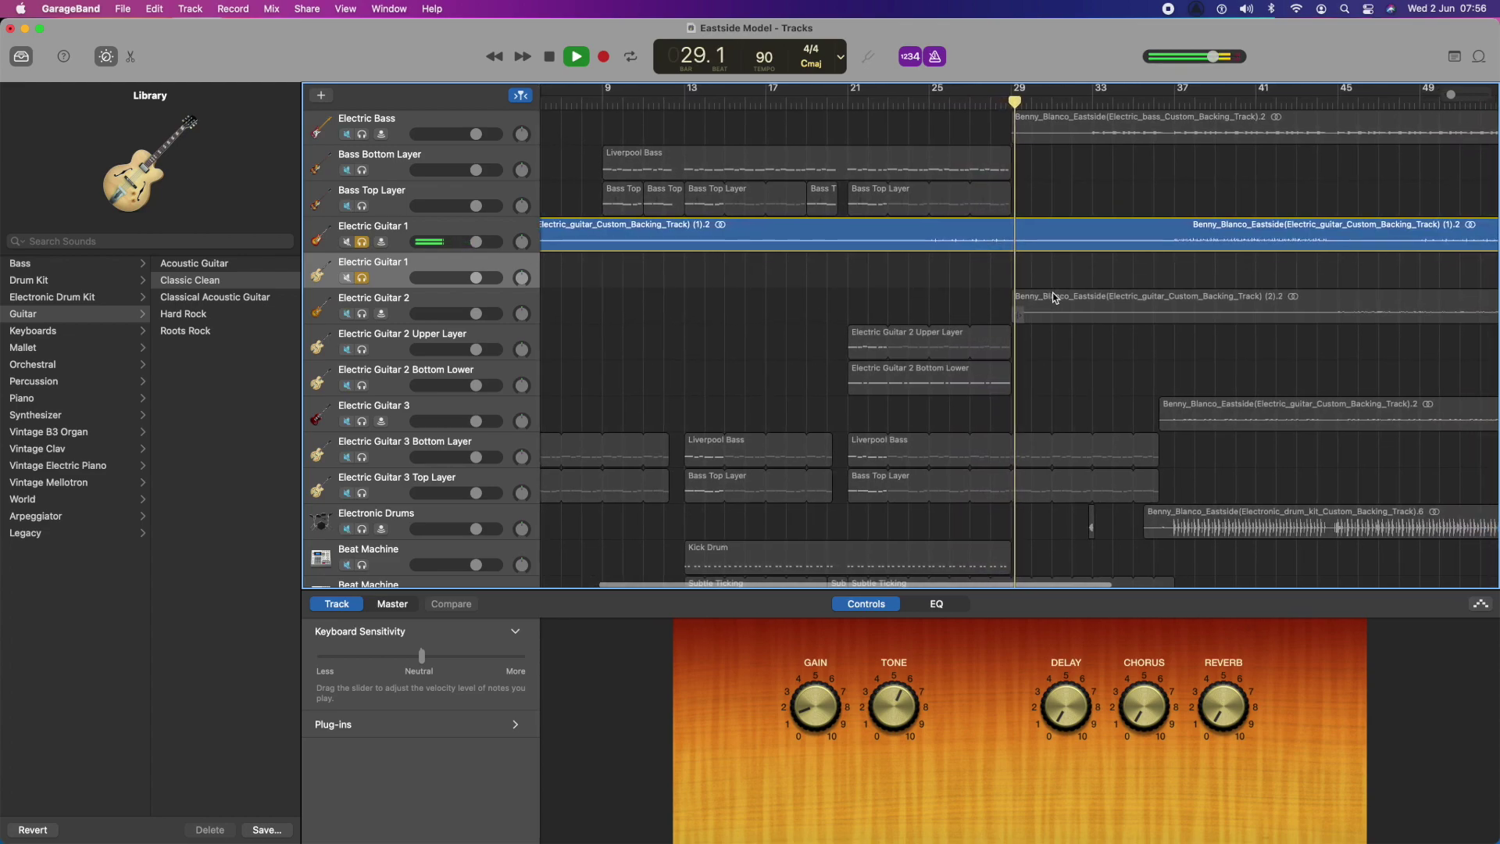
pyautogui.press('space')
pyautogui.click(848, 107)
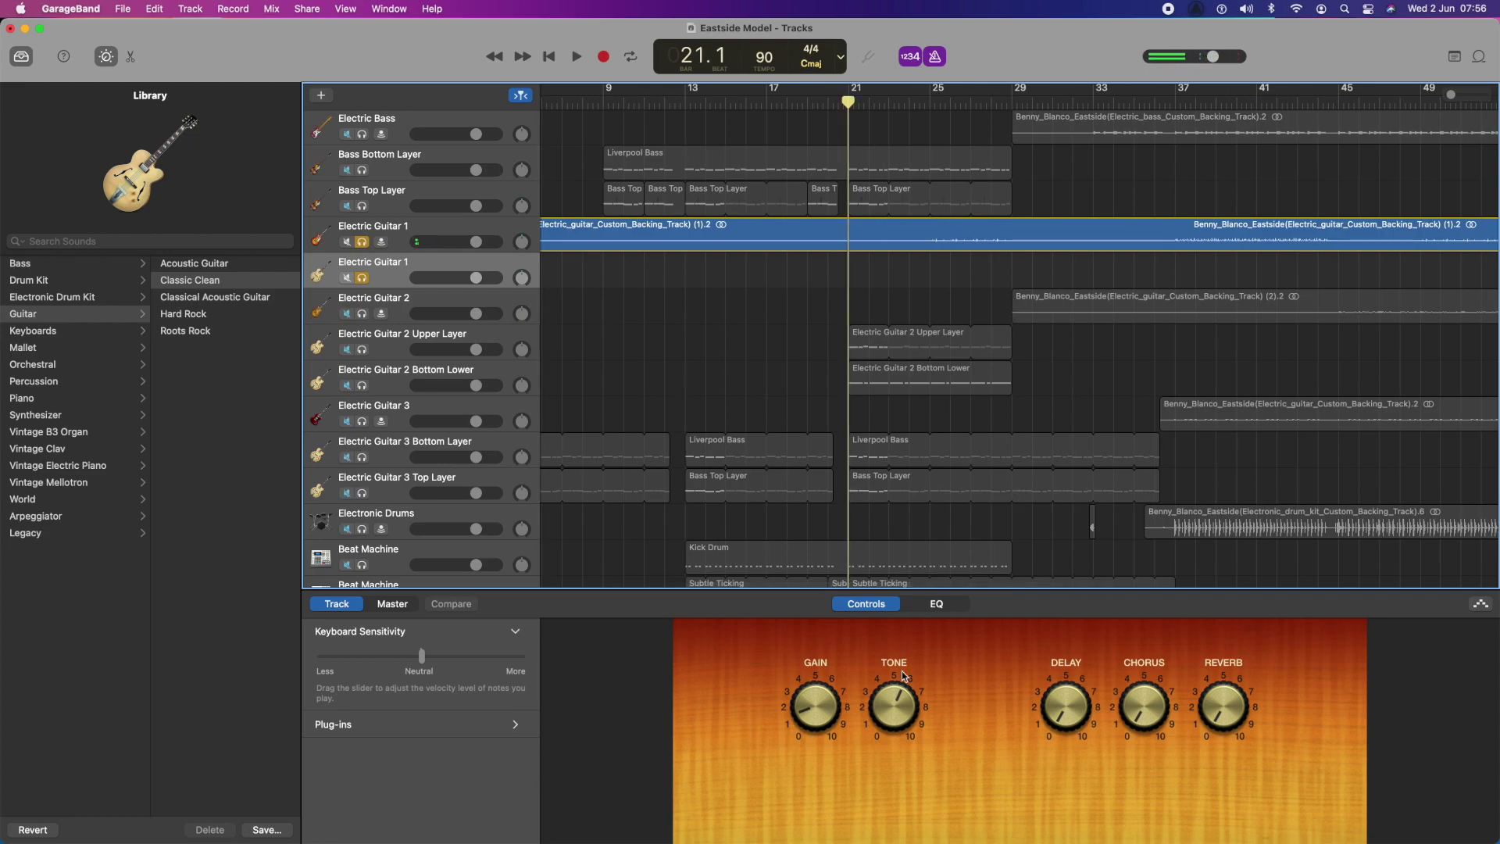
# - Turn the delay of the new Electric Guitar 1 track up to about 10
pyautogui.click(1068, 716)
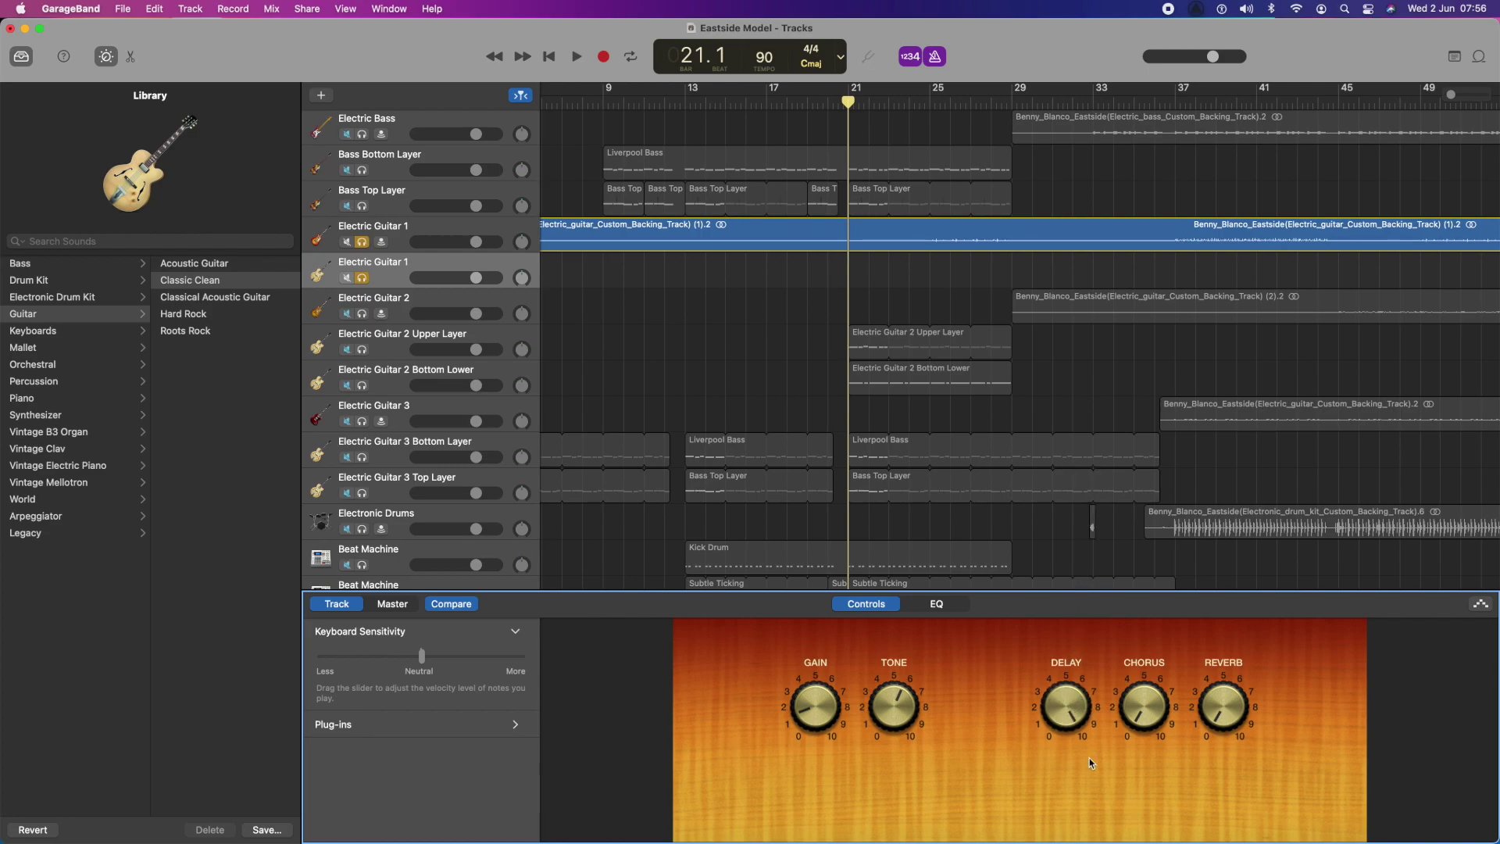
pyautogui.press('b')
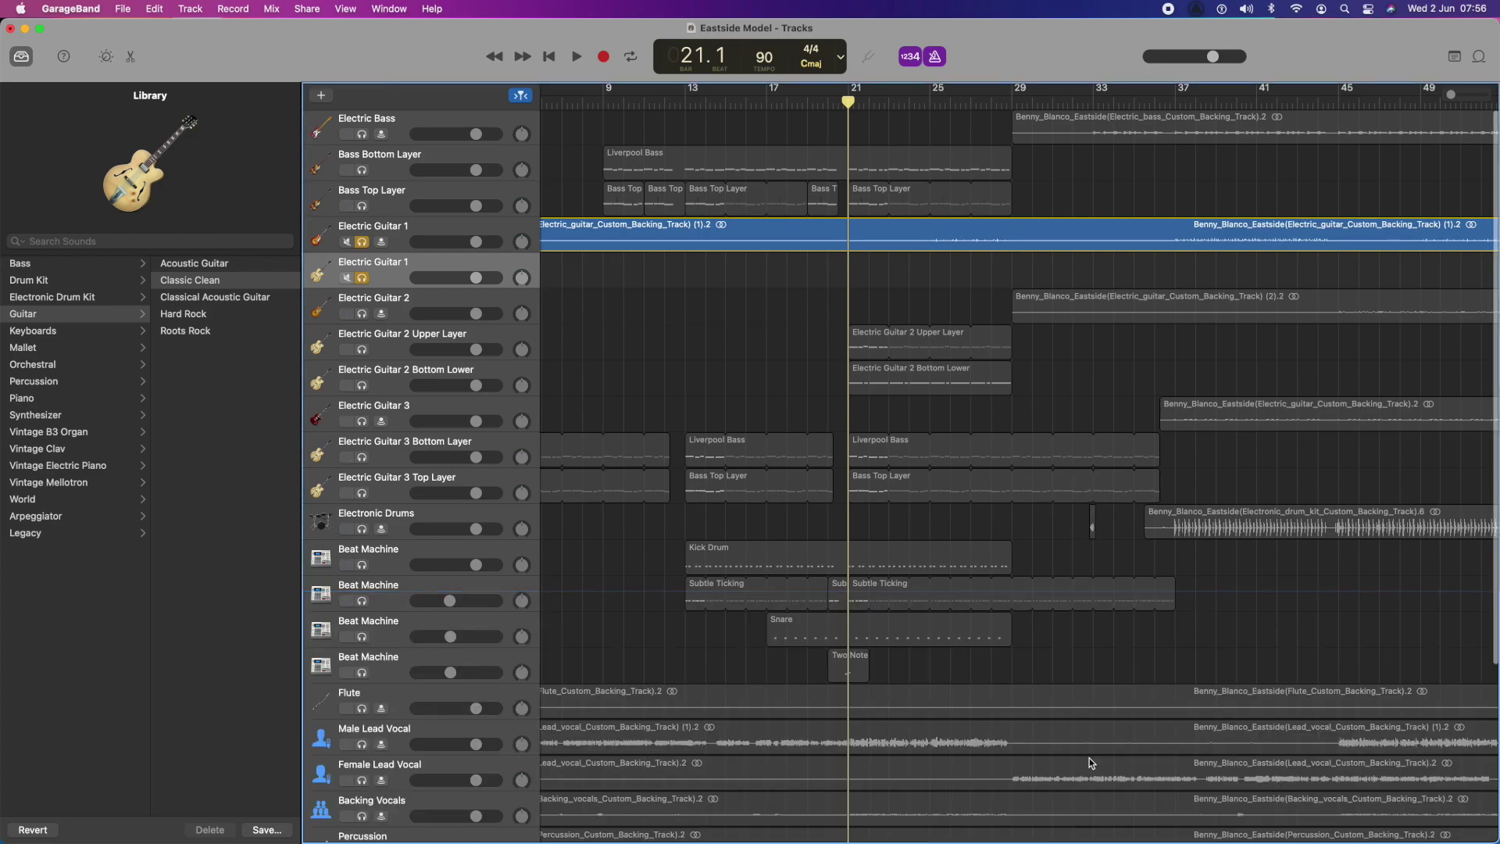
pyautogui.press('b')
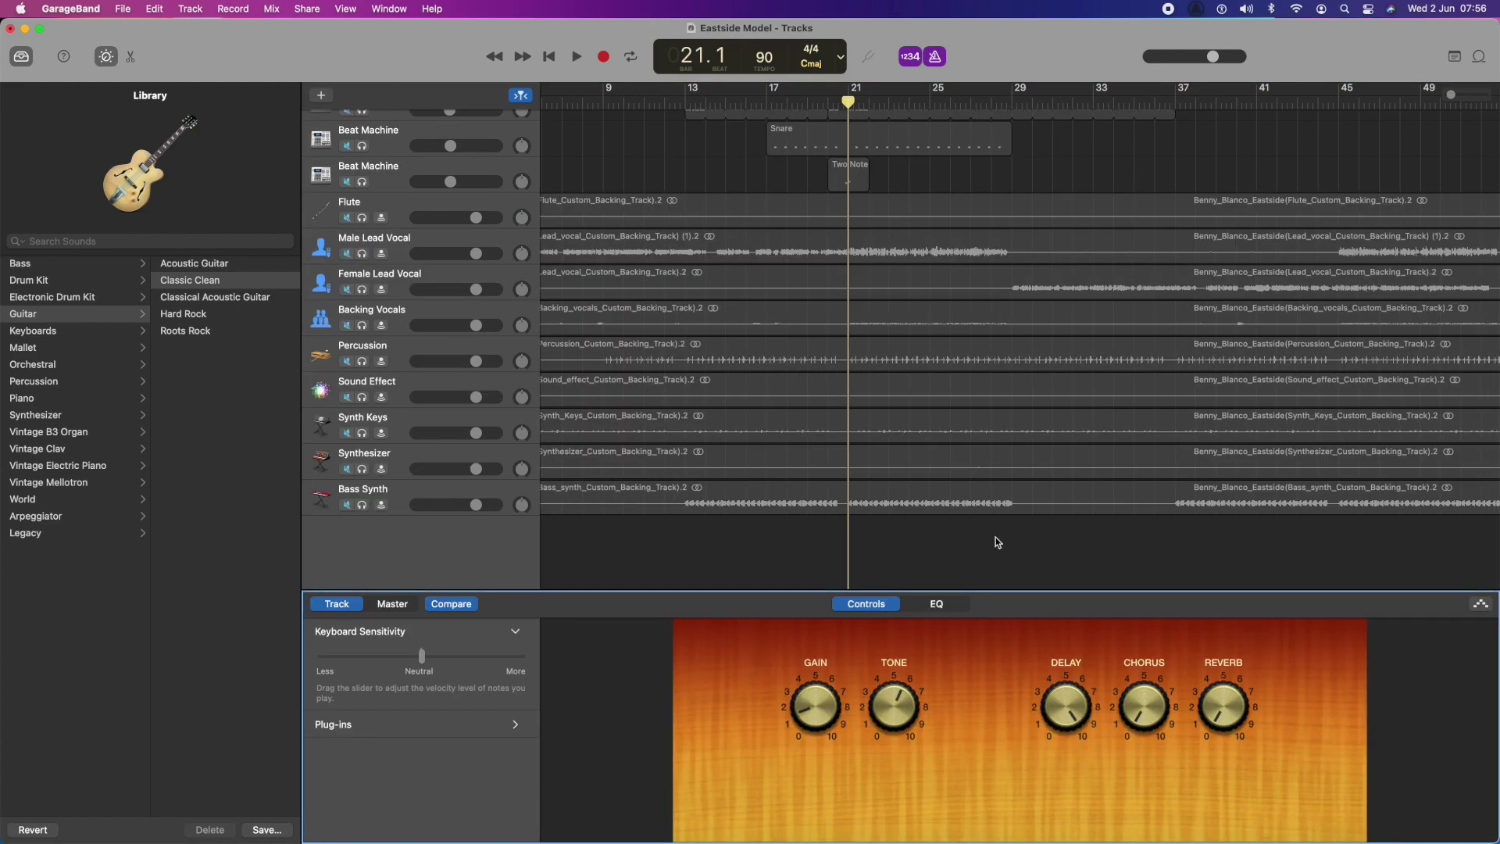
# - Record the repeated-note part on the new Electric Guitar 1 track from bar 21 to bar 29 with the MIDI keyboard
pyautogui.scroll(8, 925, 422)
pyautogui.scroll(4, 925, 422)
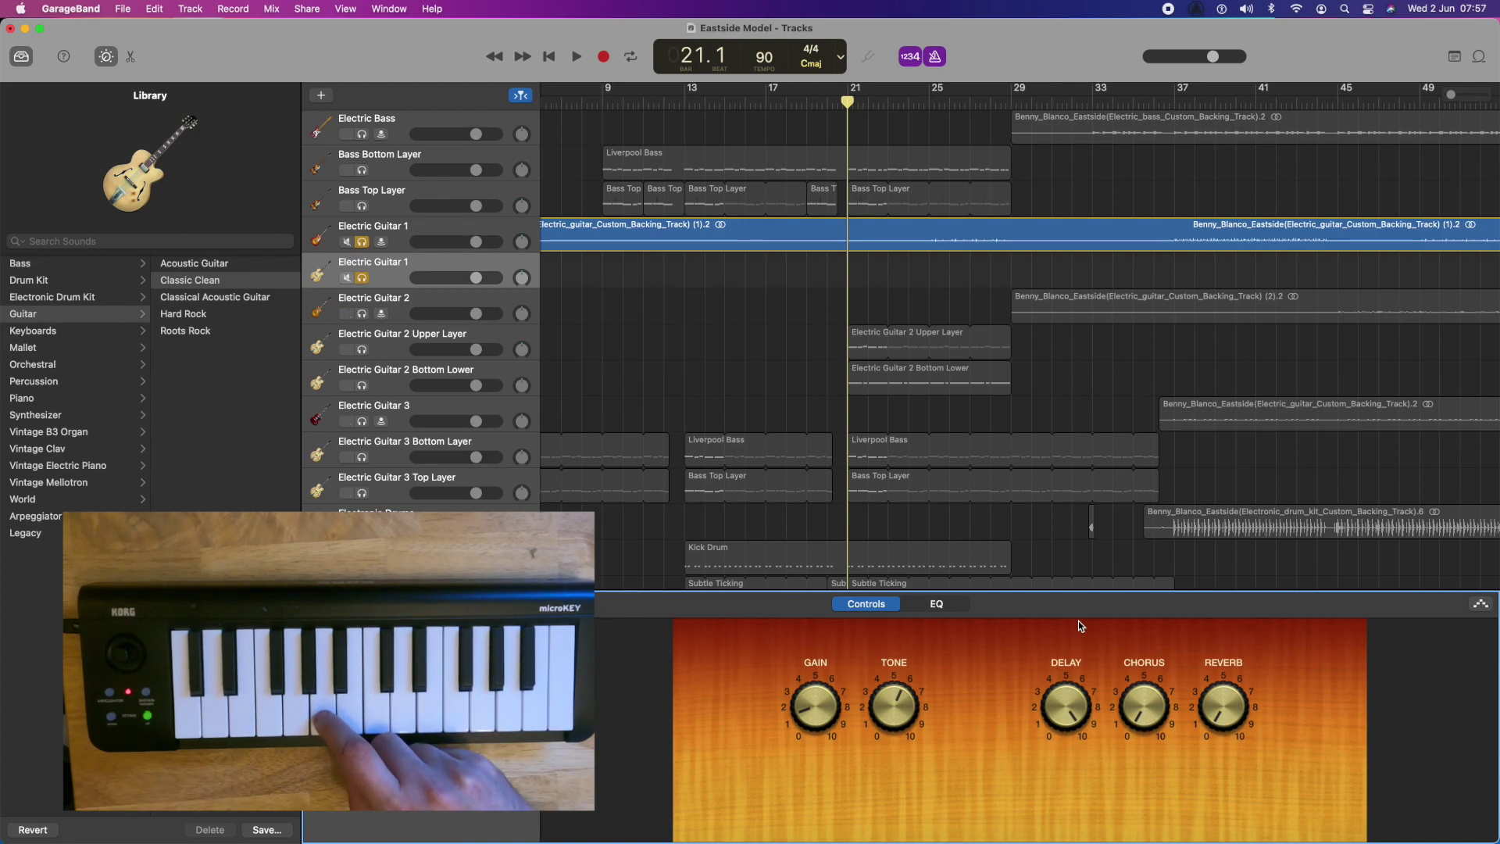
pyautogui.press('r')
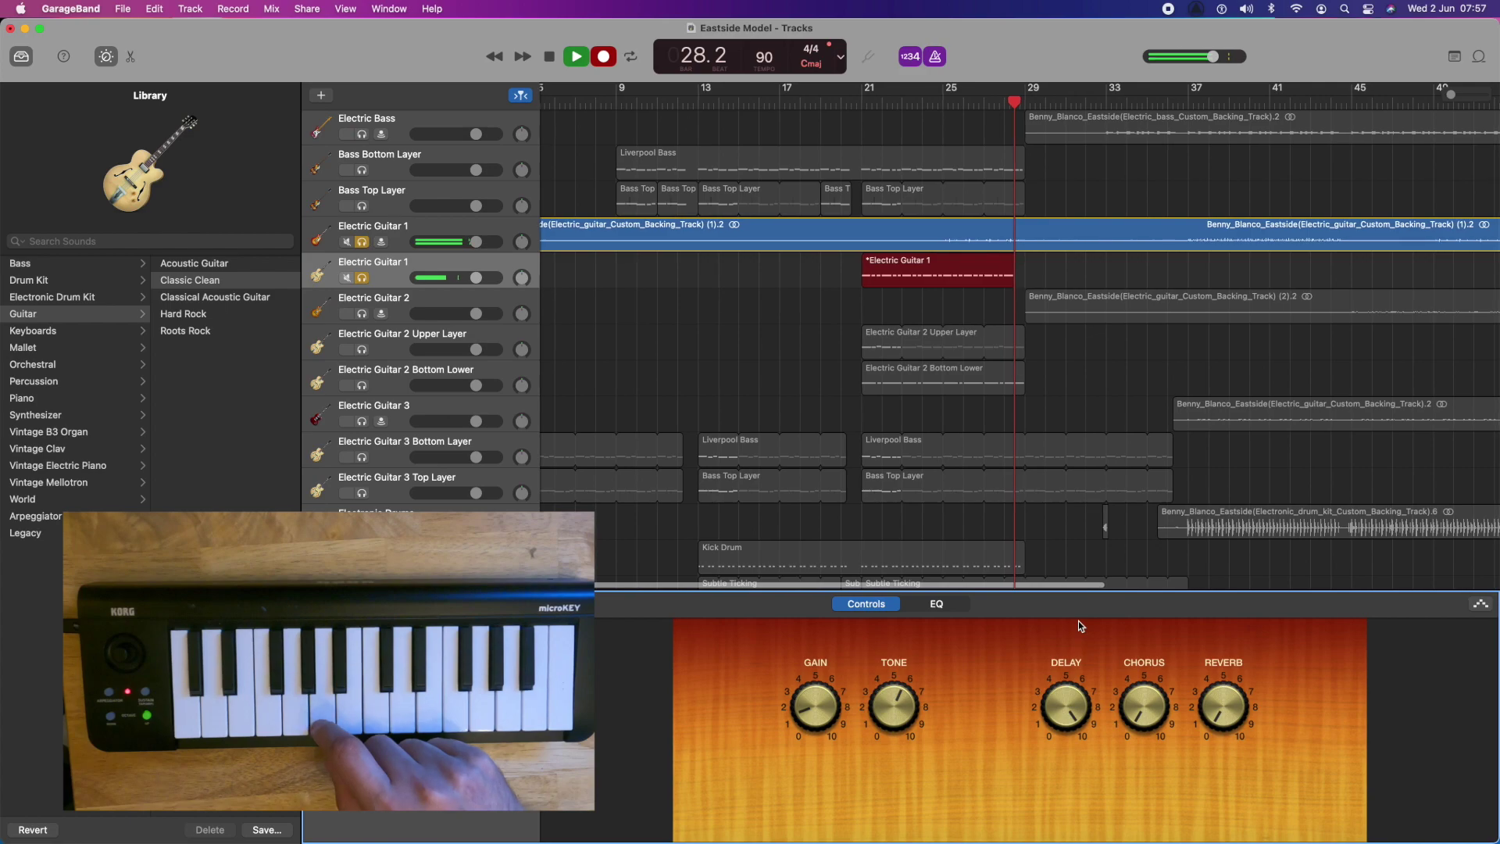
pyautogui.press('r')
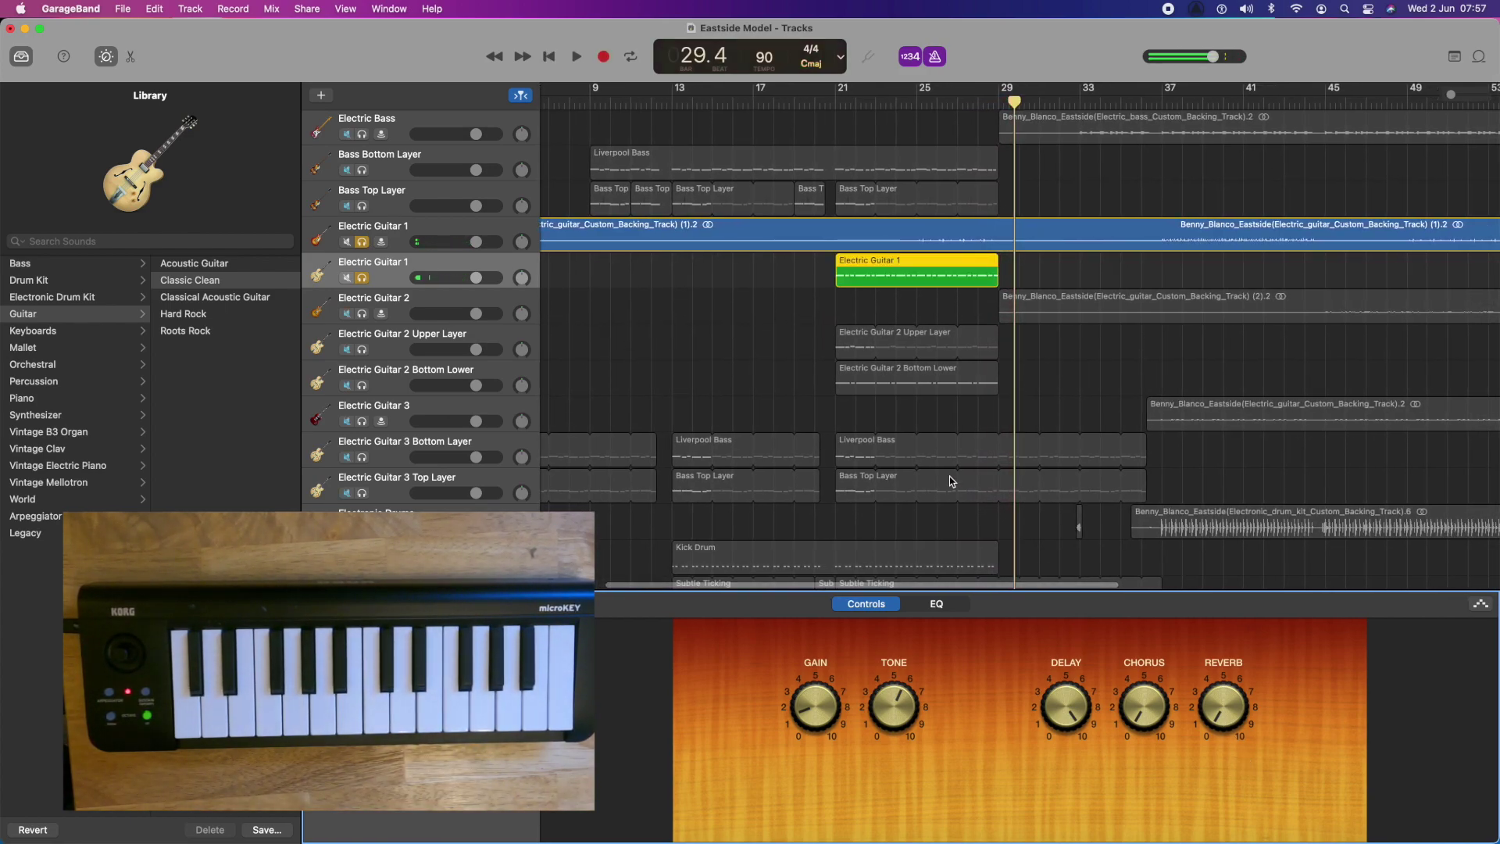
# - Quantise all notes of the recorded Electric Guitar 1 region to 1/16 and play it from bar 21, unsoloing the original track partway
pyautogui.doubleClick(892, 279)
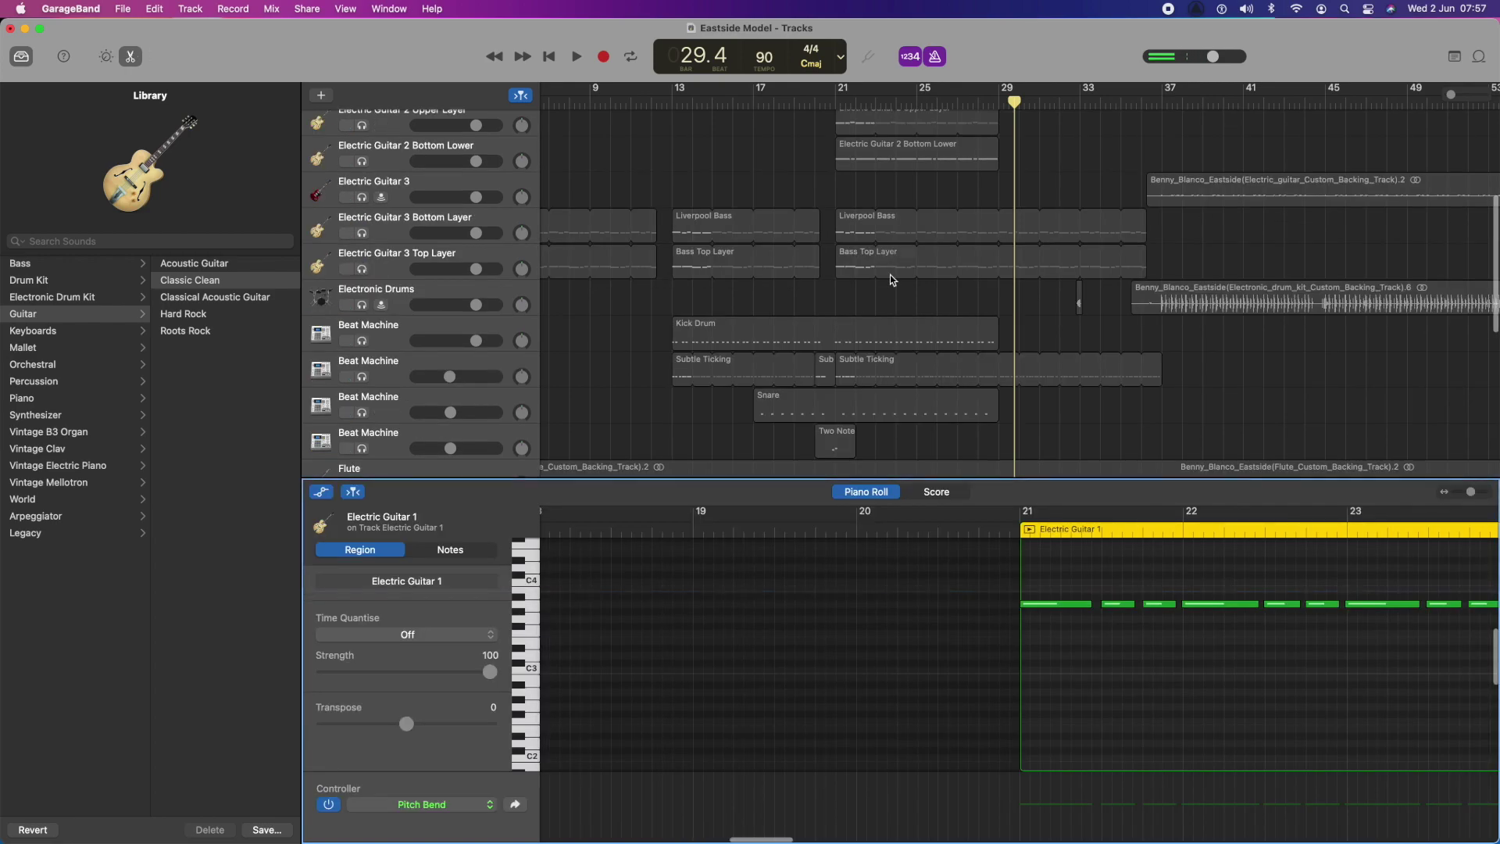
pyautogui.press('super+a')
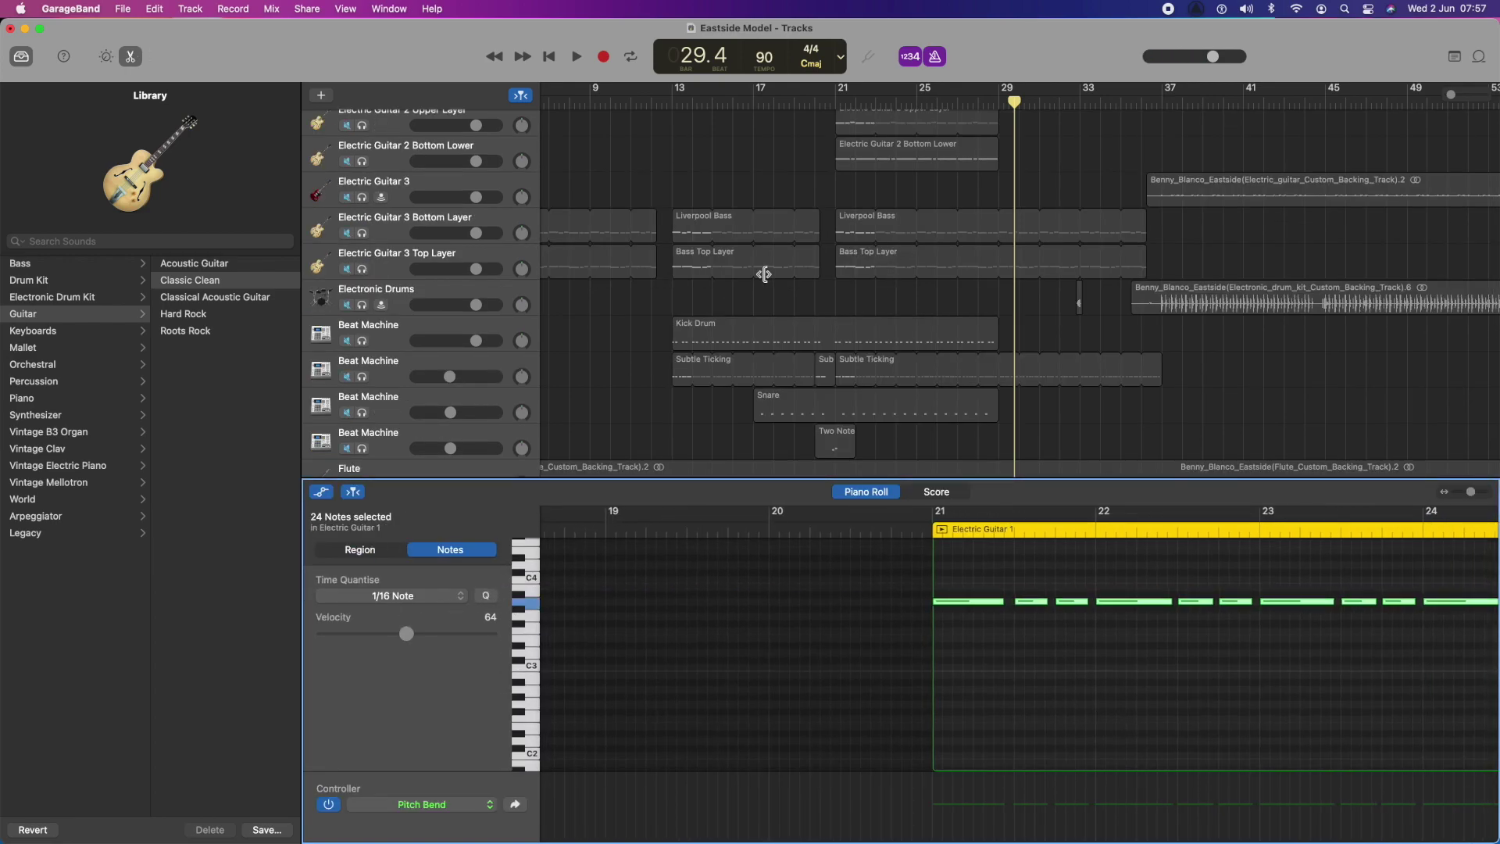
pyautogui.click(834, 98)
pyautogui.scroll(5, 916, 280)
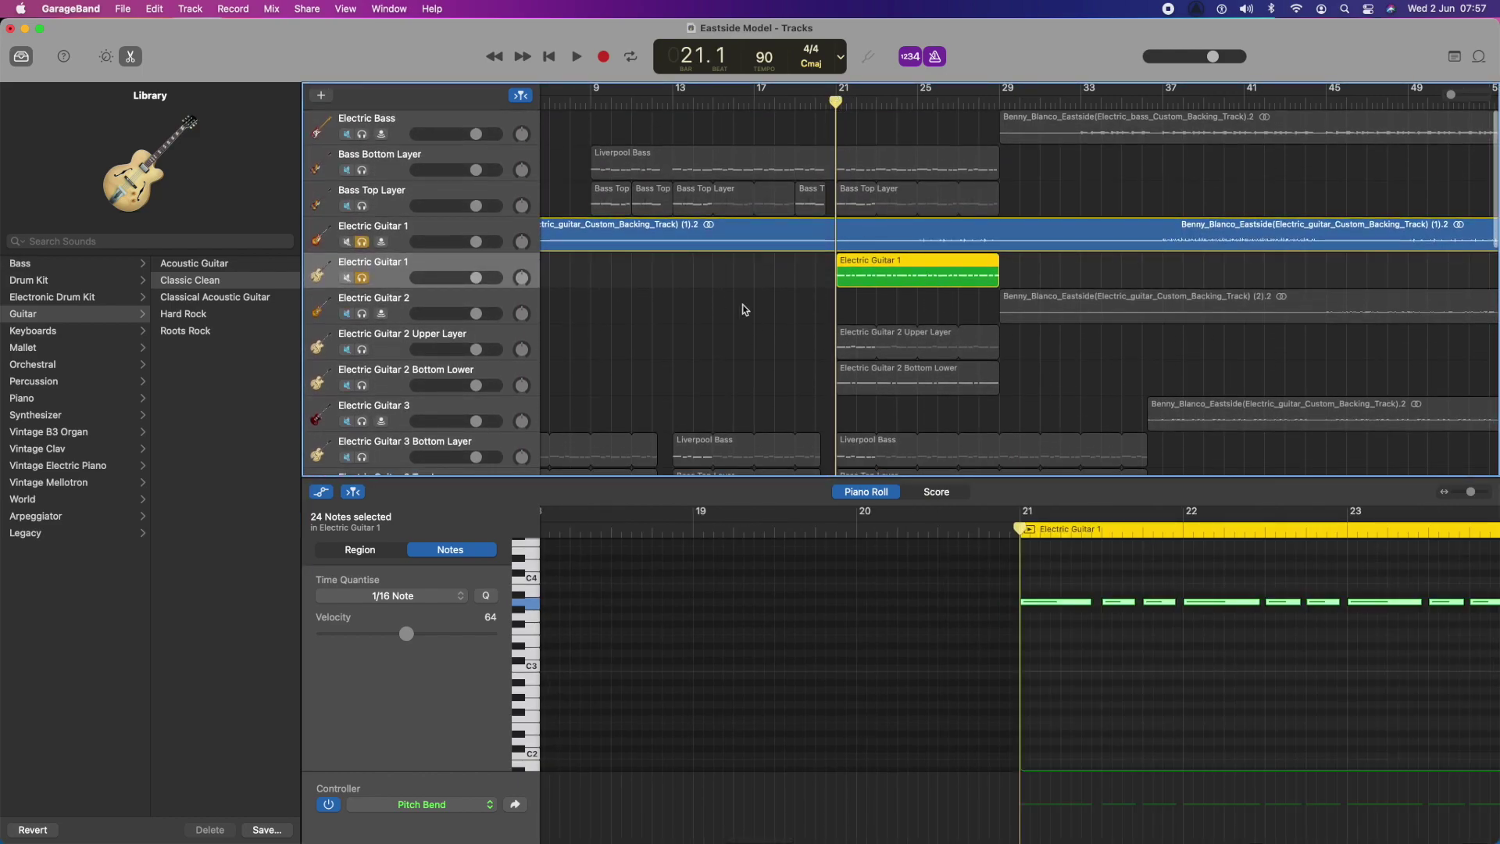
pyautogui.press('space')
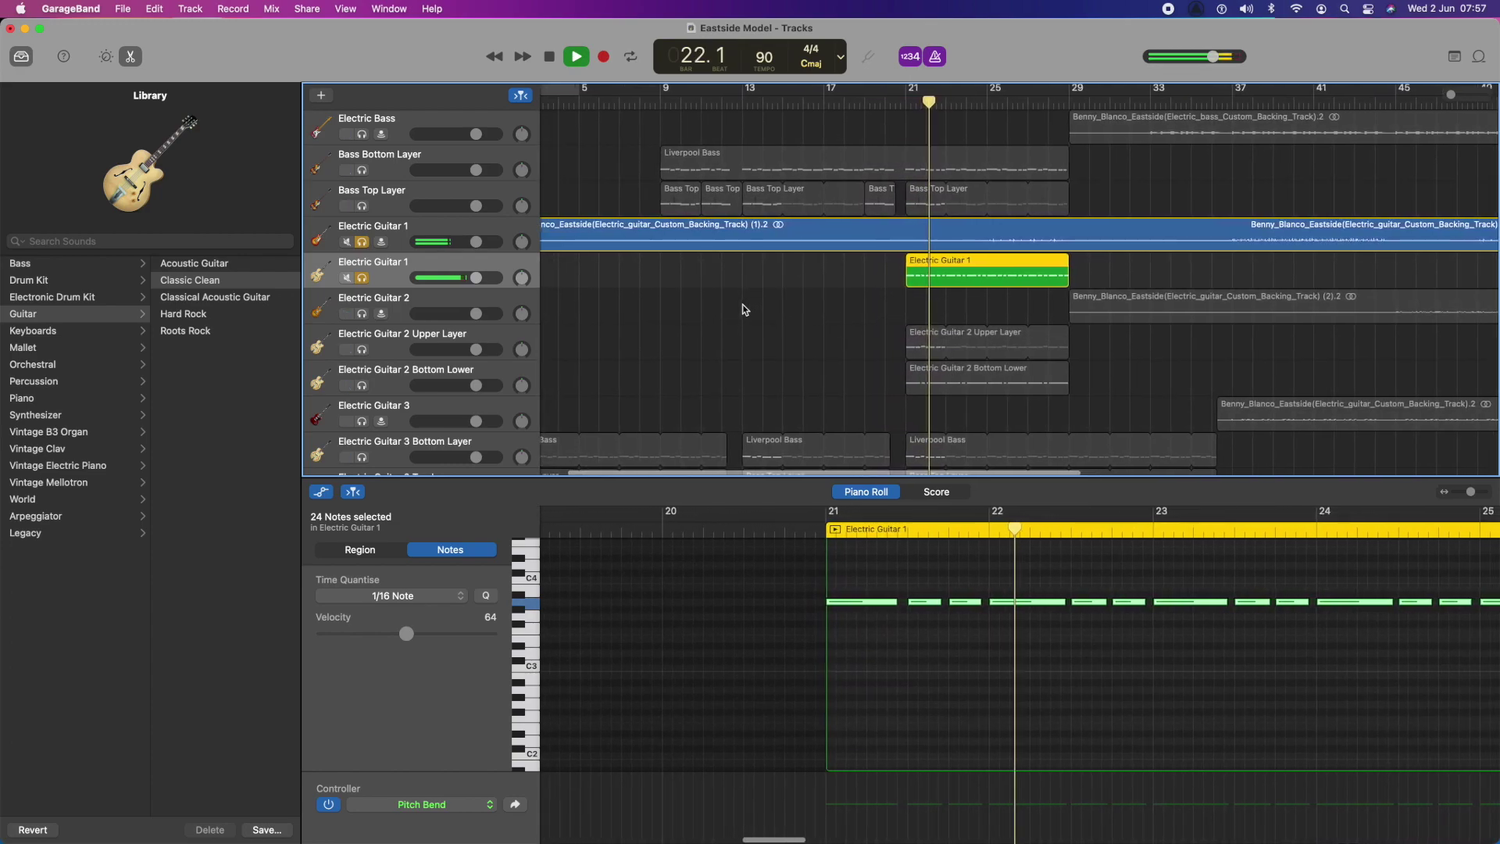
pyautogui.click(362, 243)
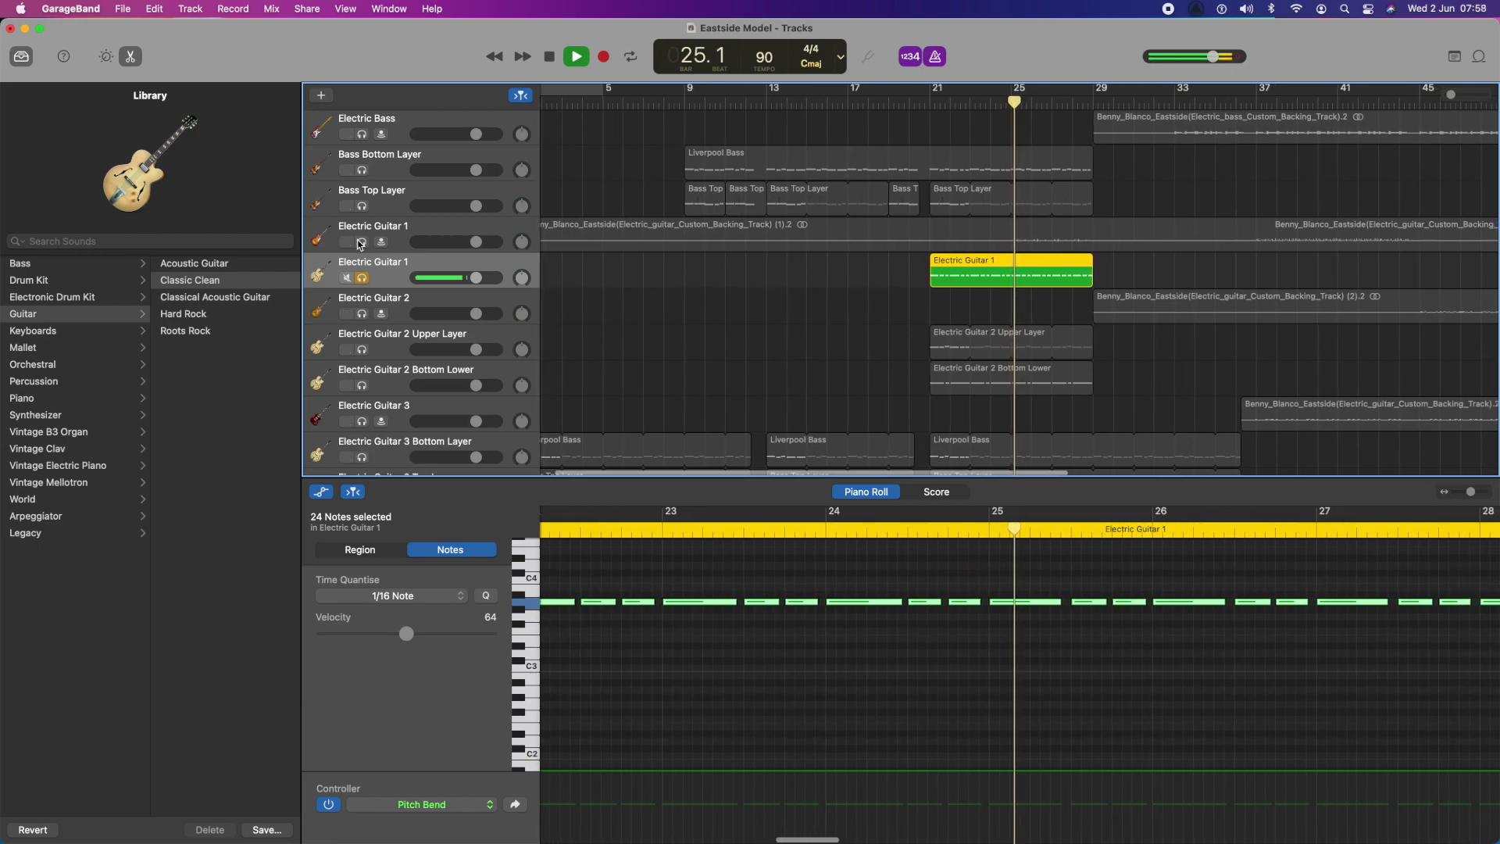
pyautogui.press('space')
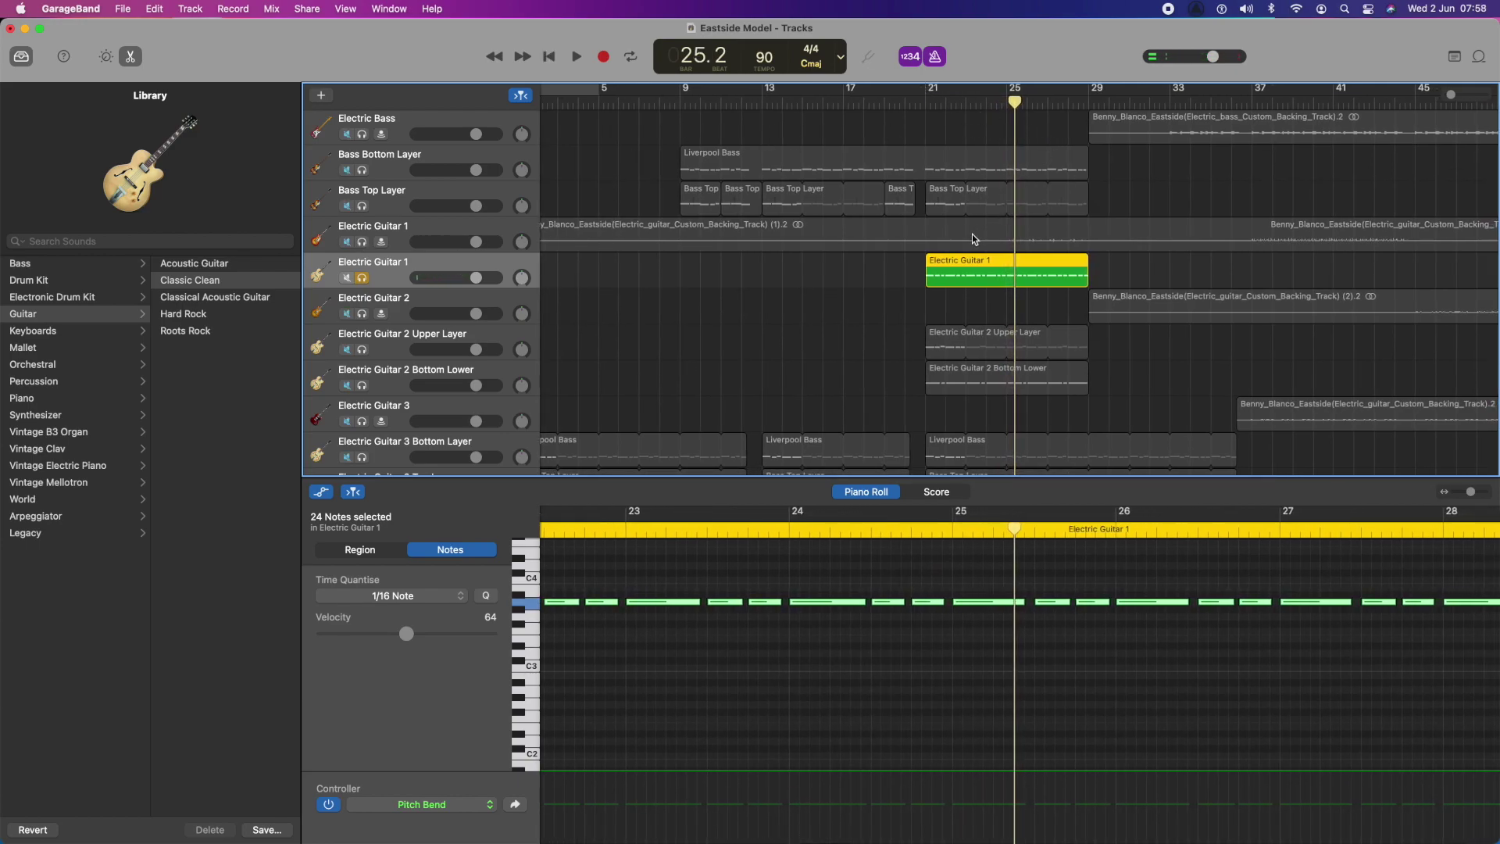
# - Automate the volume of the new Electric Guitar 1 track to be lower from bar 21 and jump back up at bar 25
pyautogui.press('a')
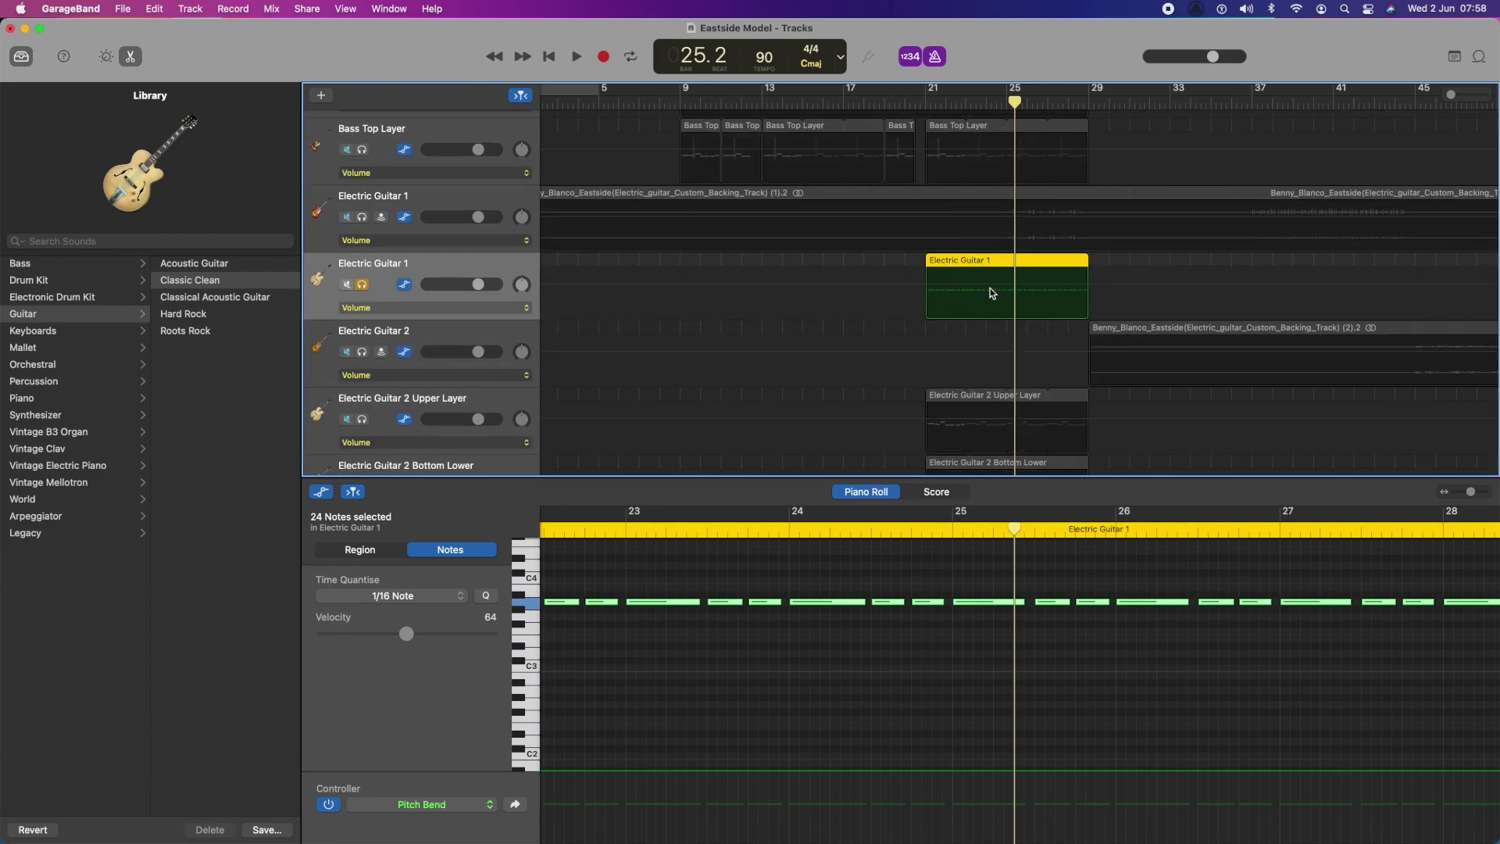
pyautogui.click(1006, 104)
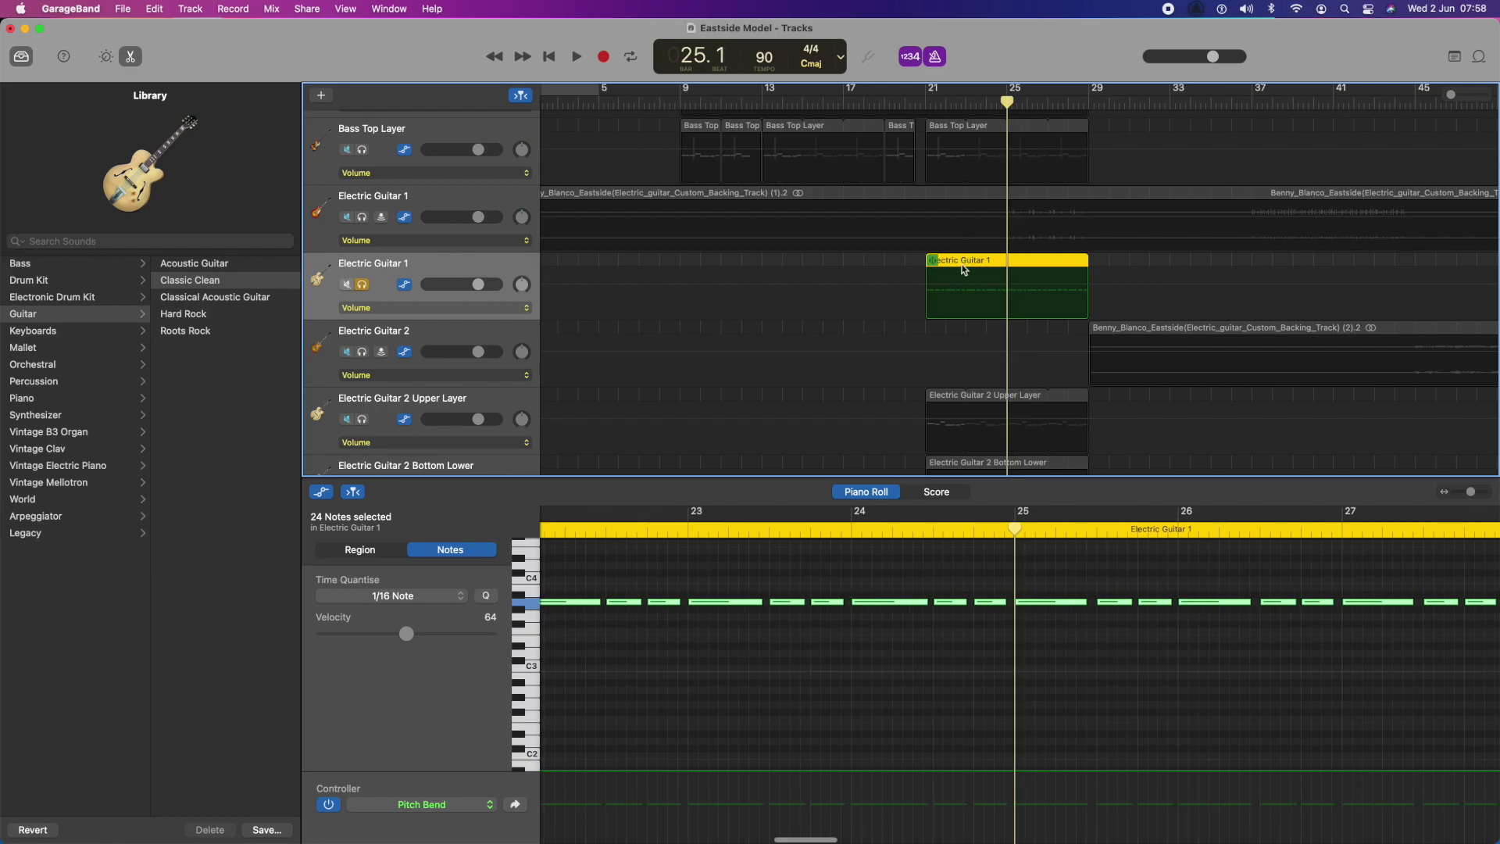
pyautogui.doubleClick(478, 284)
pyautogui.moveTo(477, 285)
pyautogui.mouseDown()
pyautogui.moveTo(461, 285)
pyautogui.moveTo(482, 294)
pyautogui.mouseUp()
pyautogui.press('a')
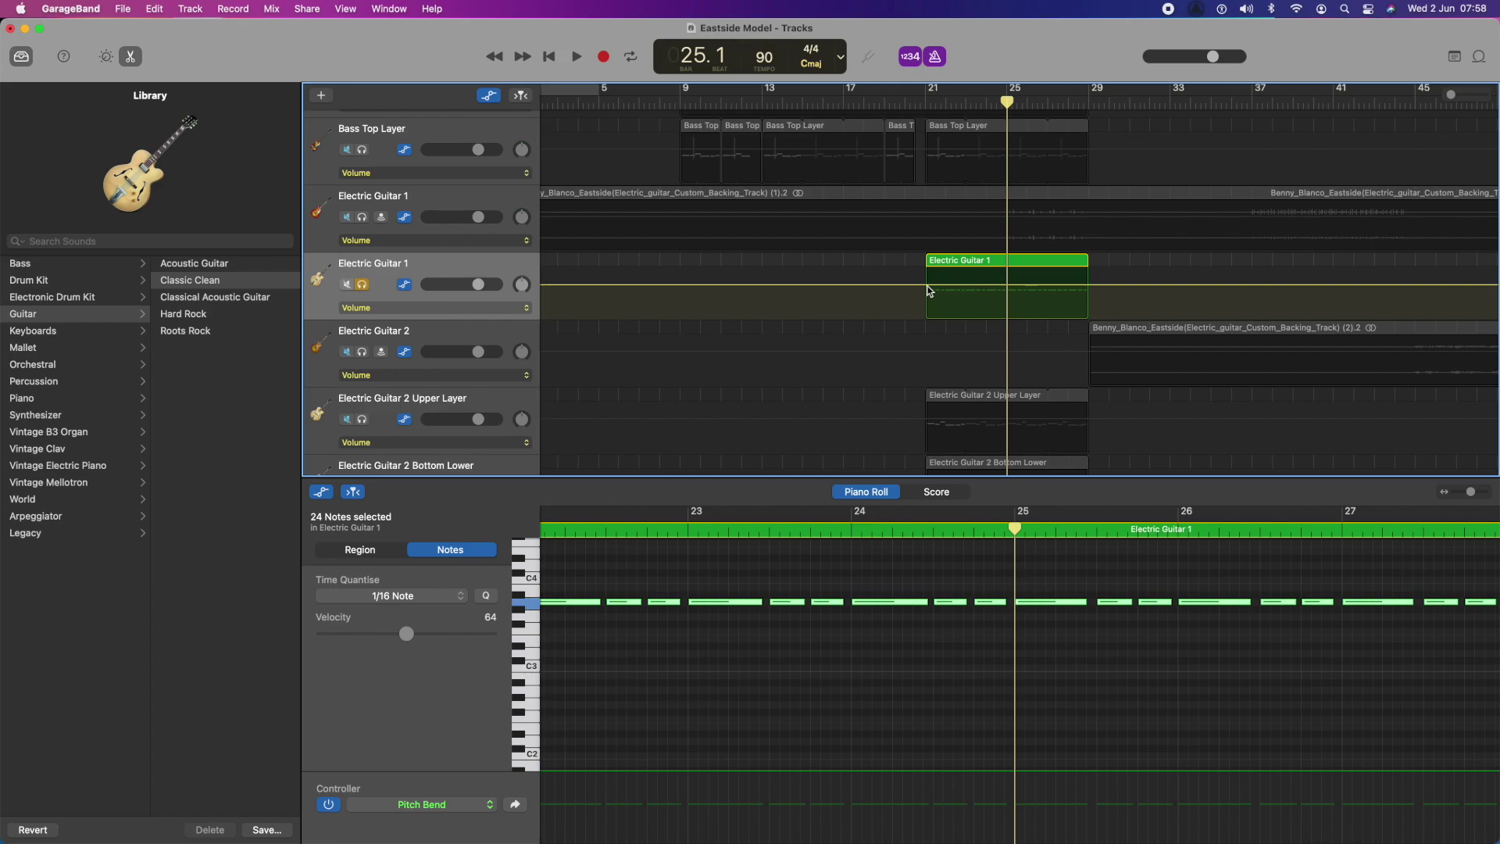
pyautogui.click(927, 285)
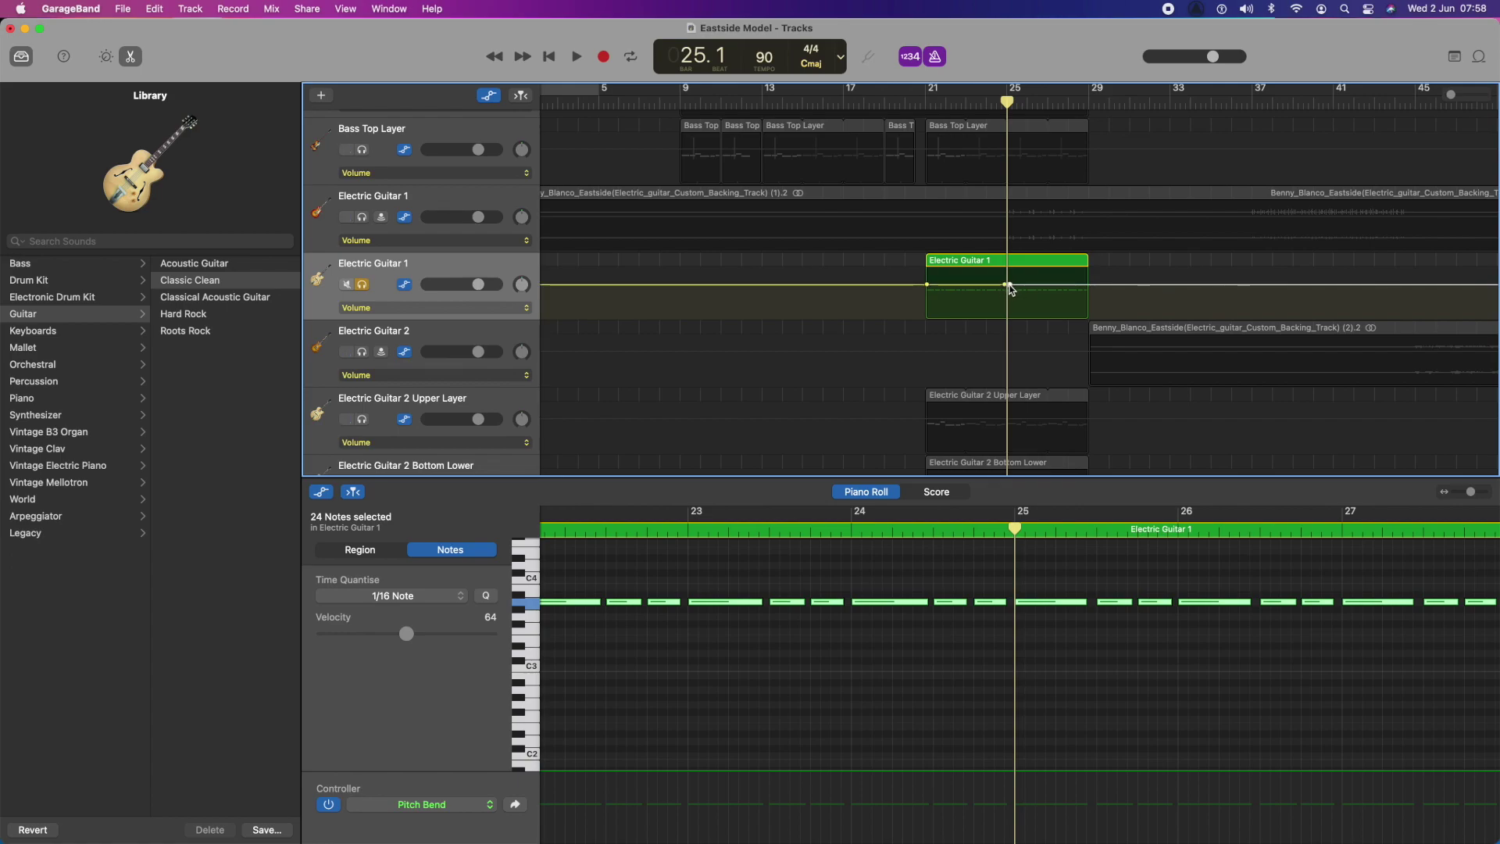
pyautogui.moveTo(927, 289); pyautogui.dragTo(1009, 286)
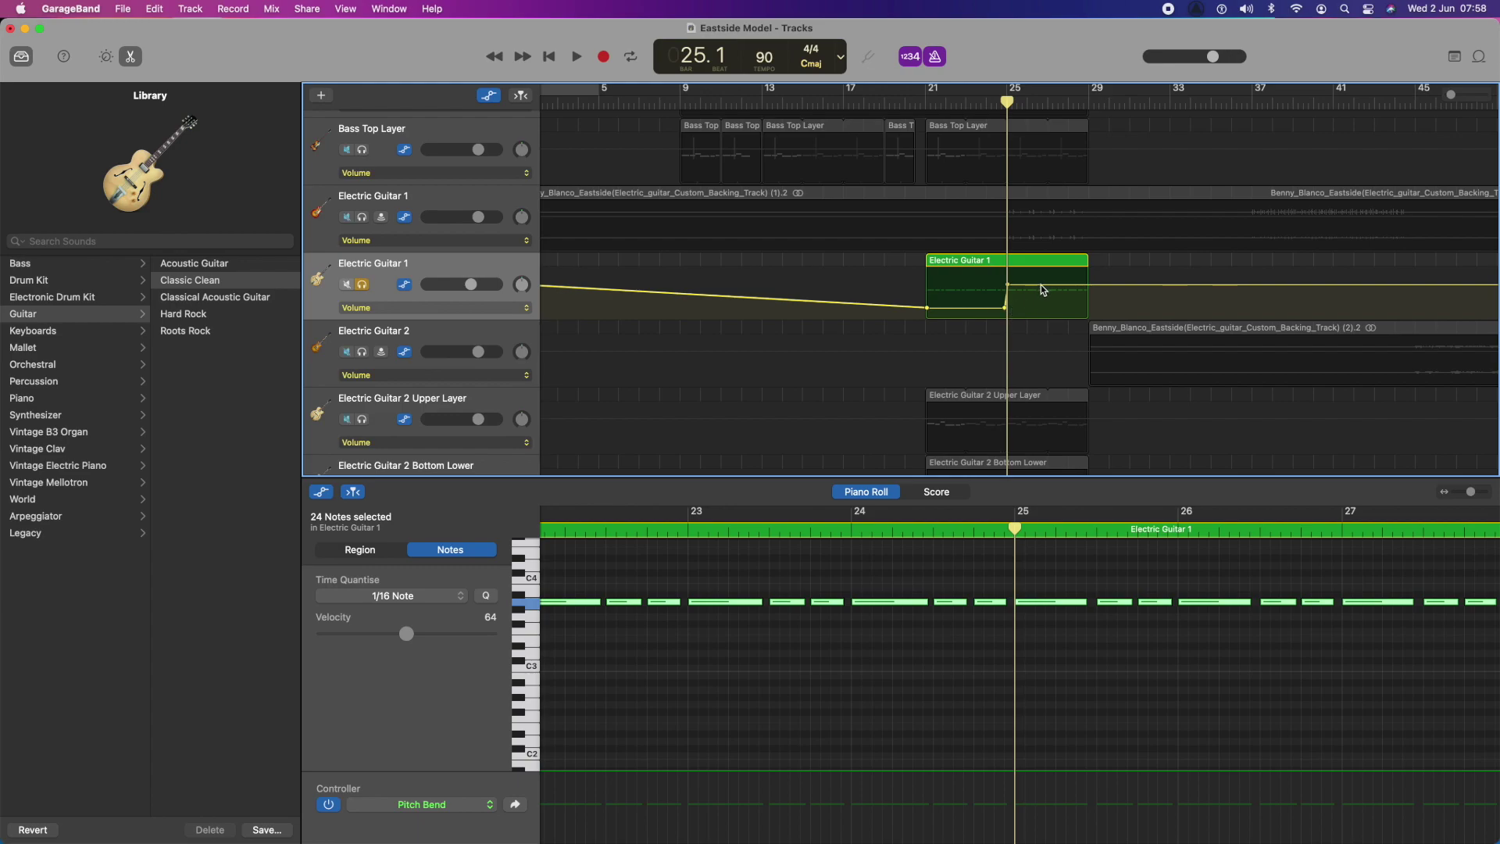
# - Play the automated part from bar 20 and make the volume jump at the end of the quiet section vertical
pyautogui.click(907, 104)
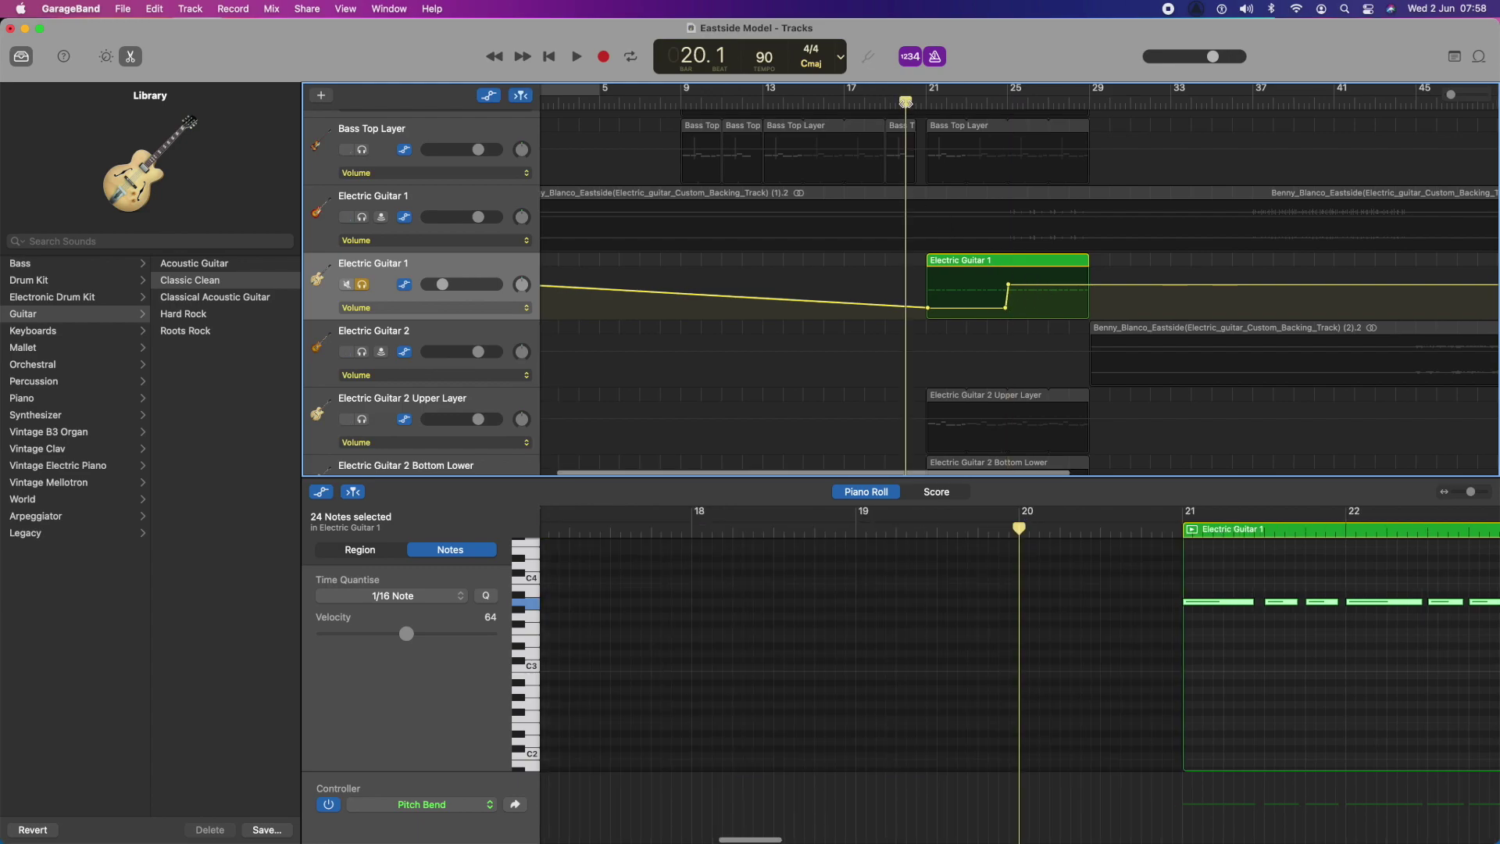
pyautogui.press('space')
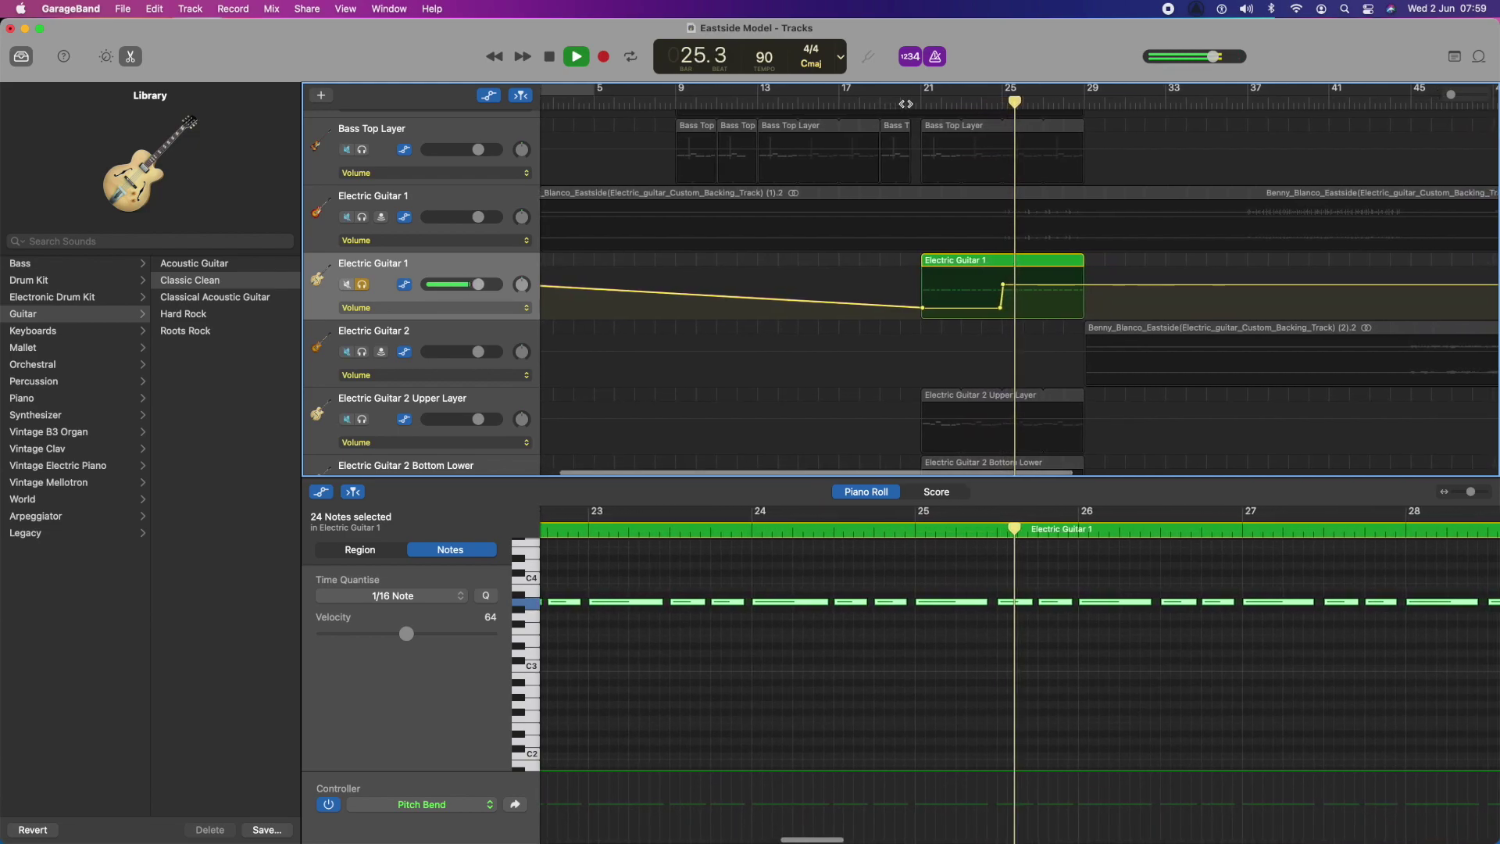
pyautogui.press('space')
pyautogui.moveTo(991, 285); pyautogui.dragTo(988, 284)
pyautogui.press('space')
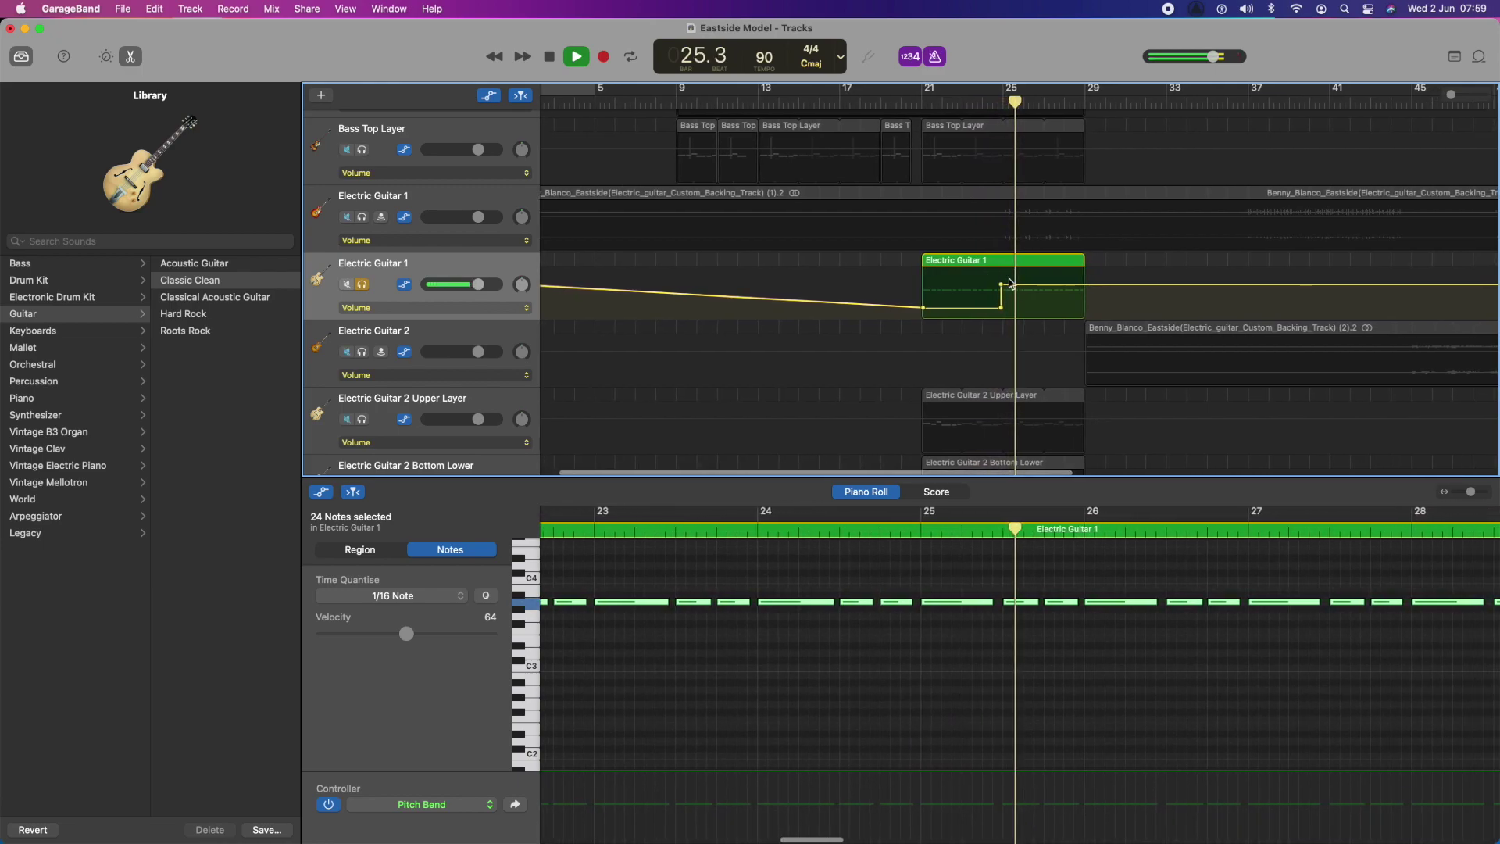
# - Align the volume jump of Electric Guitar 1 with bar 25 and play back the transition
pyautogui.press('space')
pyautogui.click(999, 115)
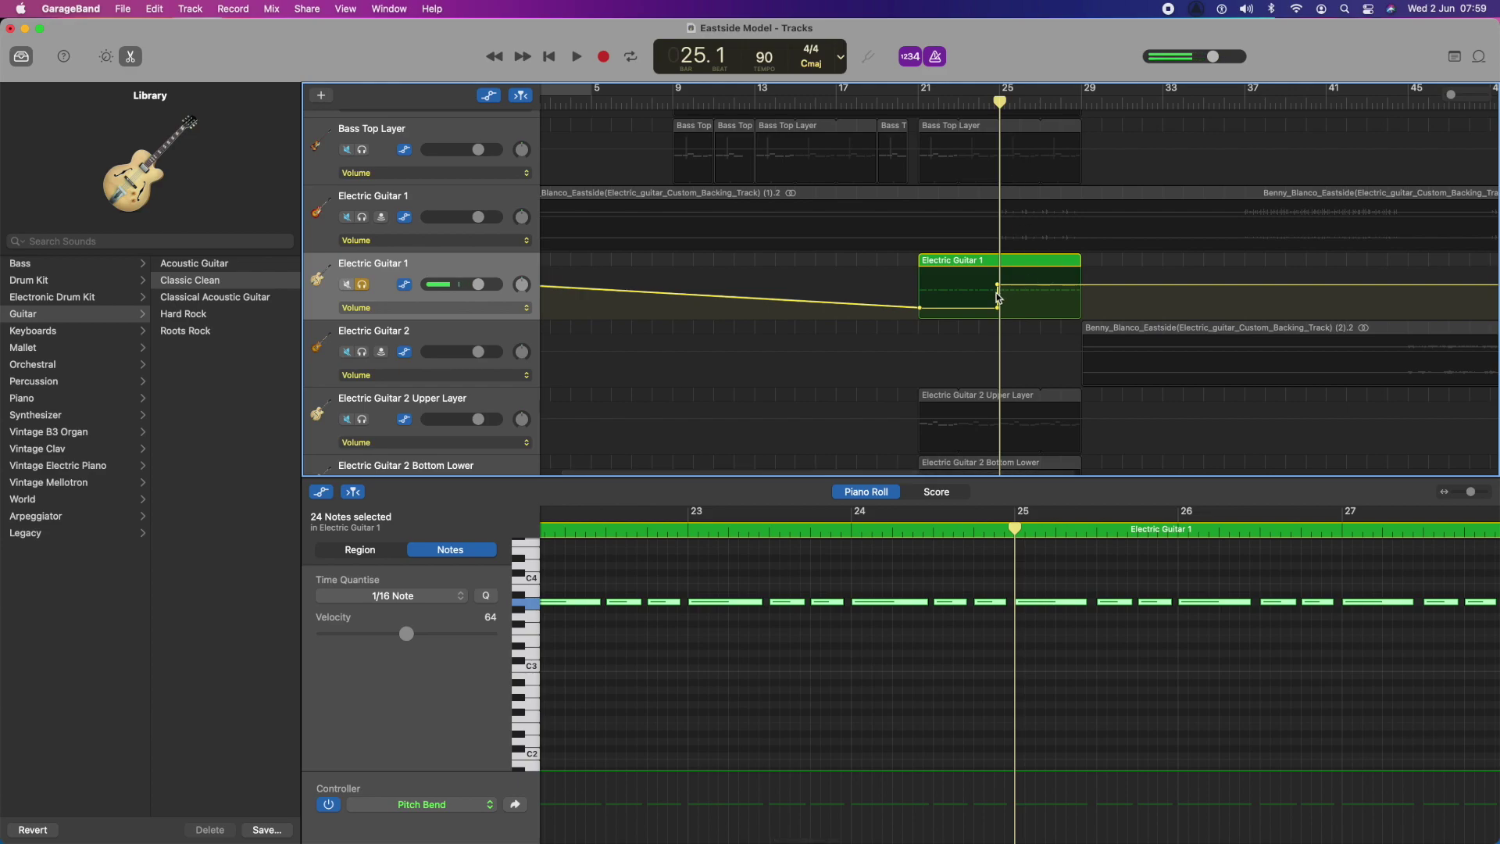
pyautogui.moveTo(997, 284); pyautogui.dragTo(999, 308)
pyautogui.click(988, 100)
pyautogui.press('space')
pyautogui.hscroll(-2, 981, 99)
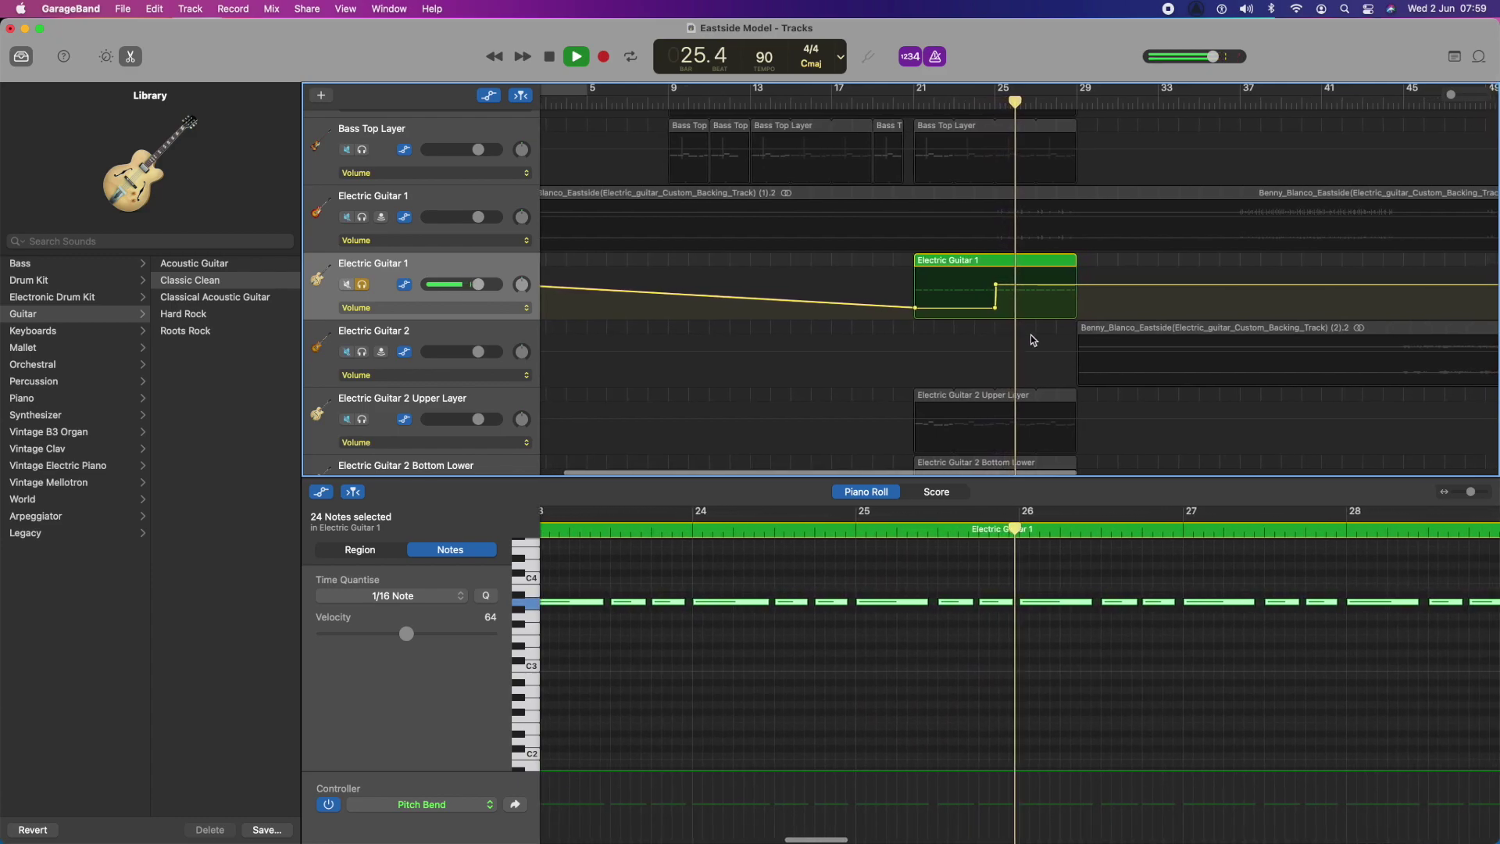
pyautogui.press('space')
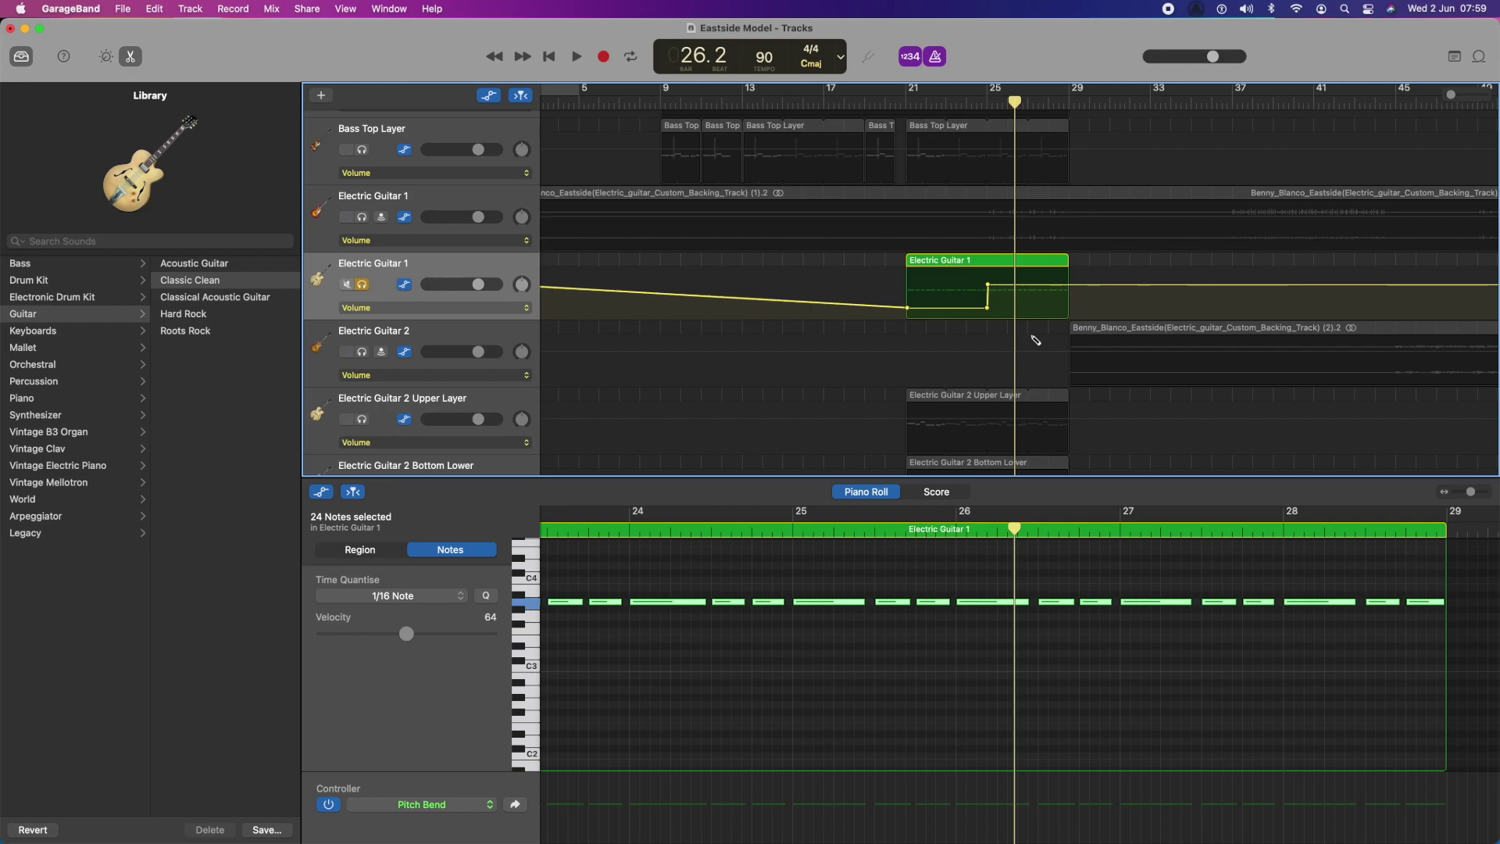
# - Switch to the Model Unit 7 Presentation in Google Slides and duplicate the two Screenshot 14 slides
pyautogui.click(23, 29)
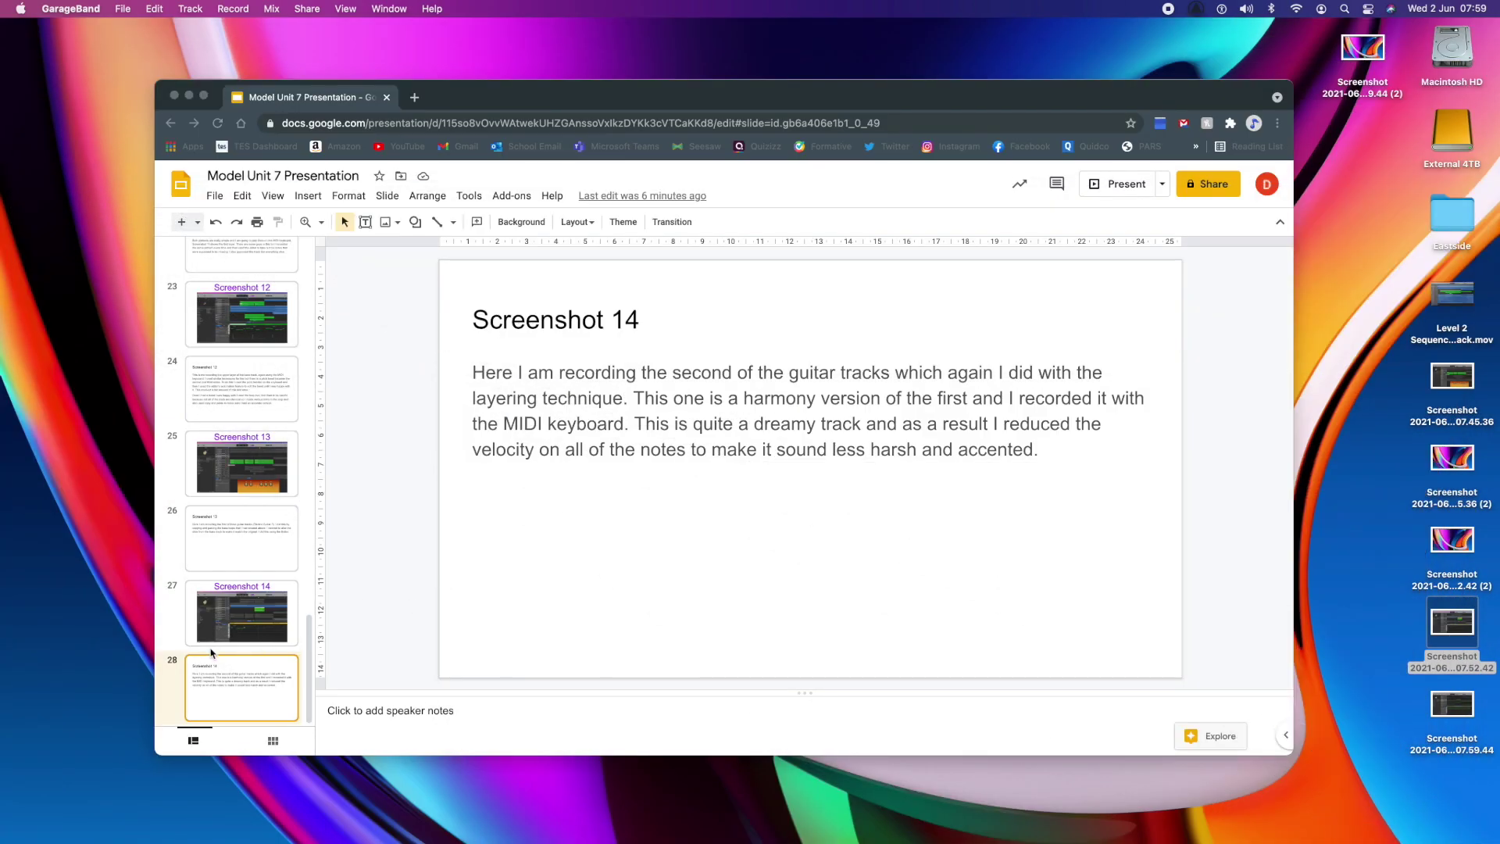
pyautogui.keyDown('shift'); pyautogui.click(231, 615); pyautogui.keyUp('shift')
pyautogui.rightClick(231, 615)
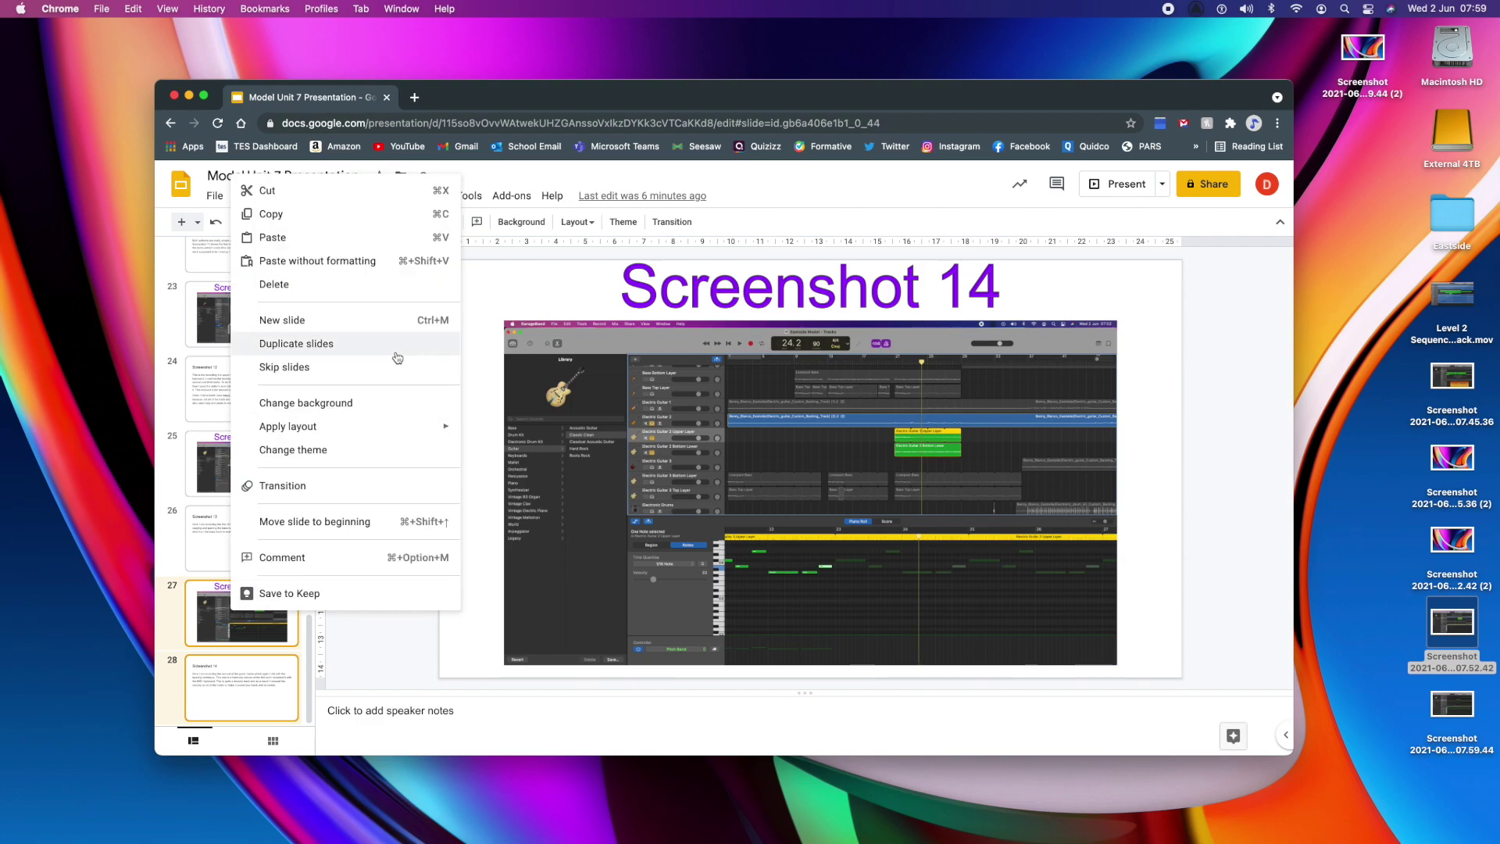
pyautogui.click(328, 356)
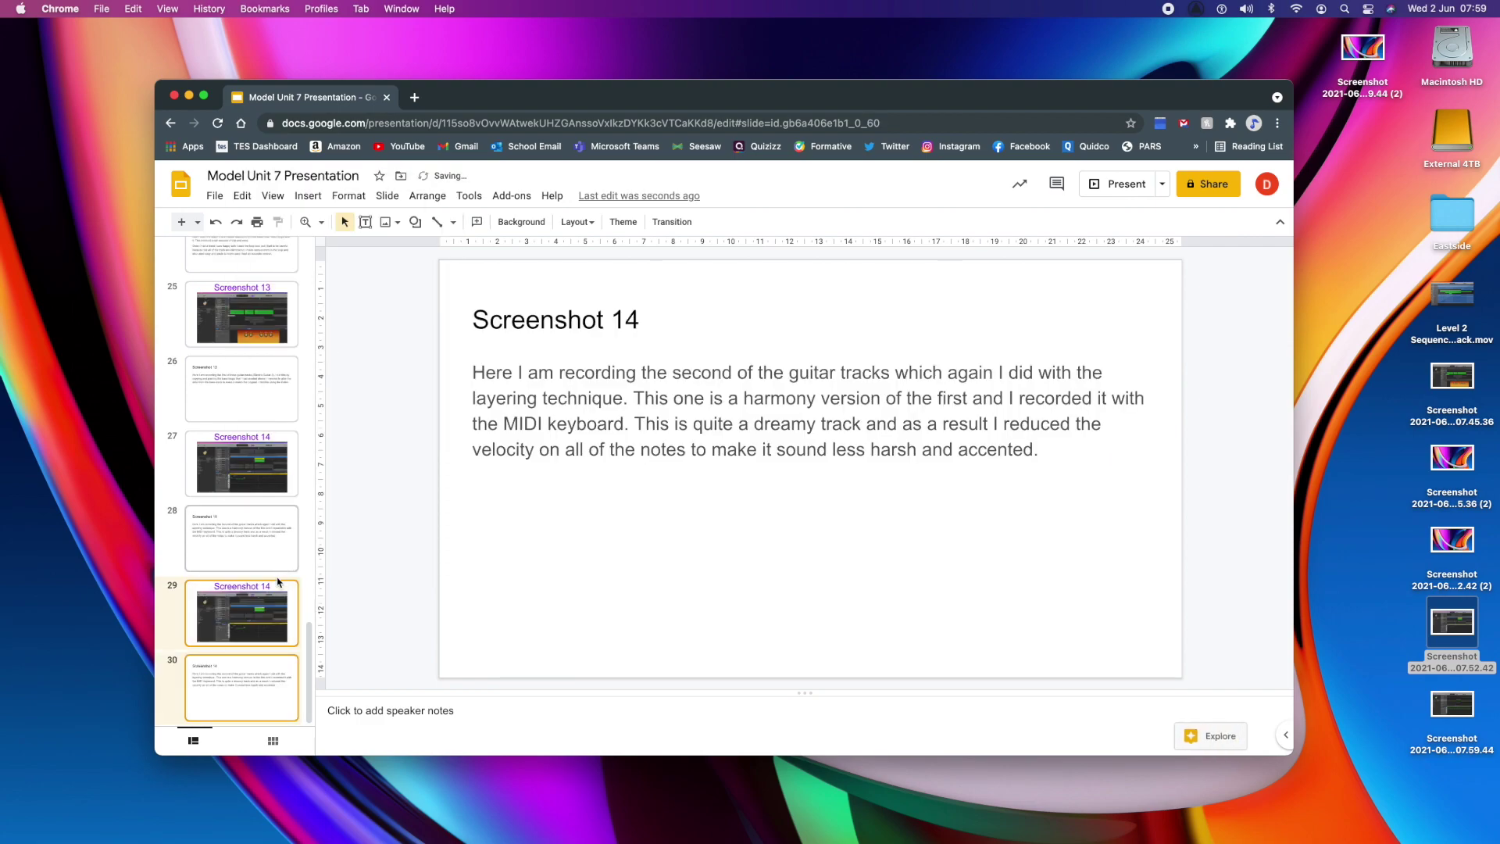
# - Change the title of the duplicated picture slide to Screenshot 15
pyautogui.tripleClick(806, 304)
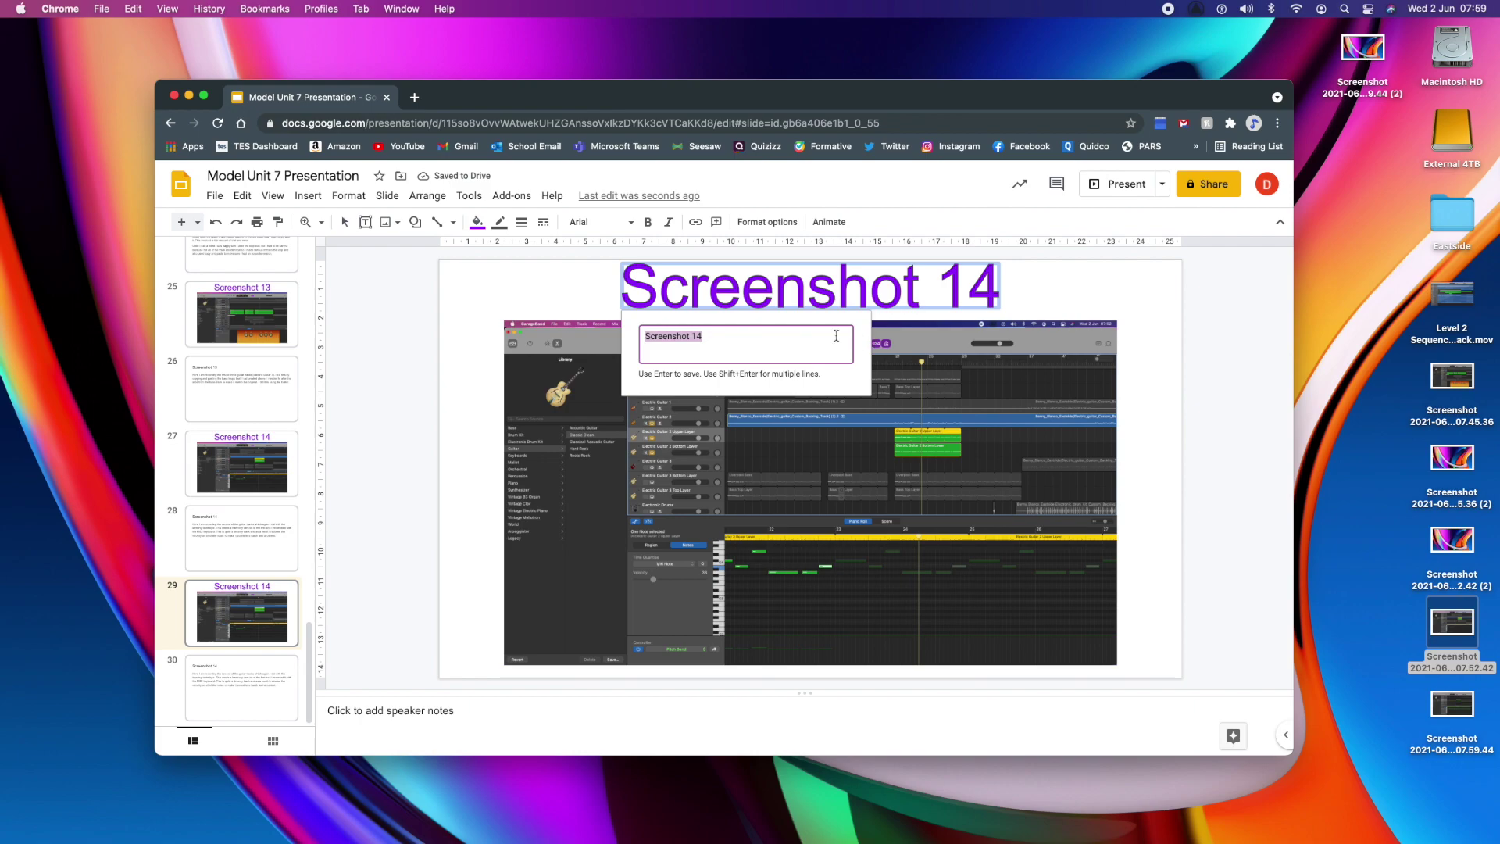
pyautogui.click(734, 333)
pyautogui.write('5')
pyautogui.press('Return')
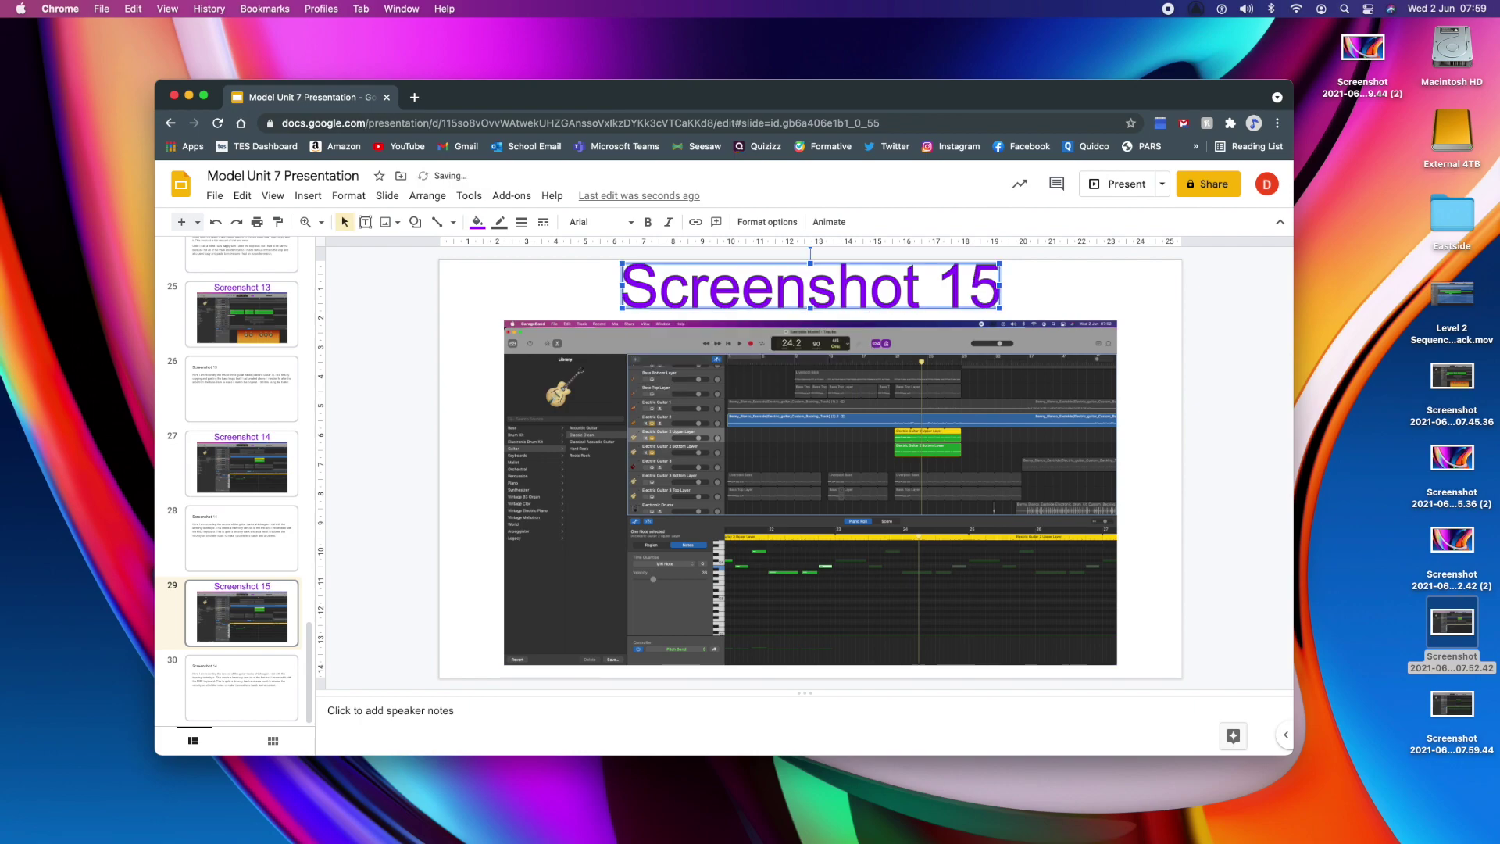
# - Replace the old image on the Screenshot 15 slide with the 07.59.44 screenshot from the desktop, centred below the title
pyautogui.press('Tab')
pyautogui.press('Delete')
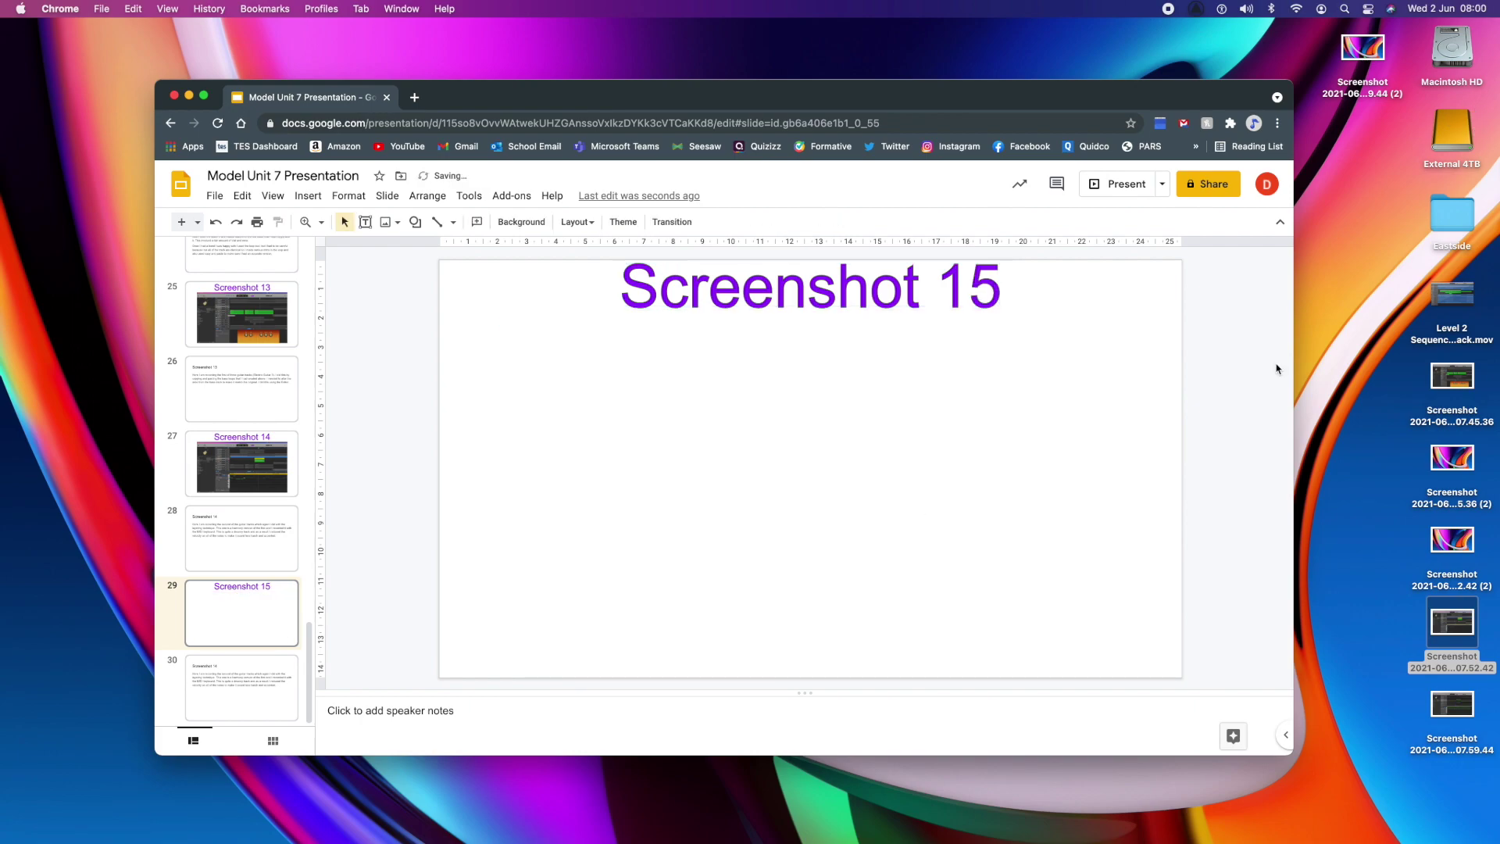
pyautogui.moveTo(1452, 703); pyautogui.dragTo(827, 453)
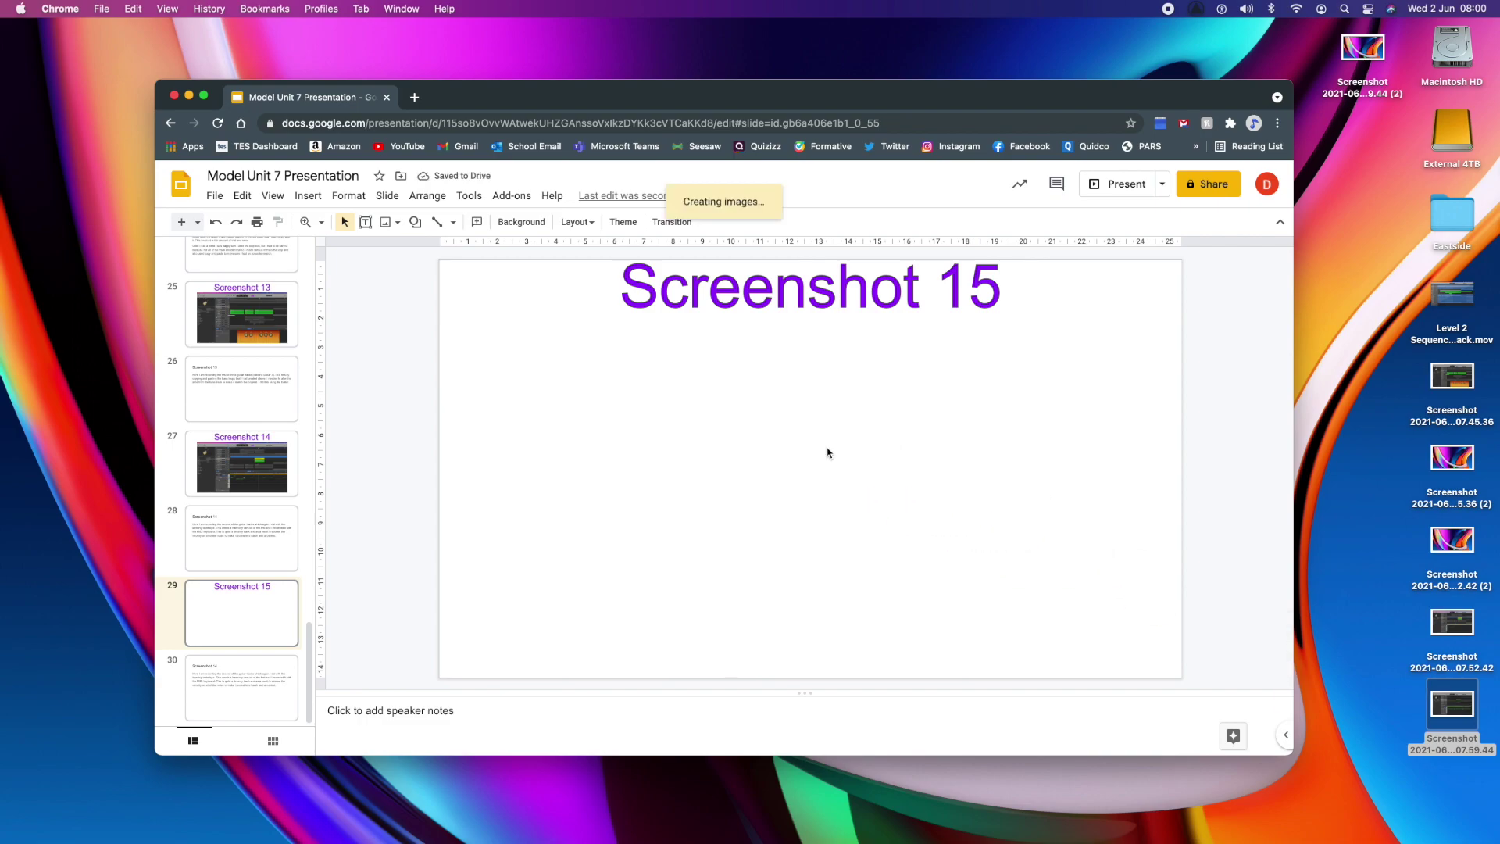
pyautogui.rightClick(785, 445)
pyautogui.moveTo(945, 483)
pyautogui.click(1049, 486)
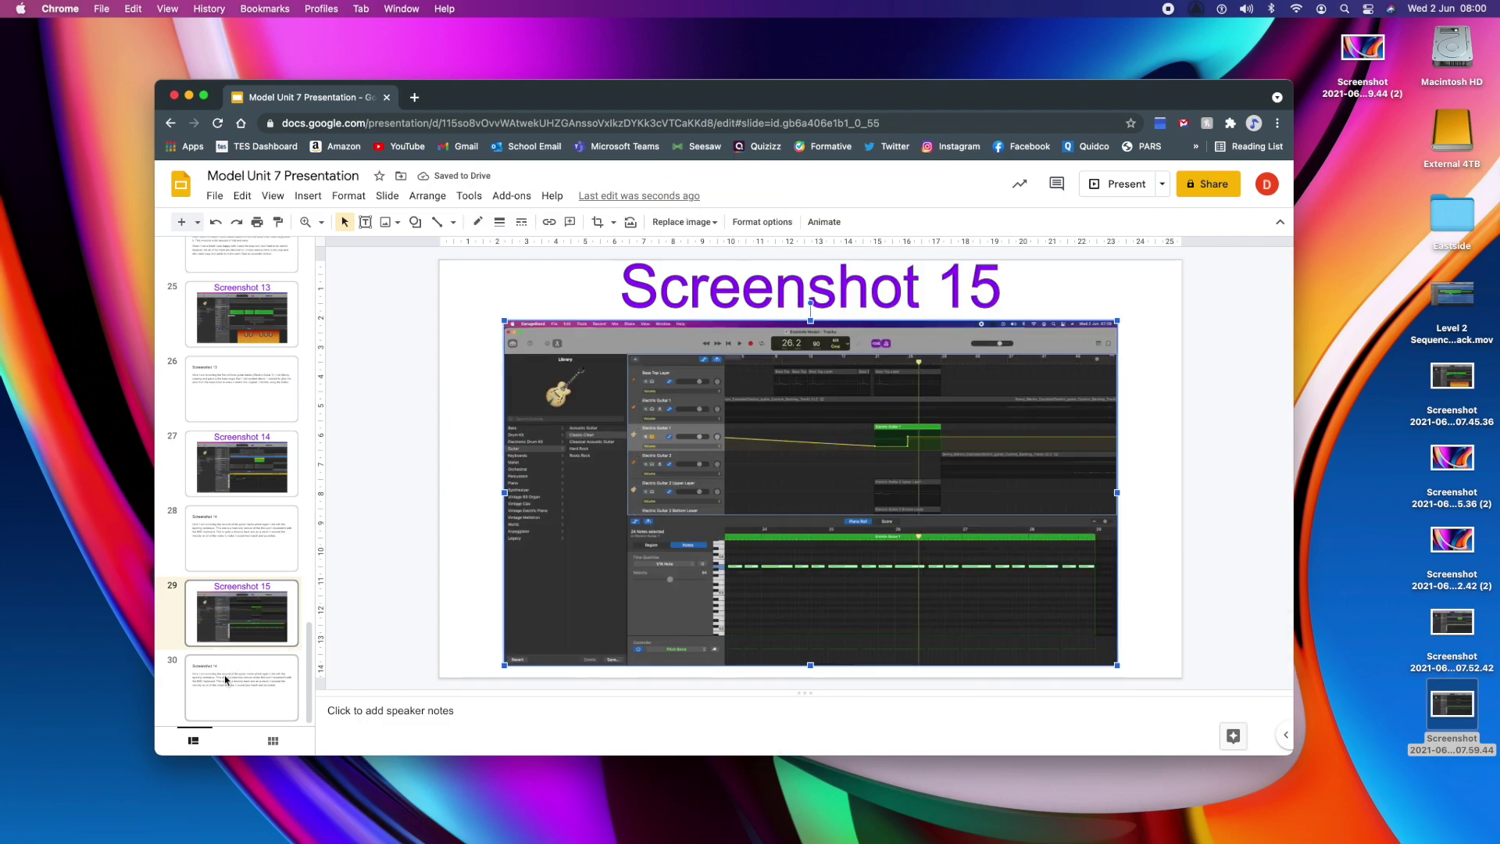
# - Change the heading of the duplicated text slide 30 to Screenshot 15
pyautogui.click(226, 680)
pyautogui.click(637, 323)
pyautogui.press('BackSpace')
pyautogui.write('5')
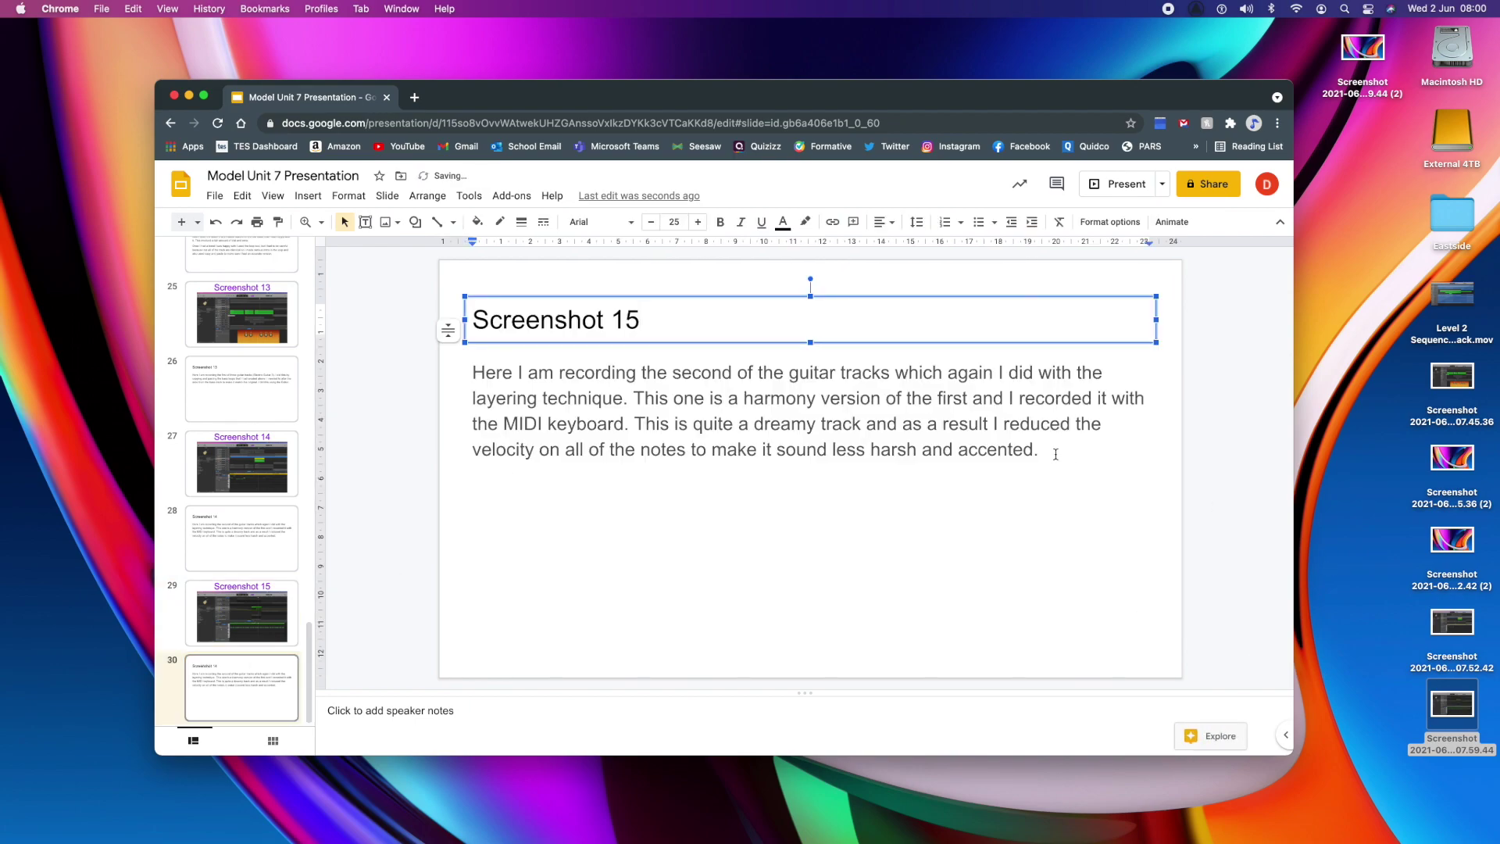